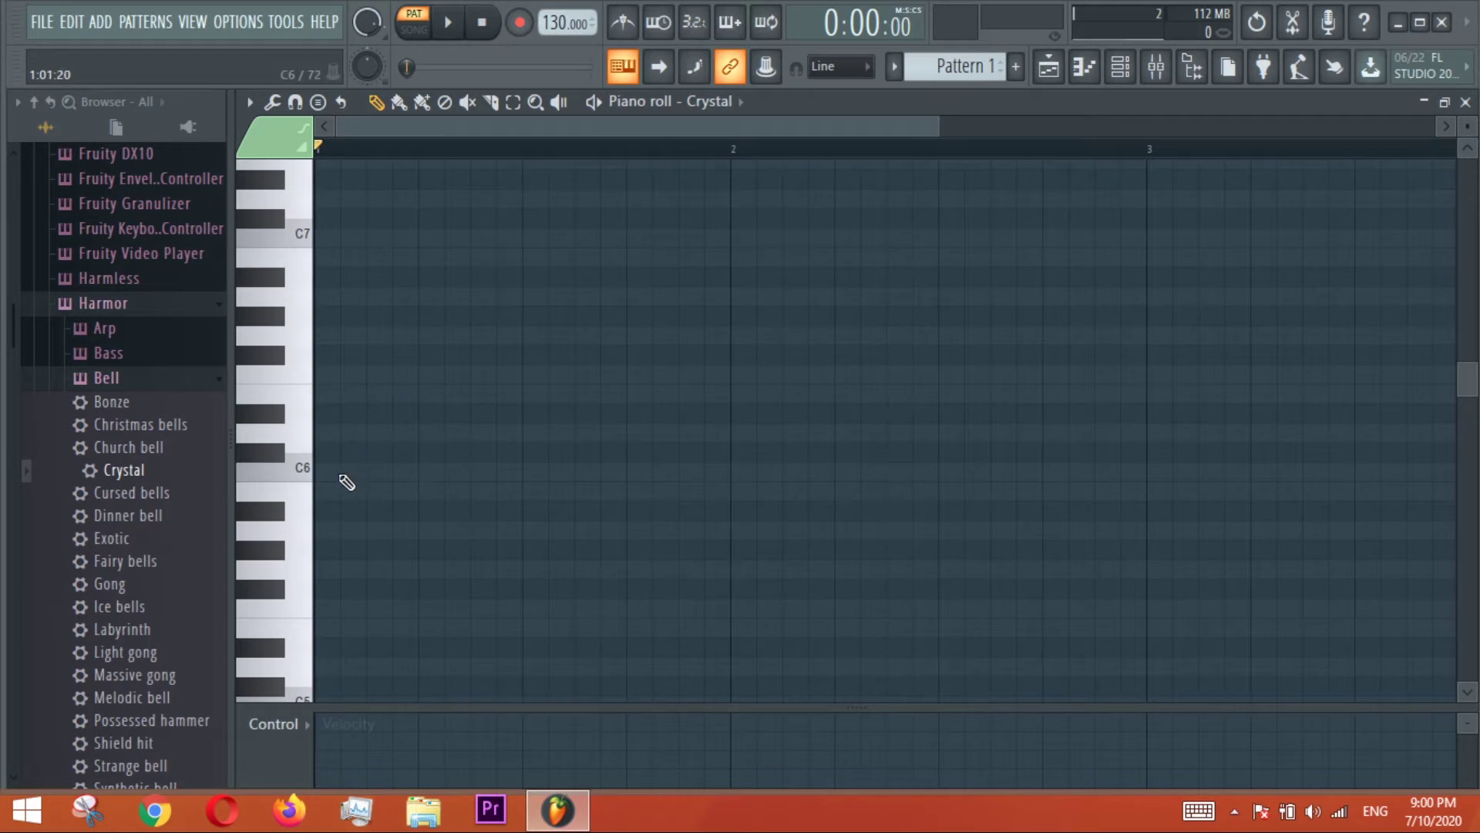
Place two-step F5 and G#4 notes at step 1 of bar 1 and a C5 note at step 2.
{"action": "scroll", "coordinate": [367, 351], "scroll_direction": "down", "scroll_amount": 5}
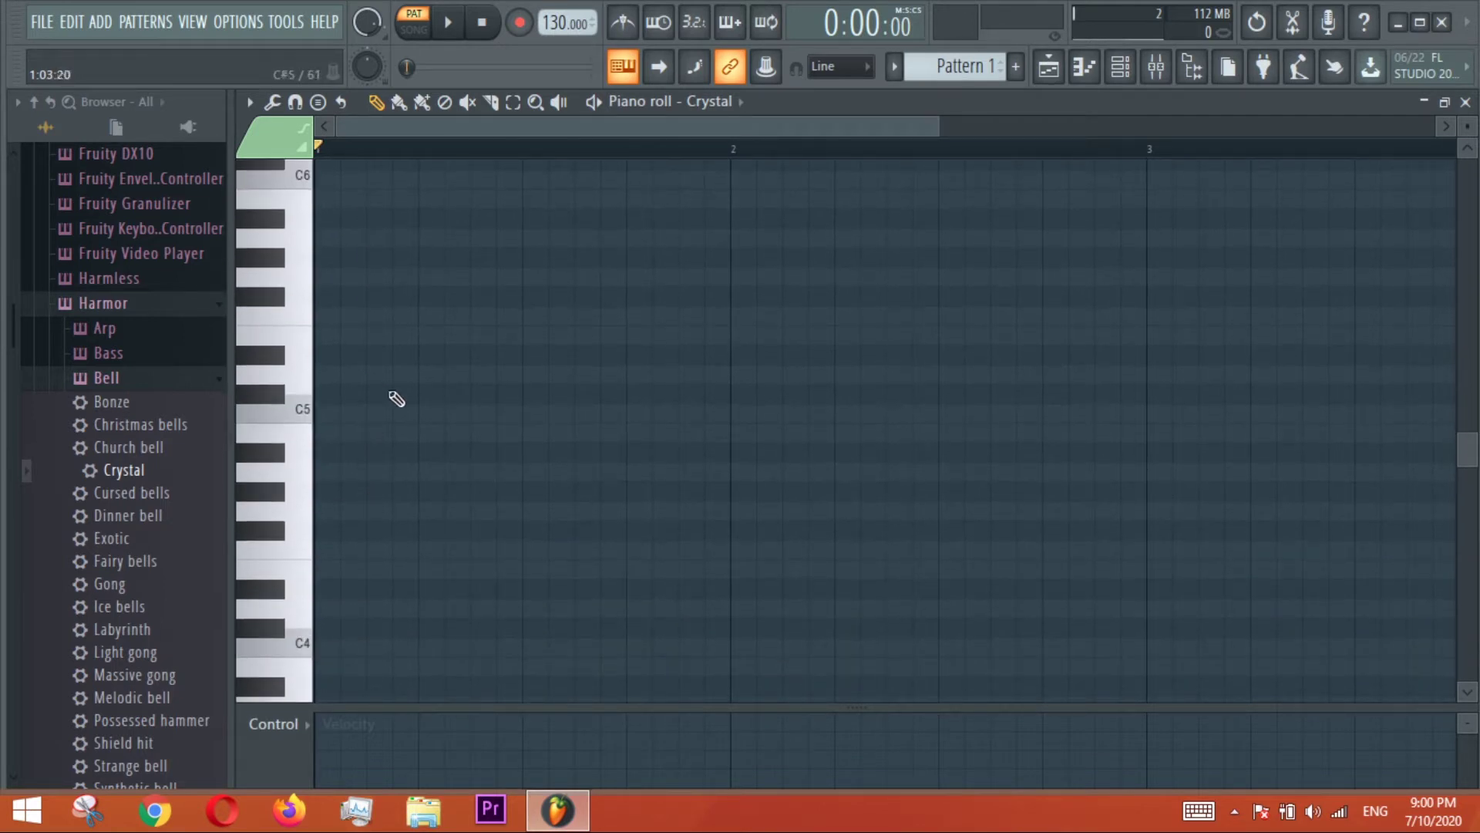
{"action": "scroll", "coordinate": [543, 131], "scroll_direction": "up", "scroll_amount": 3}
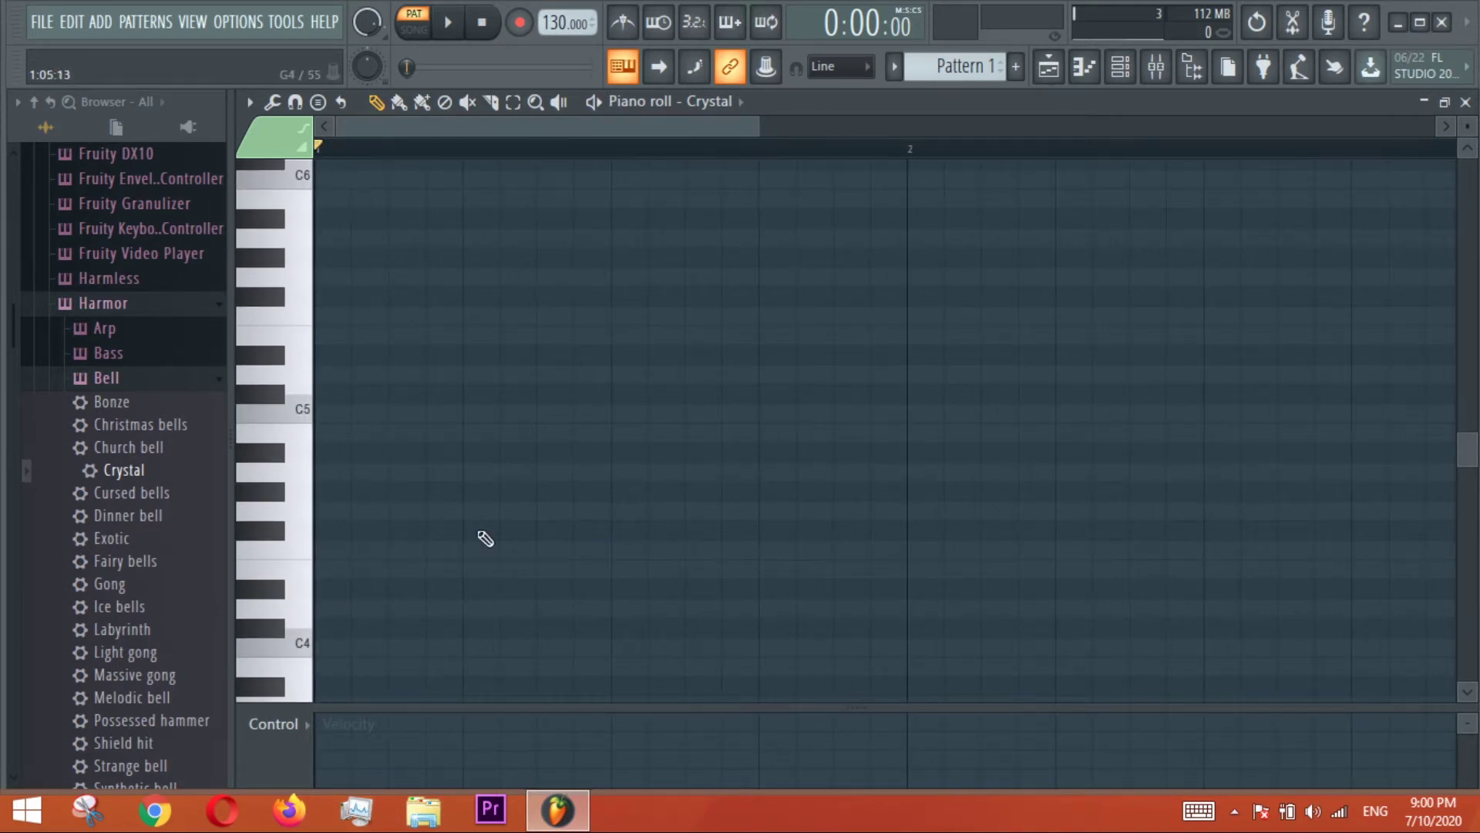
{"action": "scroll", "coordinate": [515, 128], "scroll_direction": "up", "scroll_amount": 2}
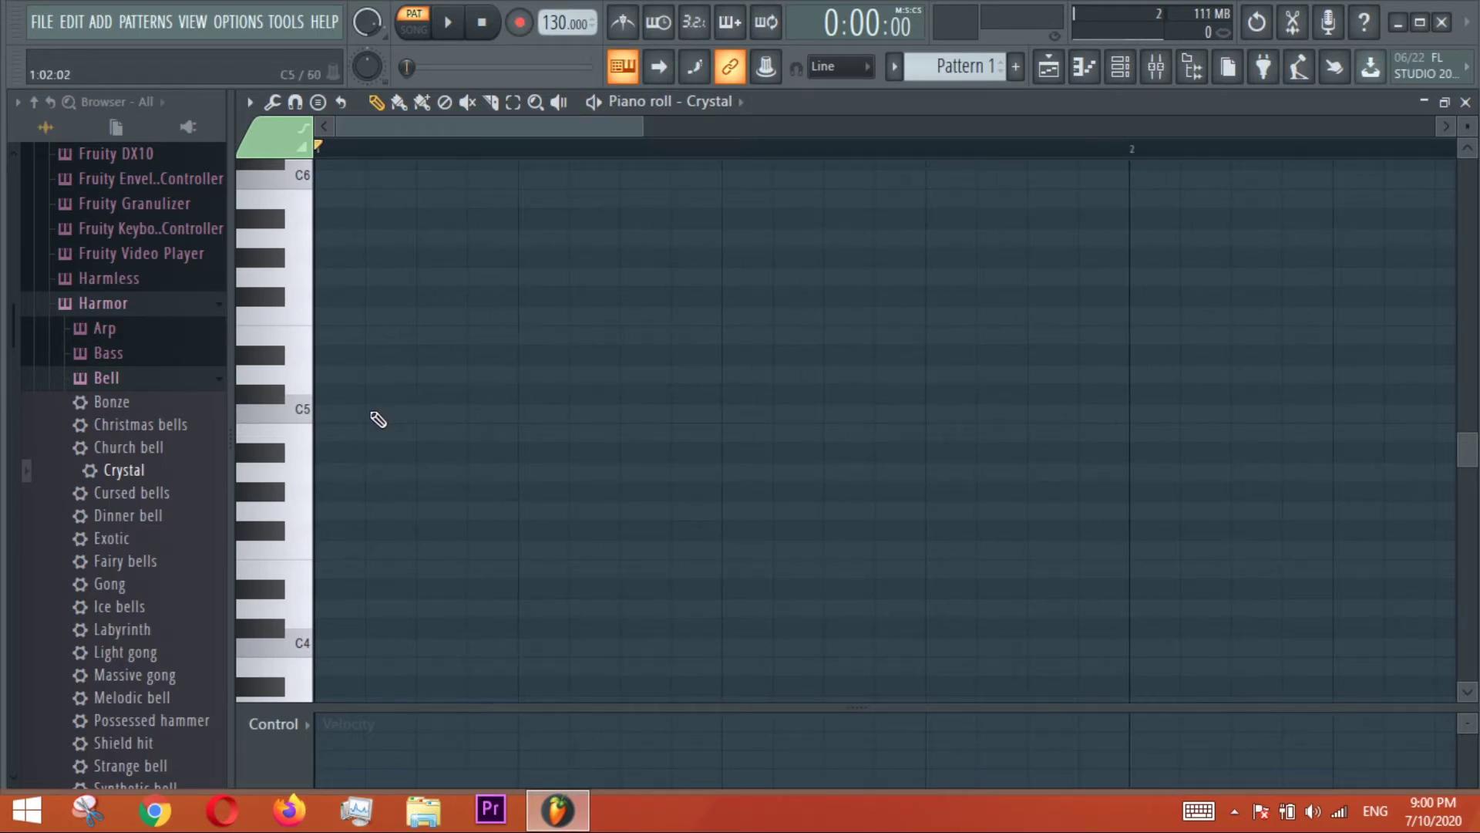
{"action": "left_click", "coordinate": [371, 413]}
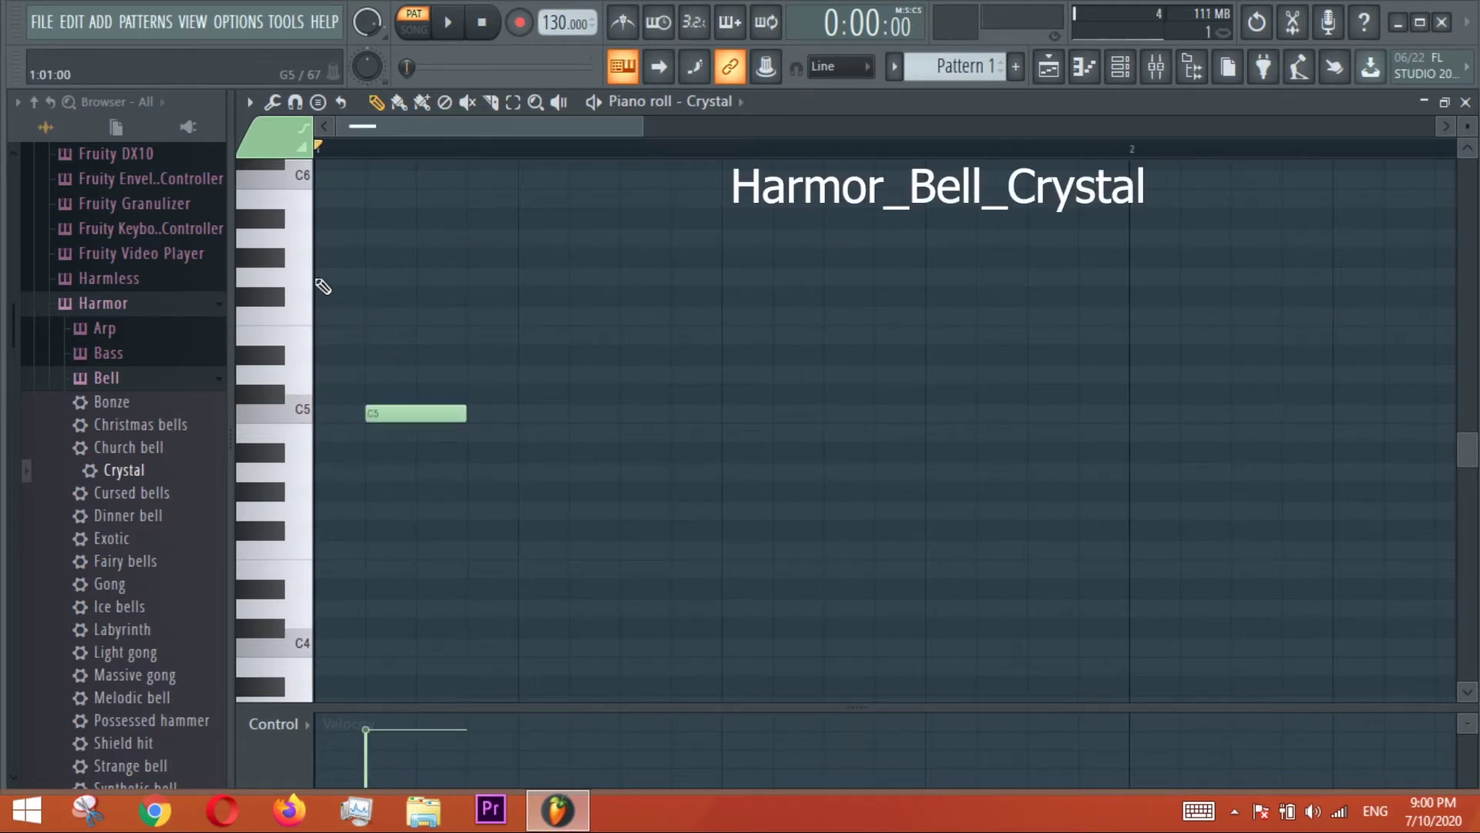
{"action": "left_click", "coordinate": [343, 316]}
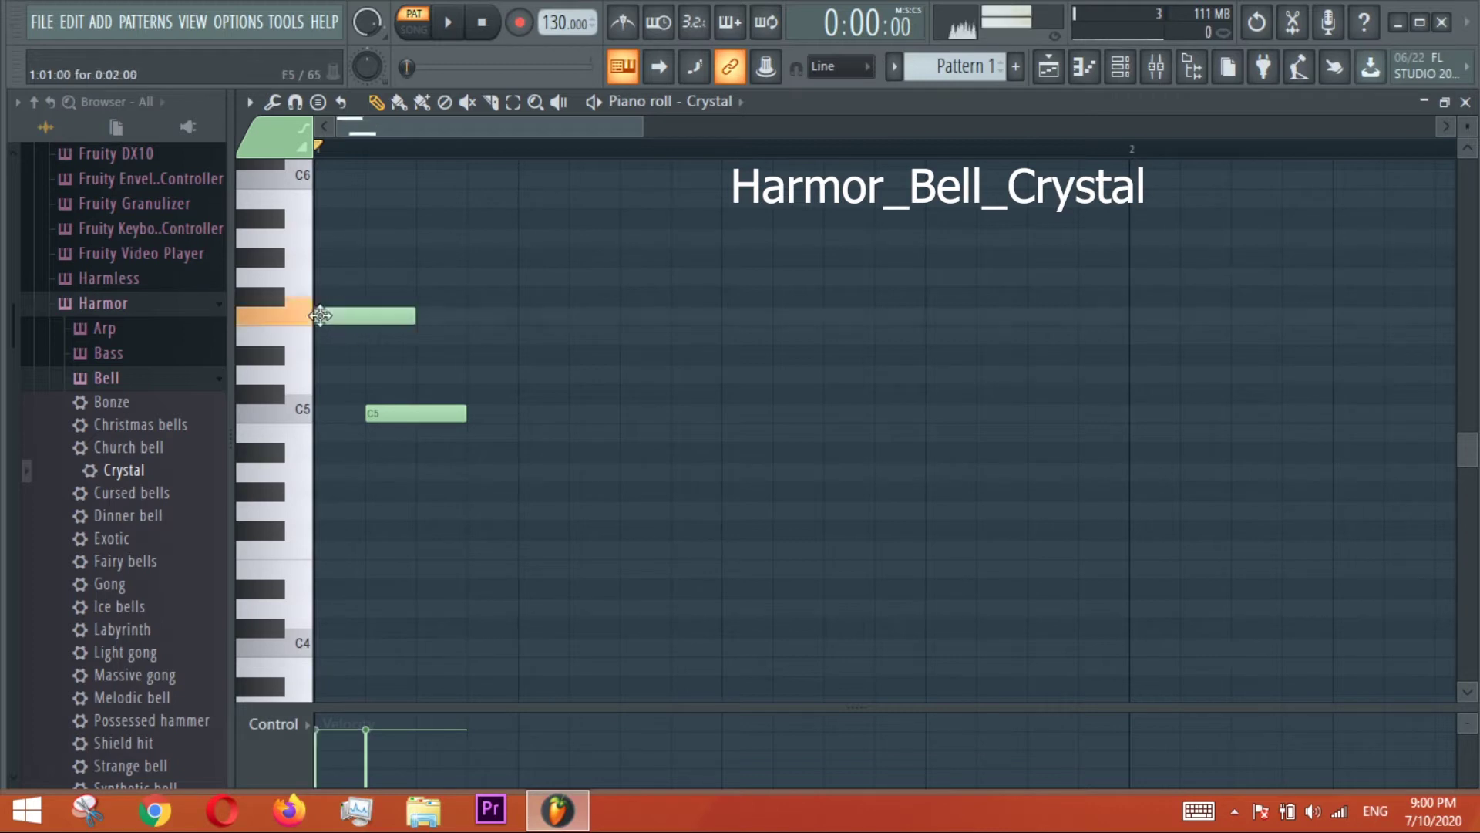
{"action": "left_click", "coordinate": [327, 492]}
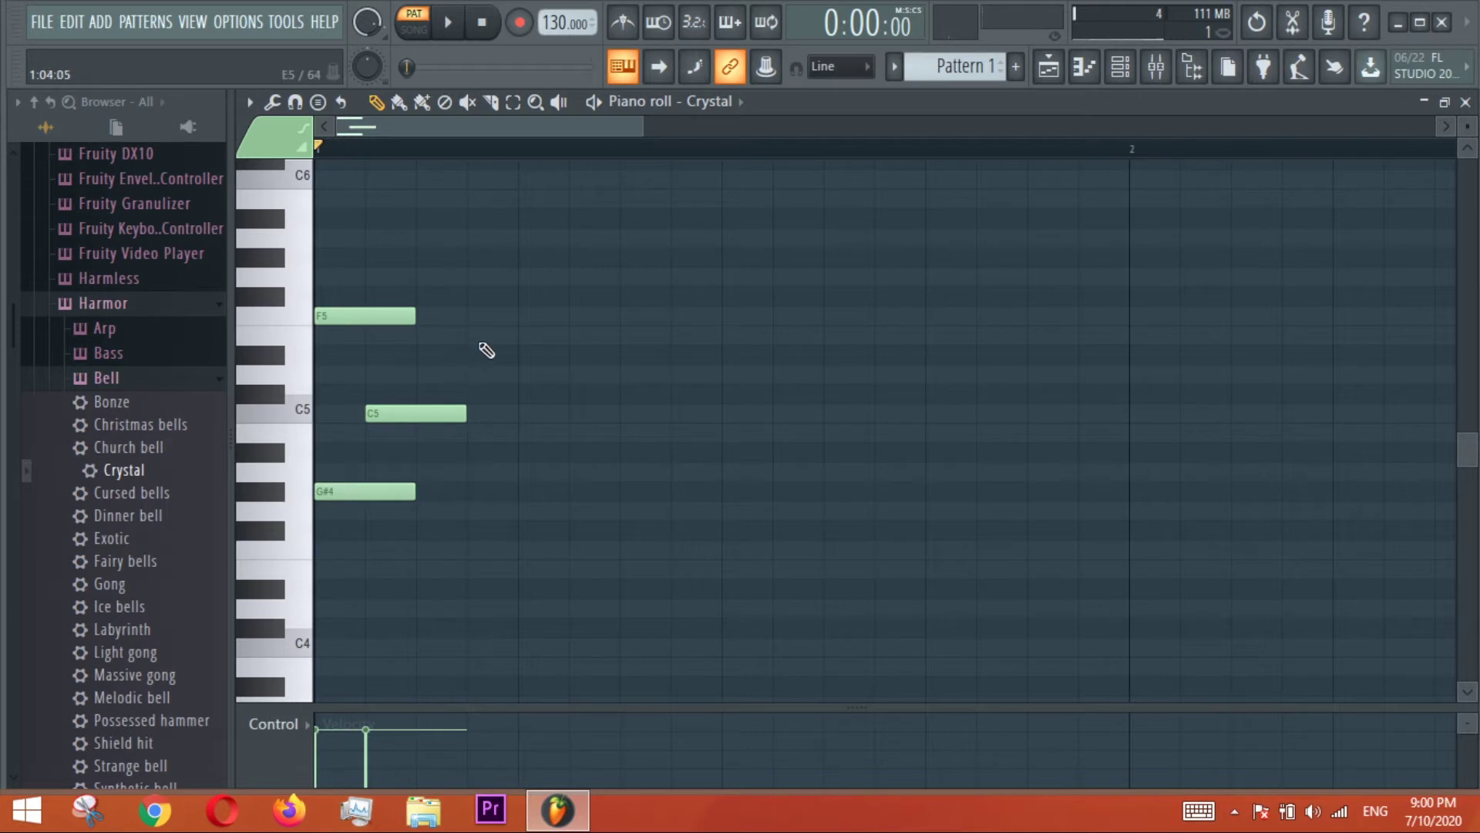
Continue bar 1 with two-step notes E5 at step 4, C#5 at step 5 and A4 at step 6.
{"action": "left_click", "coordinate": [474, 336]}
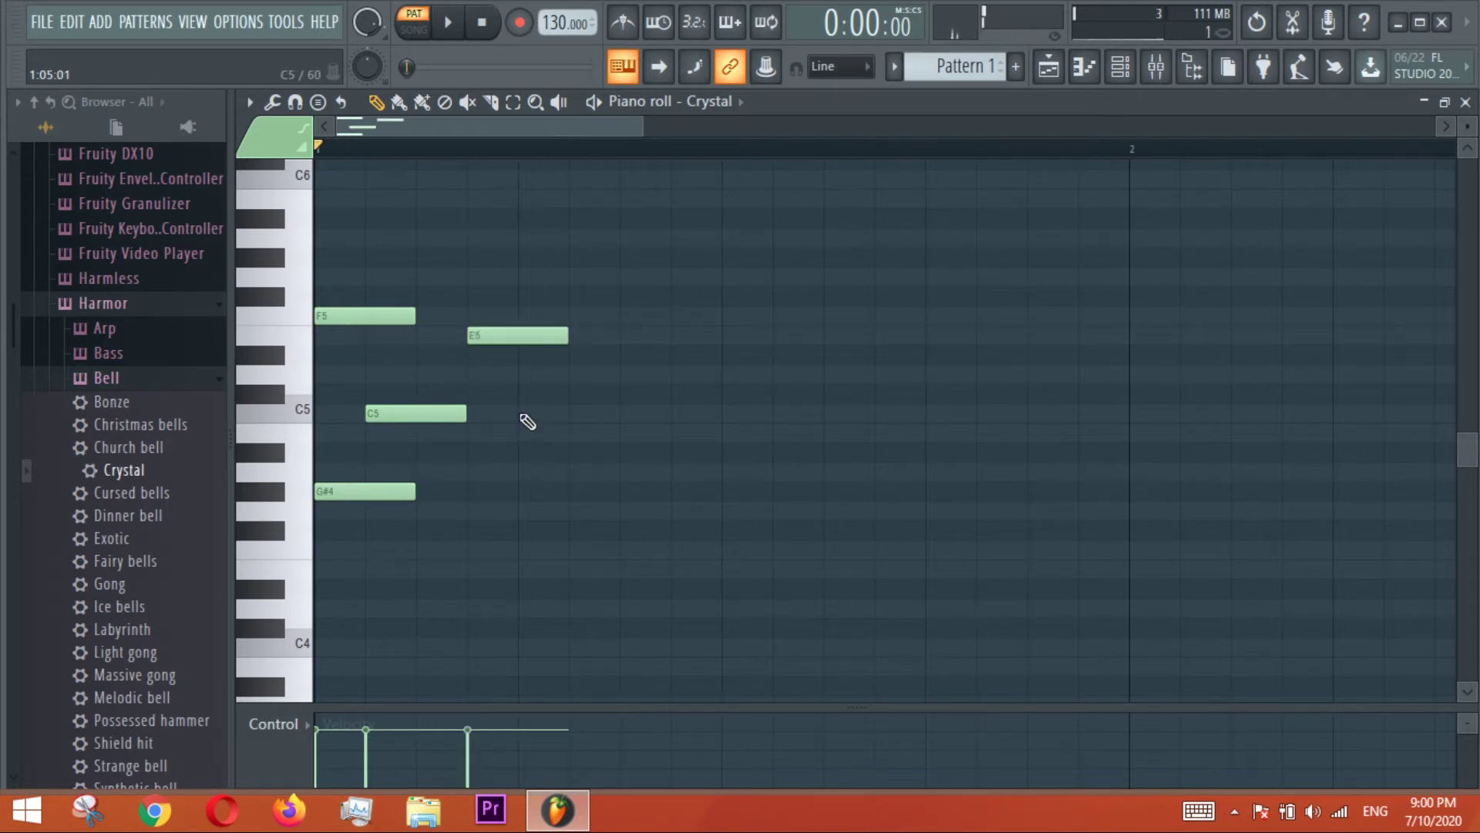
{"action": "left_click", "coordinate": [528, 394]}
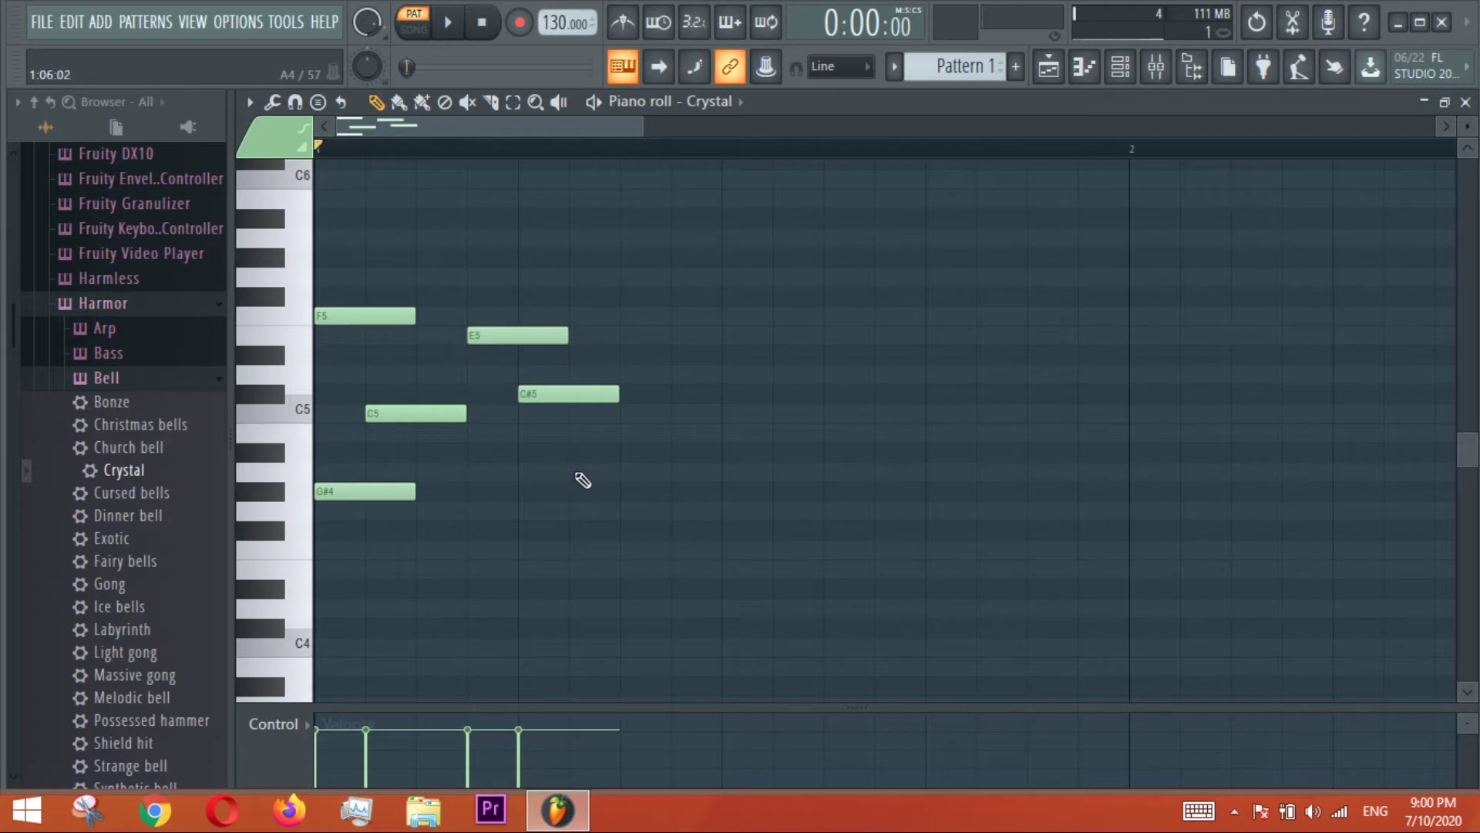
{"action": "left_click", "coordinate": [580, 474]}
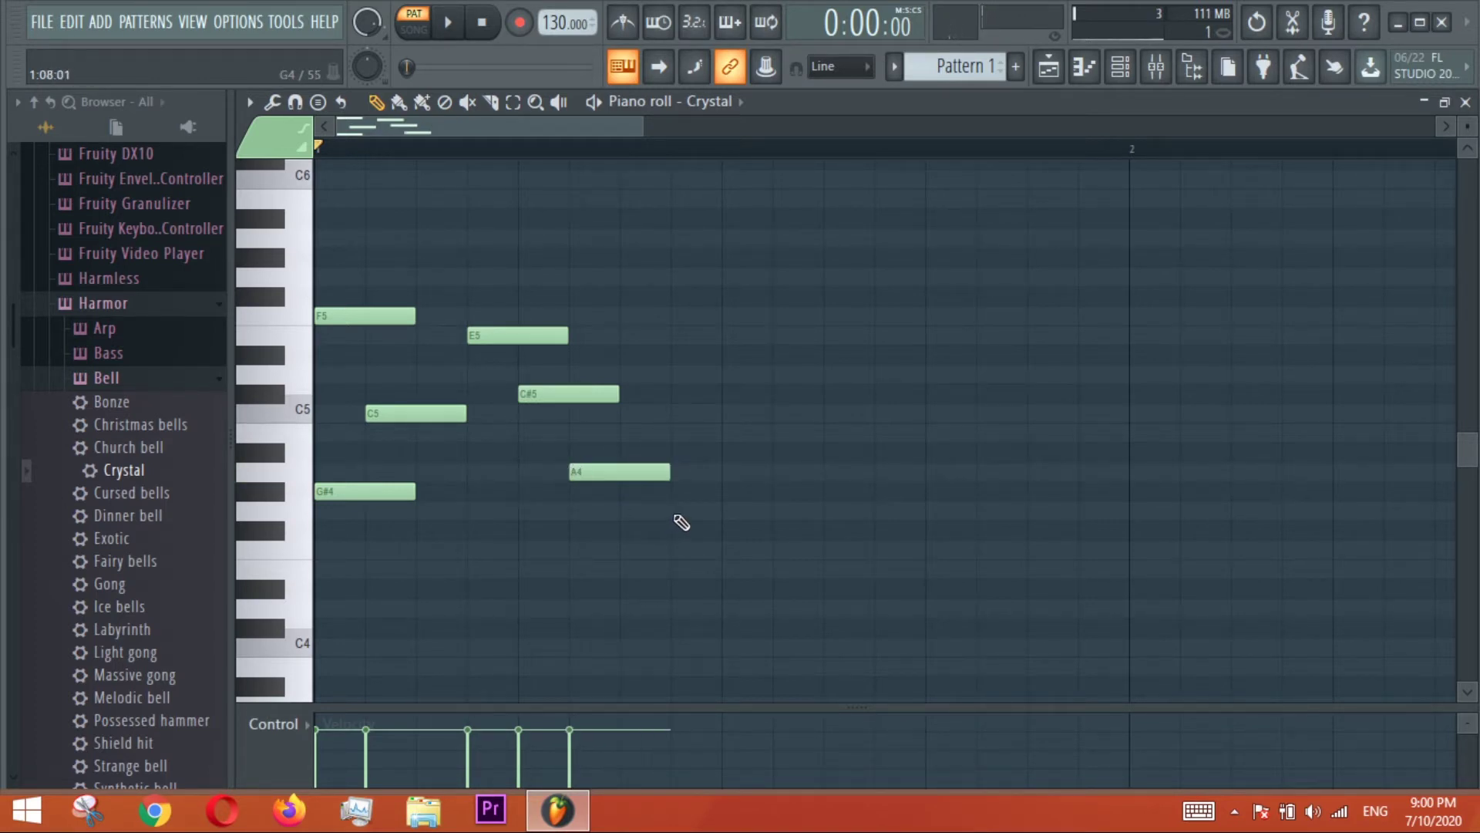
Finish bar 1 with two-step notes G4 at step 8, C5 at step 9, D#5 at step 11, D5 at step 13 and C5 at step 15.
{"action": "left_click", "coordinate": [673, 512]}
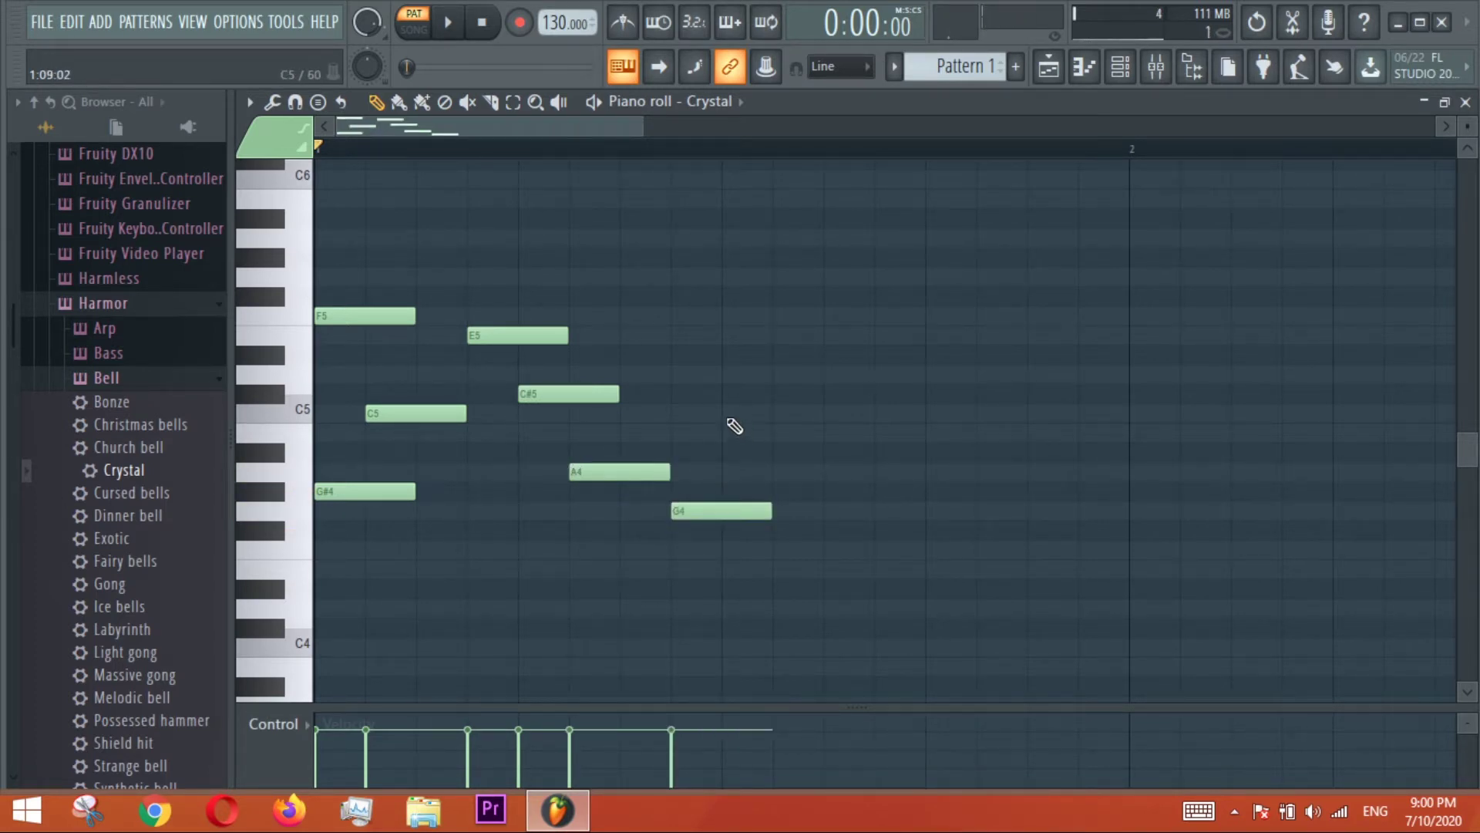
{"action": "left_click", "coordinate": [727, 414]}
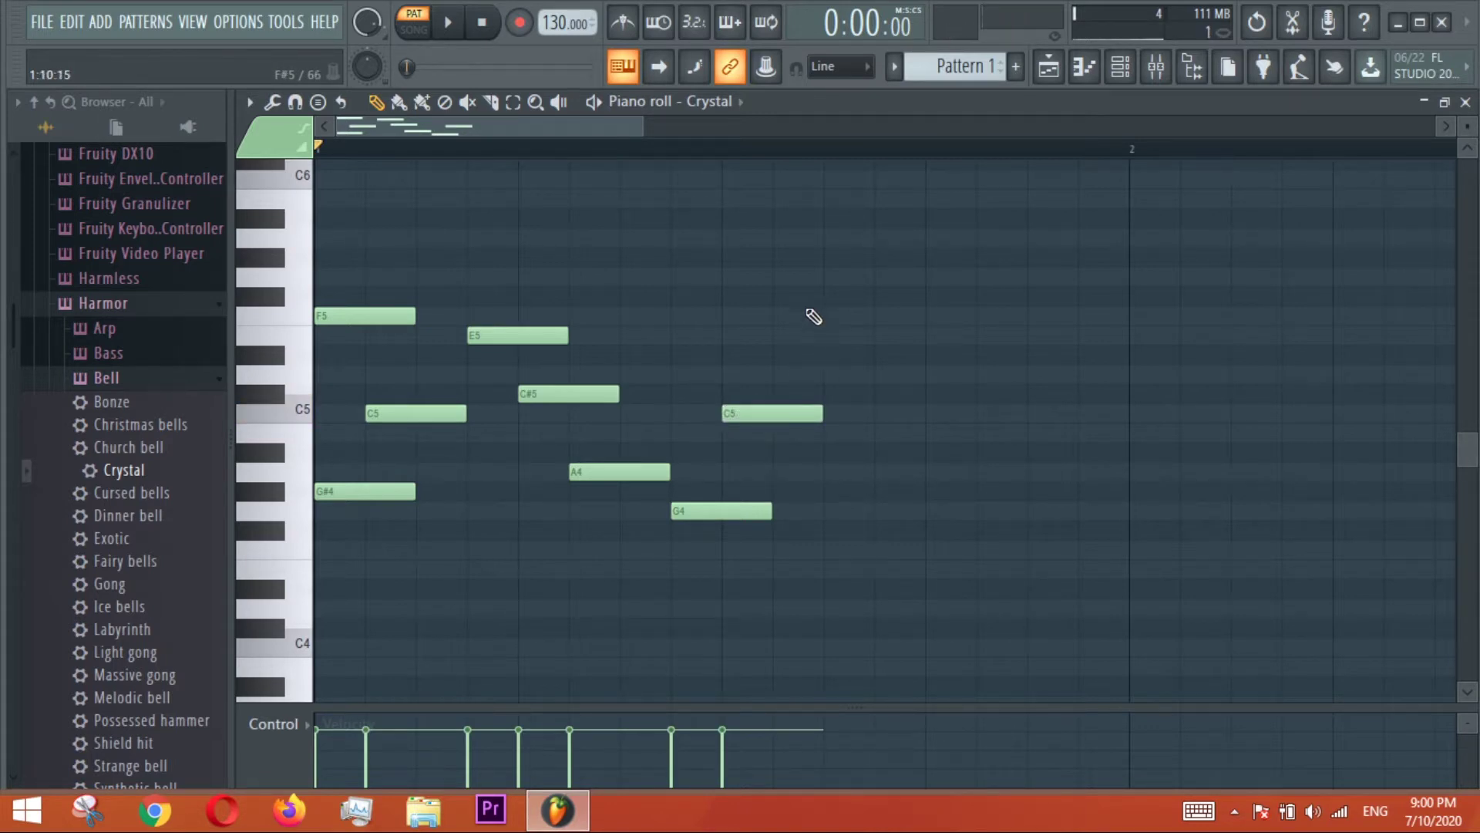
{"action": "left_click", "coordinate": [832, 316]}
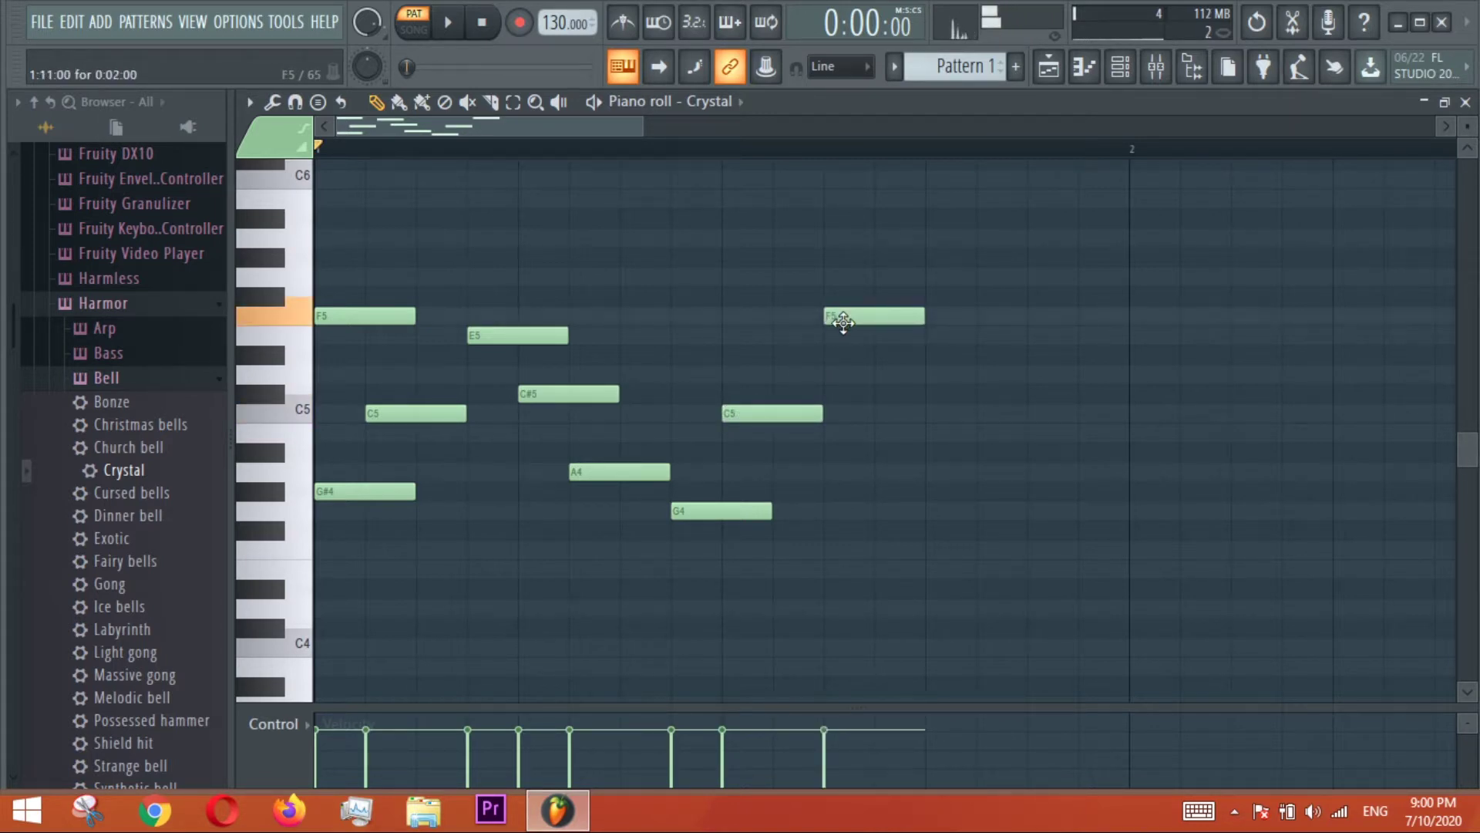
{"action": "left_click_drag", "start_coordinate": [843, 327], "coordinate": [842, 367]}
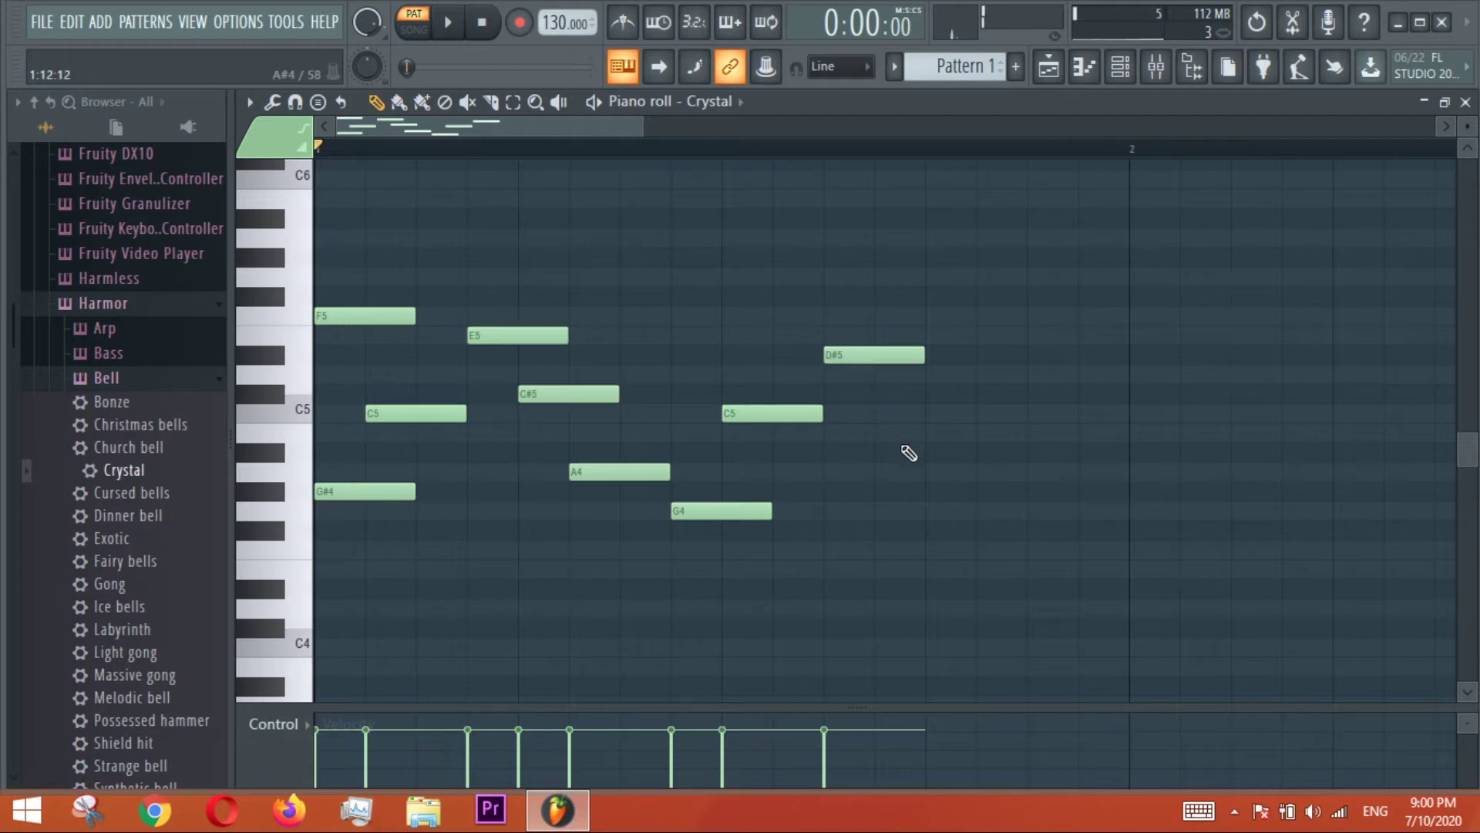
{"action": "left_click", "coordinate": [932, 375]}
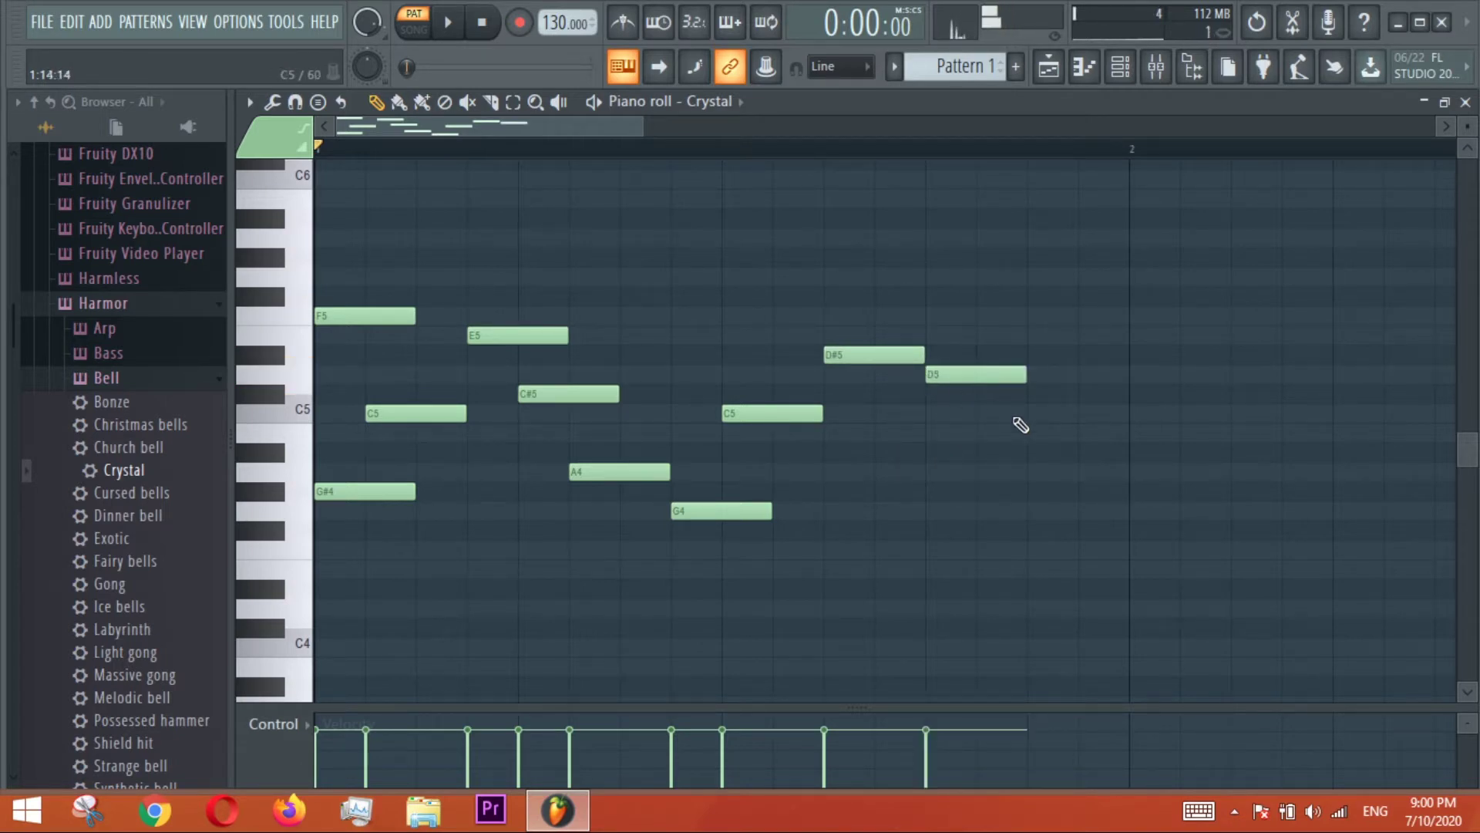
{"action": "left_click", "coordinate": [1041, 413]}
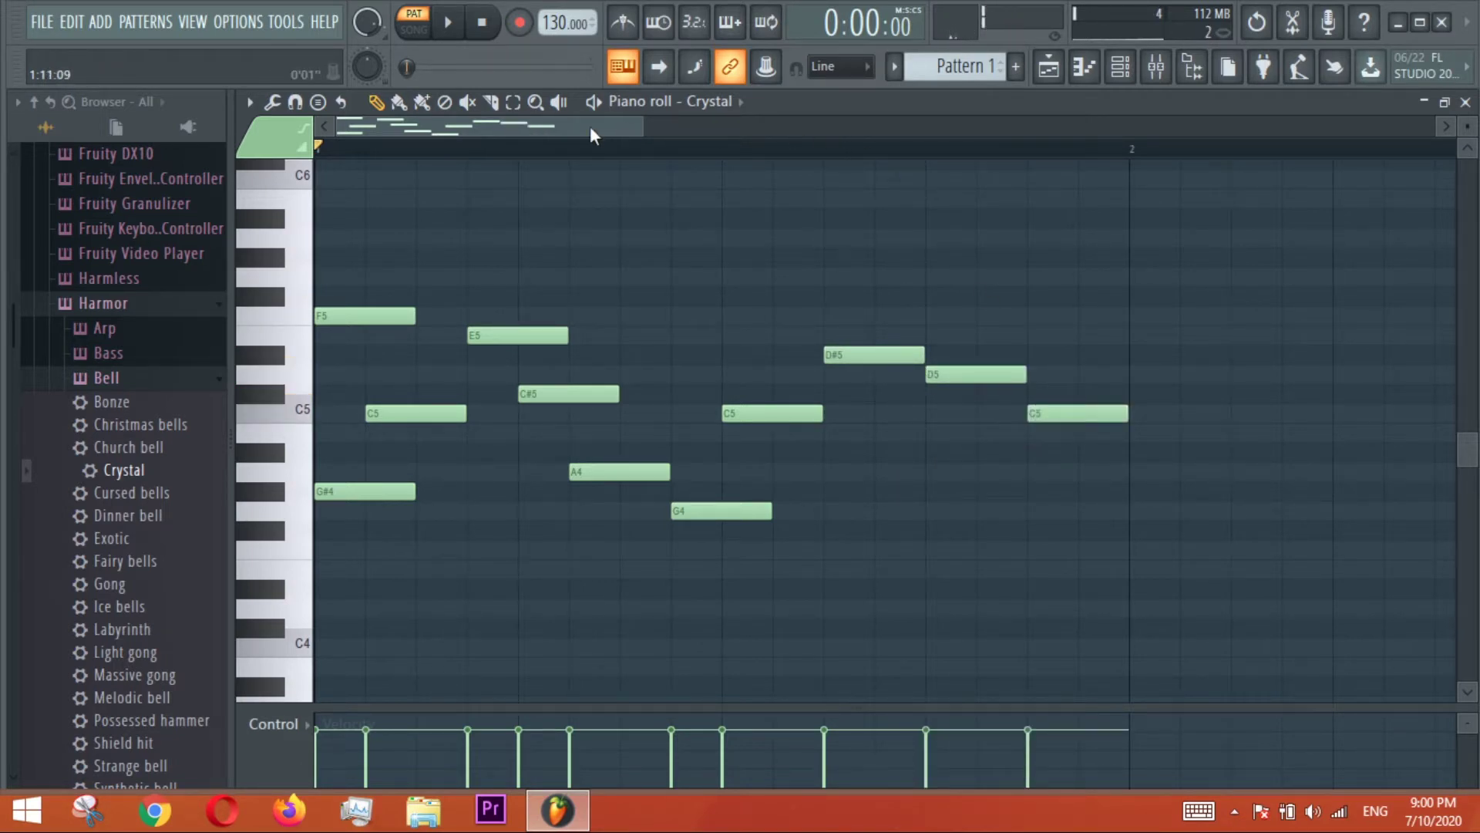
Select all the notes in bar 1 and duplicate them into bar 2.
{"action": "scroll", "coordinate": [589, 126], "scroll_direction": "down", "scroll_amount": 3}
{"action": "left_click", "coordinate": [515, 109]}
{"action": "left_click_drag", "start_coordinate": [770, 324], "coordinate": [364, 550]}
{"action": "left_click_drag", "start_coordinate": [595, 596], "coordinate": [321, 172]}
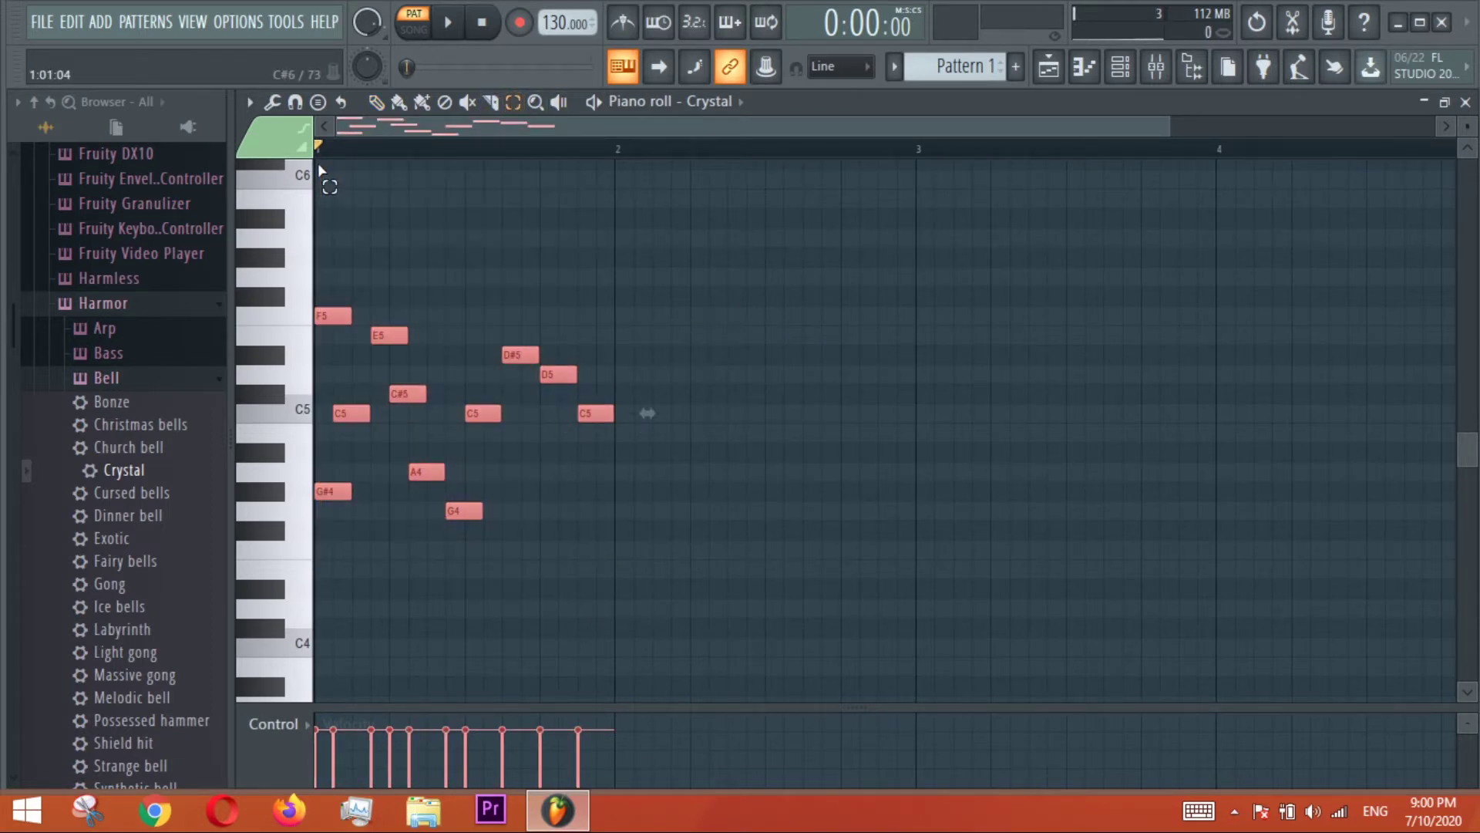
{"action": "key", "text": "ctrl+b"}
Add a C4 note at the start of bar 2 and stretch it to last the whole bar.
{"action": "scroll", "coordinate": [479, 167], "scroll_direction": "down", "scroll_amount": 3}
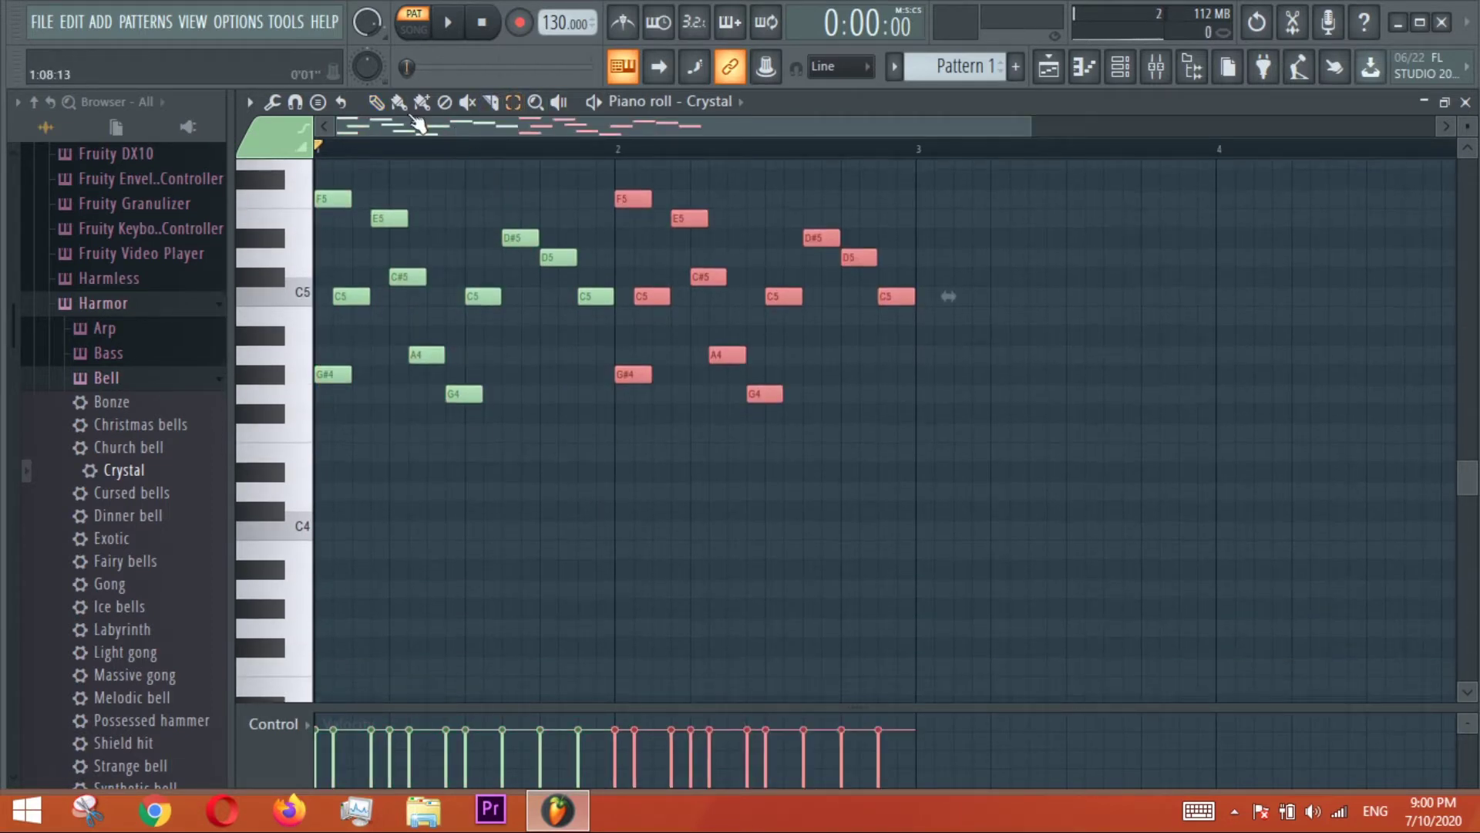
{"action": "left_click", "coordinate": [619, 532]}
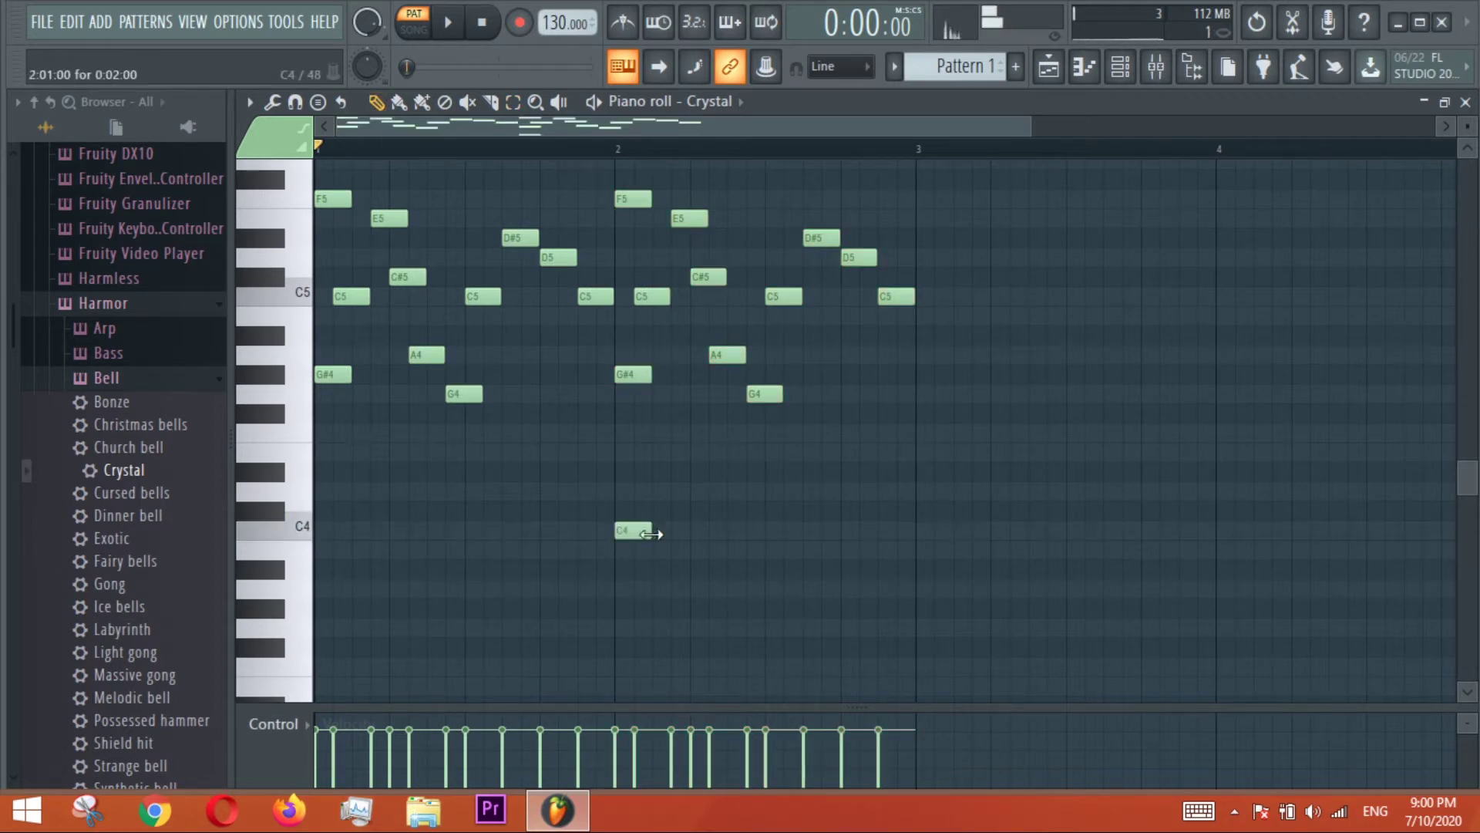
{"action": "left_click_drag", "start_coordinate": [652, 531], "coordinate": [902, 540]}
Set the project tempo to 70 BPM and play the pattern.
{"action": "scroll", "coordinate": [830, 443], "scroll_direction": "up", "scroll_amount": 2}
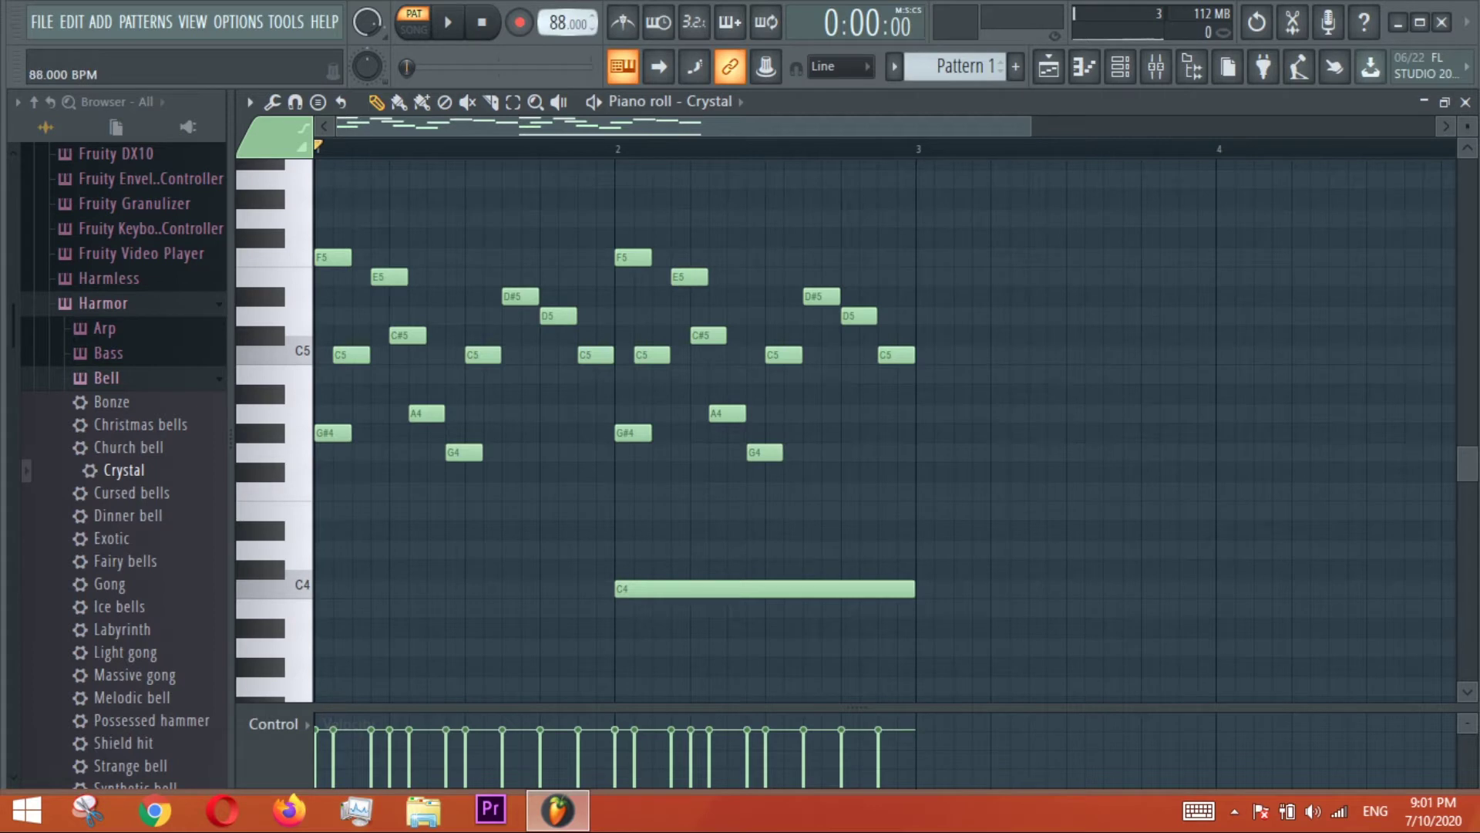
{"action": "left_click_drag", "start_coordinate": [553, 22], "coordinate": [554, 26]}
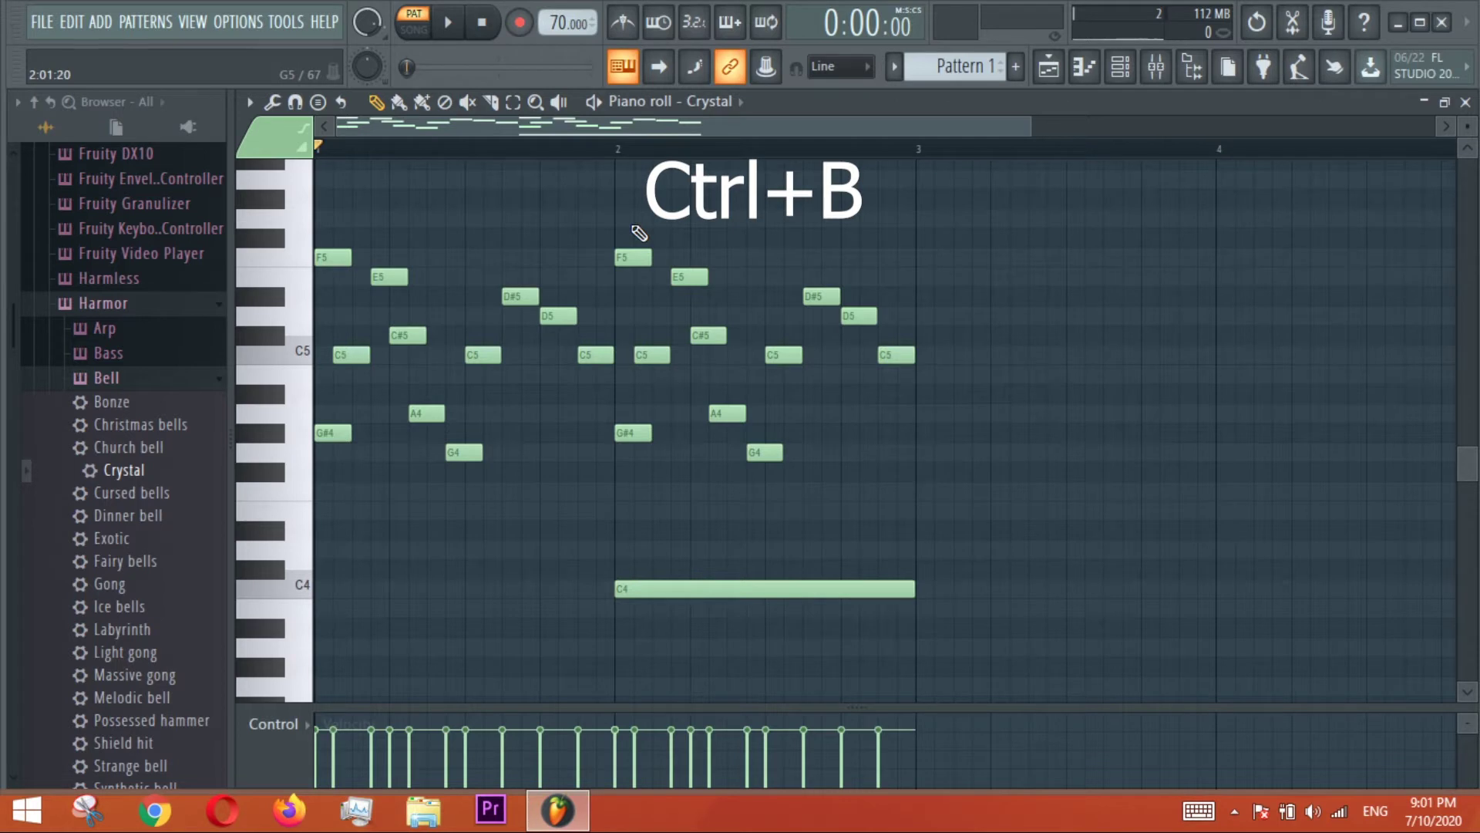
{"action": "key", "text": "space"}
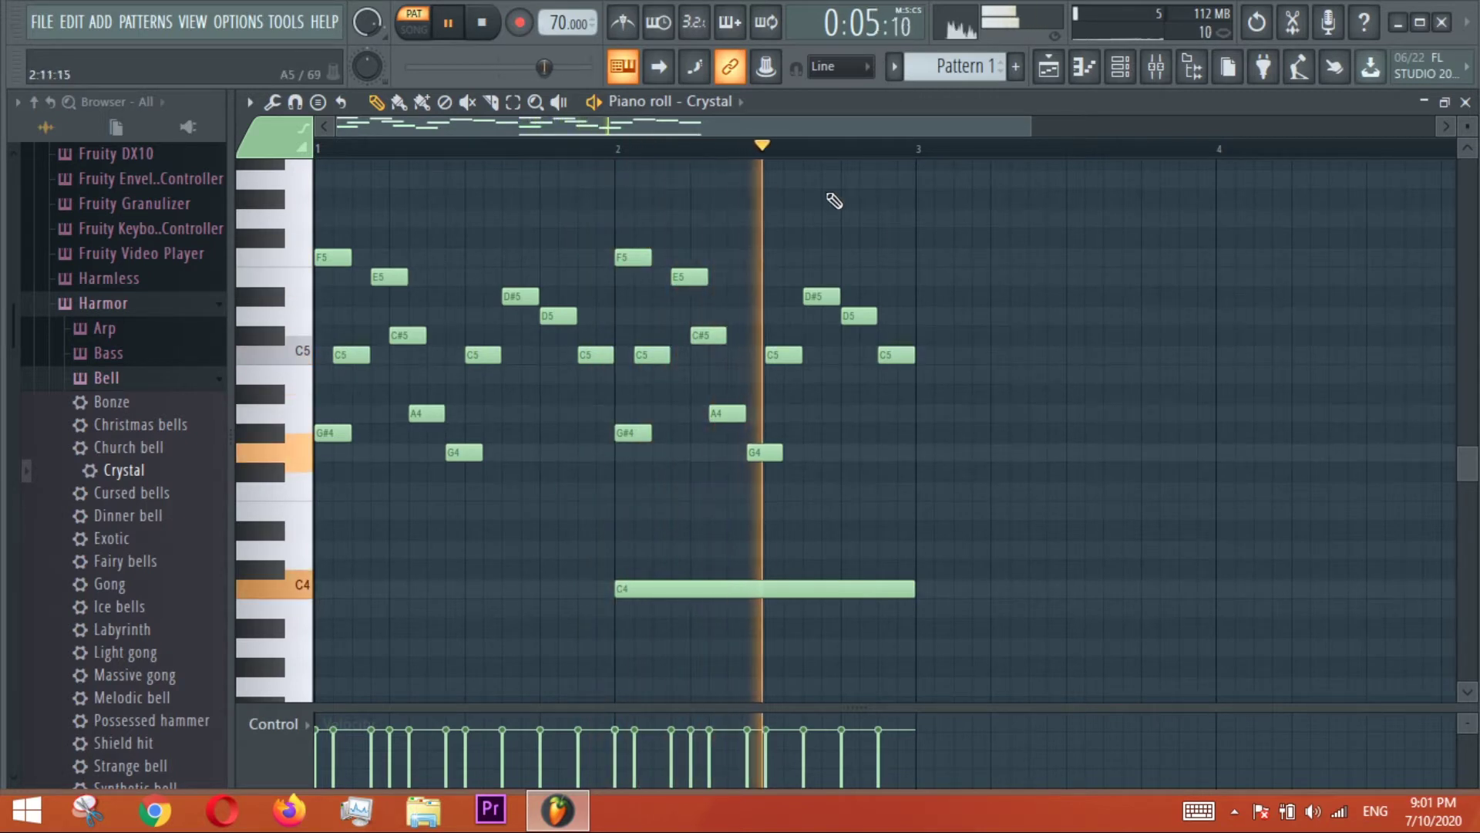
Close the piano roll and channel rack, and place Pattern 1 at bar 1 of Track 1 in the playlist.
{"action": "left_click", "coordinate": [1466, 102]}
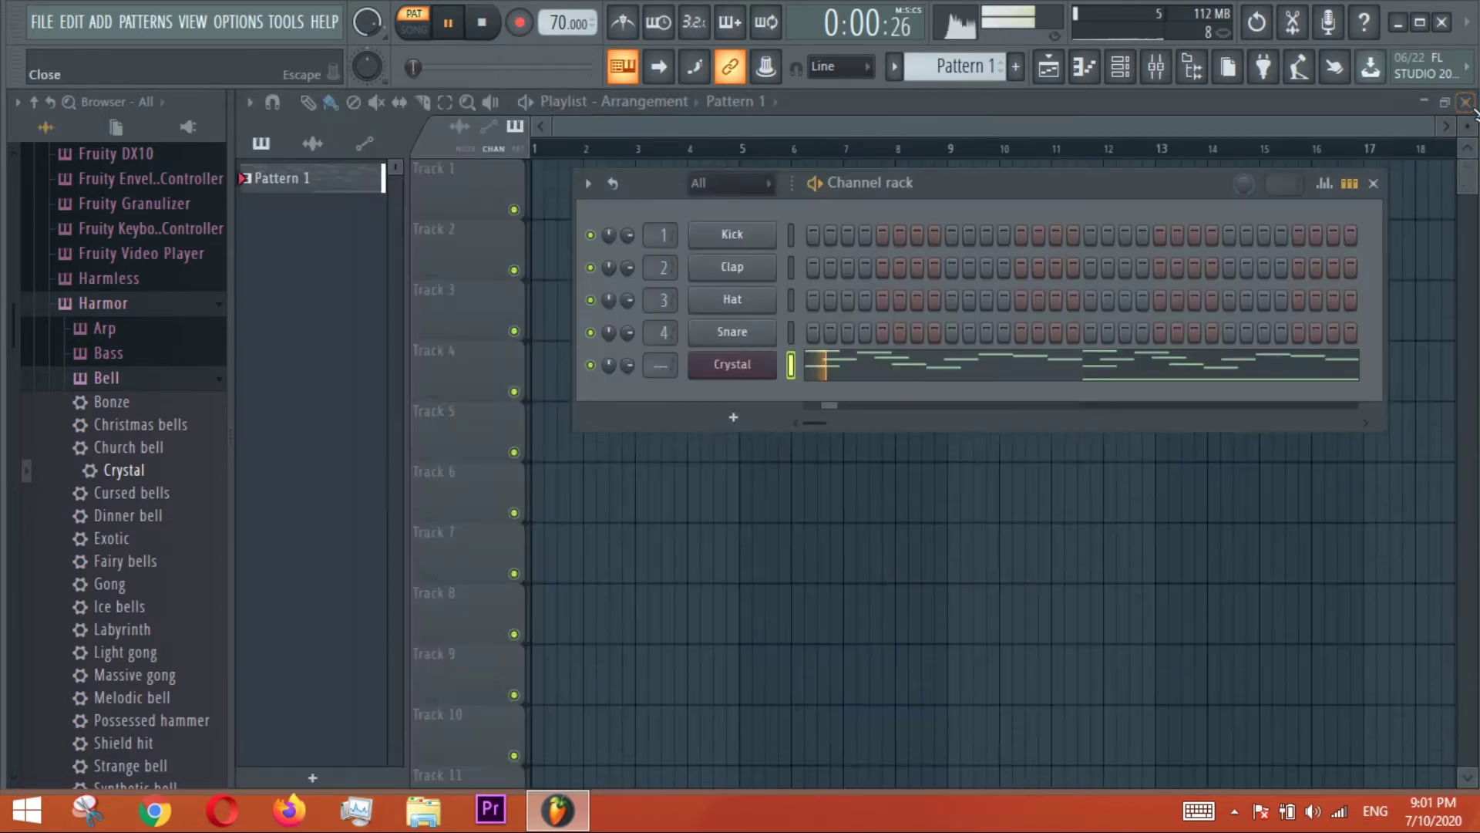
{"action": "left_click", "coordinate": [1374, 184]}
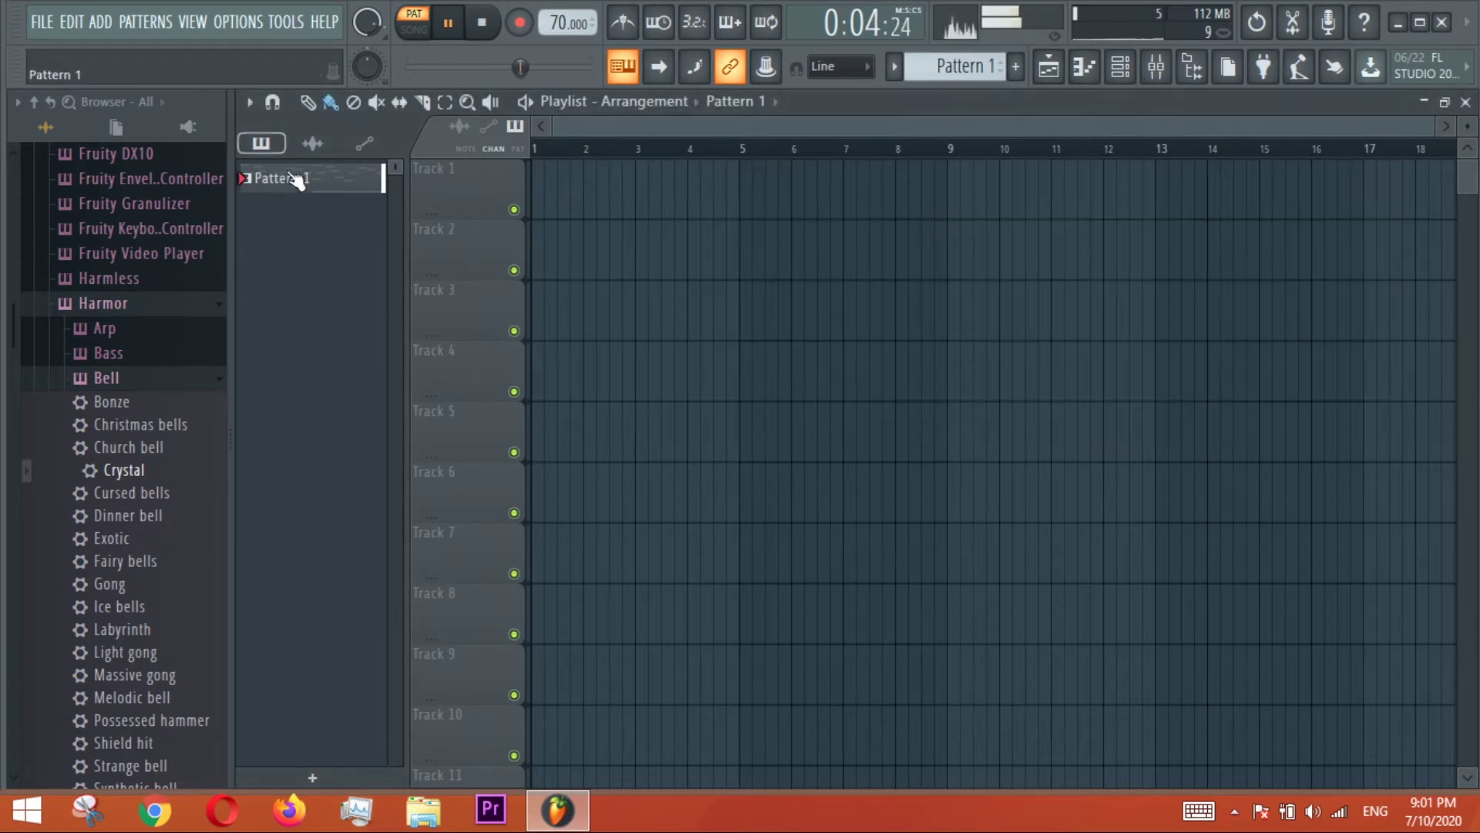
{"action": "left_click_drag", "start_coordinate": [313, 192], "coordinate": [540, 189]}
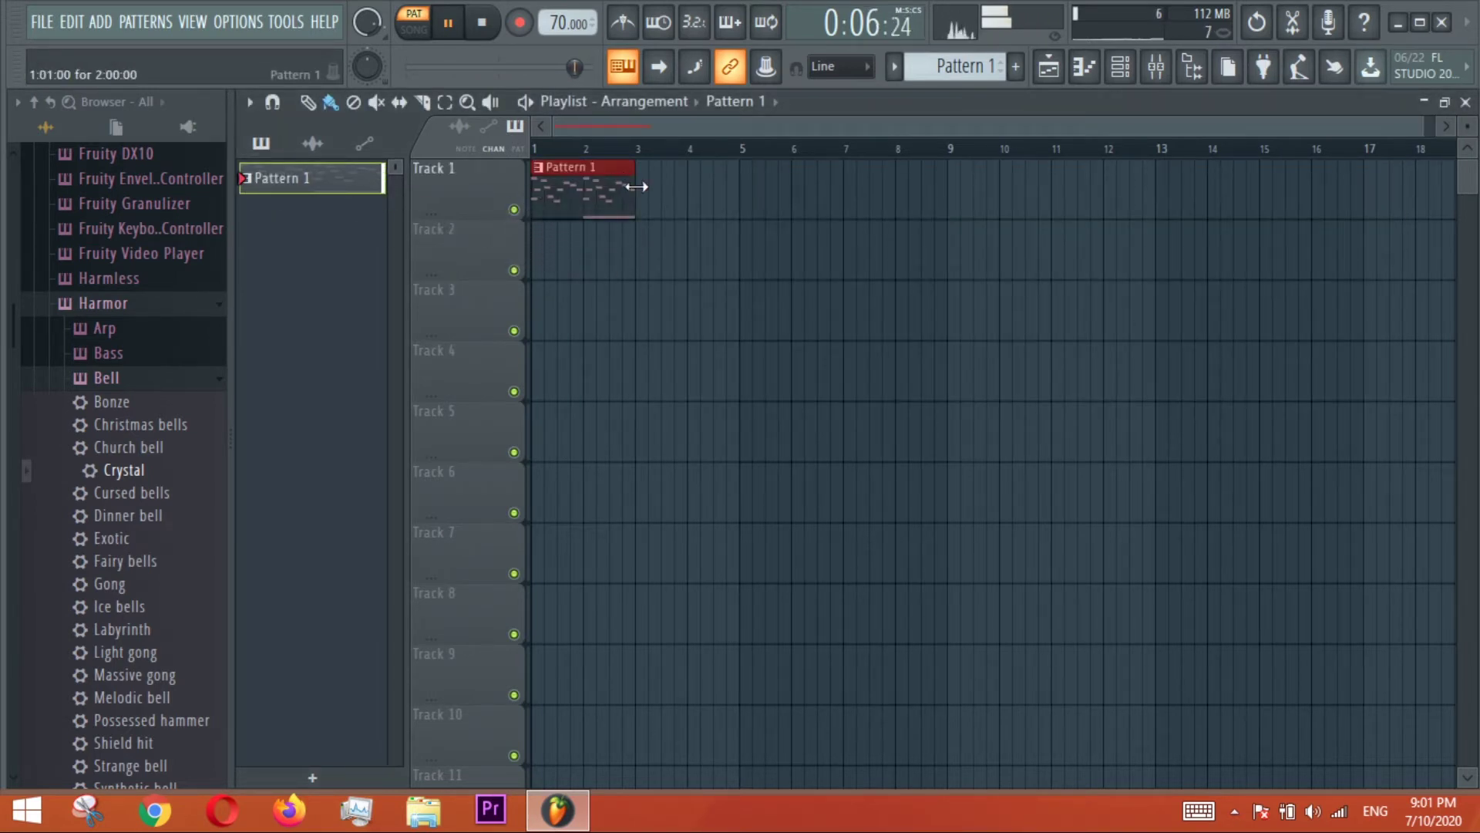
Duplicate the Pattern 1 clip eight times in a row along Track 1.
{"action": "key", "text": "ctrl+b"}
{"action": "key", "text": "ctrl+b"}
{"action": "key", "text": "ctrl+b"}
{"action": "key", "text": "ctrl+b"}
{"action": "key", "text": "ctrl+b"}
{"action": "key", "text": "ctrl+b"}
{"action": "key", "text": "ctrl+b"}
{"action": "key", "text": "ctrl+b"}
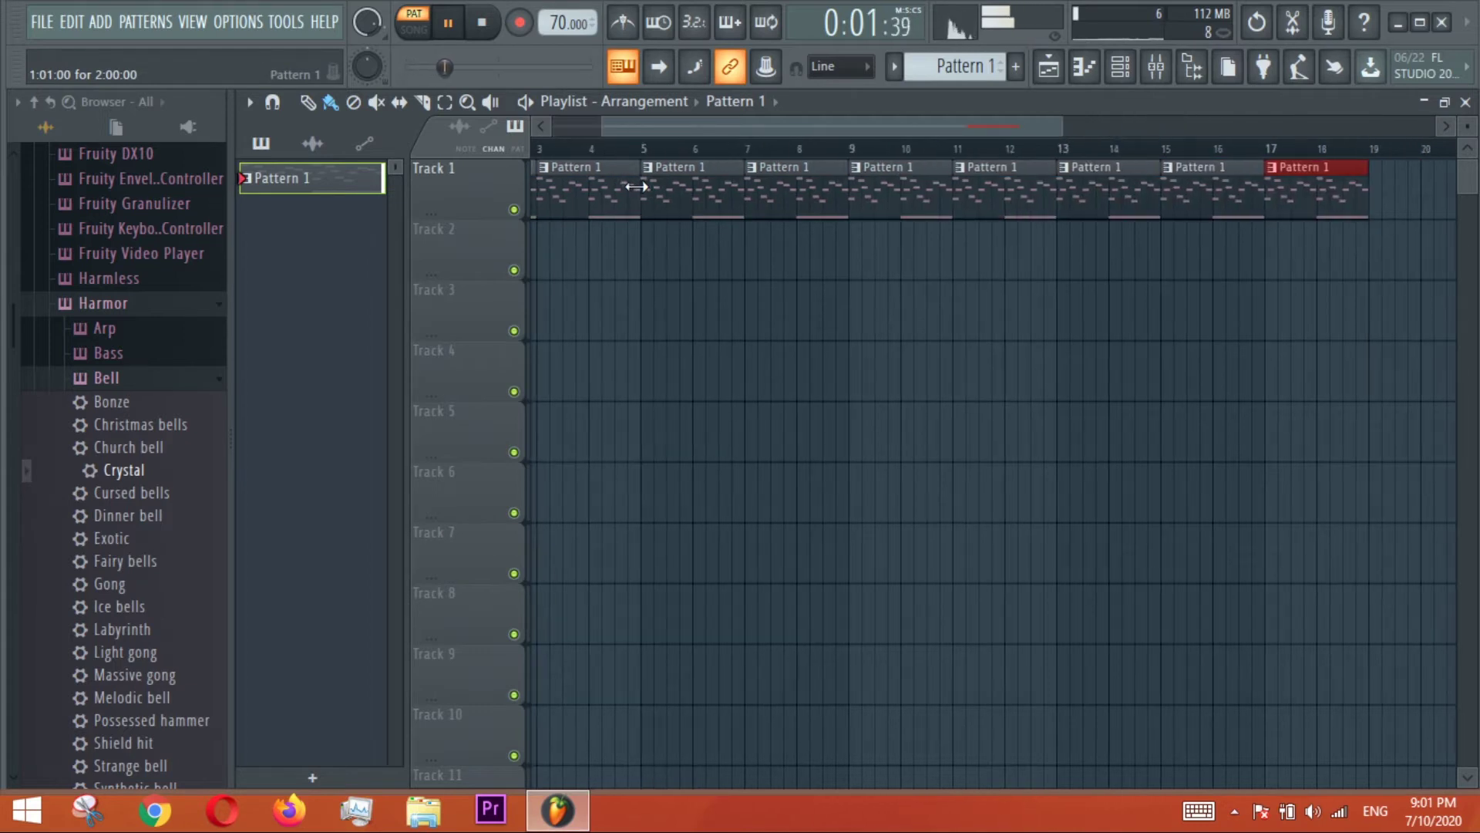
Delete the Pattern 1 clips at bars 17 and 15 of Track 1, and place one back at bar 15.
{"action": "right_click", "coordinate": [1297, 202]}
{"action": "right_click", "coordinate": [1231, 210]}
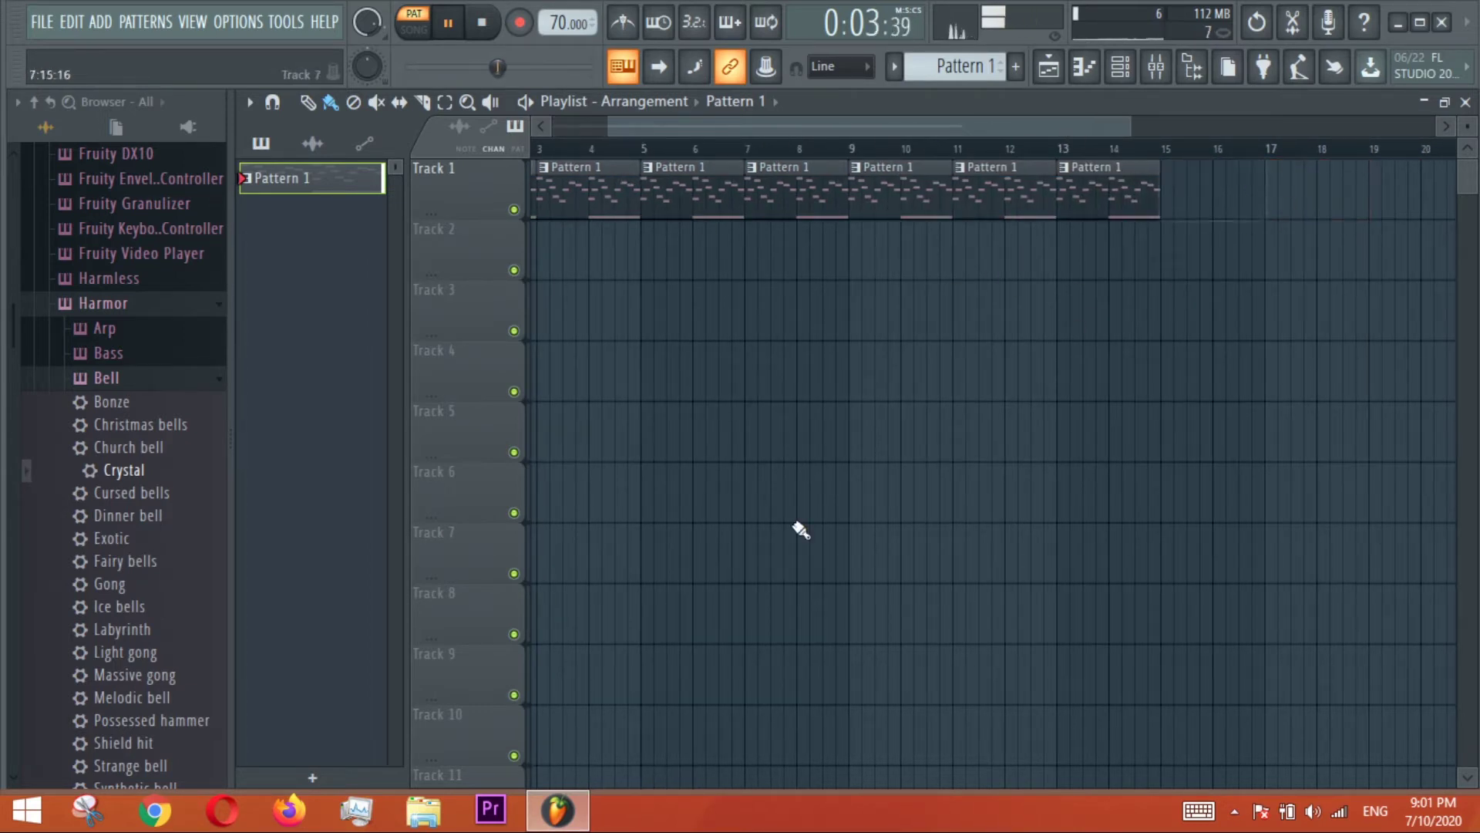
{"action": "left_click", "coordinate": [1172, 192]}
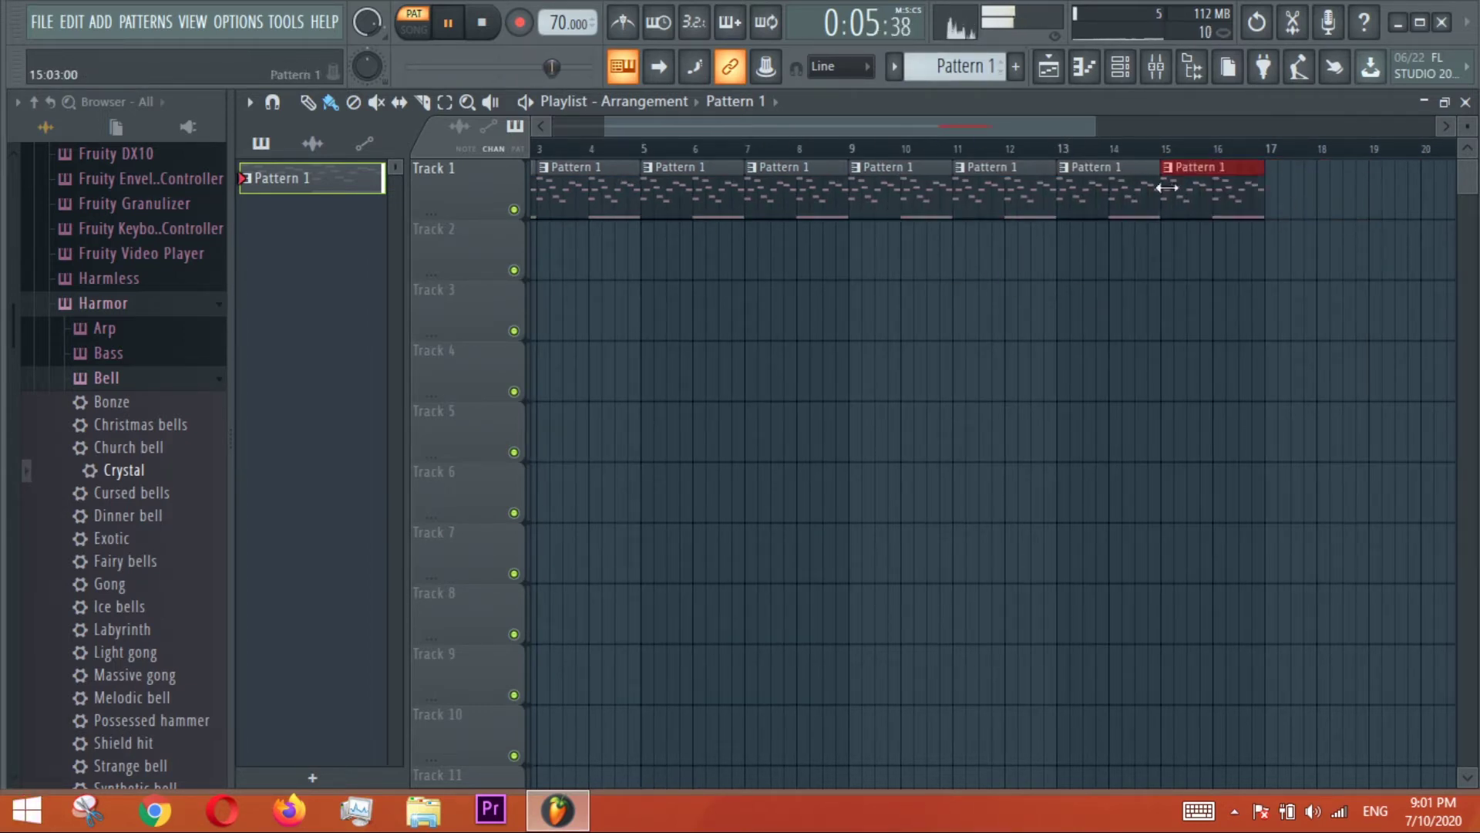
Stop playback, open the miscellaneous settings of the Crystal channel and set its volume to 103%.
{"action": "key", "text": "space"}
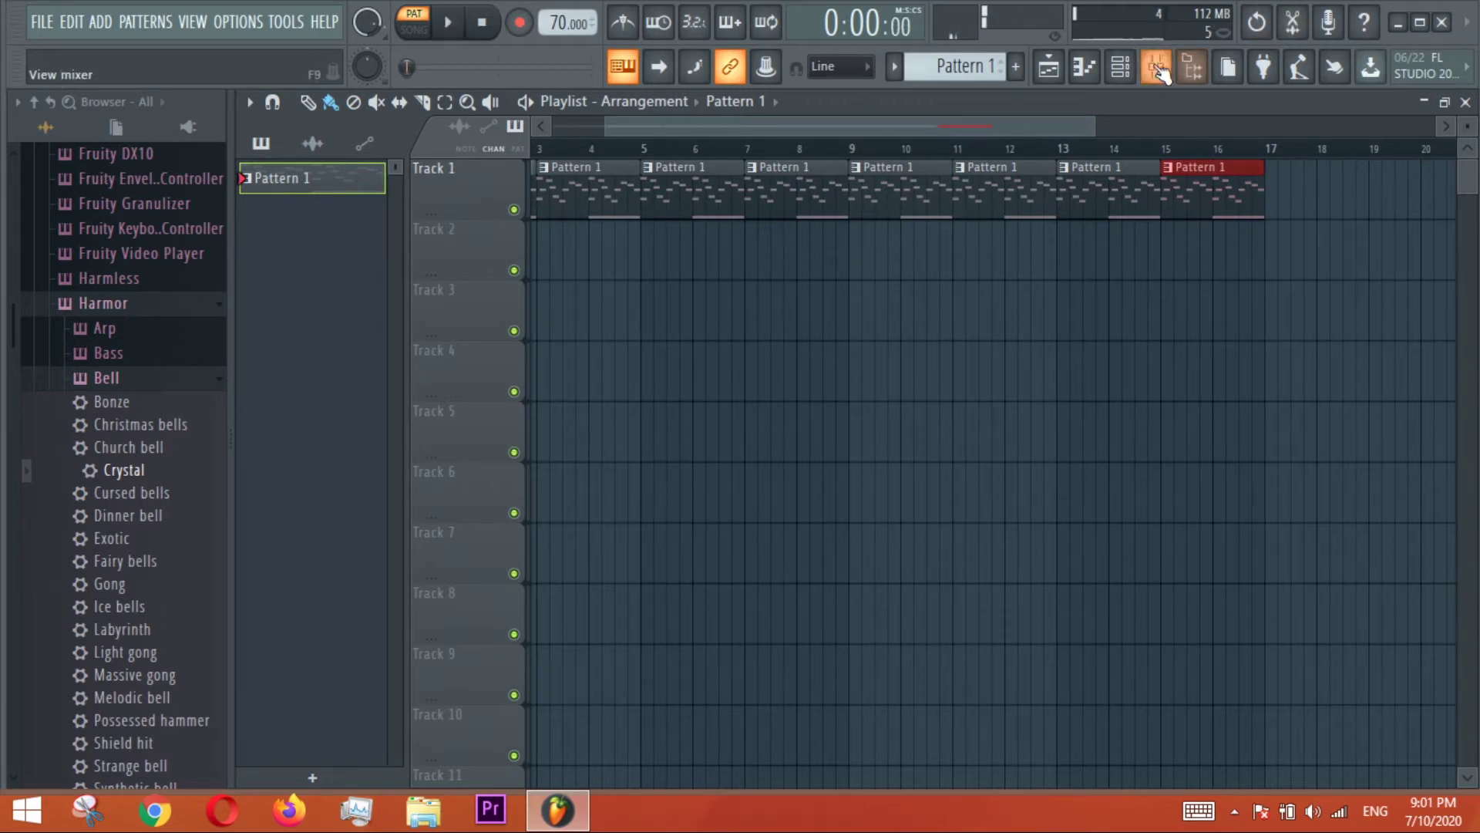
{"action": "key", "text": "F6"}
{"action": "left_click", "coordinate": [725, 365]}
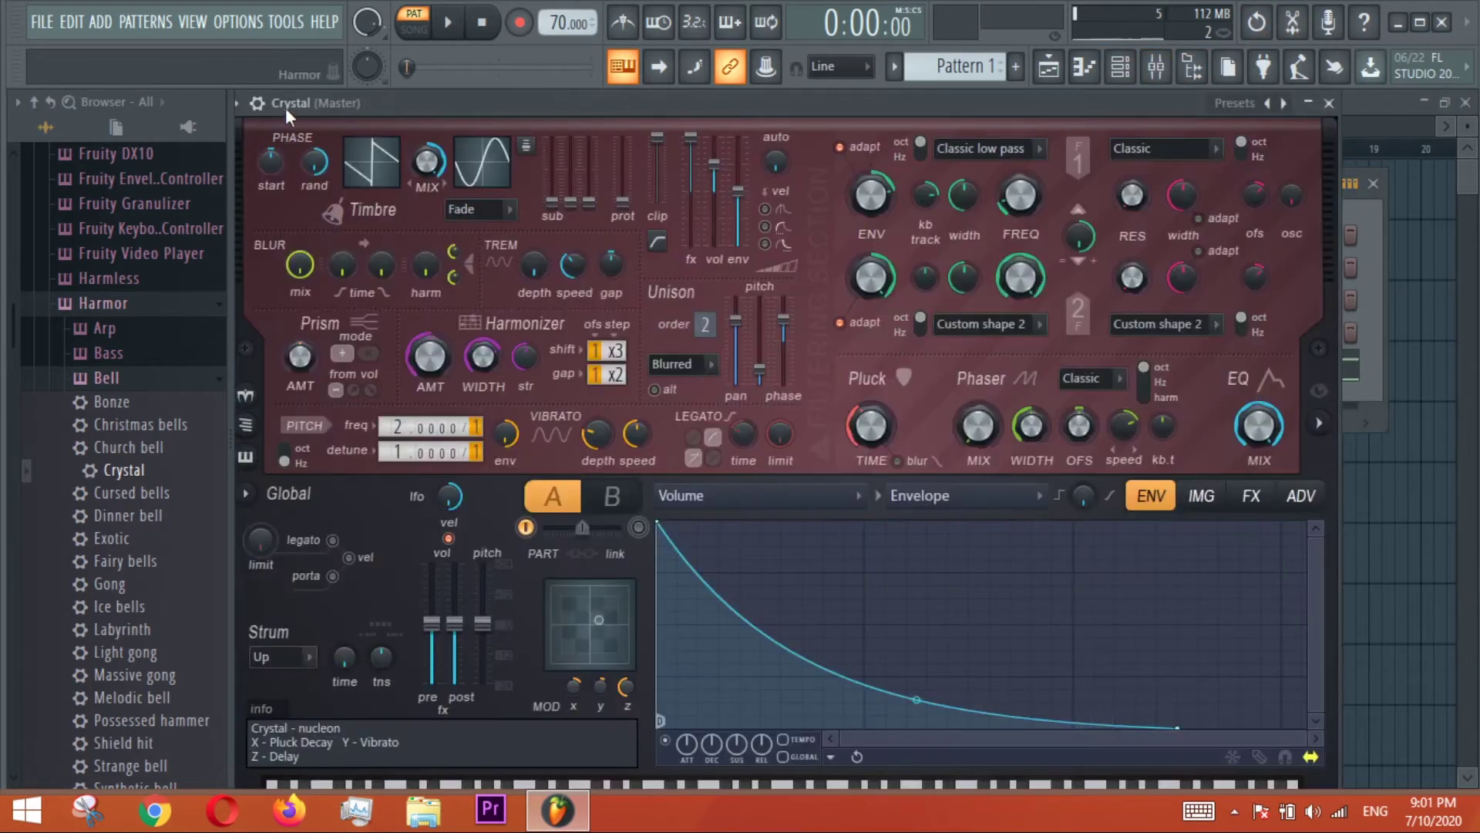
{"action": "left_click", "coordinate": [260, 106]}
{"action": "left_click", "coordinate": [299, 140]}
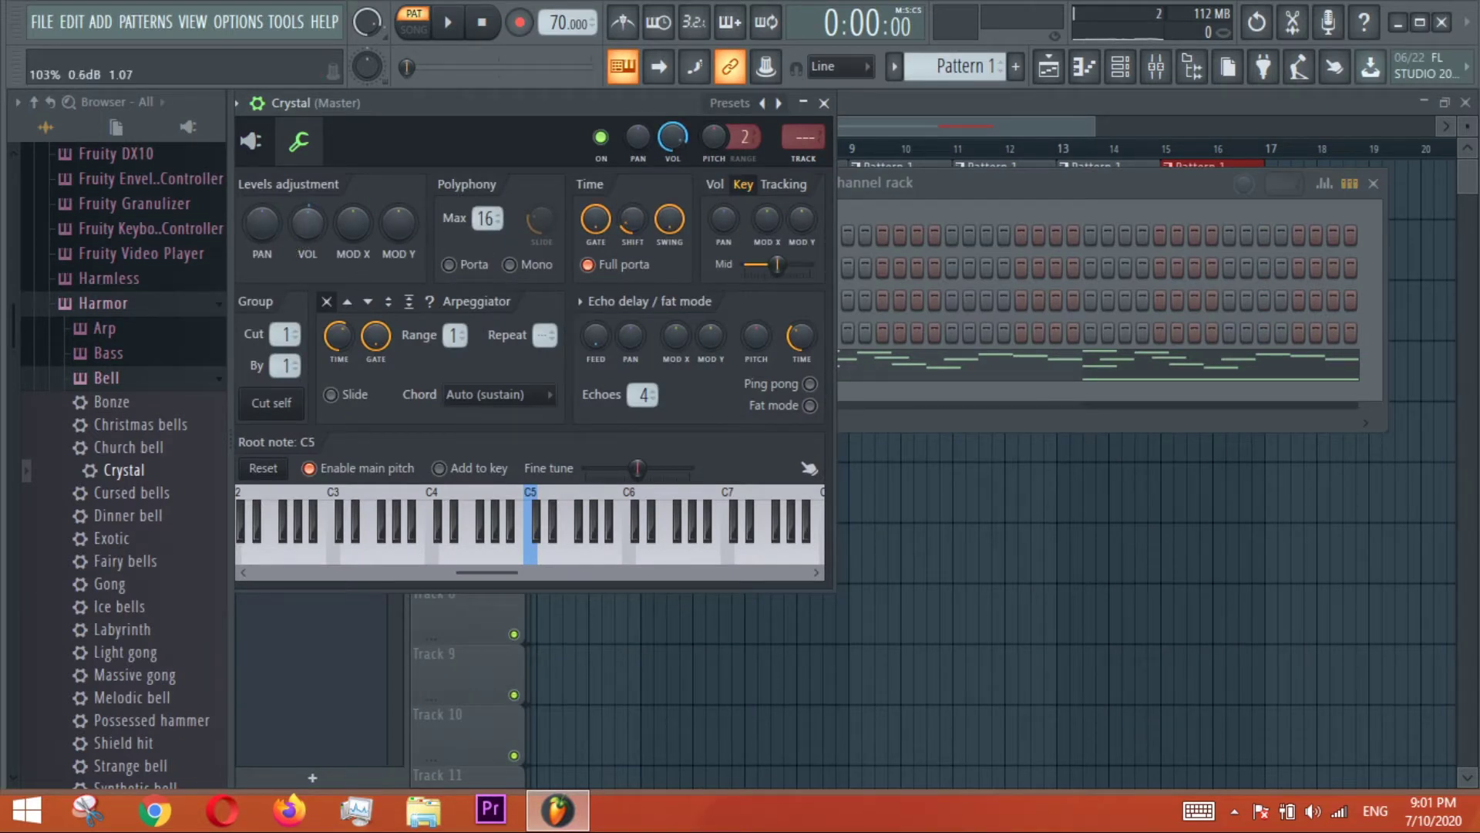
Set the Crystal channel's Cut group to 2 during playback, and reopen Pattern 1's notes in the piano roll.
{"action": "key", "text": "space"}
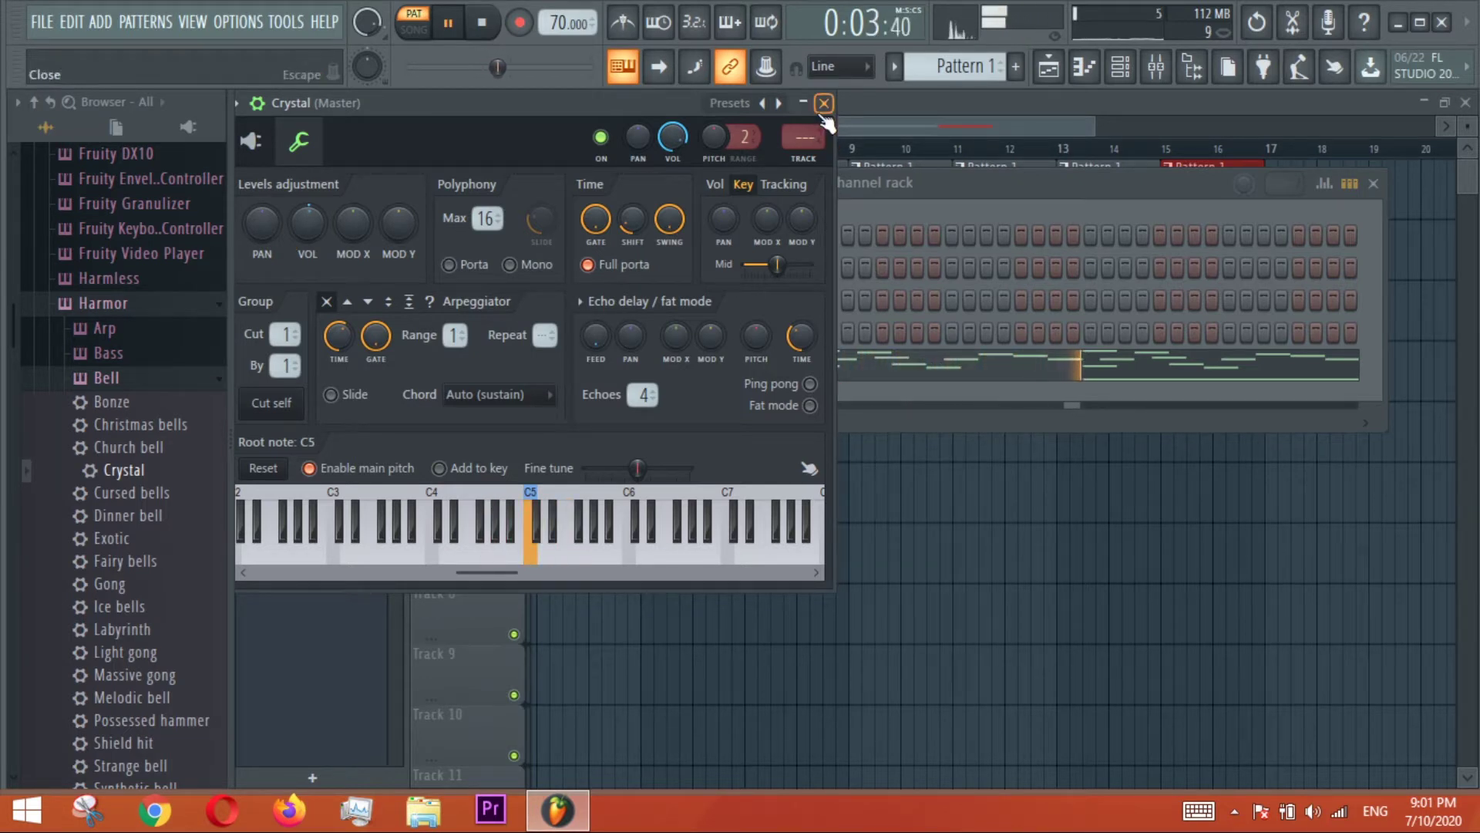
{"action": "left_click", "coordinate": [295, 330]}
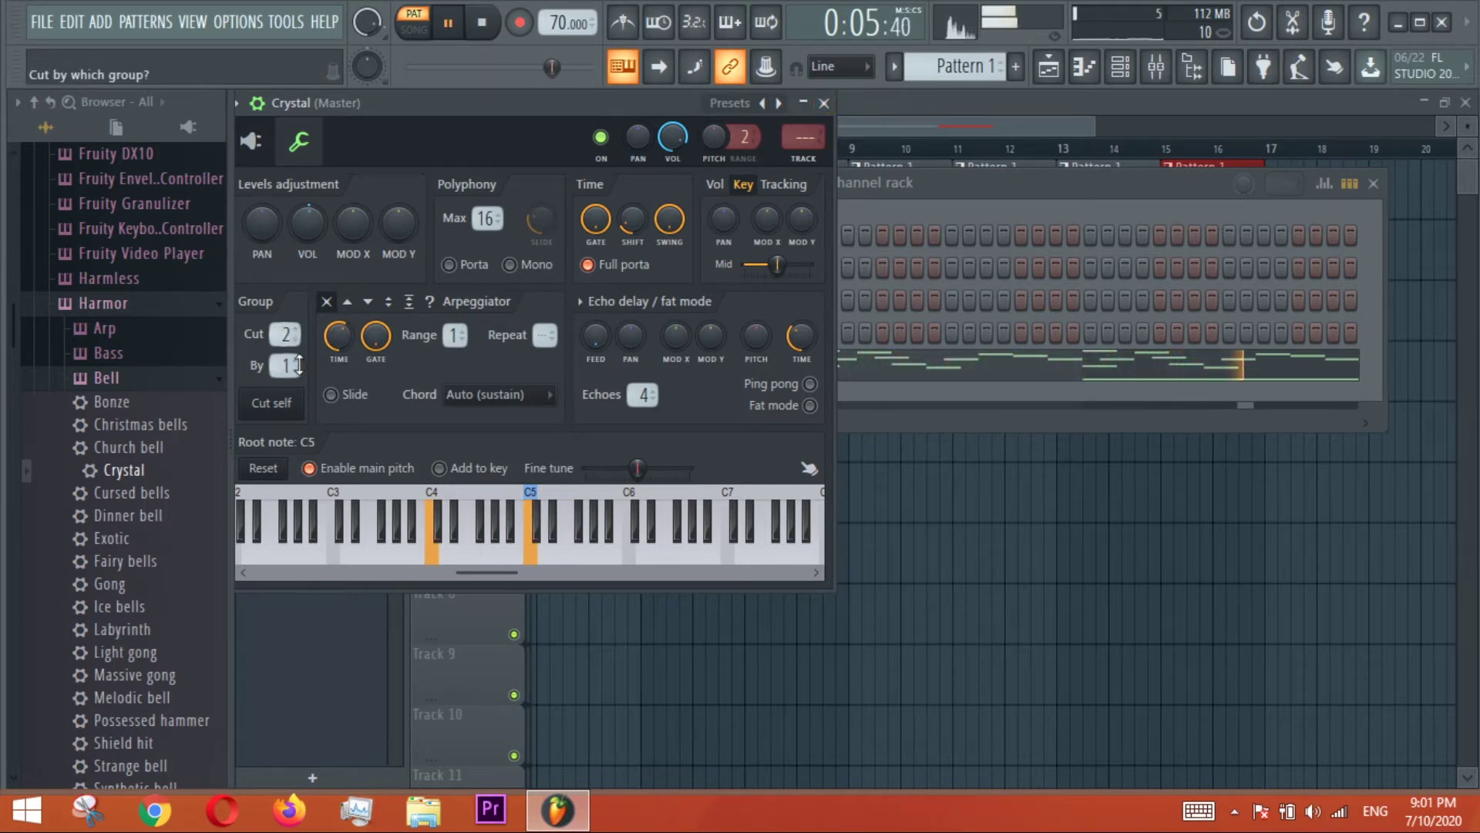
{"action": "left_click", "coordinate": [824, 102]}
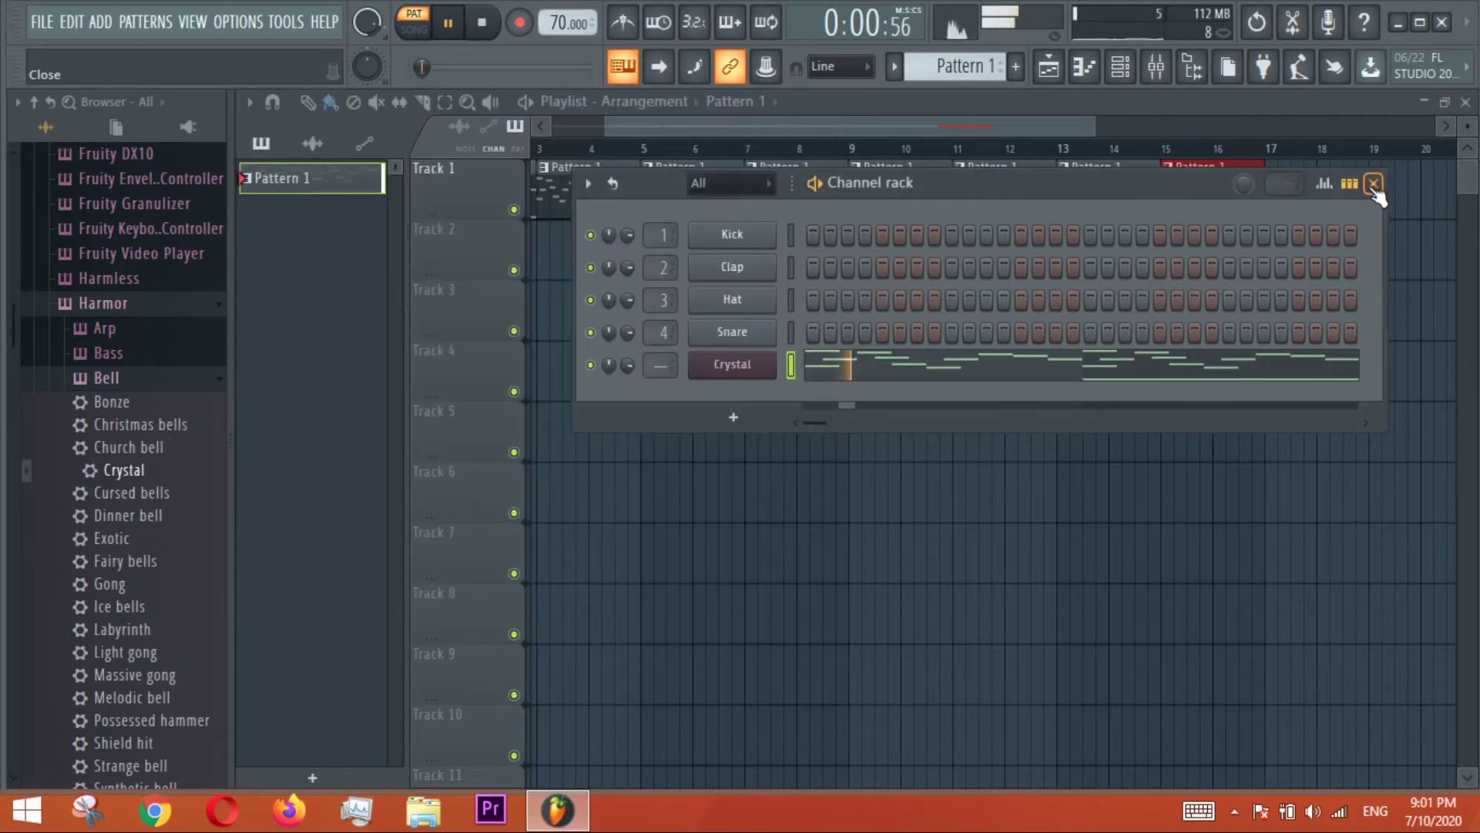
{"action": "left_click", "coordinate": [1373, 183]}
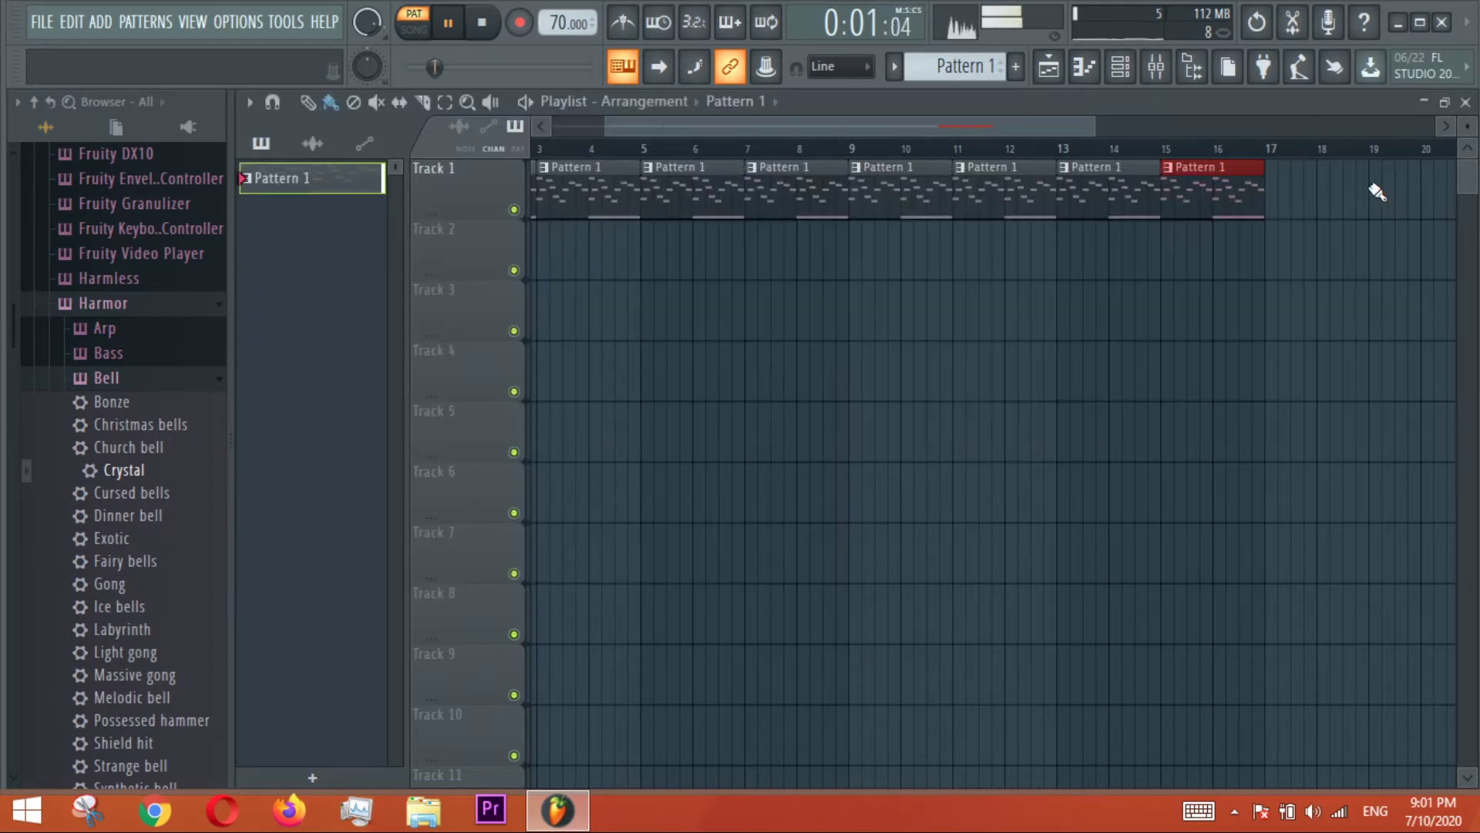
{"action": "double_click", "coordinate": [569, 207]}
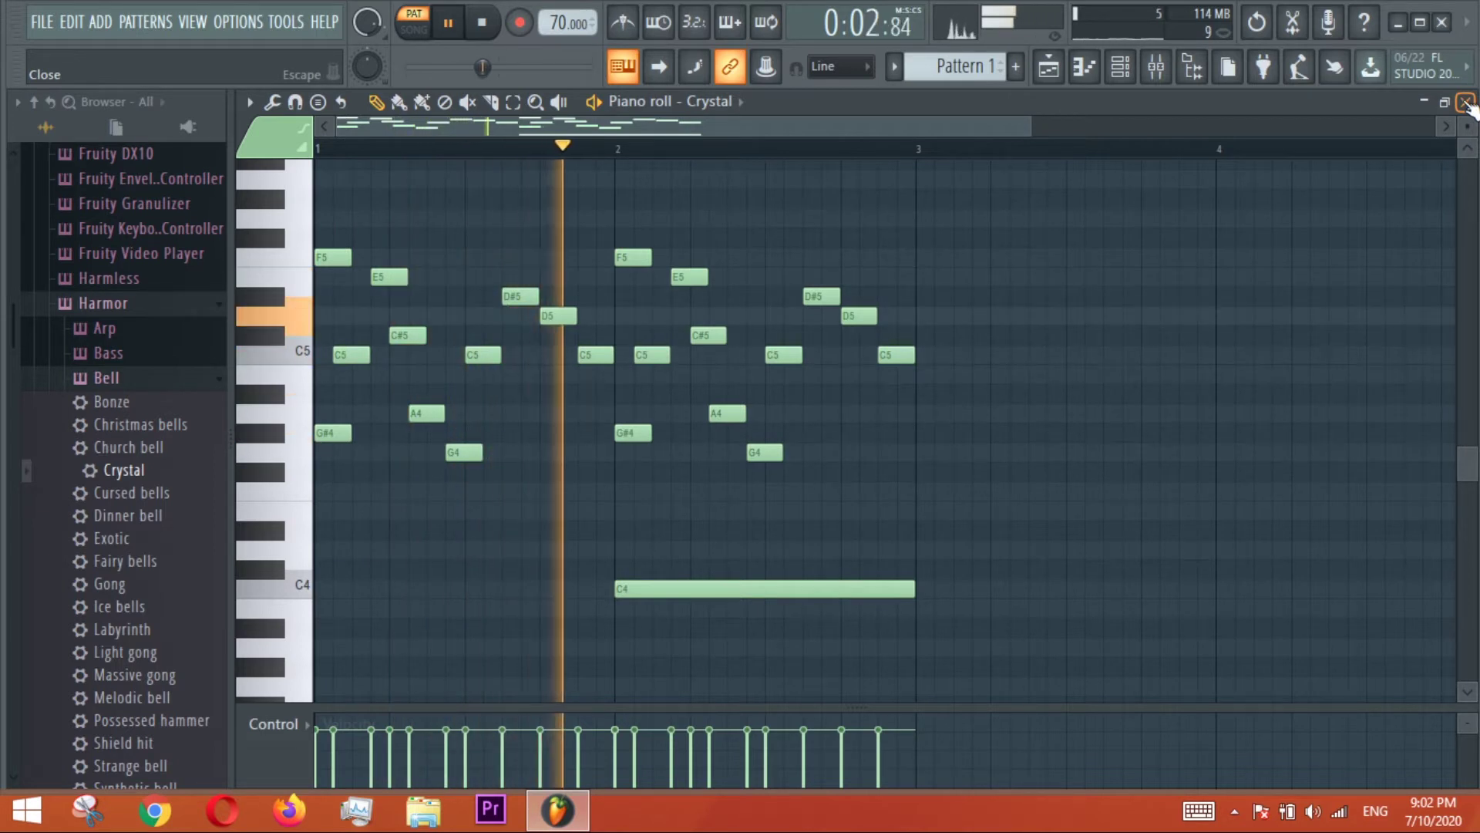
Lower both E5 notes of the Crystal melody in Pattern 1 to D#5, stop playback and close the piano roll.
{"action": "left_click_drag", "start_coordinate": [390, 277], "coordinate": [389, 296]}
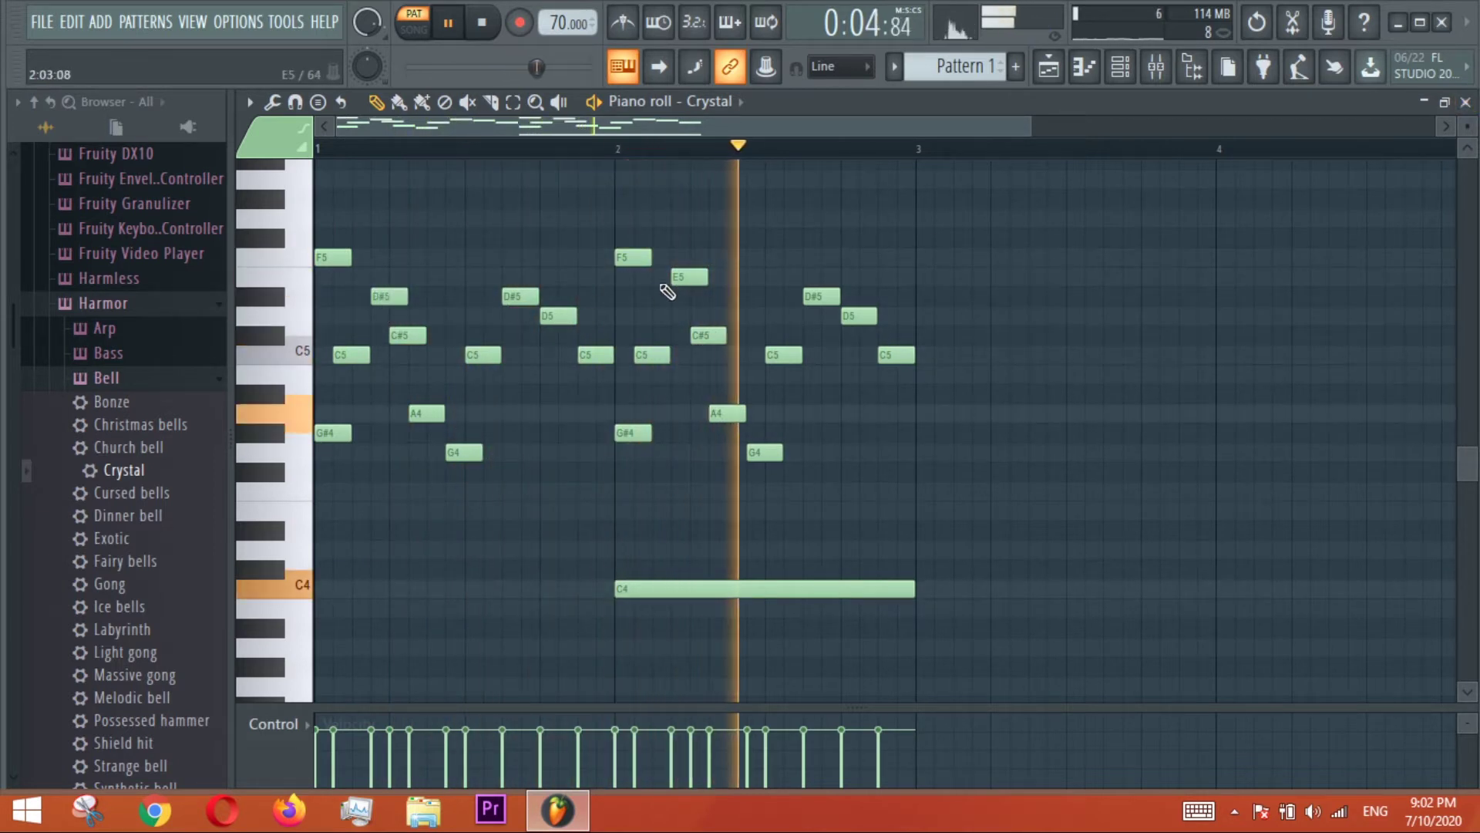
{"action": "left_click_drag", "start_coordinate": [687, 278], "coordinate": [687, 296]}
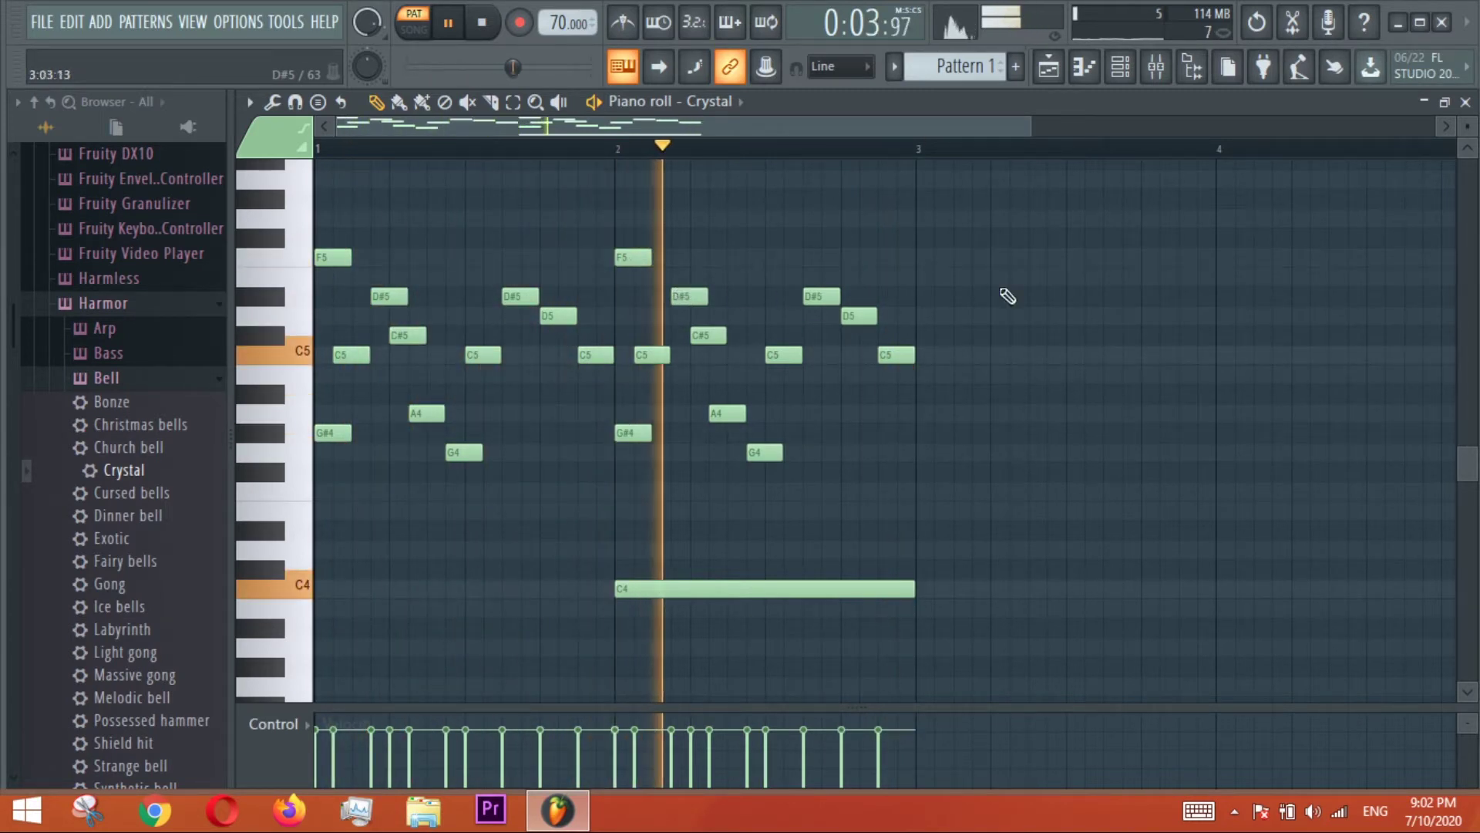
{"action": "key", "text": "space"}
{"action": "left_click", "coordinate": [1466, 101]}
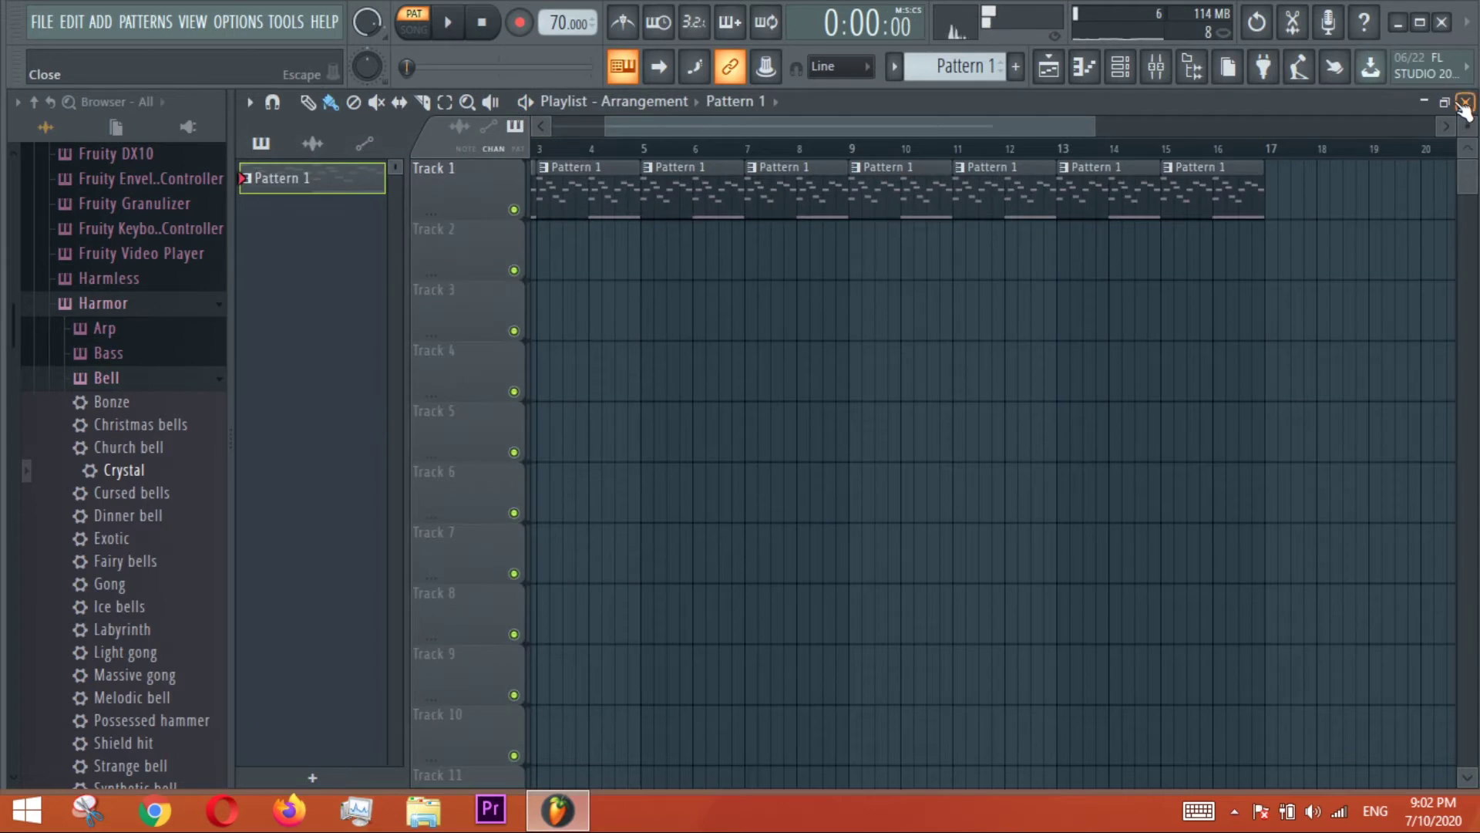
Create Pattern 2 and load SimSynth's BassDeepSq preset as a new channel in the channel rack.
{"action": "left_click", "coordinate": [1084, 67]}
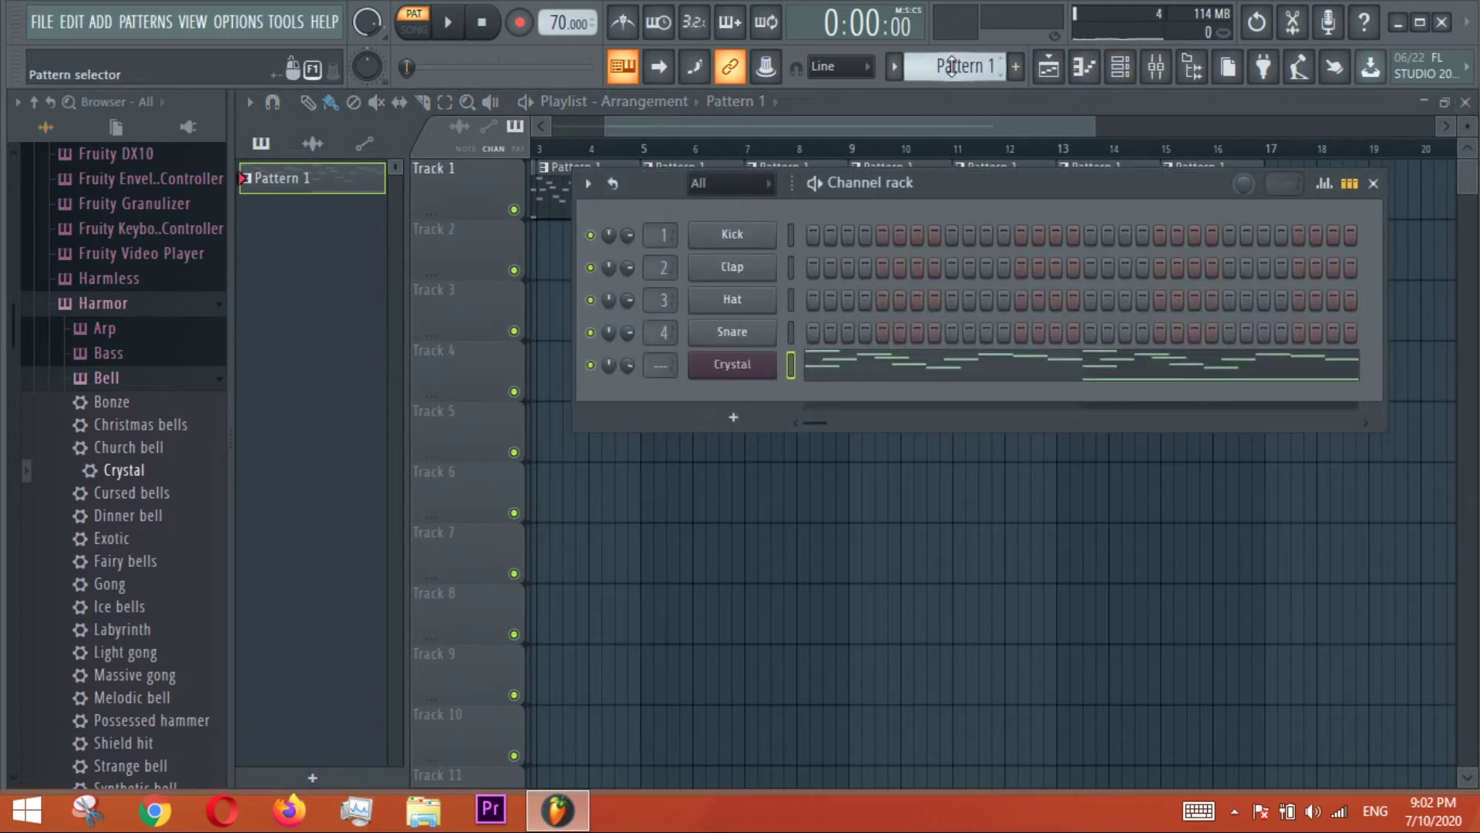
{"action": "scroll", "coordinate": [951, 66], "scroll_direction": "down", "scroll_amount": 1}
{"action": "left_click", "coordinate": [140, 377]}
{"action": "left_click", "coordinate": [127, 305]}
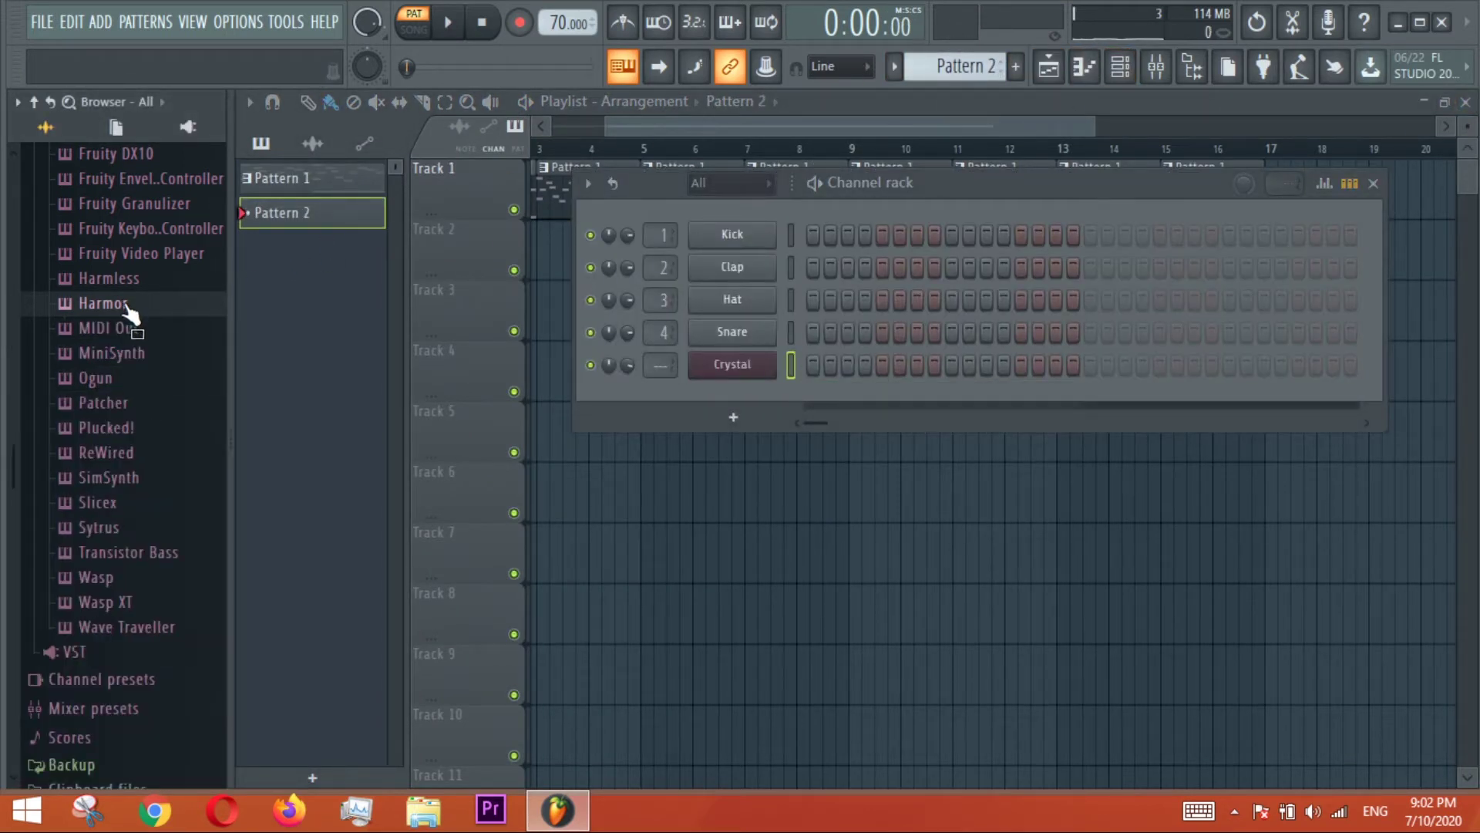
{"action": "left_click", "coordinate": [146, 470]}
{"action": "left_click_drag", "start_coordinate": [124, 223], "coordinate": [433, 239]}
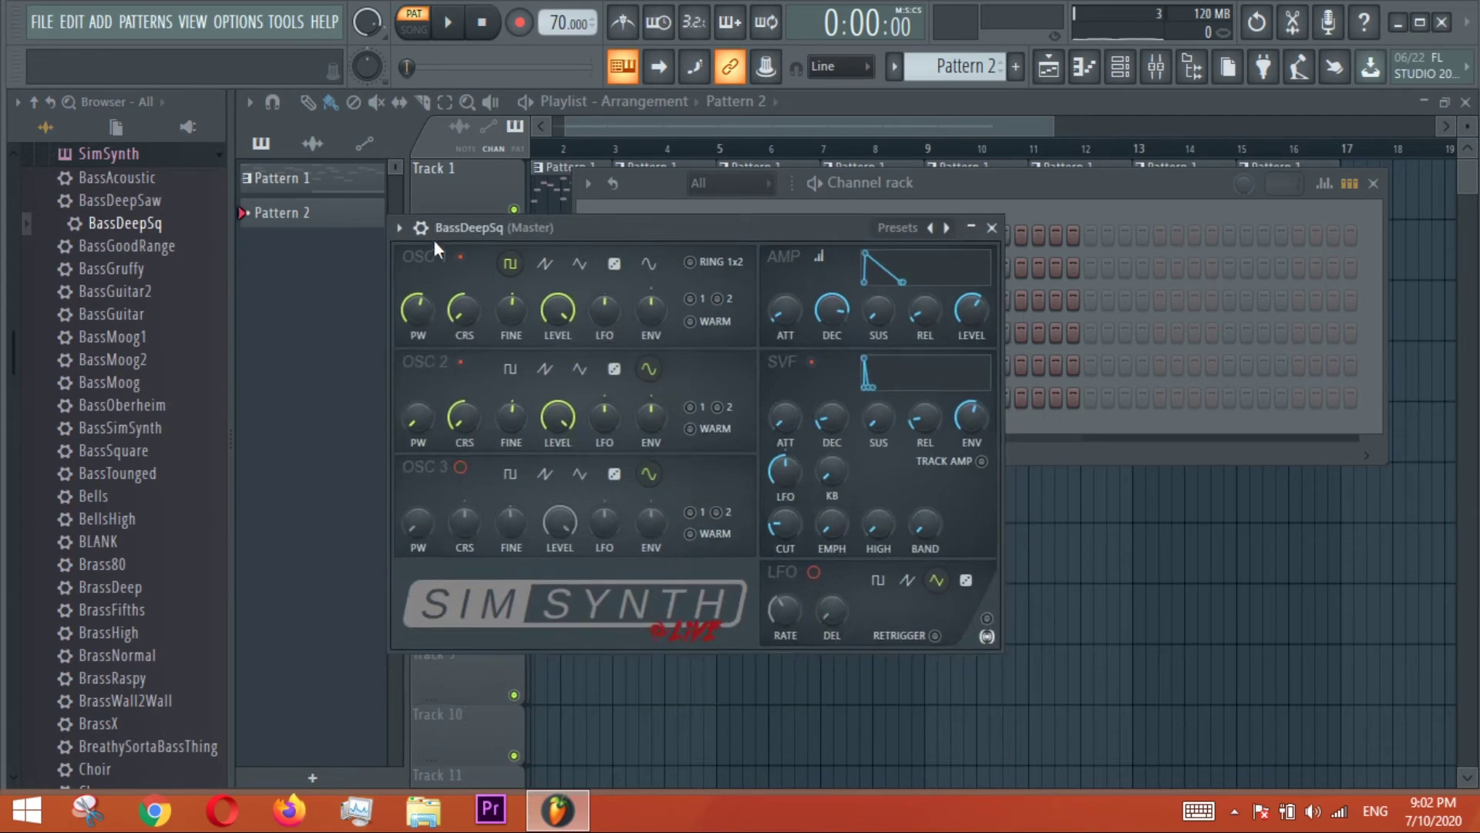
Set the BassDeepSq channel's volume to 74% in its channel settings and close them.
{"action": "left_click", "coordinate": [399, 228]}
{"action": "left_click", "coordinate": [462, 267]}
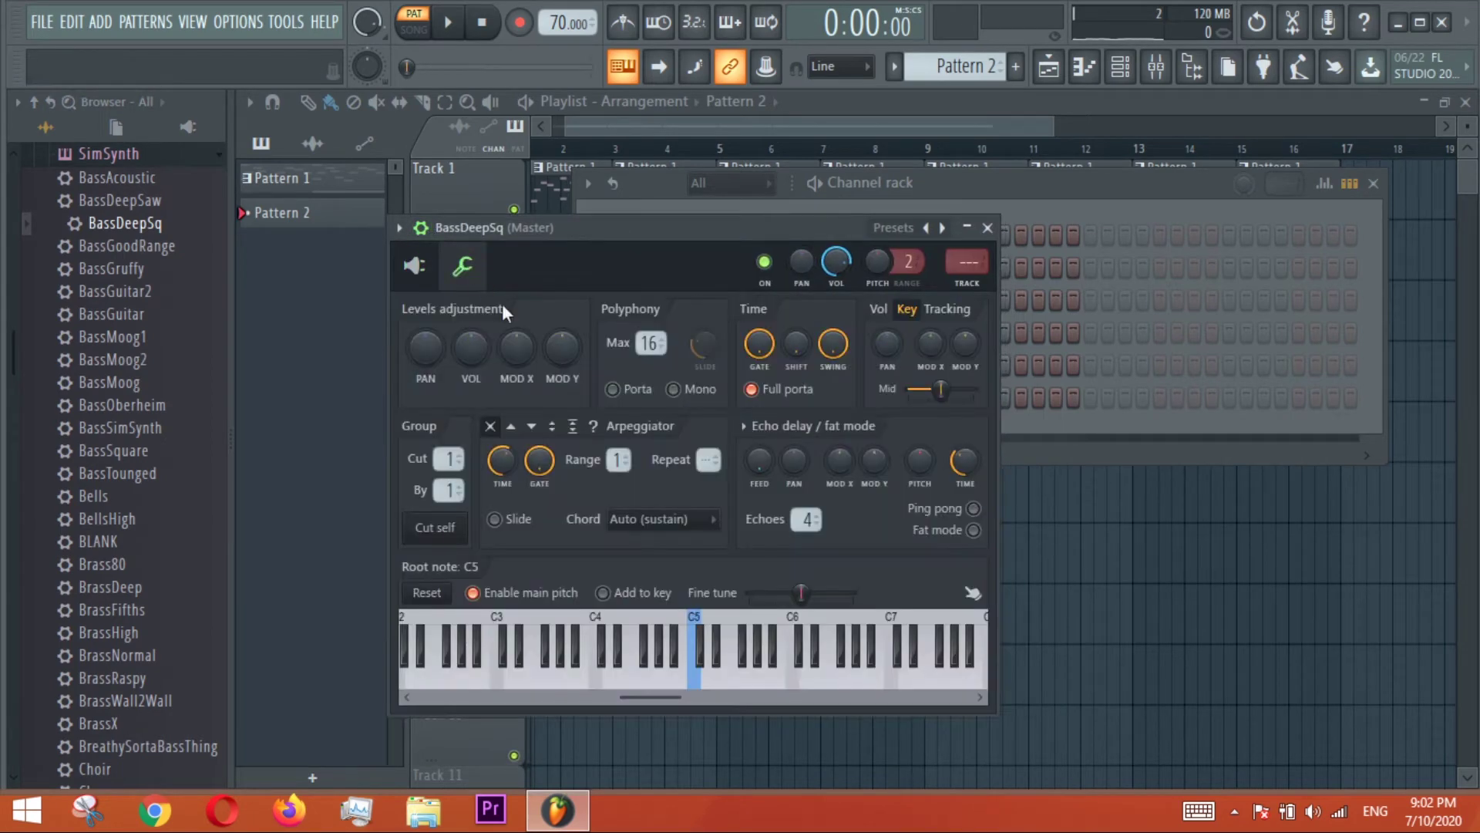
{"action": "left_click_drag", "start_coordinate": [843, 259], "coordinate": [830, 306]}
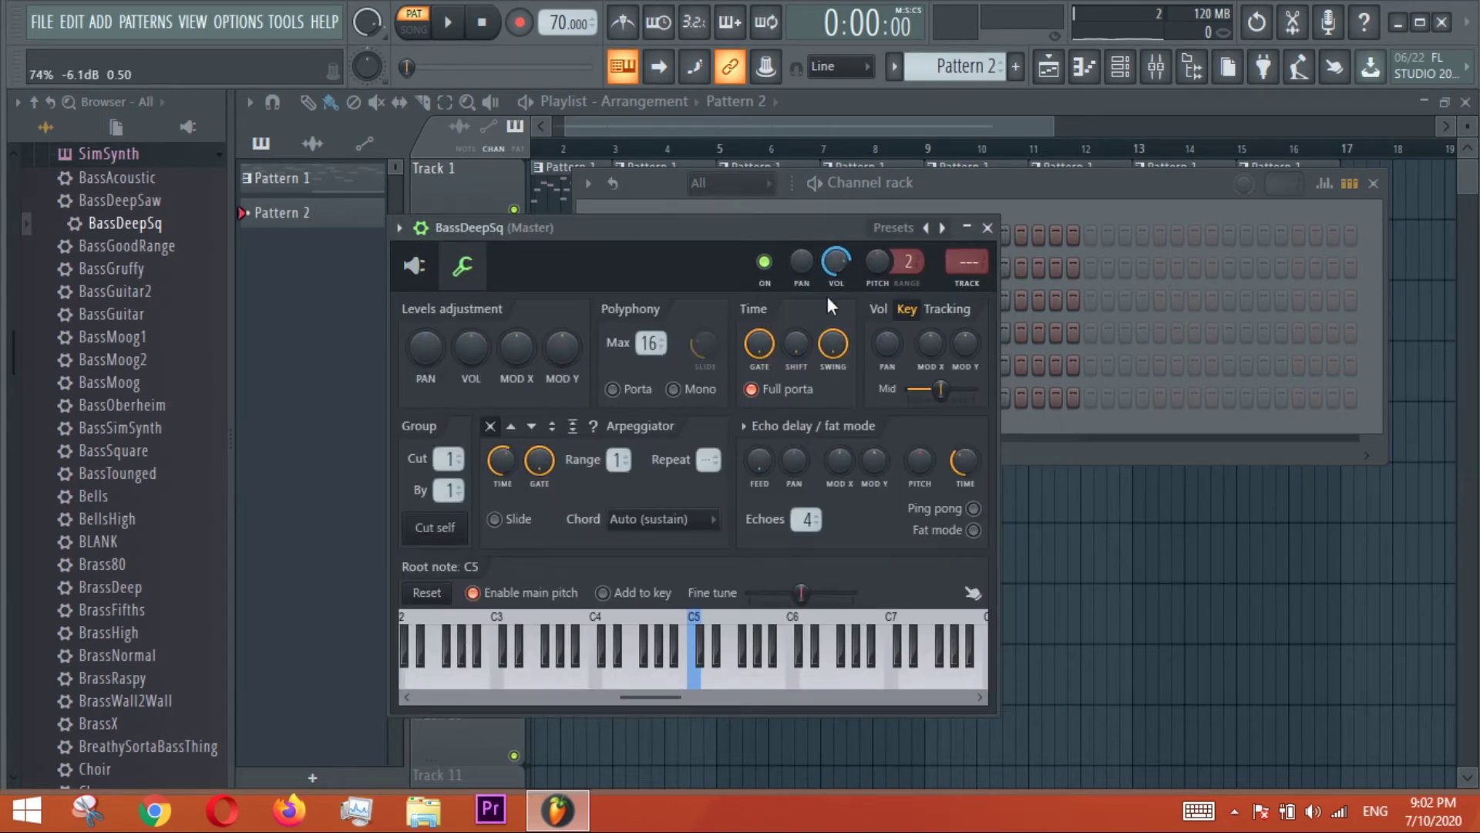
{"action": "left_click", "coordinate": [986, 227]}
In BassDeepSq's piano roll, place a one-bar C5 note in bar 1 and a one-bar D#5 note in bar 2.
{"action": "right_click", "coordinate": [752, 399]}
{"action": "left_click", "coordinate": [794, 397]}
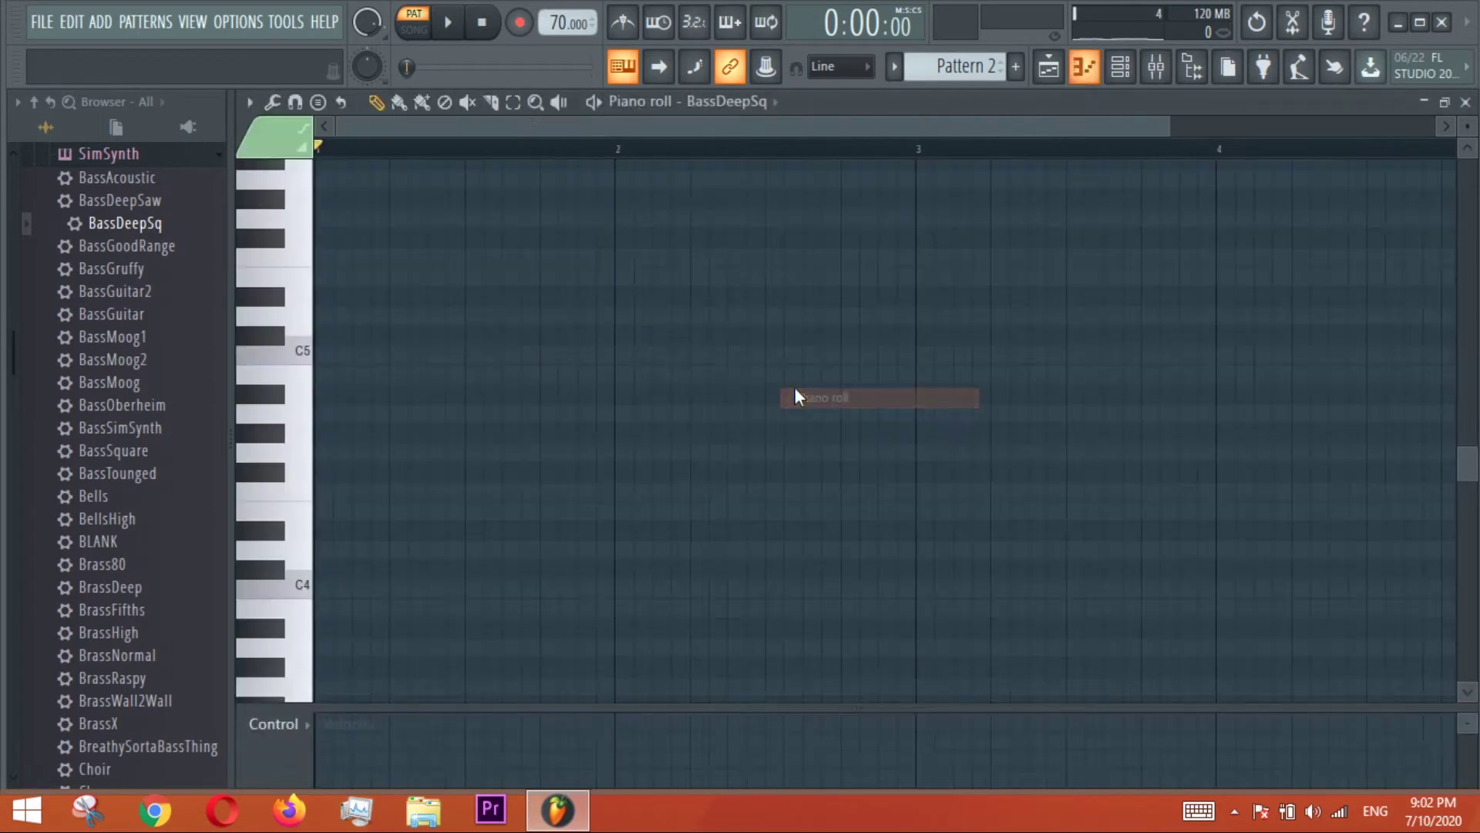
{"action": "left_click", "coordinate": [325, 357]}
{"action": "left_click_drag", "start_coordinate": [354, 356], "coordinate": [609, 380]}
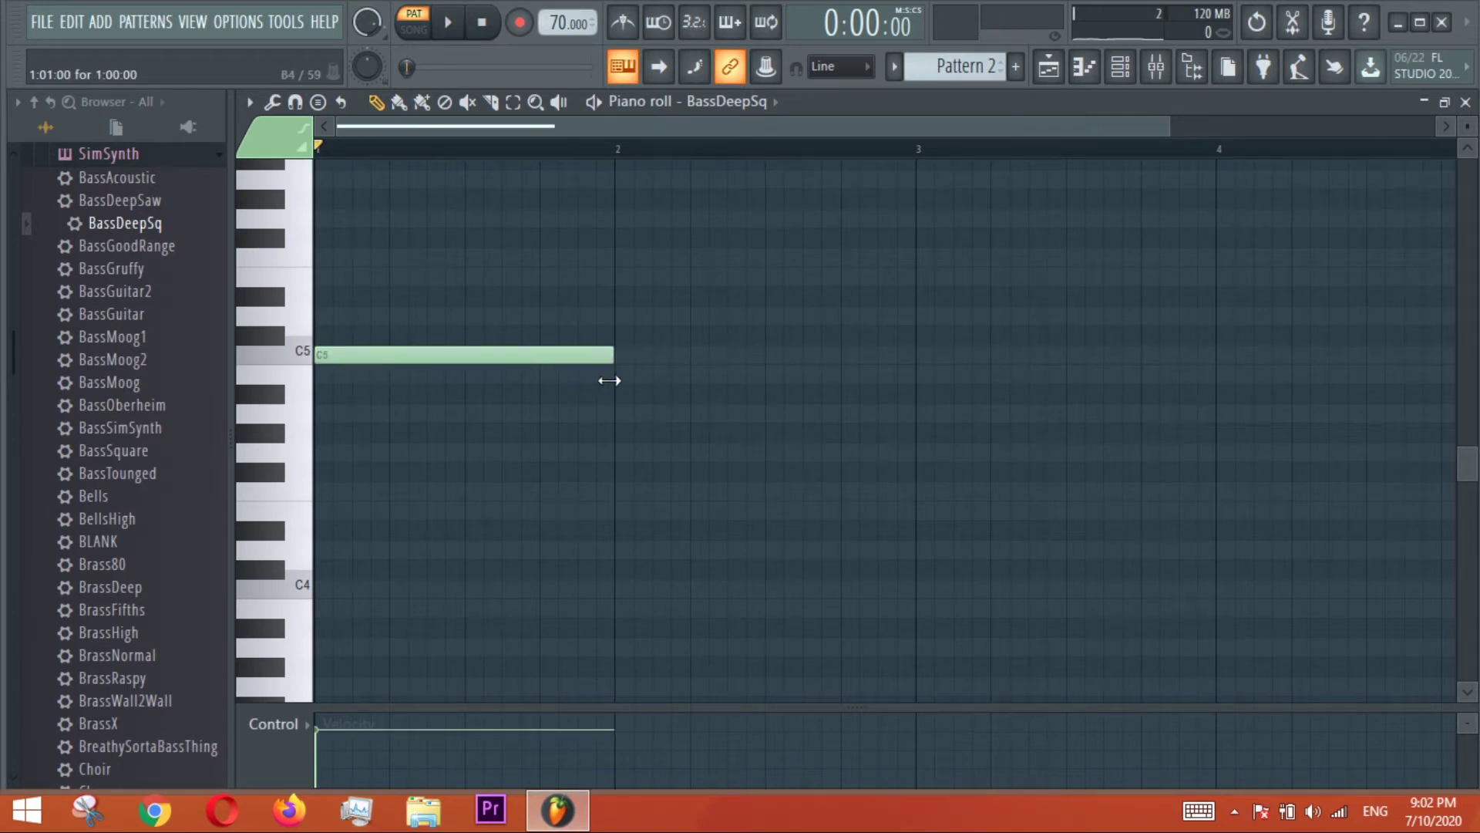
{"action": "left_click", "coordinate": [623, 296]}
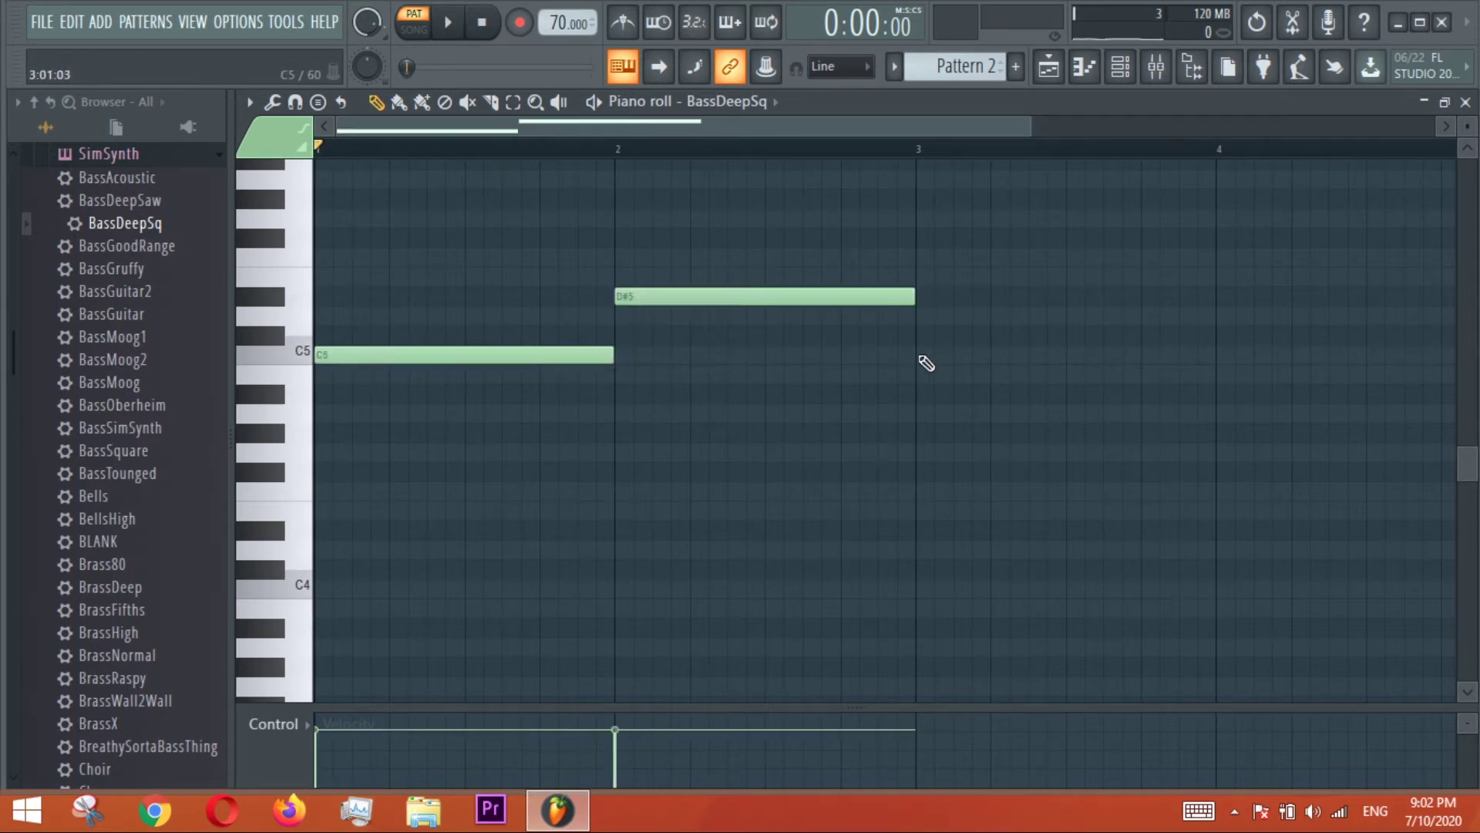
Add an A#4 note of about seven steps inside bar 2, and a G4 note in the second half of that bar.
{"action": "left_click_drag", "start_coordinate": [771, 359], "coordinate": [825, 400]}
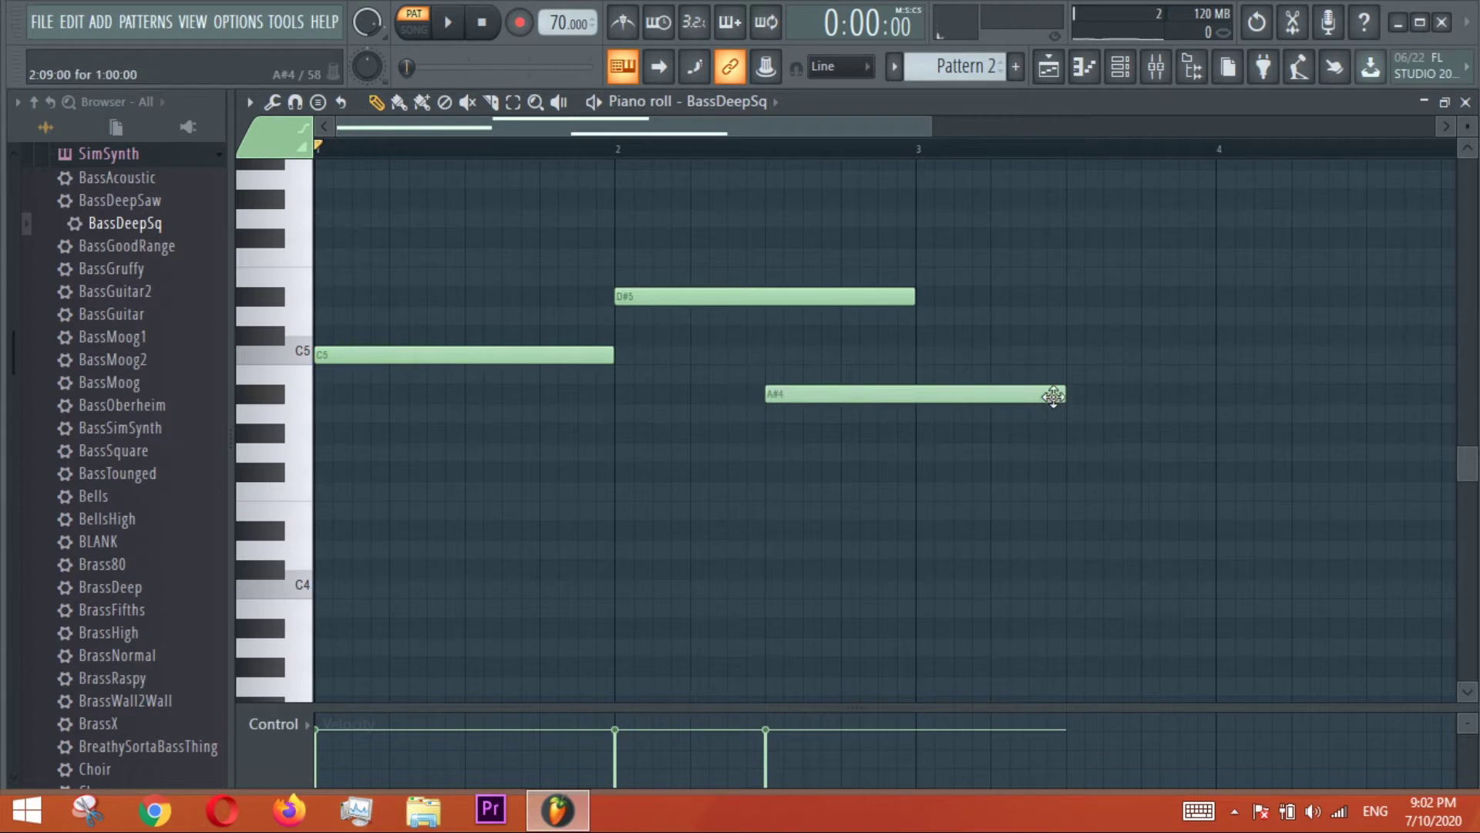
{"action": "left_click_drag", "start_coordinate": [1057, 393], "coordinate": [856, 399]}
{"action": "left_click", "coordinate": [817, 413]}
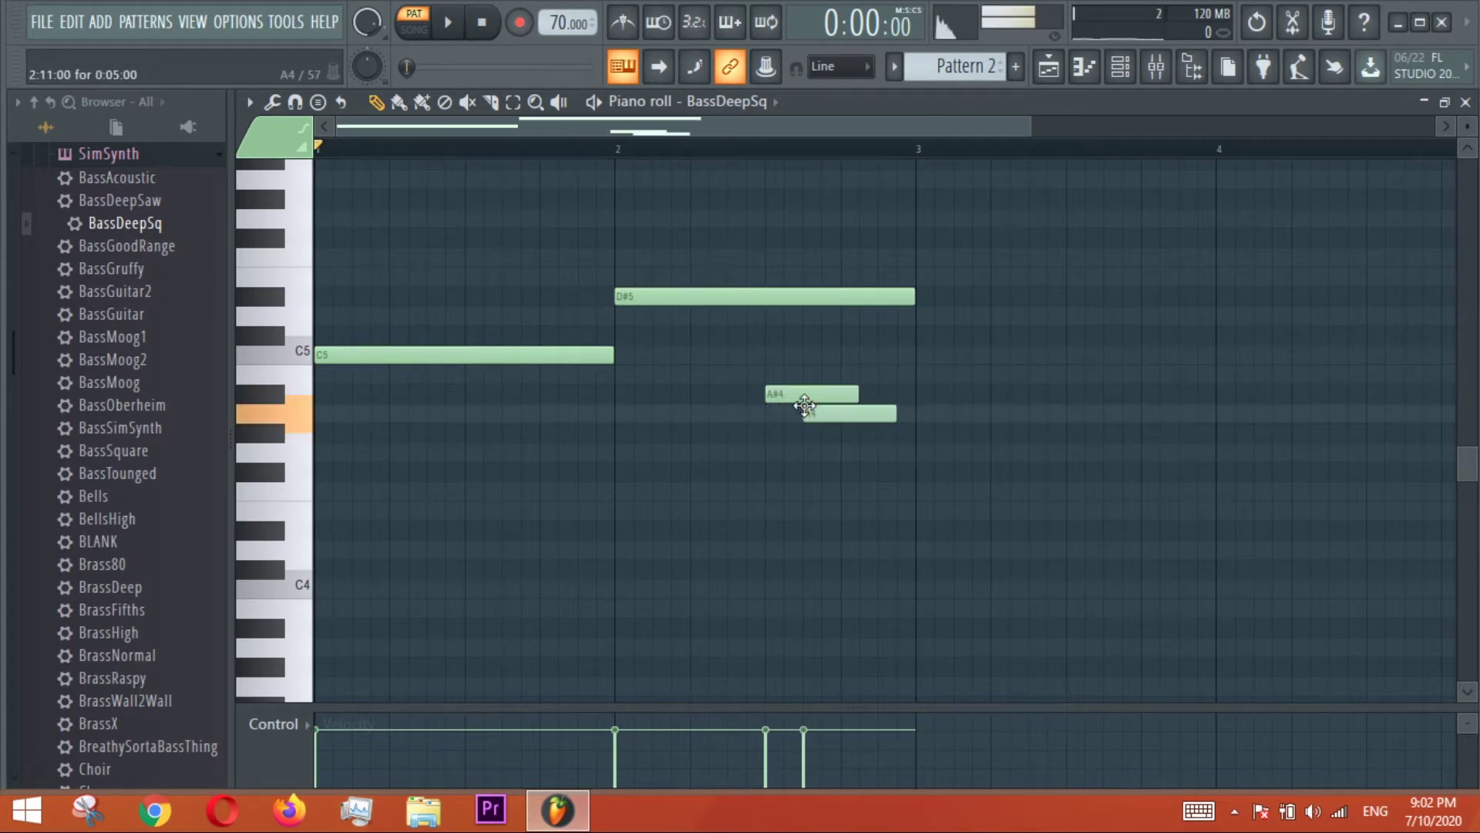
{"action": "right_click", "coordinate": [861, 417]}
{"action": "left_click_drag", "start_coordinate": [849, 401], "coordinate": [792, 402]}
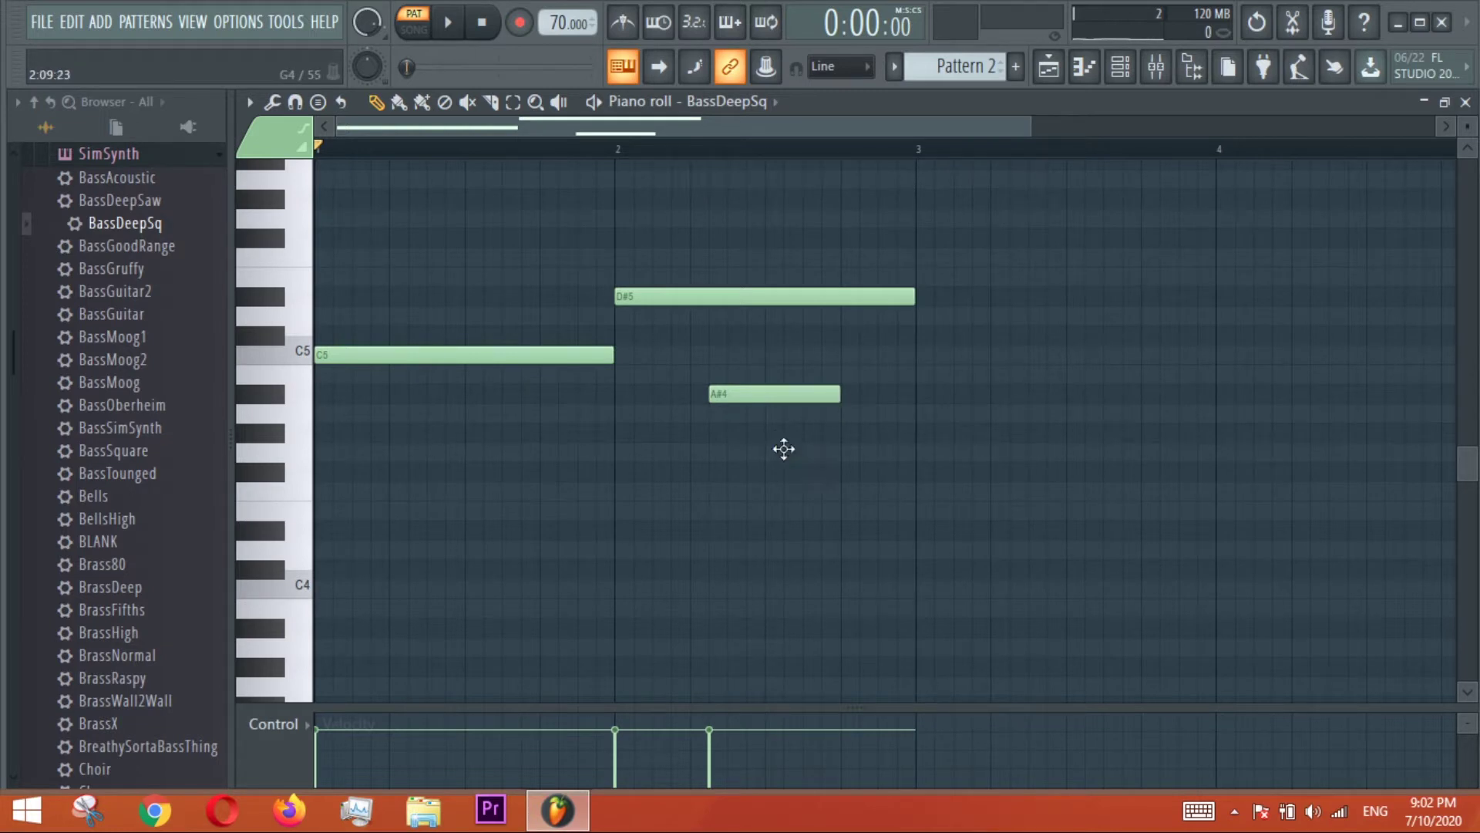
{"action": "left_click", "coordinate": [783, 448]}
Play Pattern 2, place its clip at bar 5 of Track 2 in the playlist, and switch playback to song mode.
{"action": "key", "text": "space"}
{"action": "left_click", "coordinate": [1466, 101]}
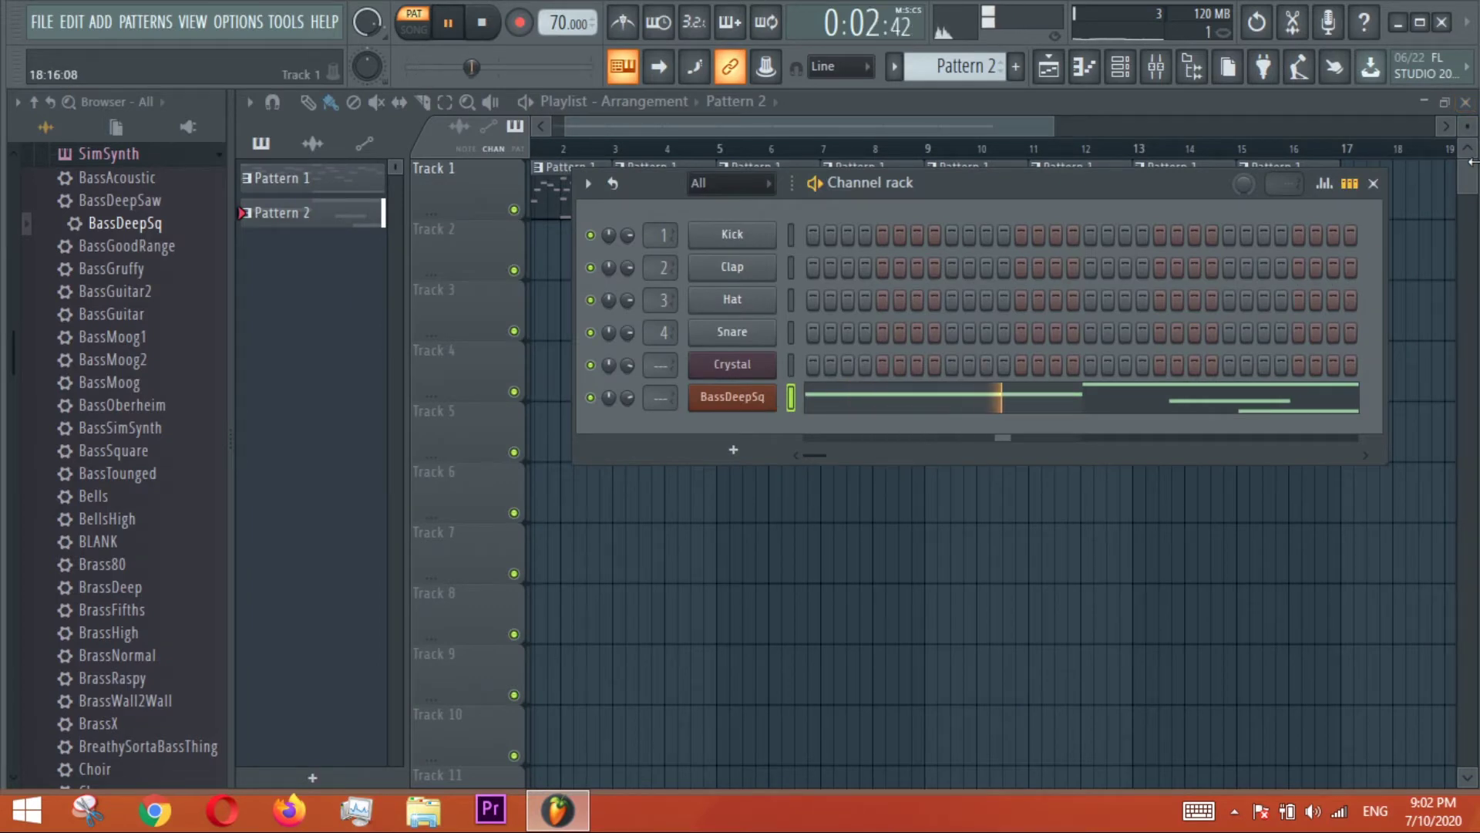
{"action": "left_click", "coordinate": [1373, 183]}
{"action": "left_click", "coordinate": [728, 260]}
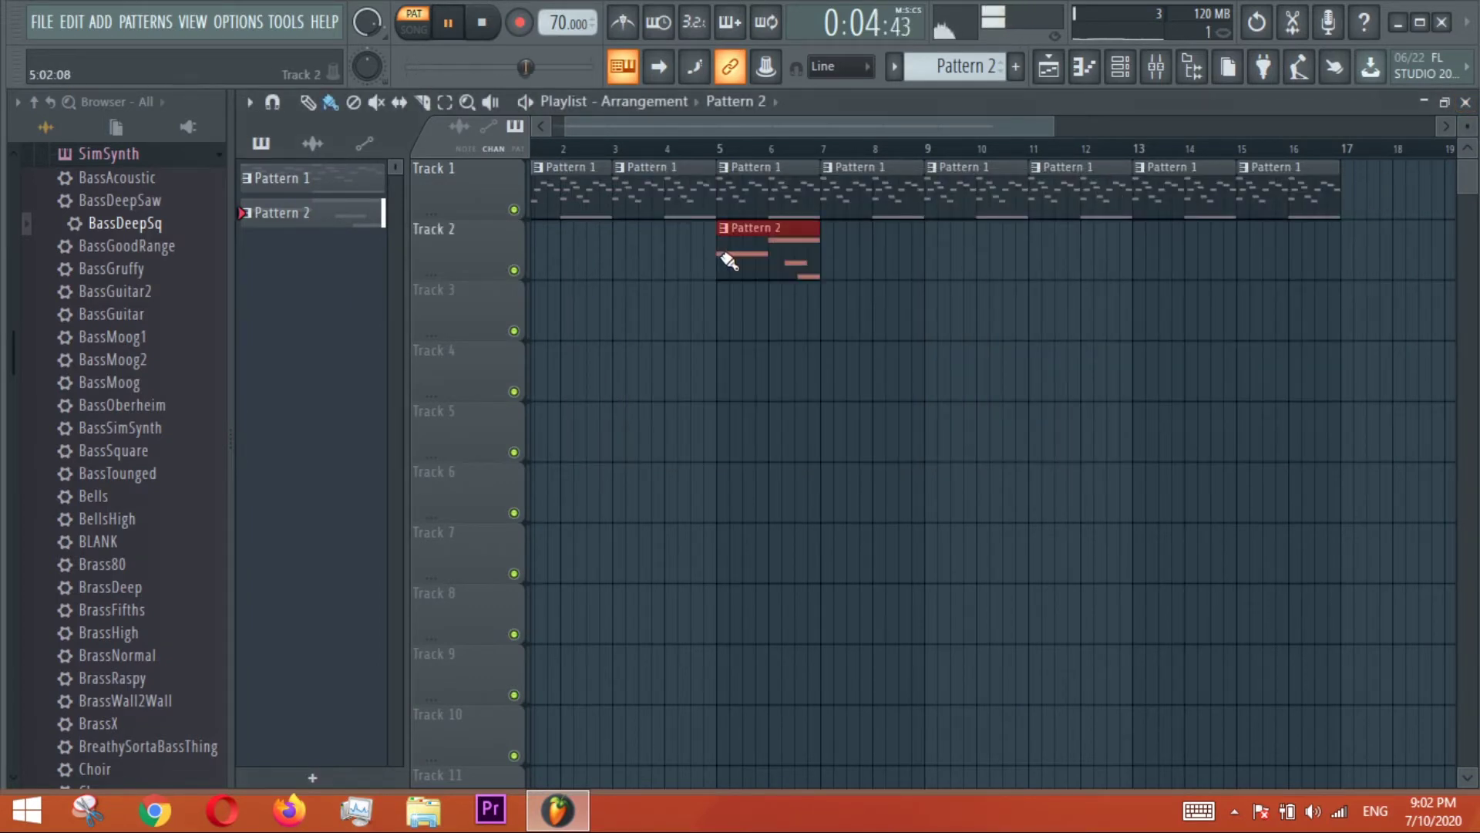
{"action": "key", "text": "l"}
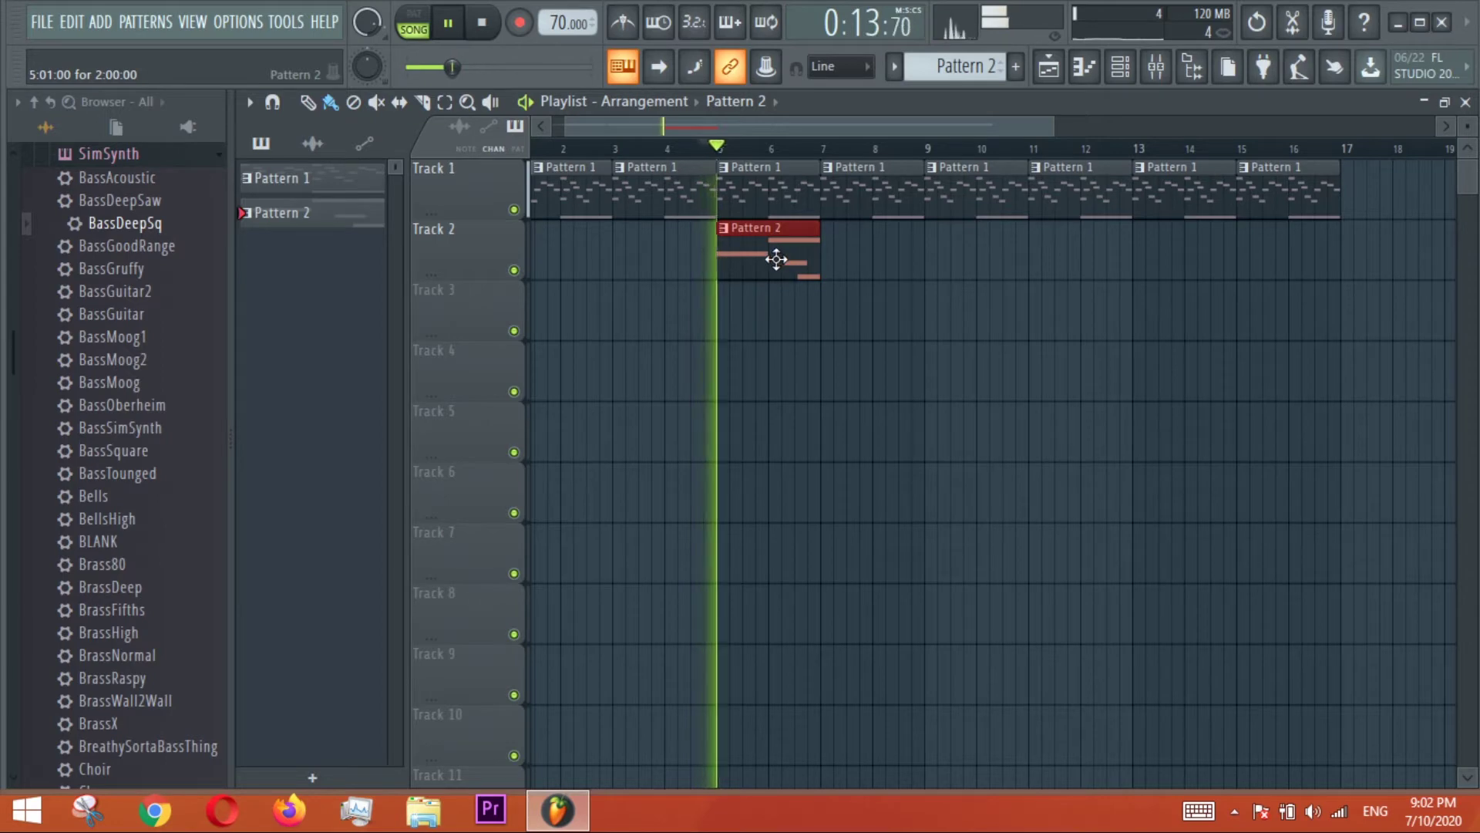
Play the arrangement around bar 5 and check the BassDeepSq channel's volume settings against the melody.
{"action": "double_click", "coordinate": [777, 261]}
{"action": "key", "text": "Escape"}
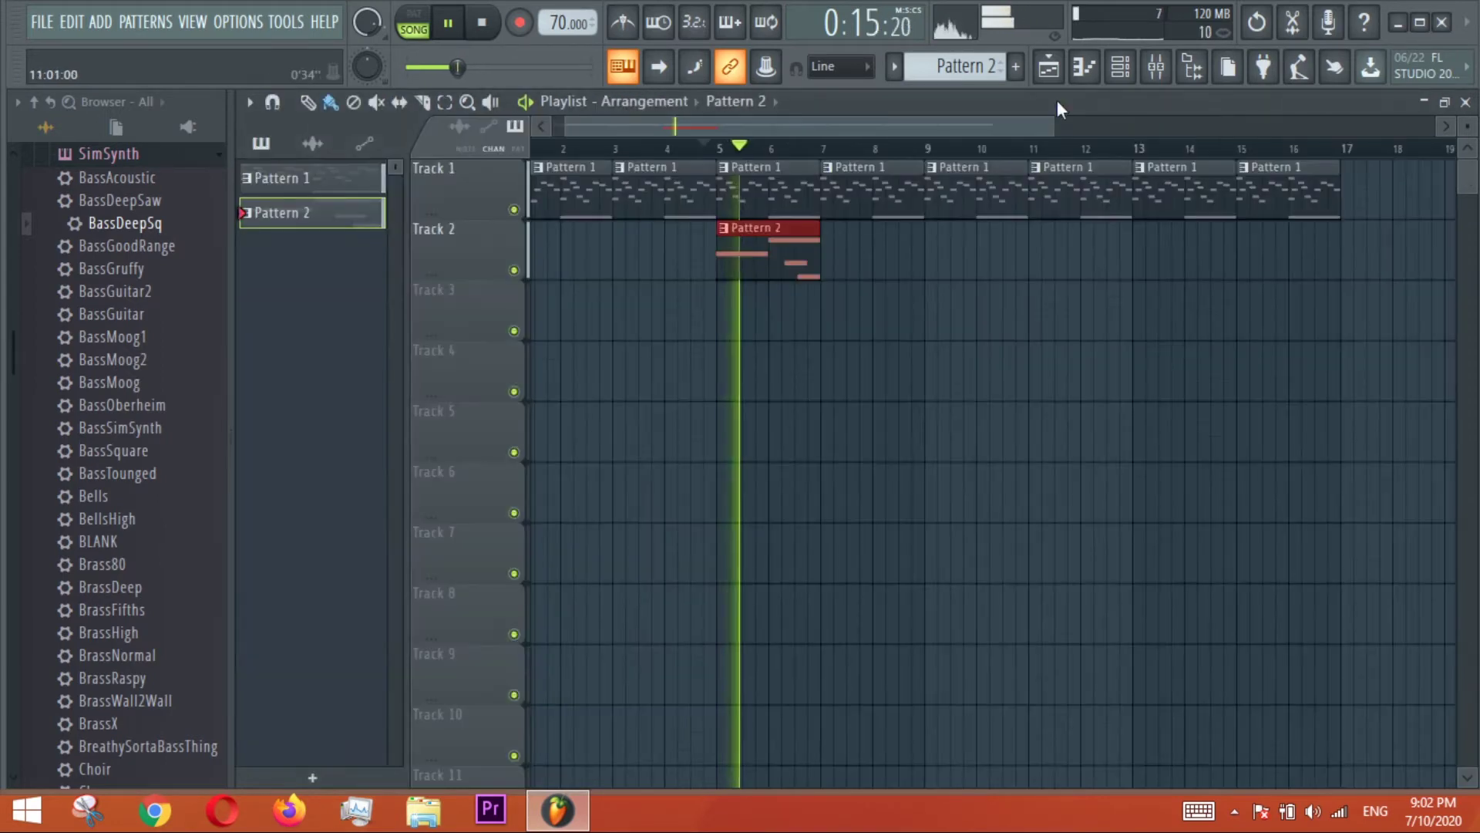
{"action": "left_click", "coordinate": [1120, 66]}
{"action": "left_click", "coordinate": [761, 393]}
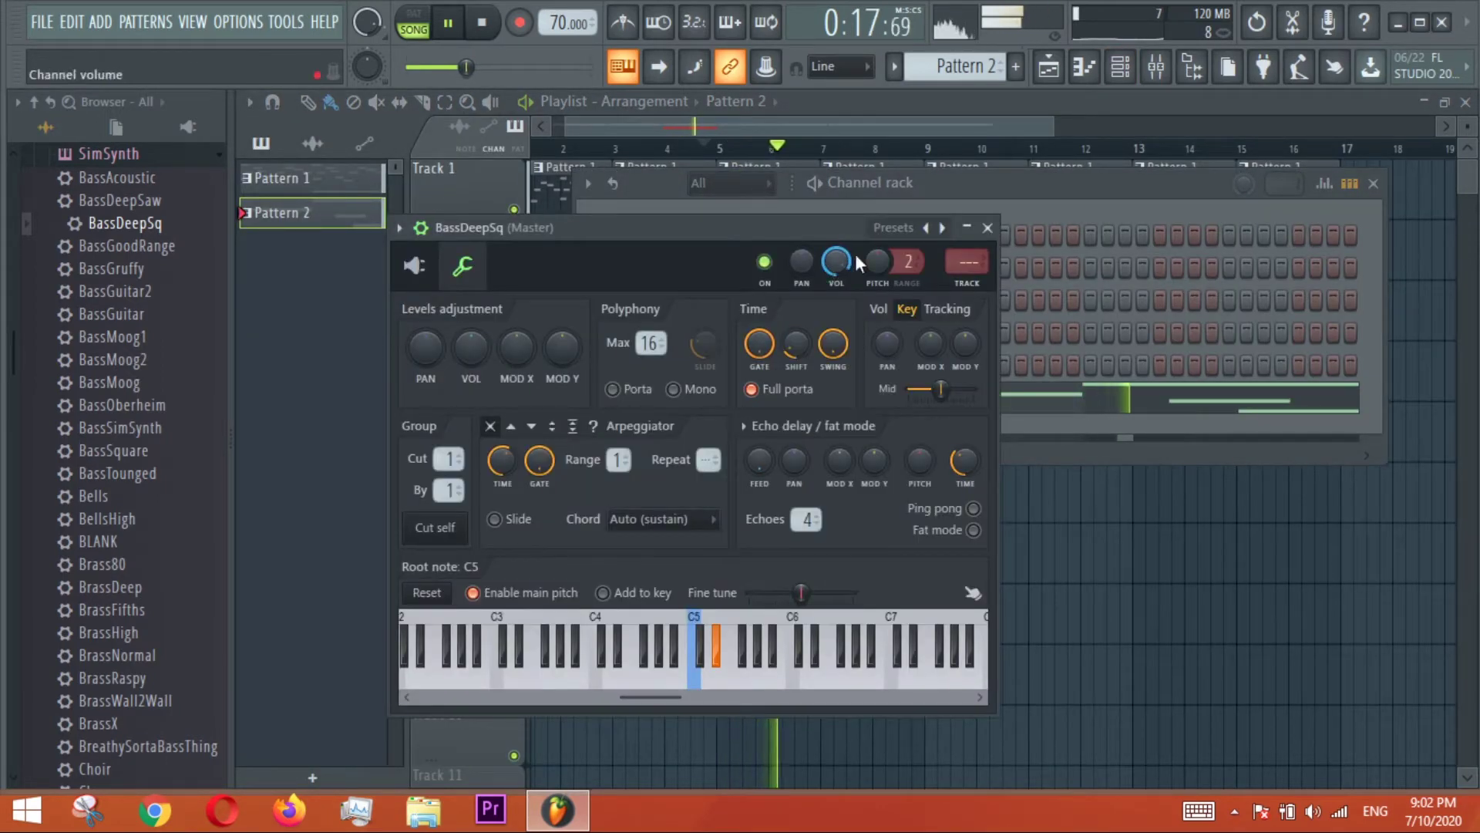
{"action": "left_click", "coordinate": [987, 227]}
{"action": "key", "text": "space"}
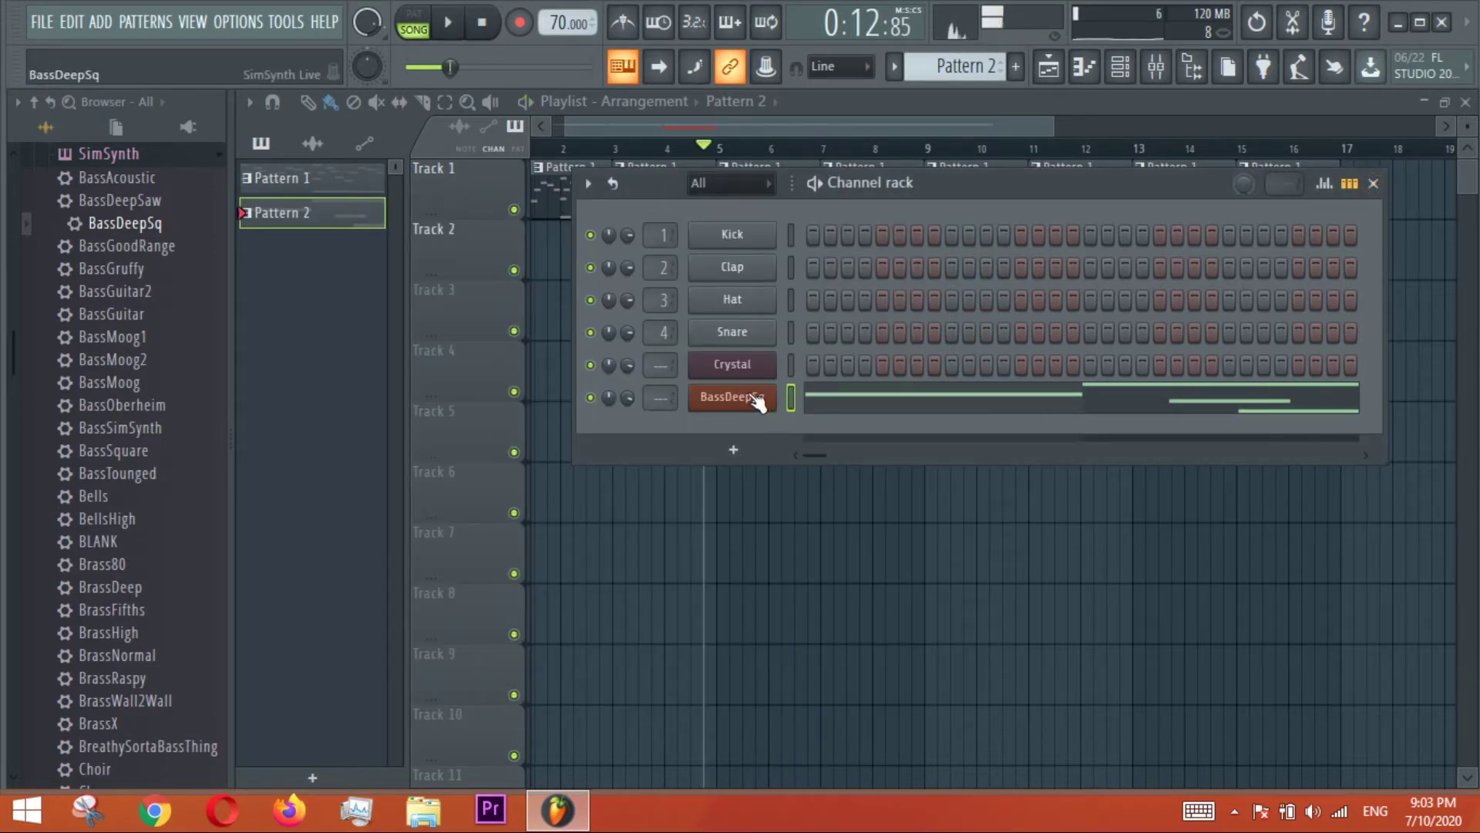
{"action": "left_click", "coordinate": [760, 397]}
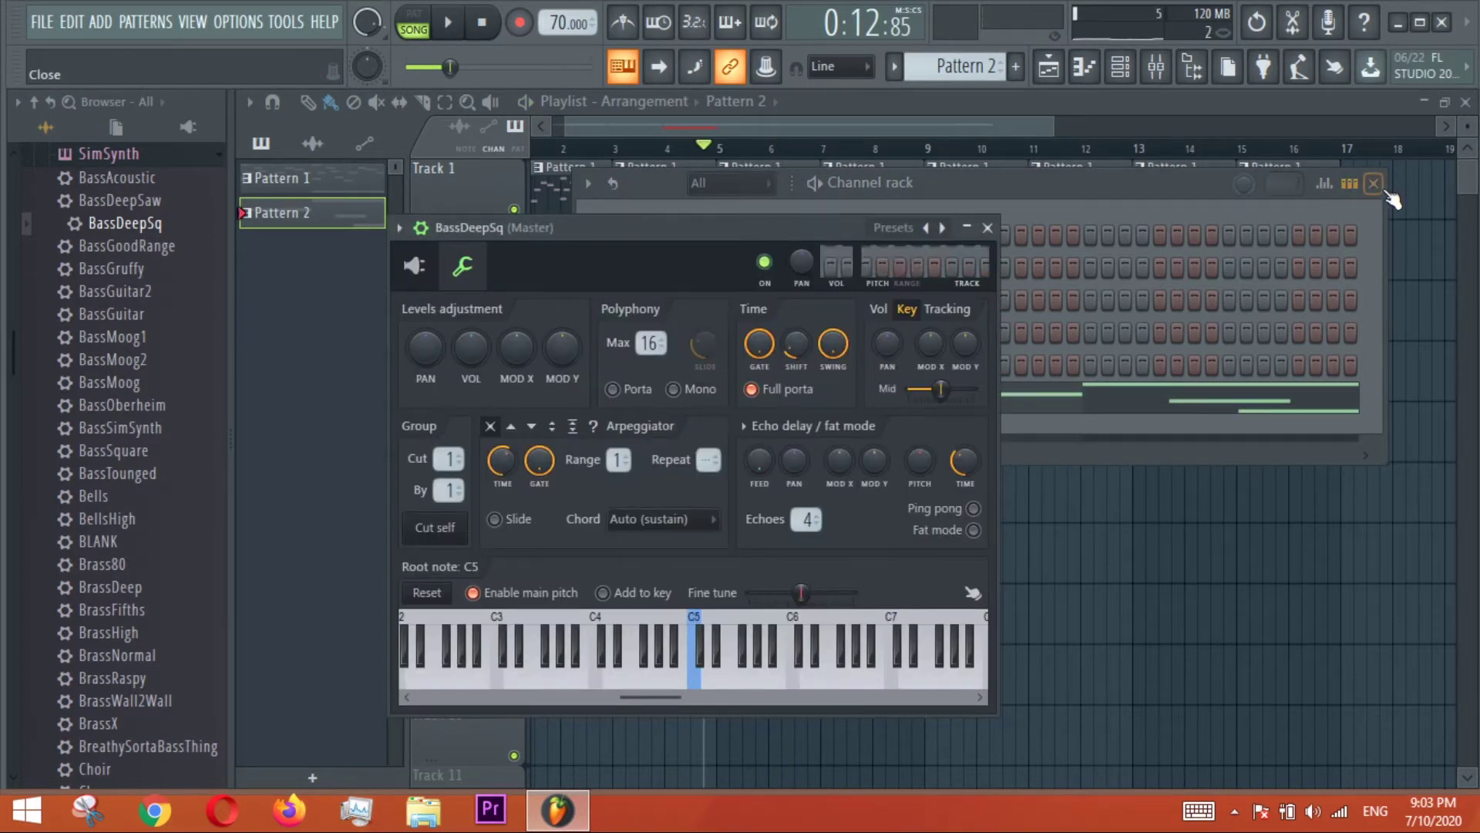
{"action": "left_click", "coordinate": [1374, 184]}
{"action": "key", "text": "space"}
{"action": "left_click", "coordinate": [988, 228]}
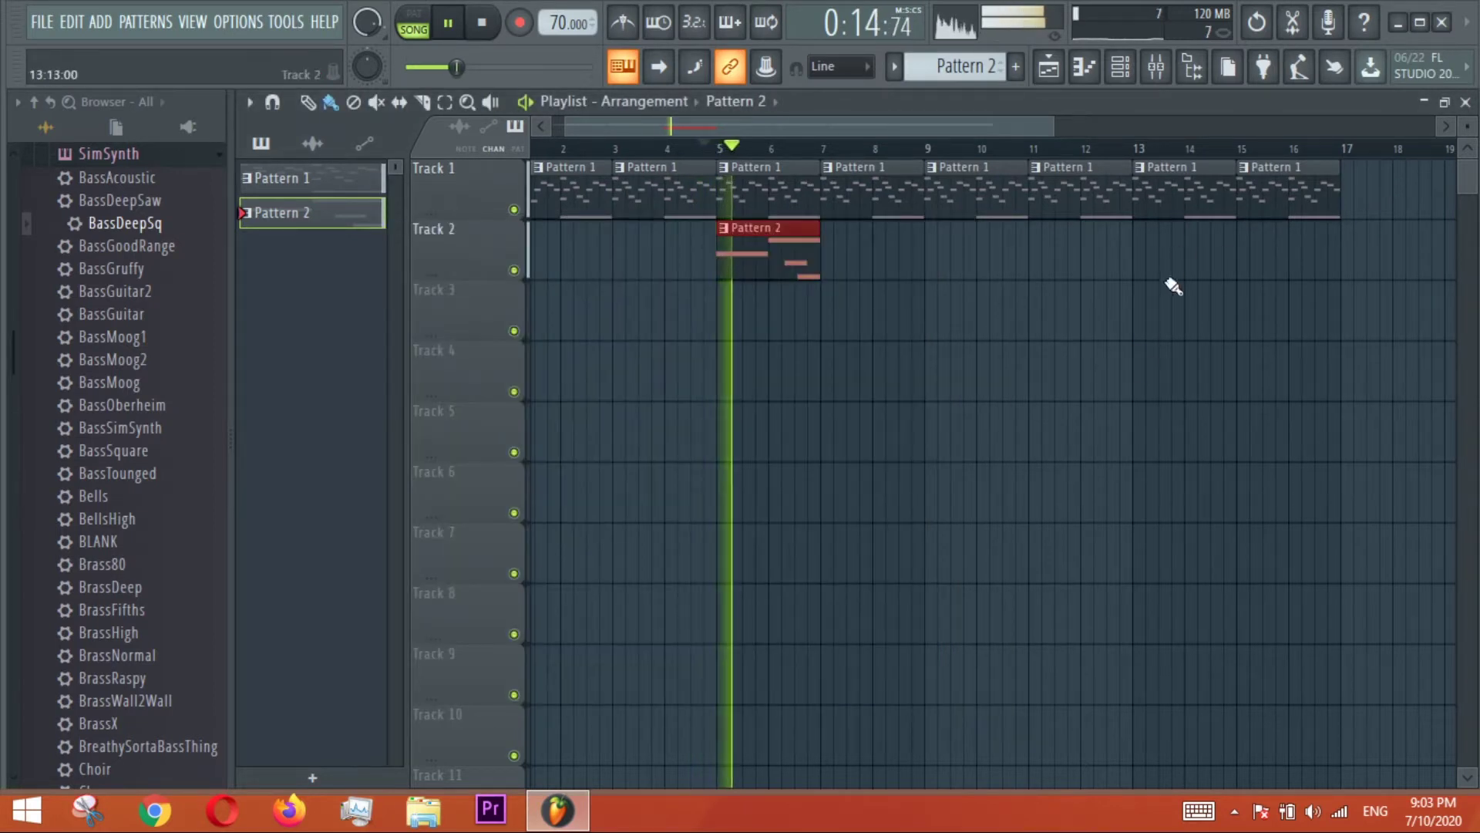
Paint Pattern 2 clips along Track 2 from bar 7 through bar 15, stop playback and show the channel rack.
{"action": "mouse_move", "coordinate": [830, 241]}
{"action": "left_mouse_down"}
{"action": "mouse_move", "coordinate": [1265, 257]}
{"action": "mouse_move", "coordinate": [1249, 269]}
{"action": "left_mouse_up"}
{"action": "key", "text": "space"}
{"action": "left_click", "coordinate": [1122, 68]}
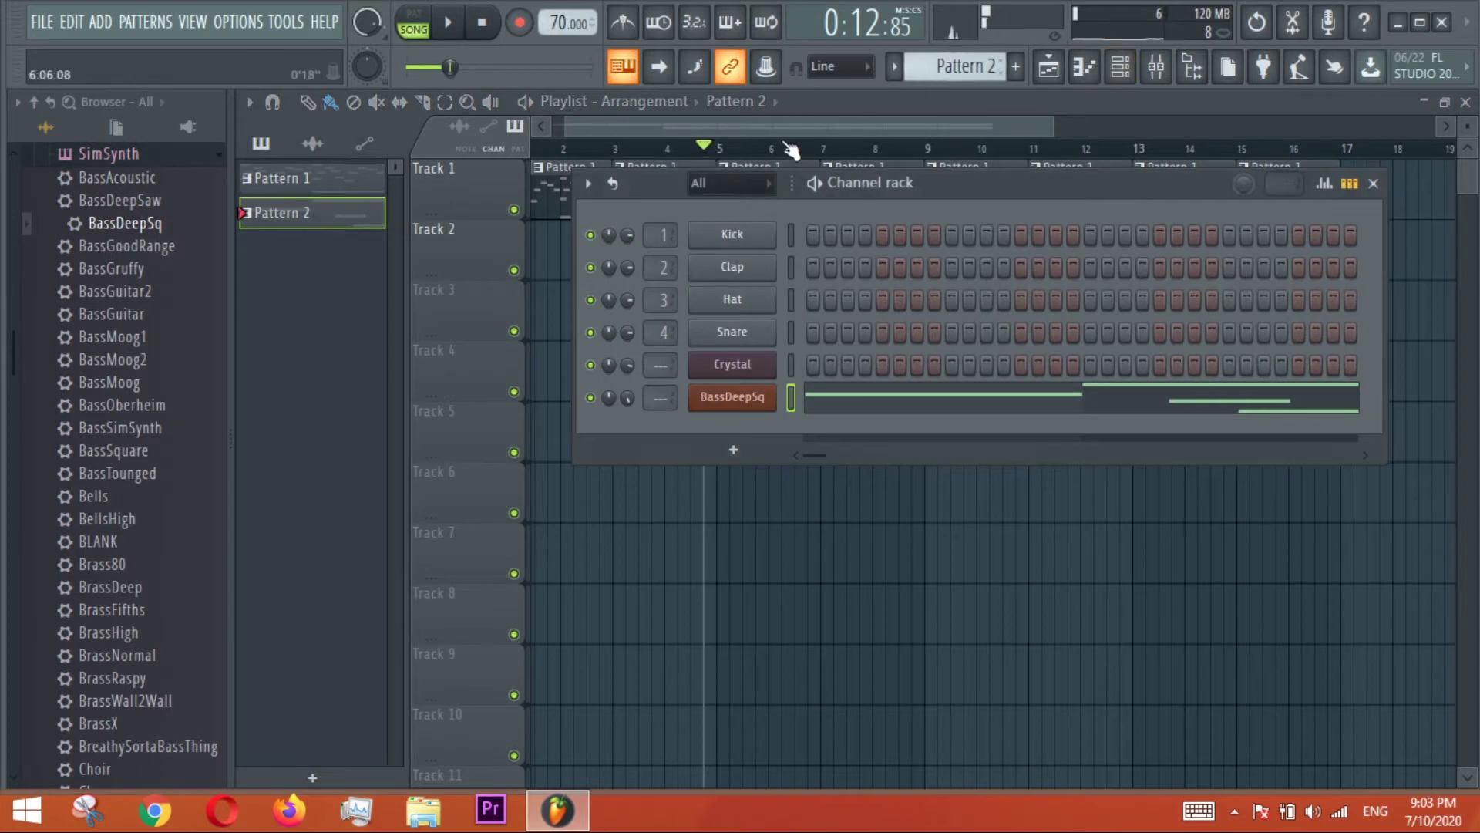
{"action": "left_click", "coordinate": [1123, 68]}
{"action": "left_click", "coordinate": [1137, 66]}
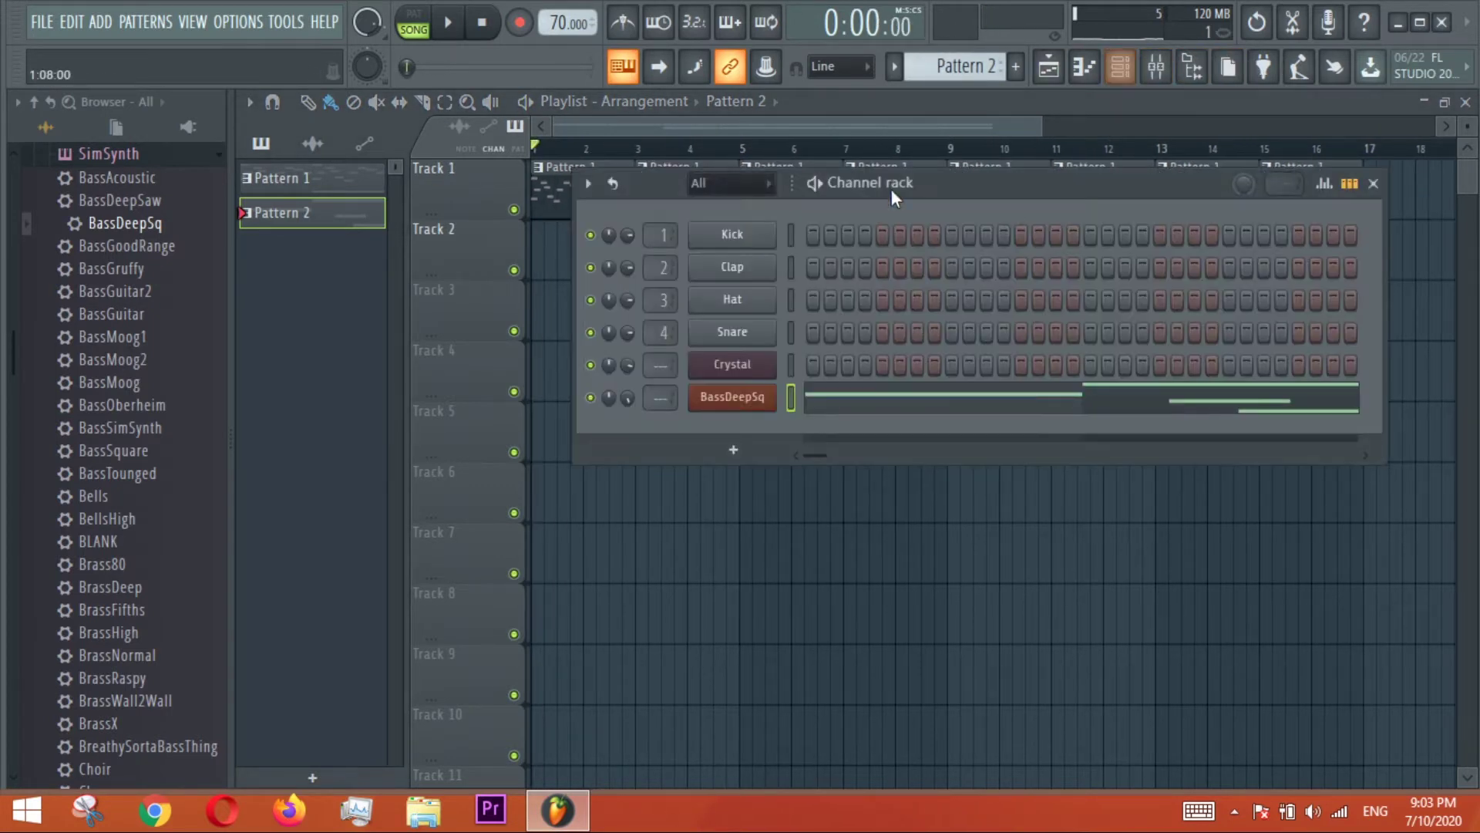
Create Pattern 3 and add the 808 CH sample from the Hats drum pack as a new channel.
{"action": "scroll", "coordinate": [972, 78], "scroll_direction": "up", "scroll_amount": 1}
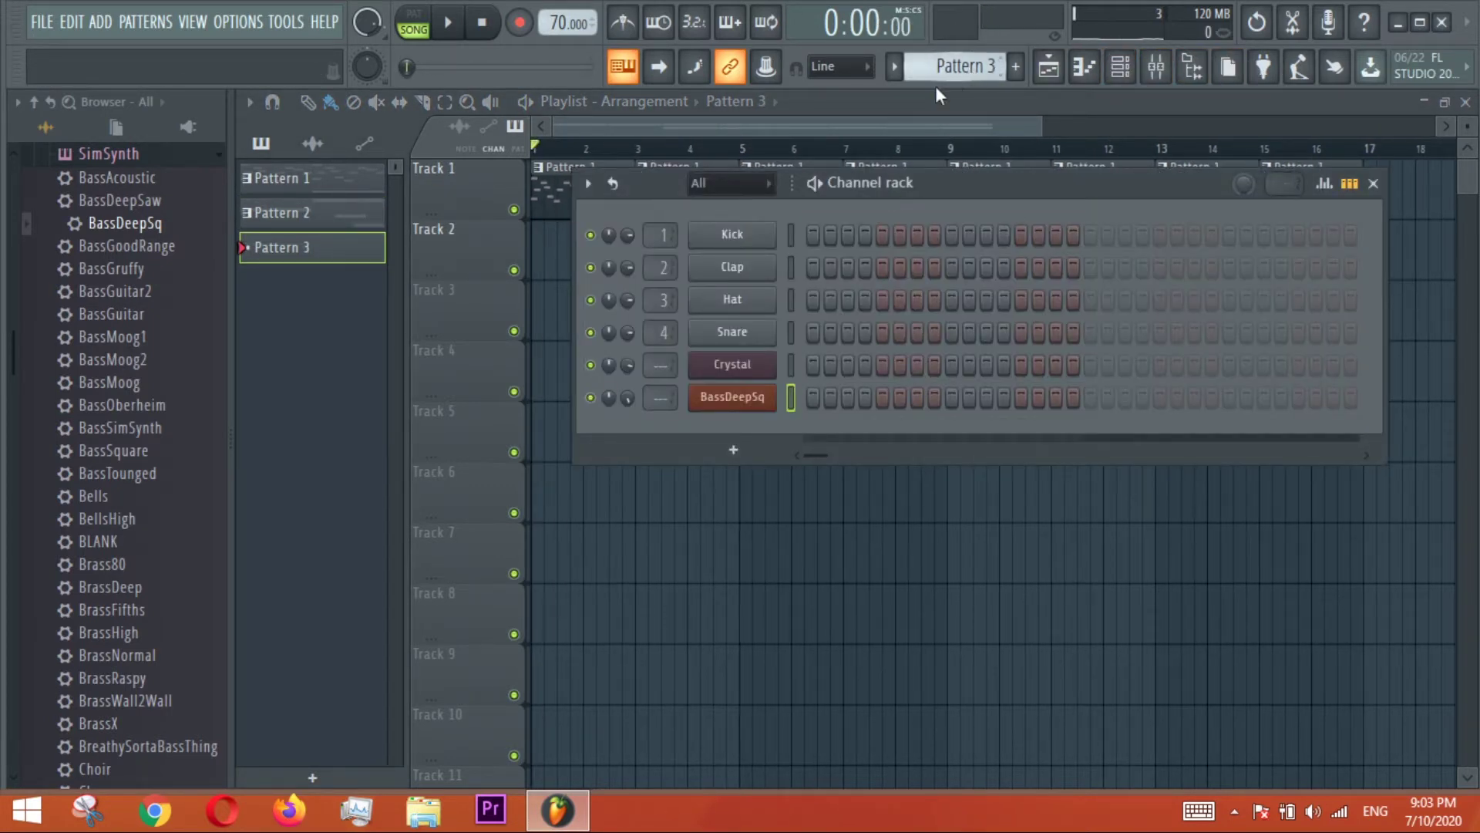
{"action": "left_click", "coordinate": [34, 123]}
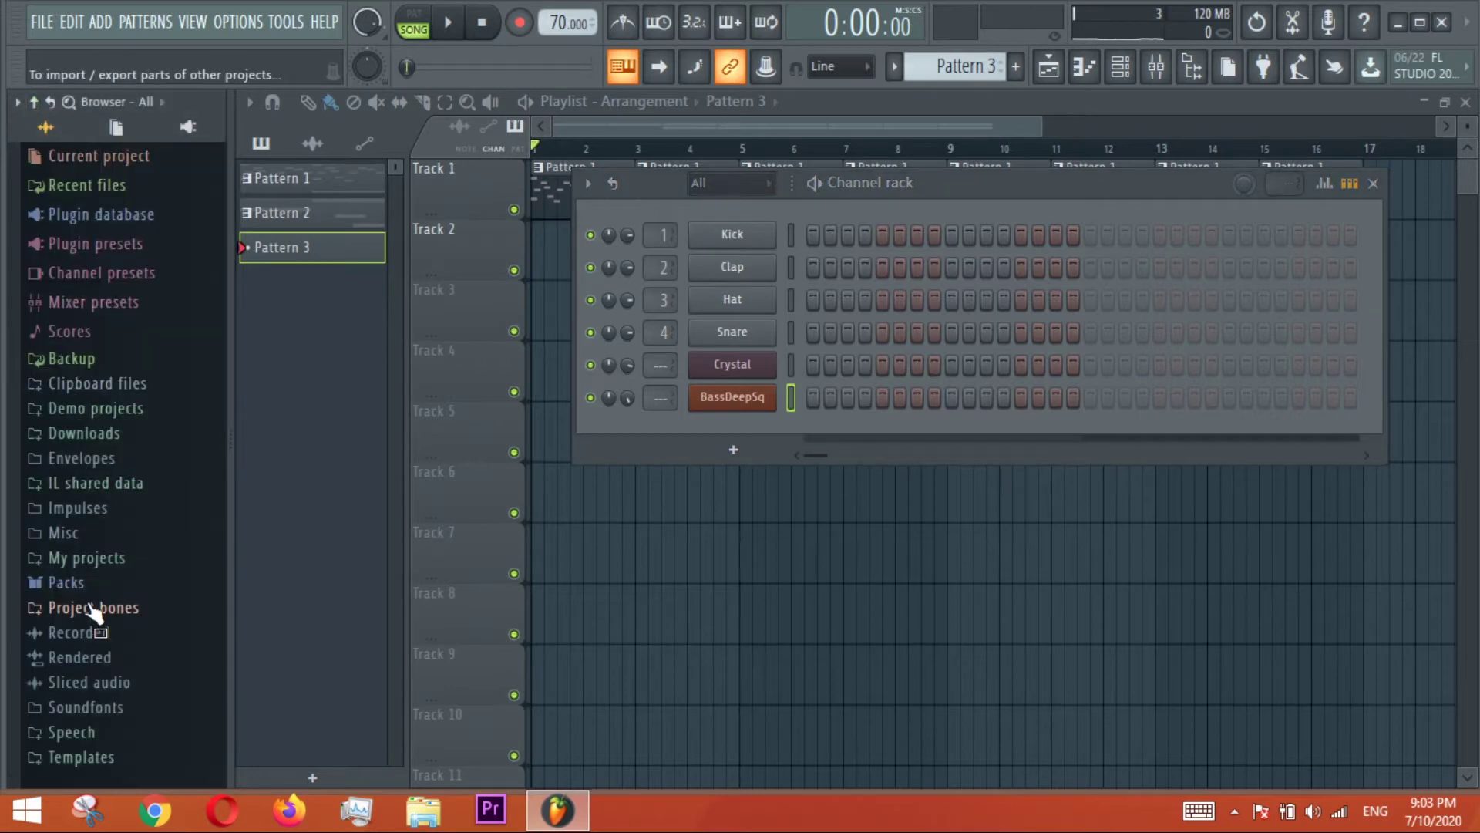
{"action": "left_click", "coordinate": [65, 583]}
{"action": "left_click", "coordinate": [86, 608]}
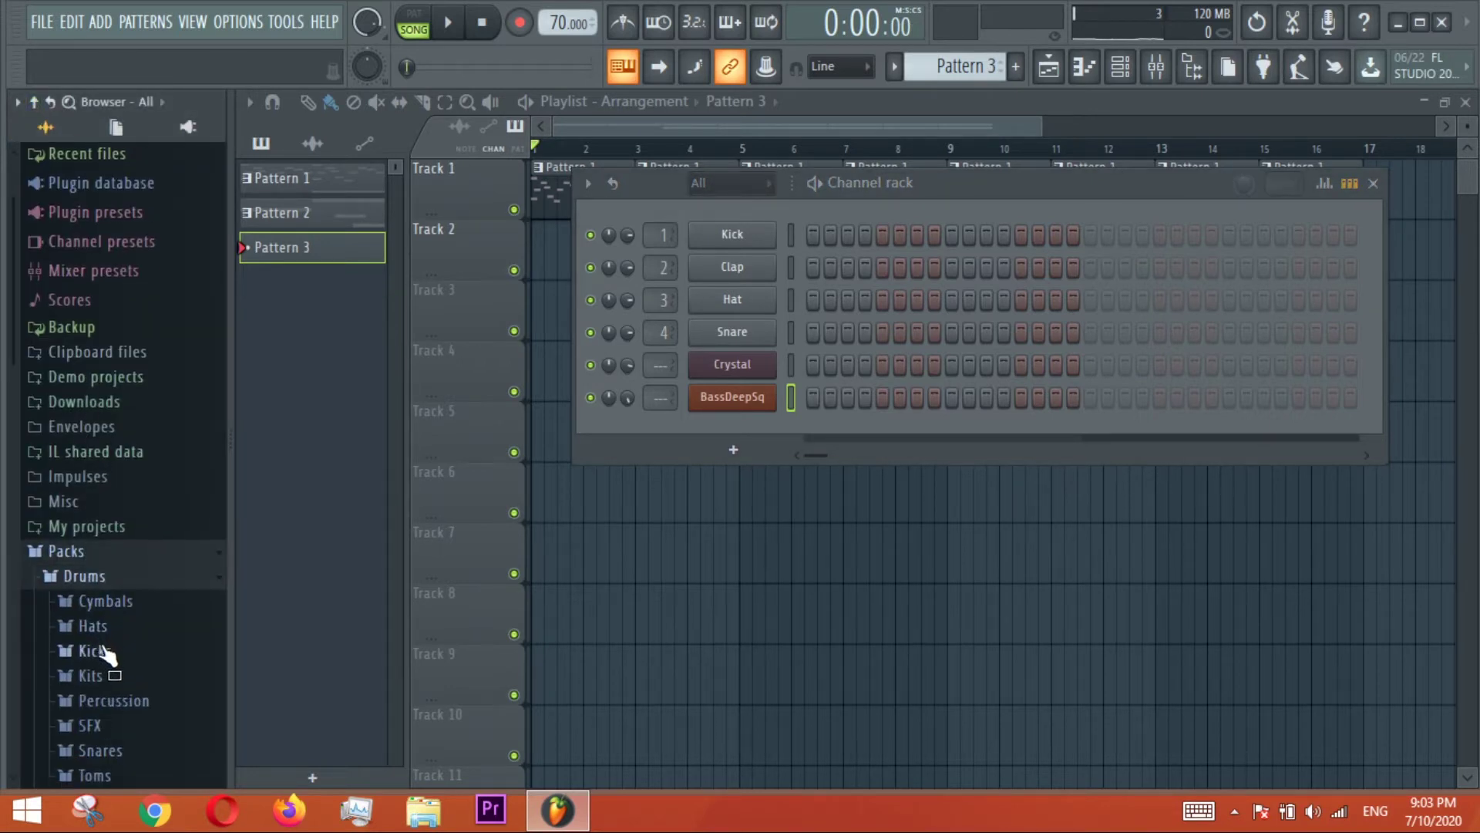
{"action": "left_click", "coordinate": [97, 653]}
{"action": "left_click", "coordinate": [92, 227]}
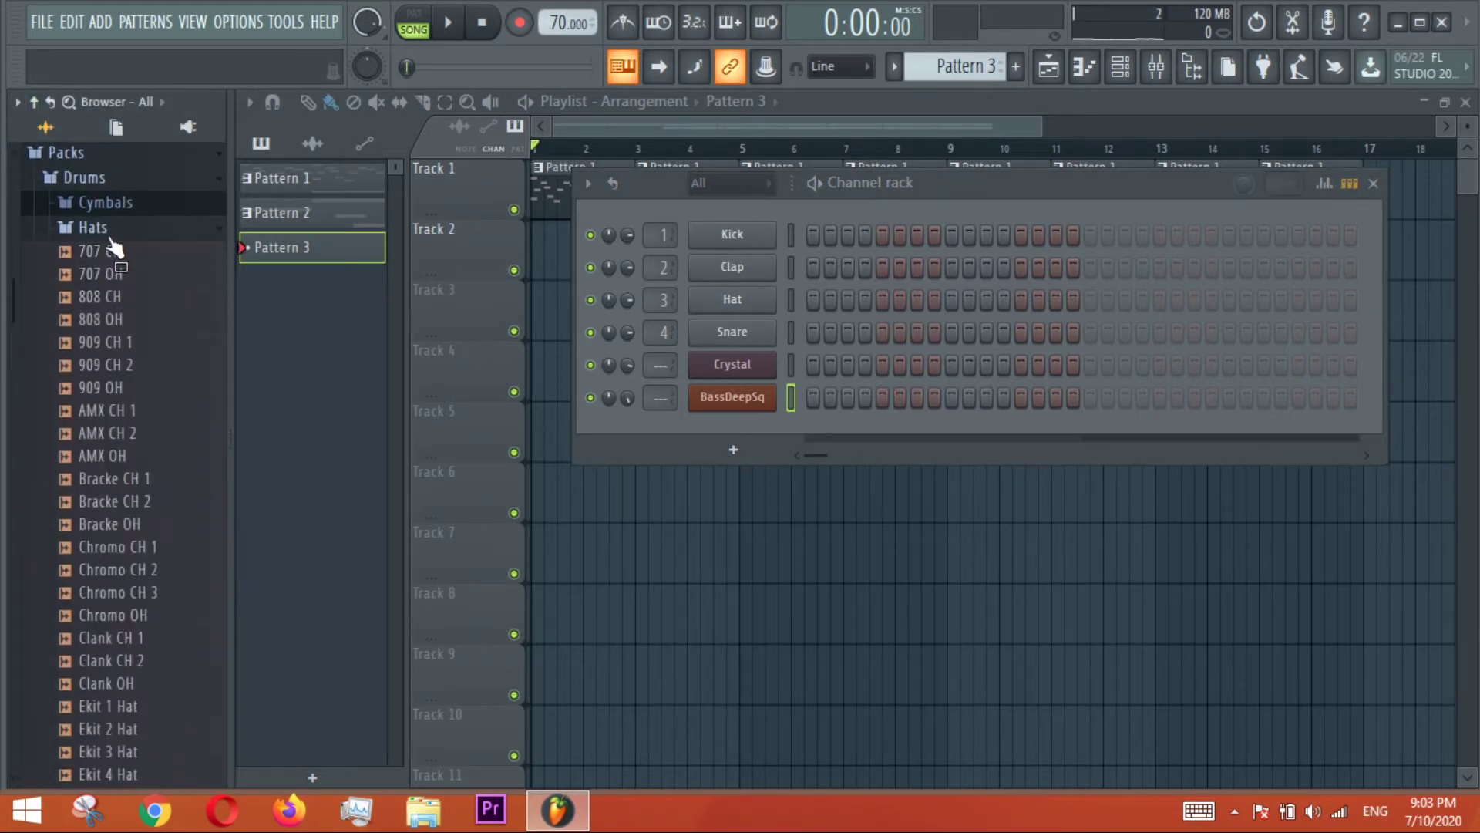
{"action": "left_click_drag", "start_coordinate": [108, 296], "coordinate": [748, 437]}
Open the 808 CH channel's piano roll and draw a C5 note filling bar 1.
{"action": "right_click", "coordinate": [744, 432]}
{"action": "left_click", "coordinate": [790, 426]}
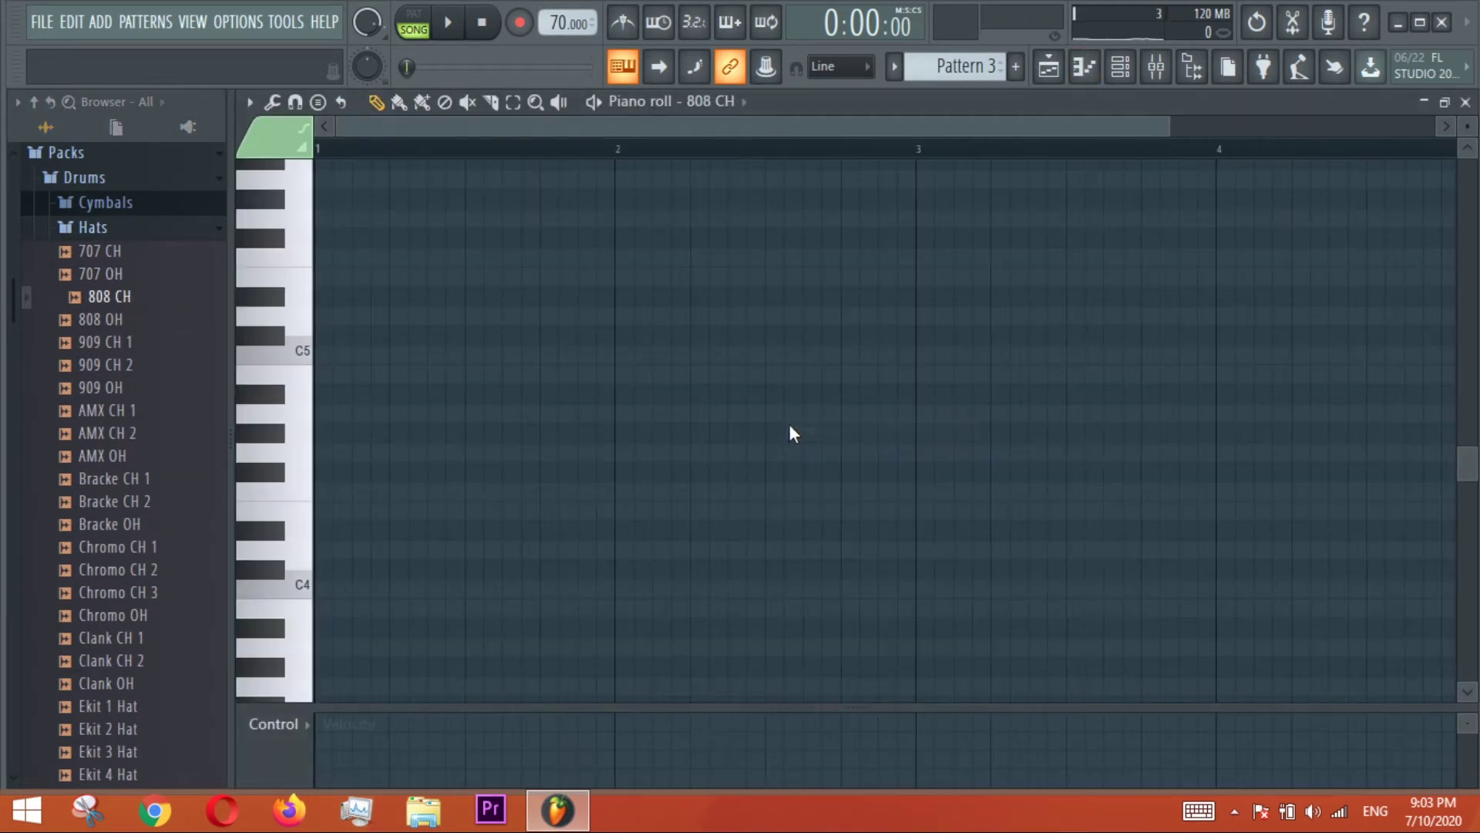
{"action": "left_click", "coordinate": [338, 354]}
{"action": "left_click_drag", "start_coordinate": [457, 363], "coordinate": [617, 382]}
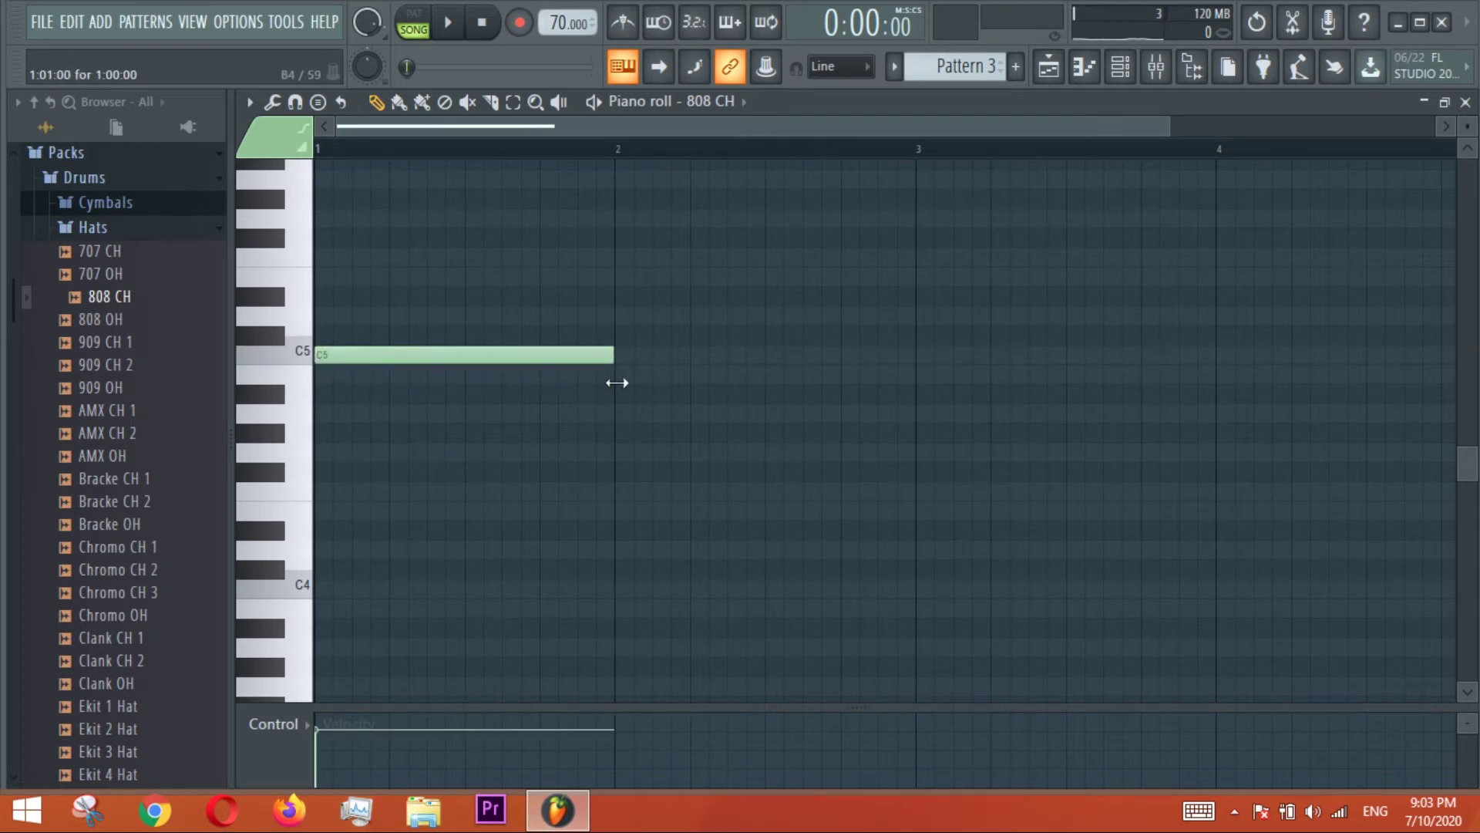
Slice the C5 note in the 808 CH piano roll at steps 4, 7, 9, 11, 12, 13 and 14 of bar 1.
{"action": "scroll", "coordinate": [611, 155], "scroll_direction": "up", "scroll_amount": 5}
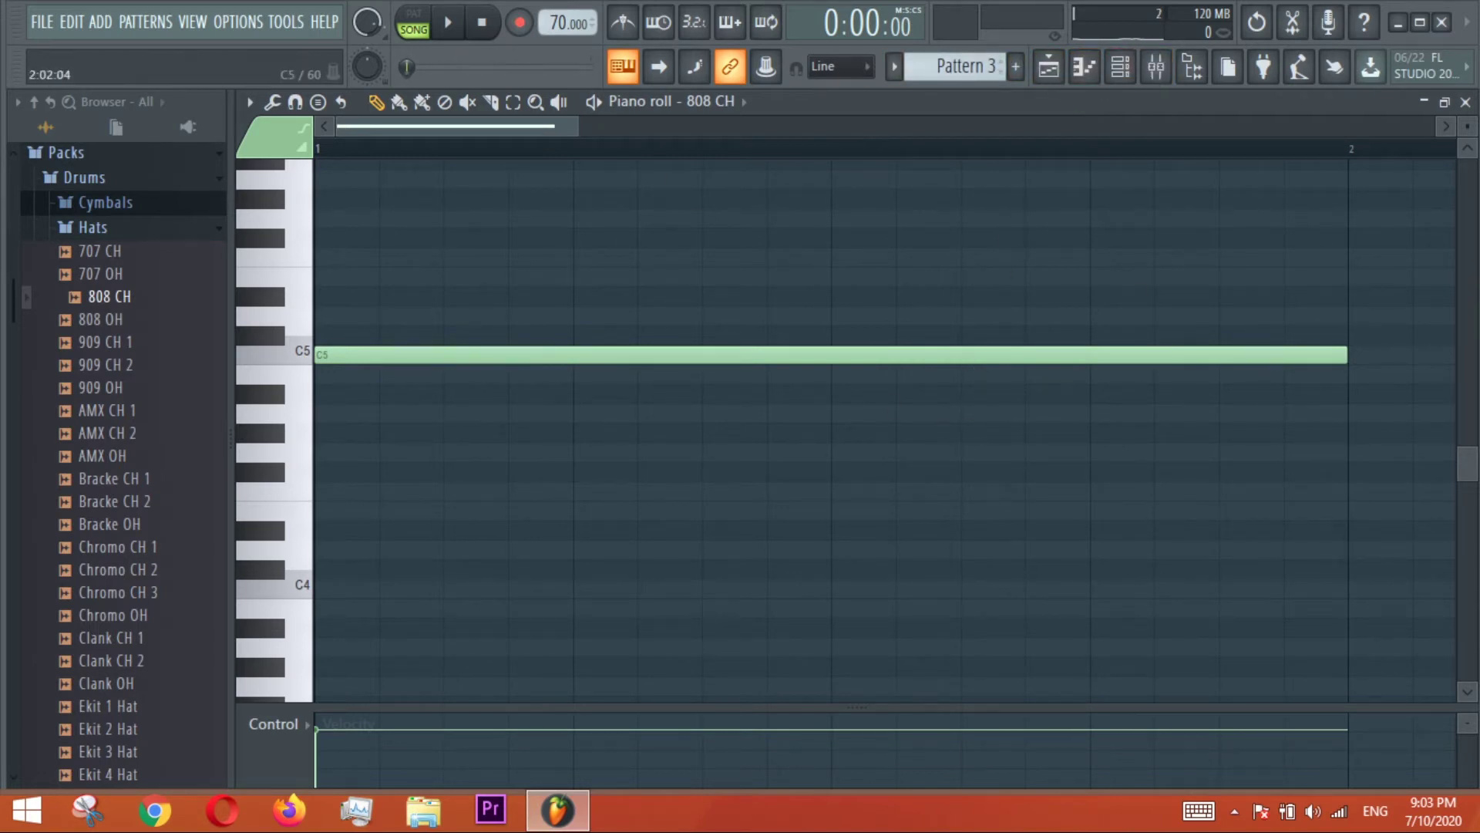
{"action": "left_click", "coordinate": [490, 101]}
{"action": "left_click", "coordinate": [867, 67]}
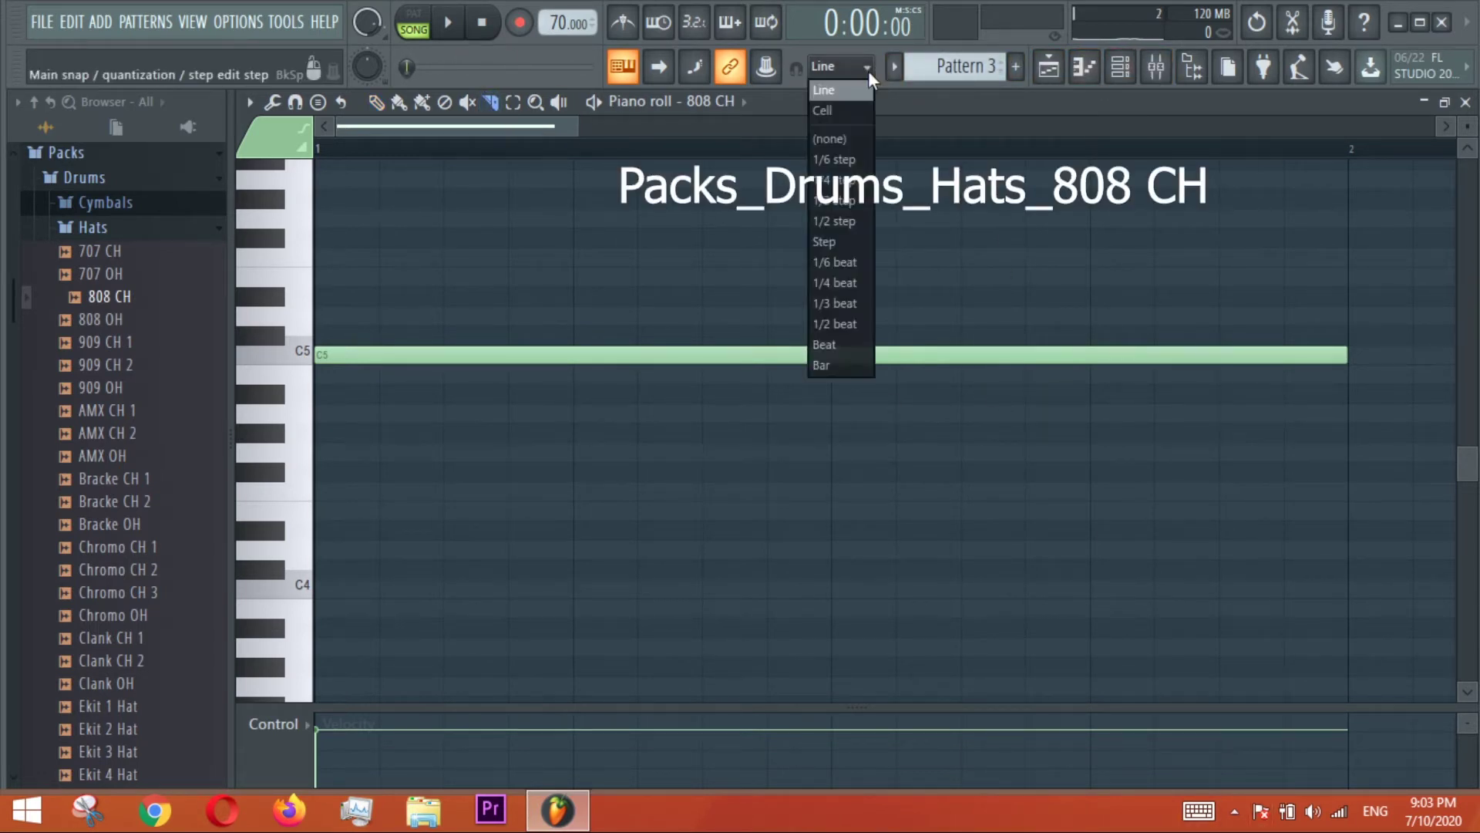
{"action": "left_click", "coordinate": [562, 158]}
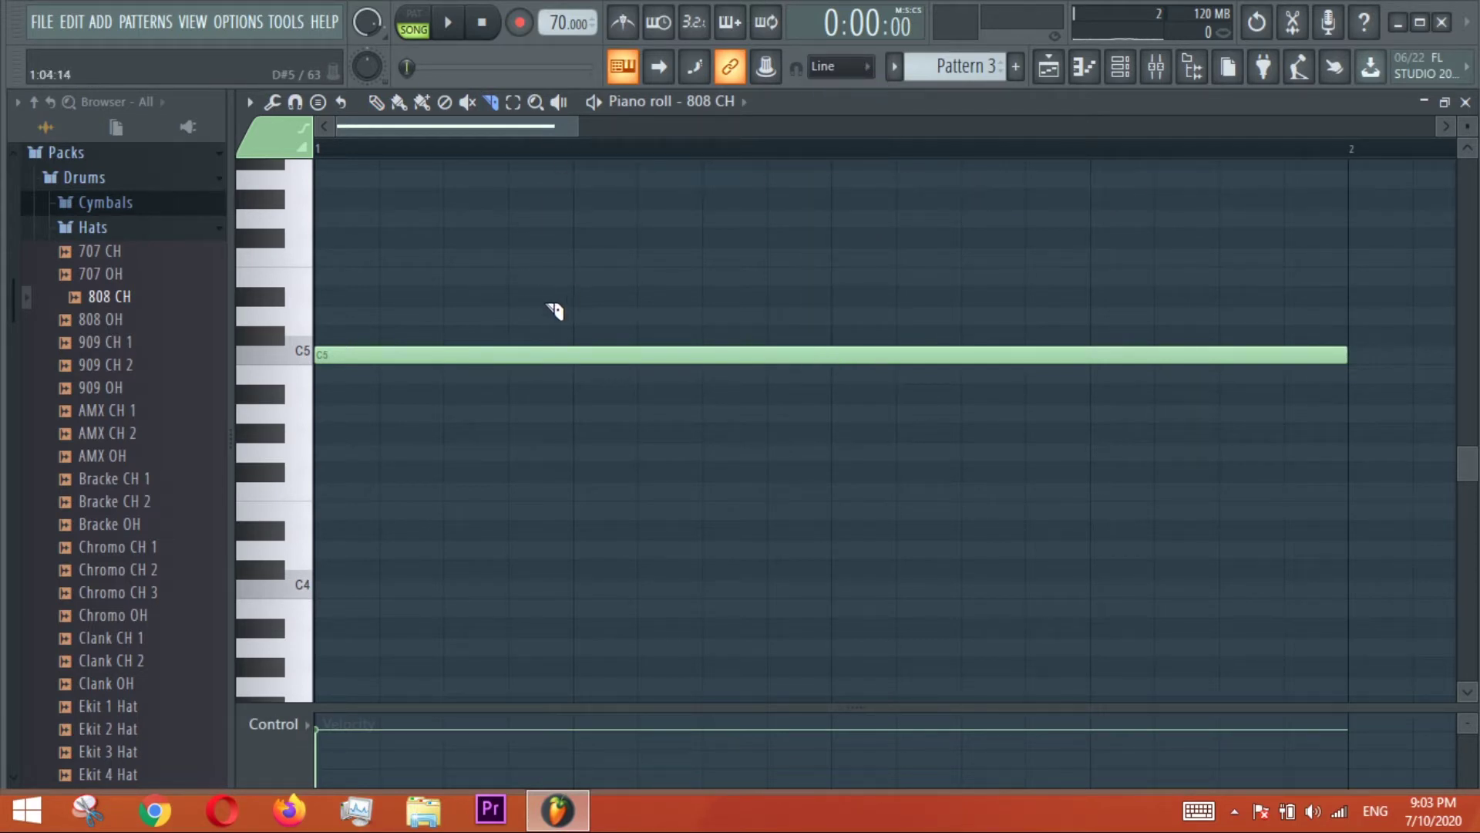
{"action": "left_click_drag", "start_coordinate": [518, 340], "coordinate": [515, 437]}
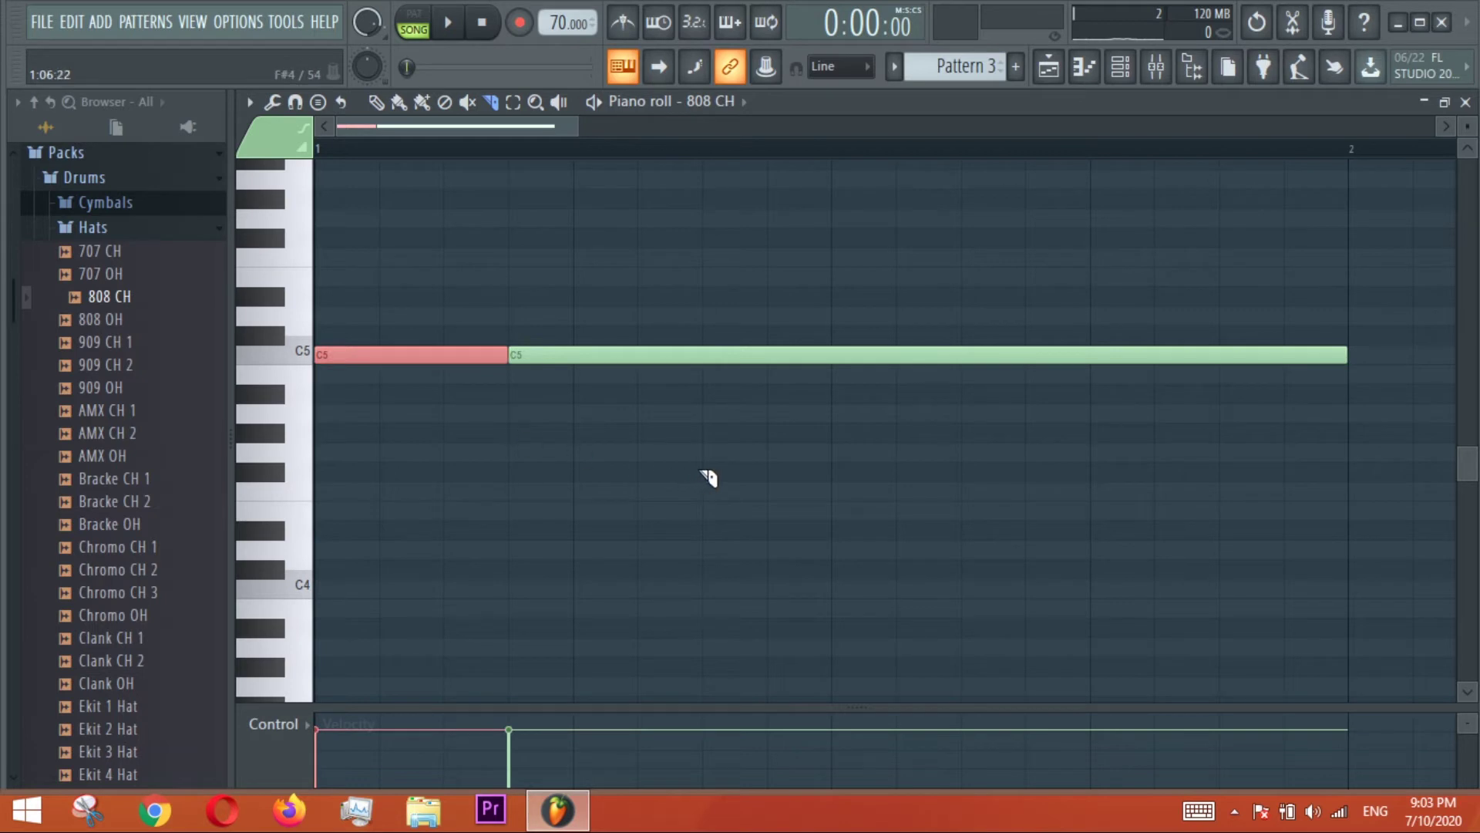
{"action": "left_click_drag", "start_coordinate": [706, 342], "coordinate": [713, 426]}
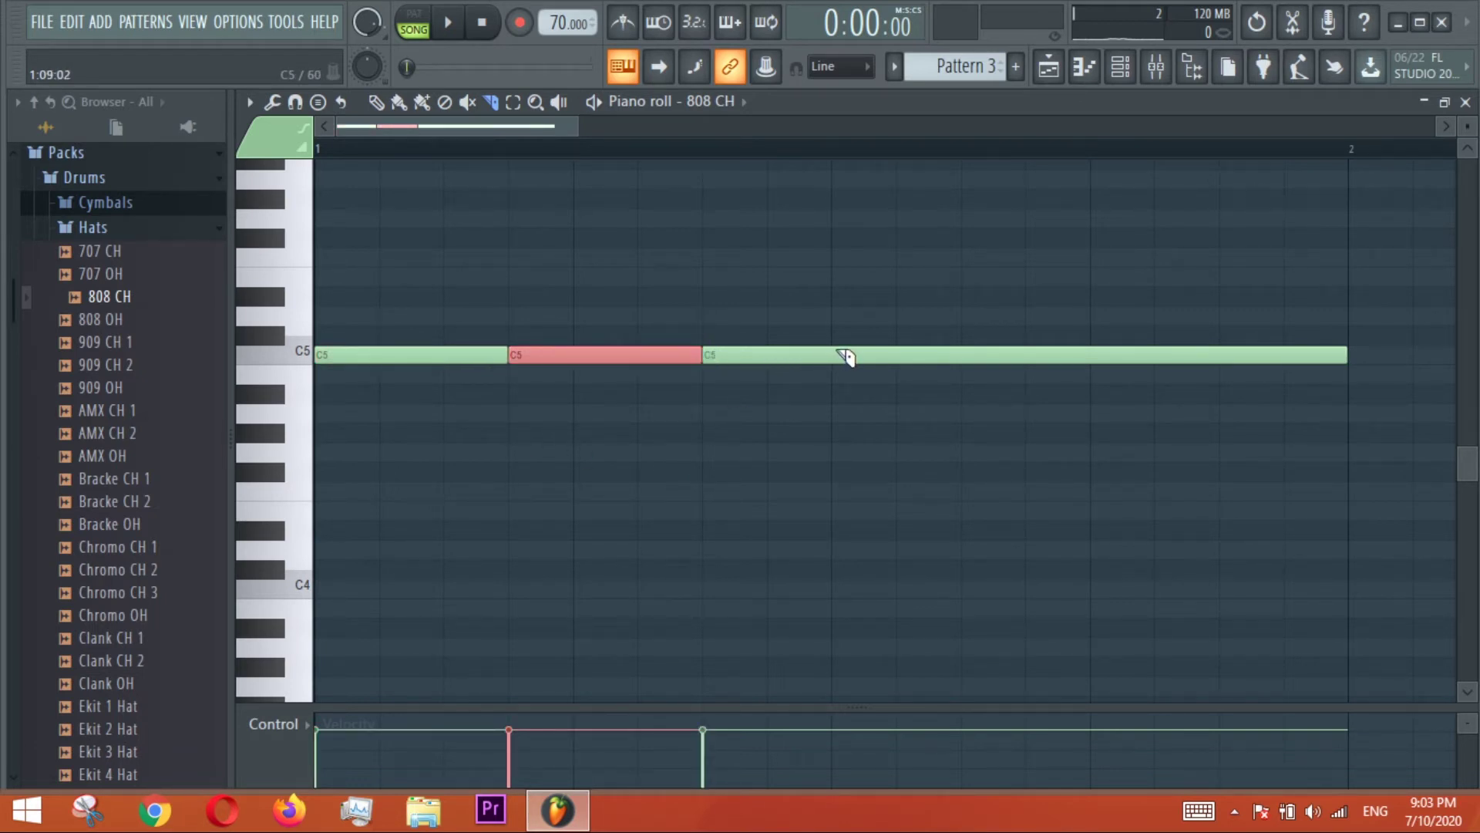
{"action": "left_click_drag", "start_coordinate": [833, 331], "coordinate": [840, 422]}
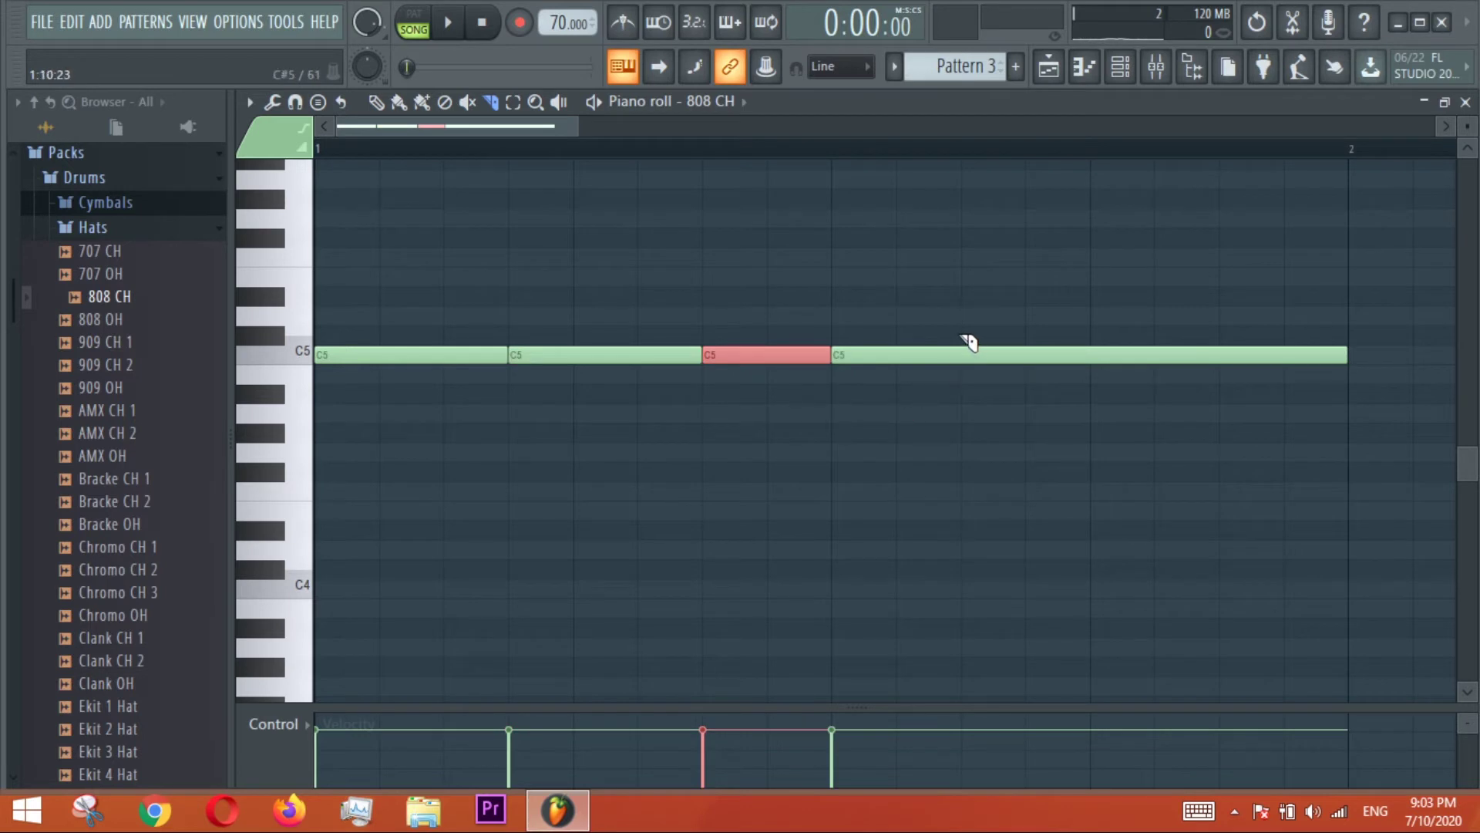
{"action": "left_click_drag", "start_coordinate": [964, 337], "coordinate": [990, 409]}
{"action": "left_click_drag", "start_coordinate": [1032, 344], "coordinate": [1029, 394]}
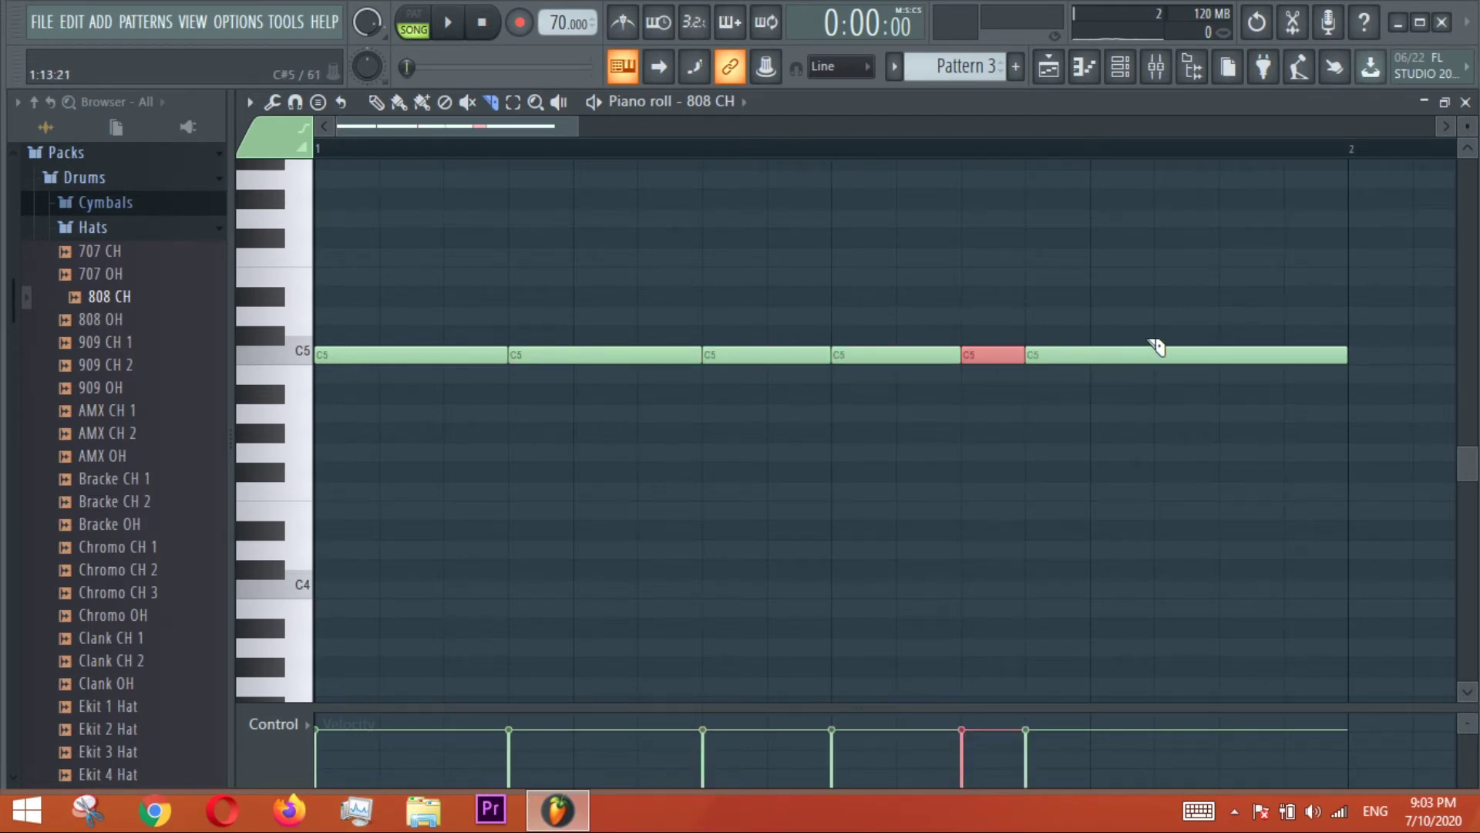
{"action": "left_click_drag", "start_coordinate": [1094, 339], "coordinate": [1102, 389]}
{"action": "left_click_drag", "start_coordinate": [1163, 345], "coordinate": [1154, 392]}
Set the snap to 1/4 step and slice the last C5 note into short hat-roll pieces toward the end of bar 1.
{"action": "left_click", "coordinate": [848, 67]}
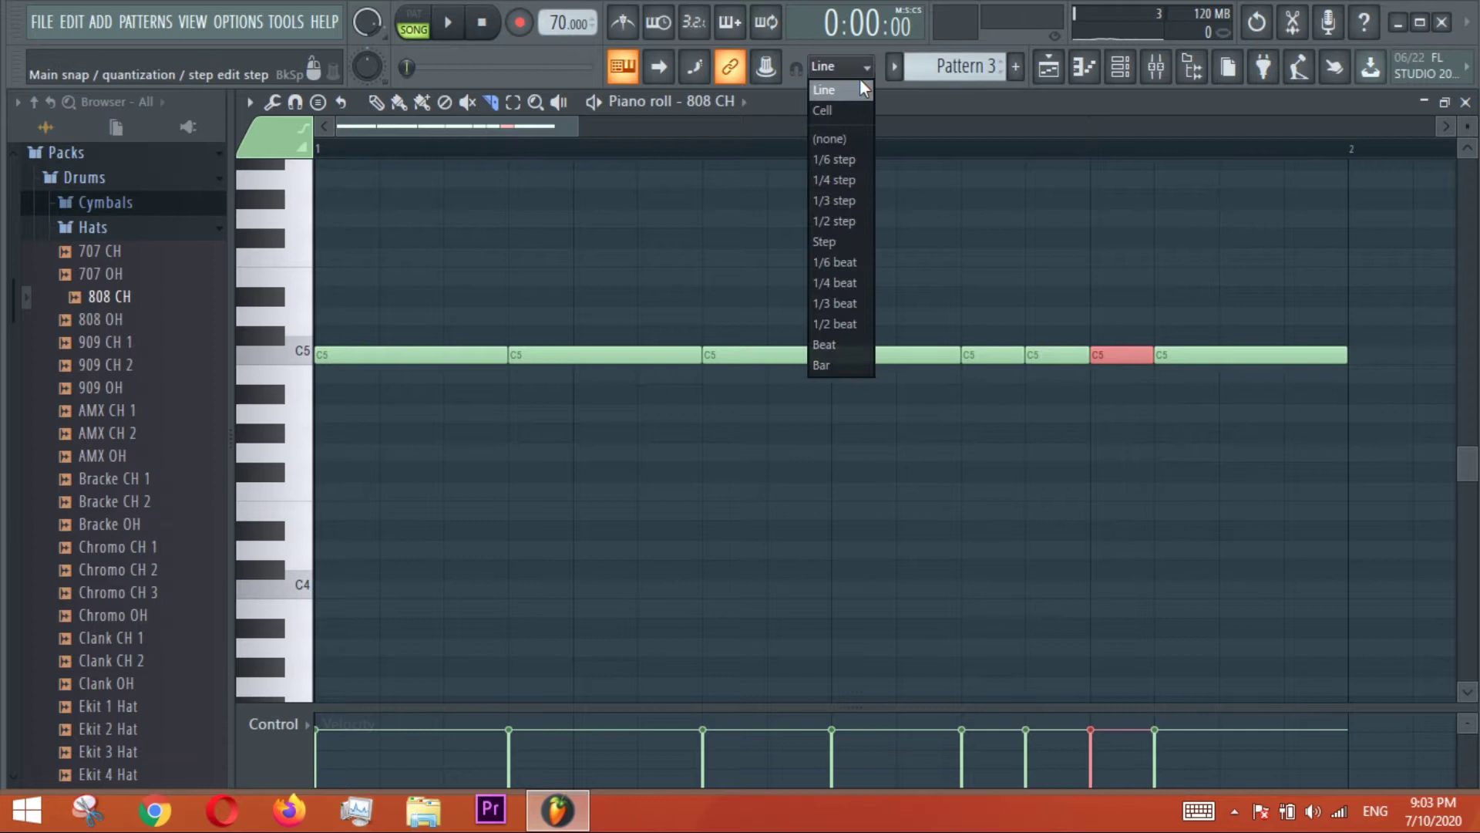
{"action": "left_click", "coordinate": [840, 180]}
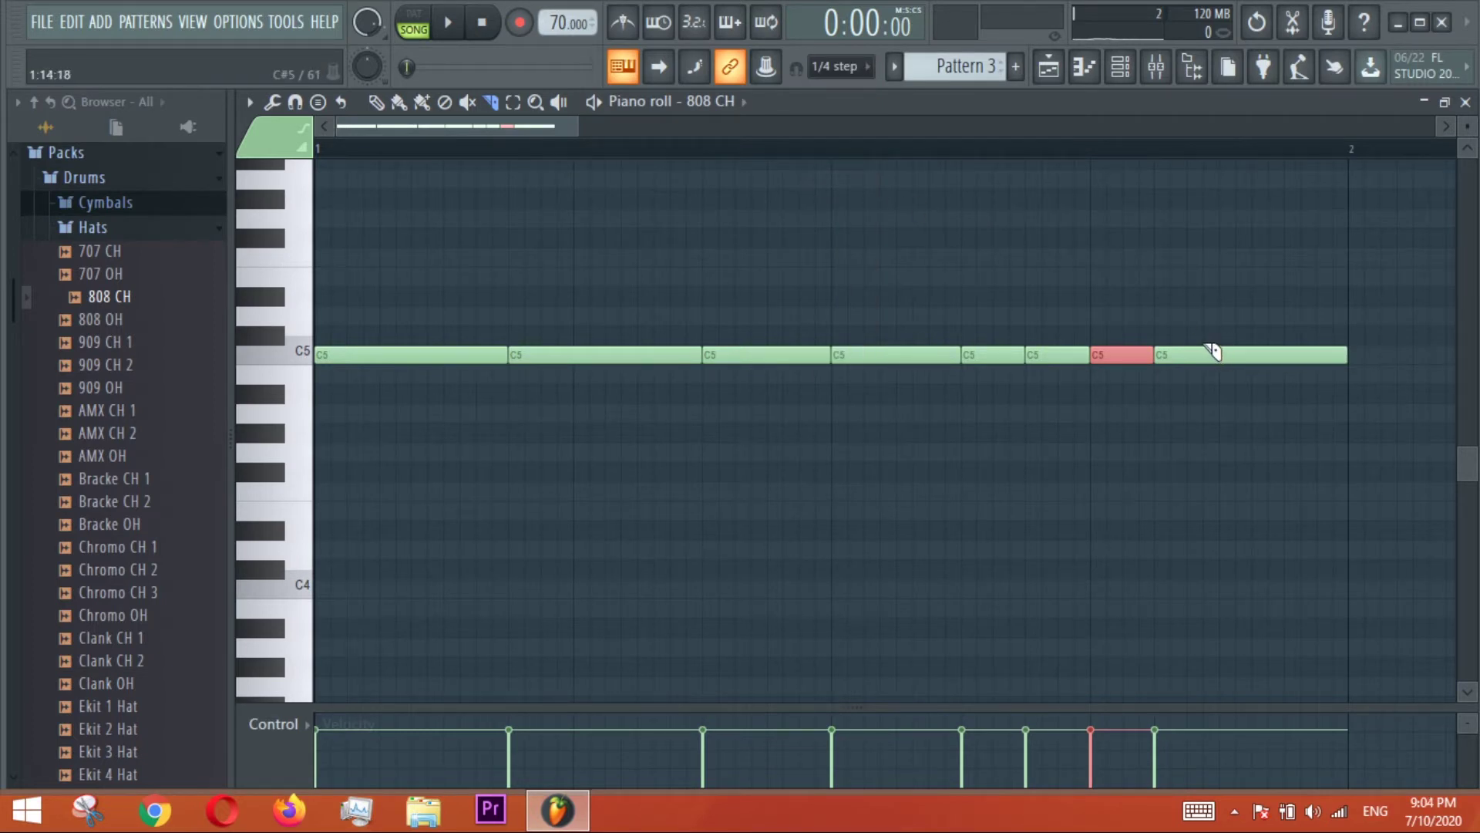
{"action": "left_click_drag", "start_coordinate": [1211, 348], "coordinate": [1204, 416]}
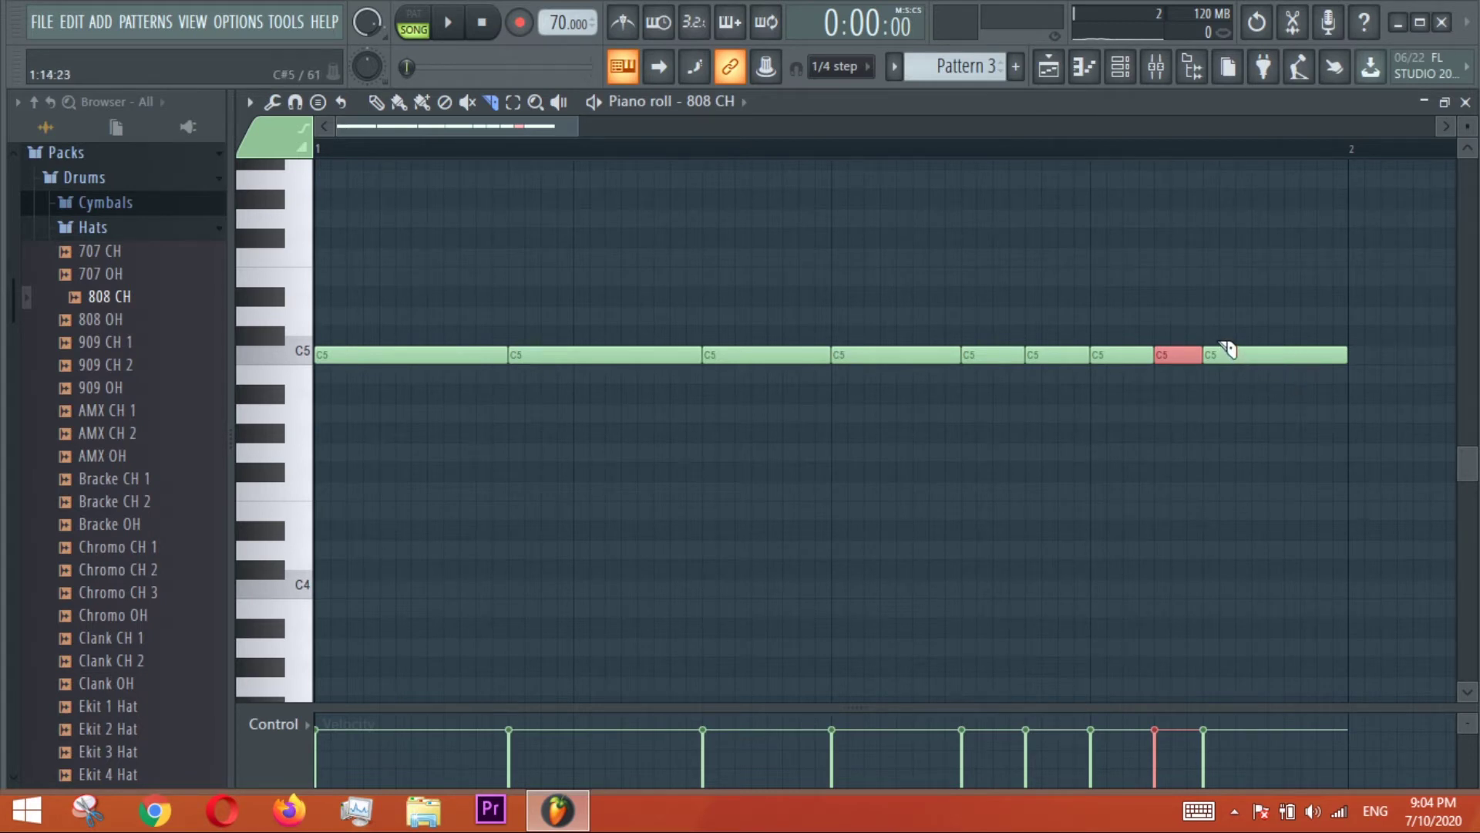
{"action": "mouse_move", "coordinate": [1227, 348]}
{"action": "left_mouse_down"}
{"action": "mouse_move", "coordinate": [1245, 396]}
{"action": "mouse_move", "coordinate": [1262, 396]}
{"action": "left_mouse_up"}
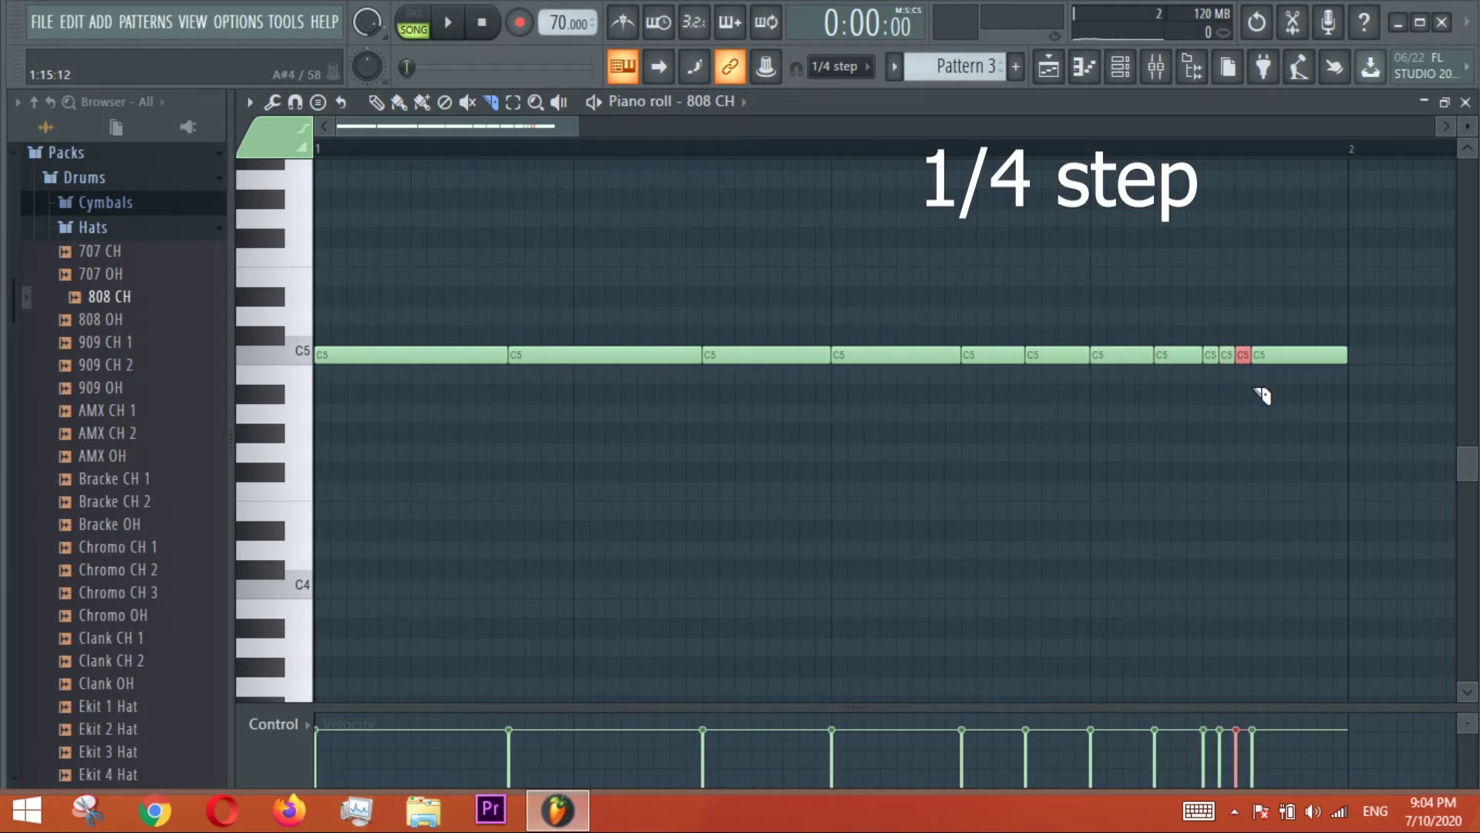
{"action": "left_click_drag", "start_coordinate": [1268, 341], "coordinate": [1322, 383]}
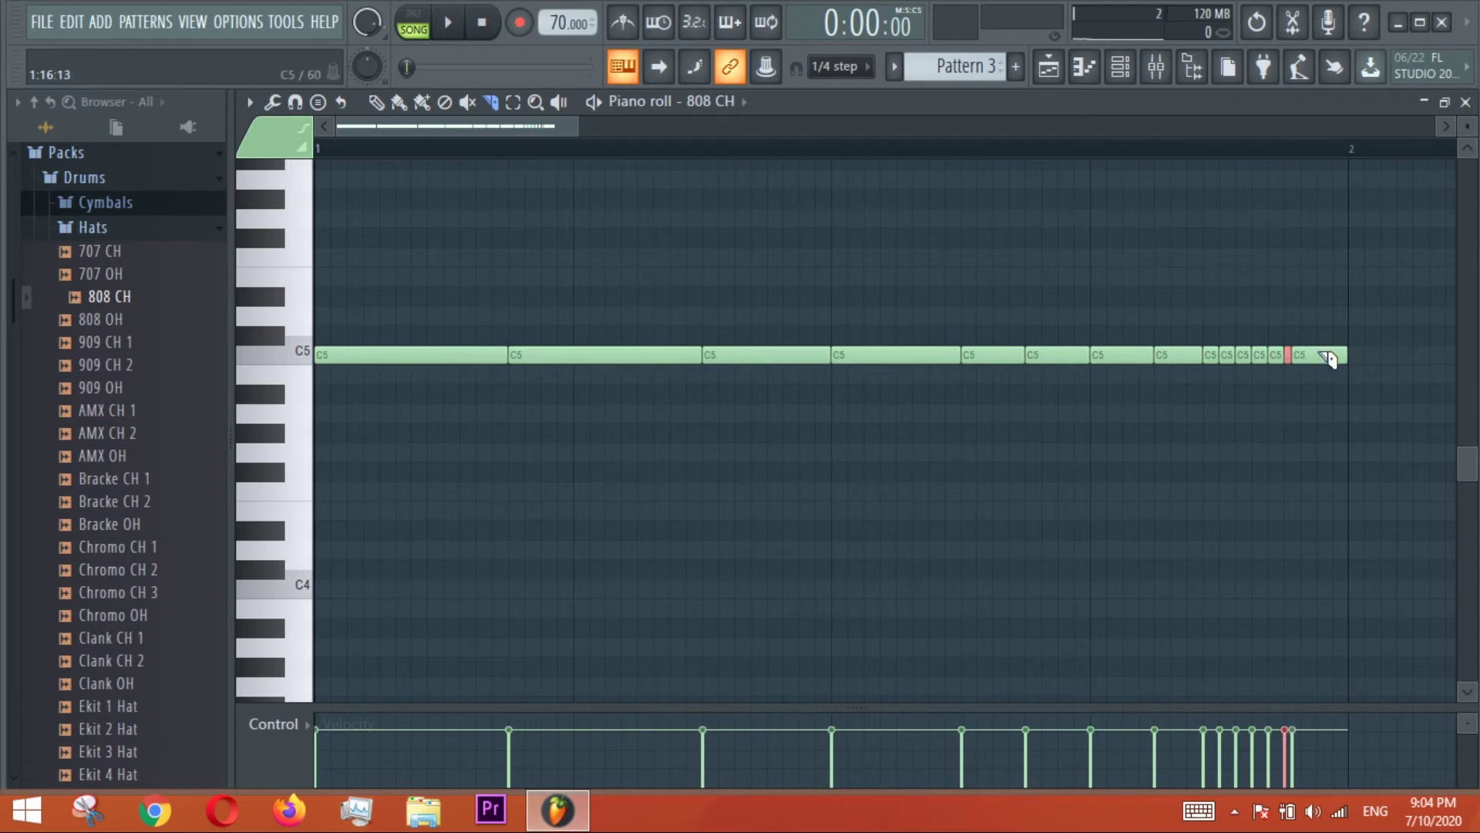
{"action": "left_click_drag", "start_coordinate": [1320, 348], "coordinate": [1339, 385]}
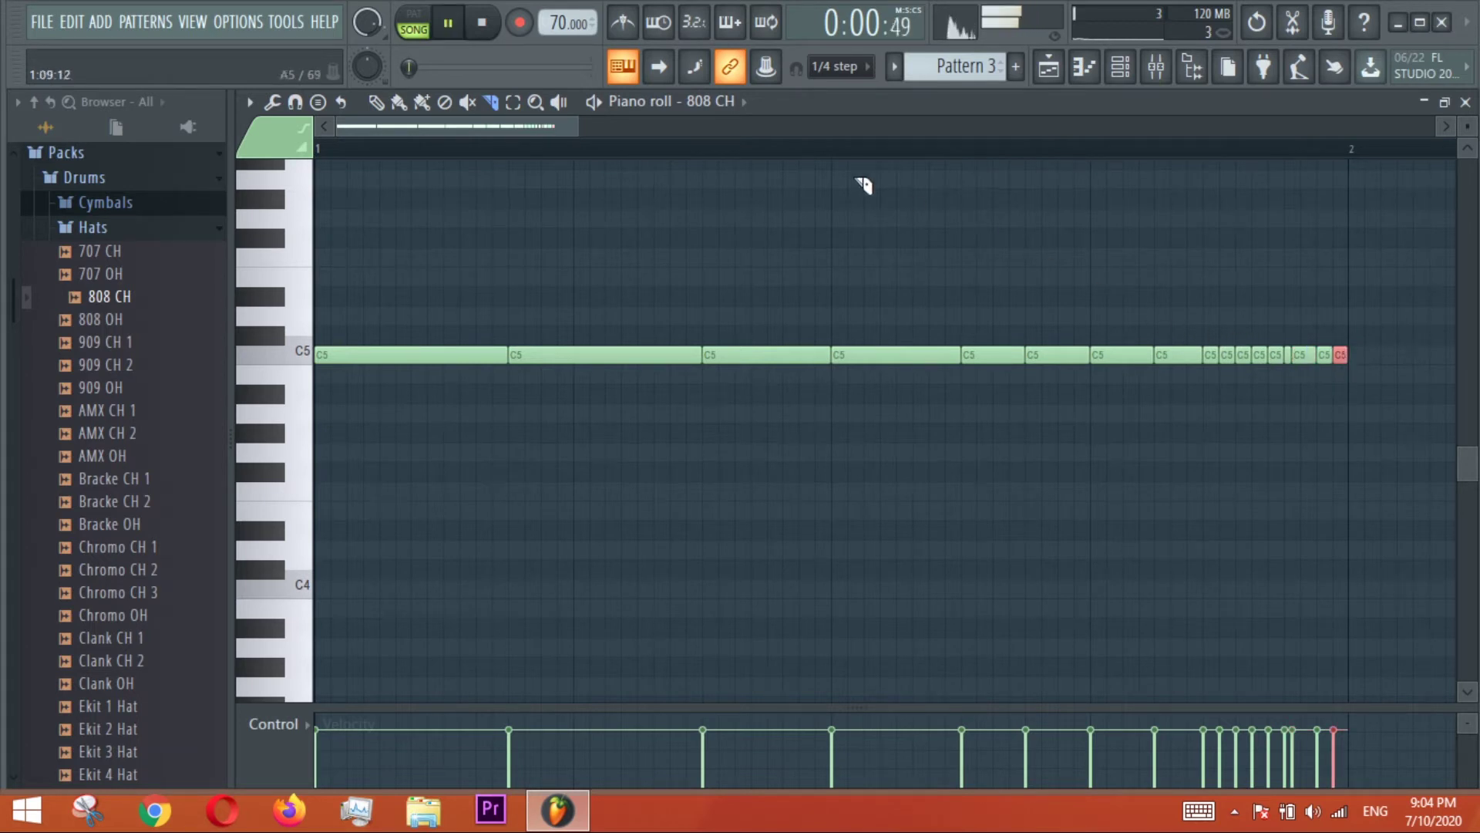
Audition Pattern 3 in pattern mode and return to the unobstructed playlist with playback stopped.
{"action": "left_click", "coordinate": [597, 108]}
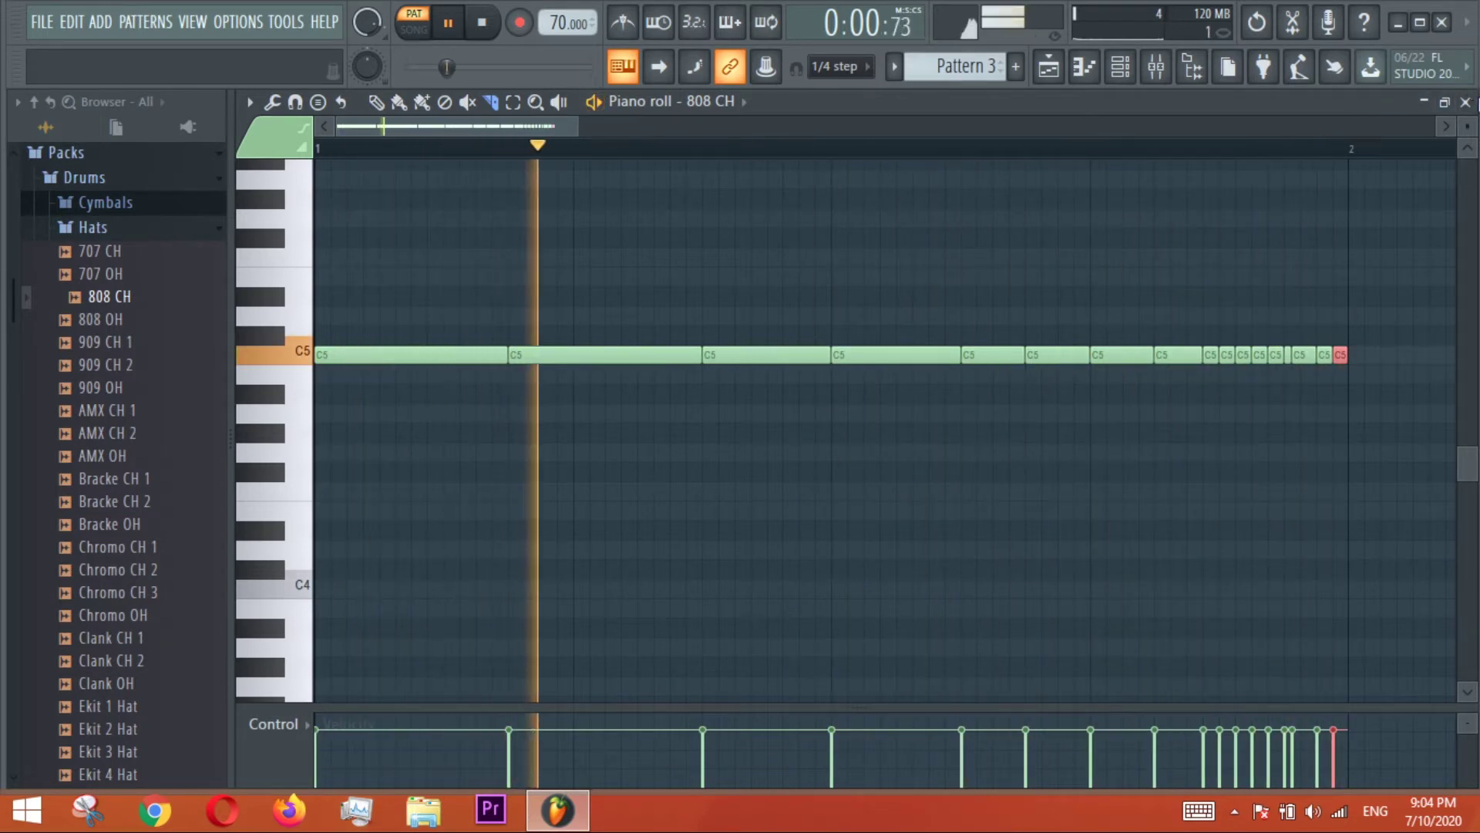
{"action": "left_click", "coordinate": [1466, 102]}
{"action": "left_click", "coordinate": [1373, 188]}
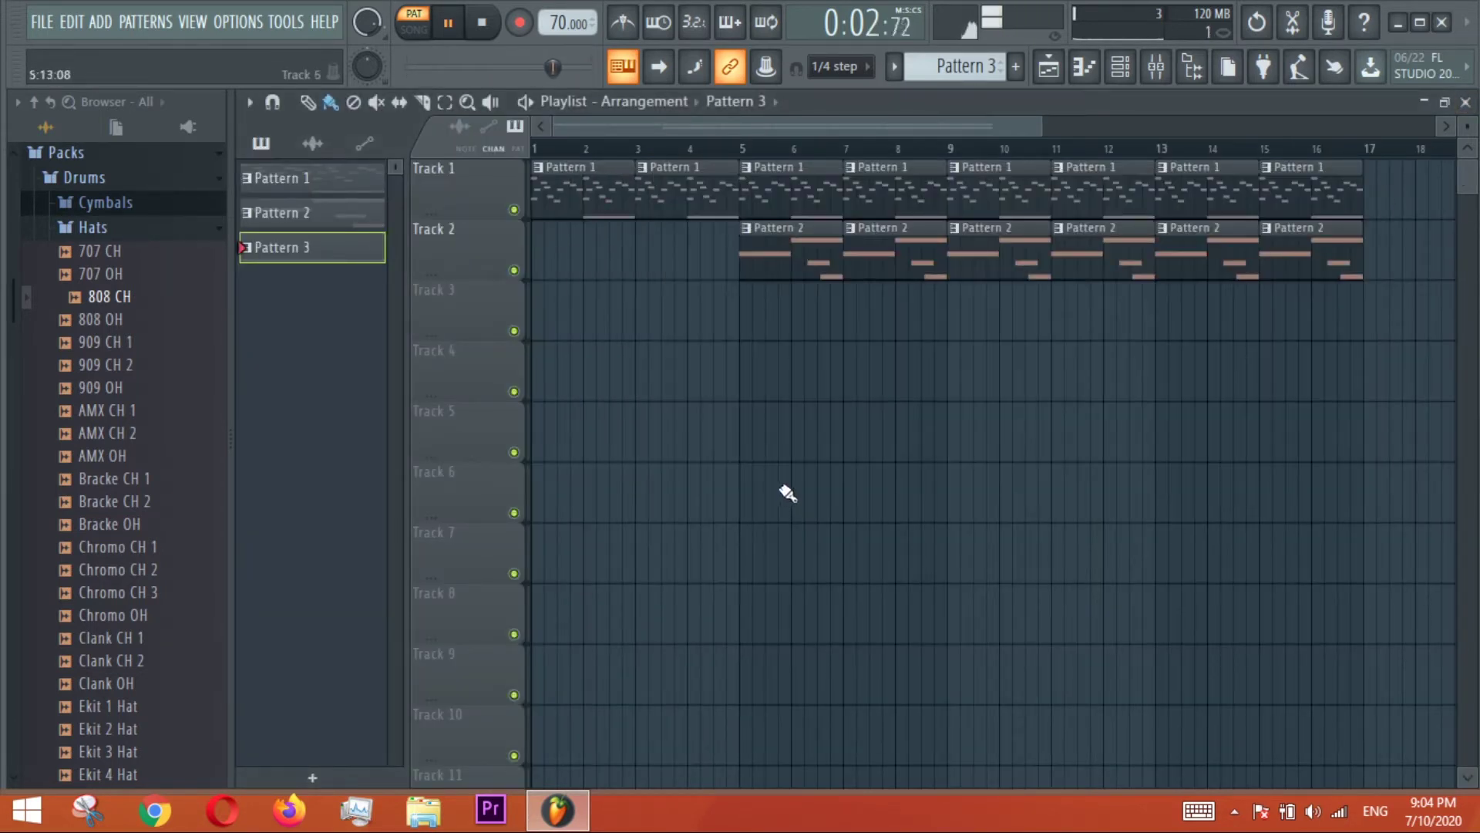
{"action": "key", "text": "space"}
Set the snap to Line and fill Track 3 with Pattern 3 clips from bar 5 through bar 16.
{"action": "left_click_drag", "start_coordinate": [320, 262], "coordinate": [791, 326]}
{"action": "left_click", "coordinate": [841, 66]}
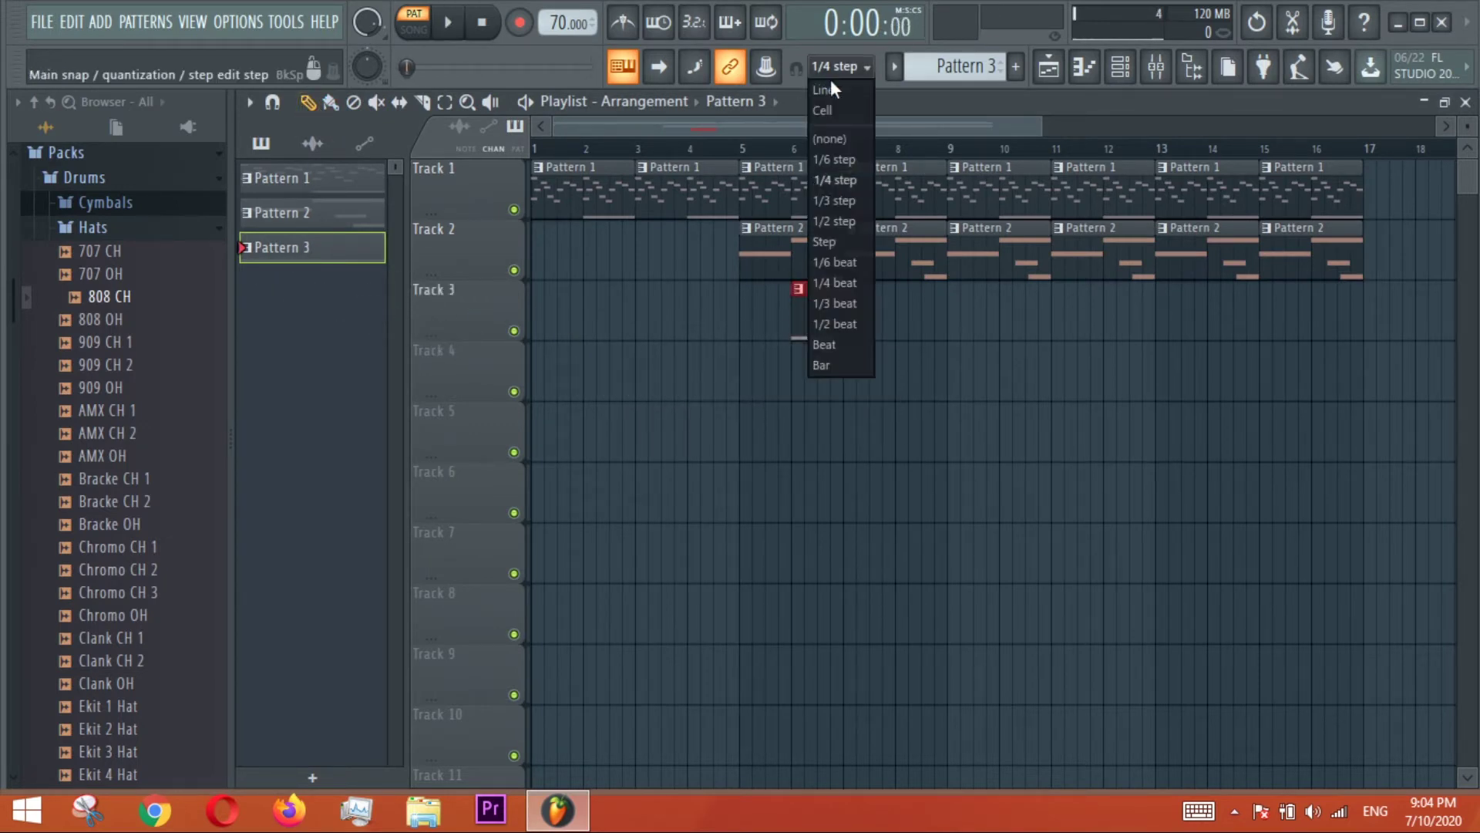
{"action": "left_click", "coordinate": [829, 87]}
{"action": "right_click", "coordinate": [798, 312]}
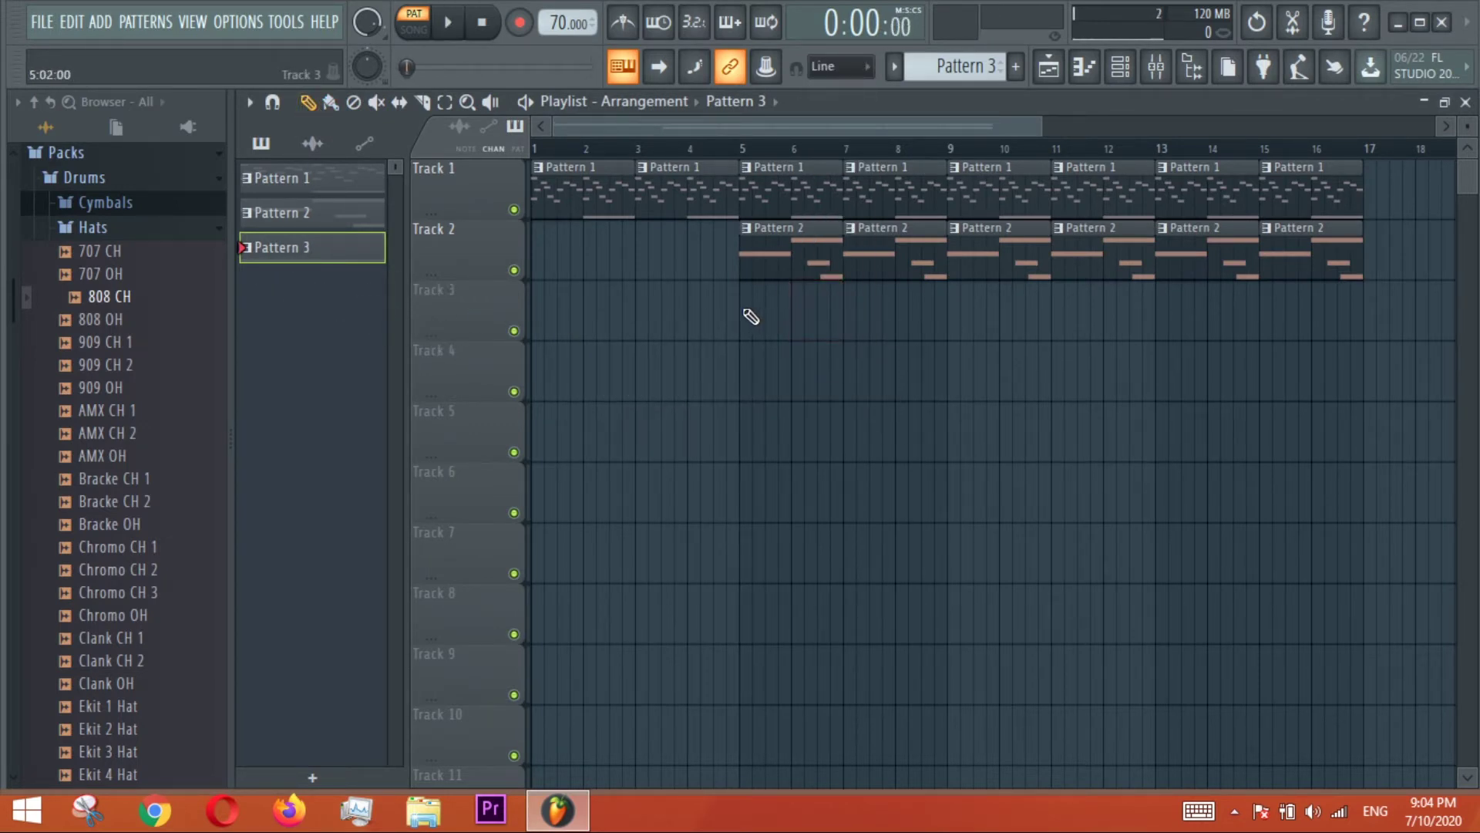
{"action": "left_click", "coordinate": [753, 317]}
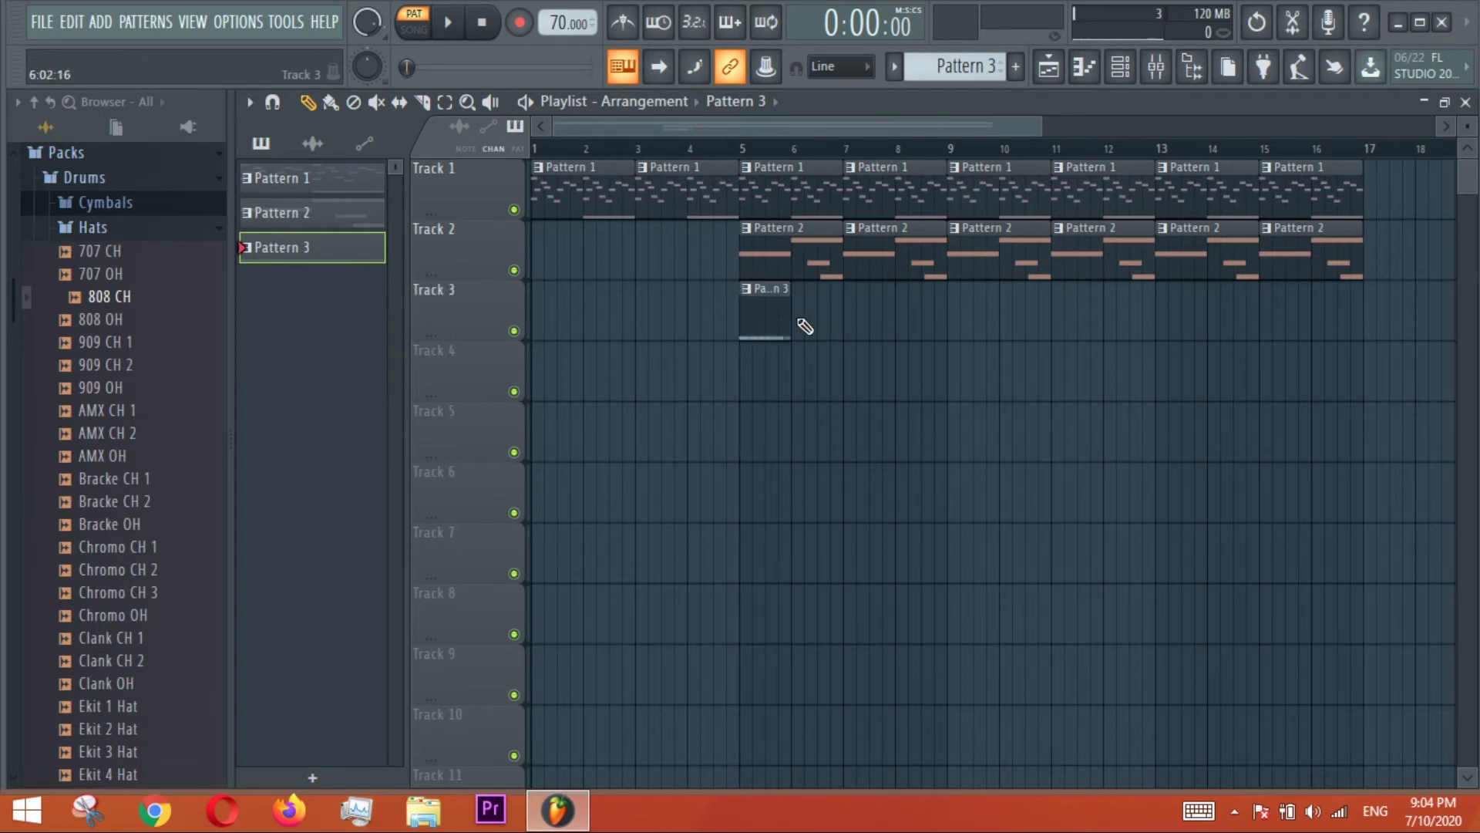
{"action": "left_click", "coordinate": [330, 101]}
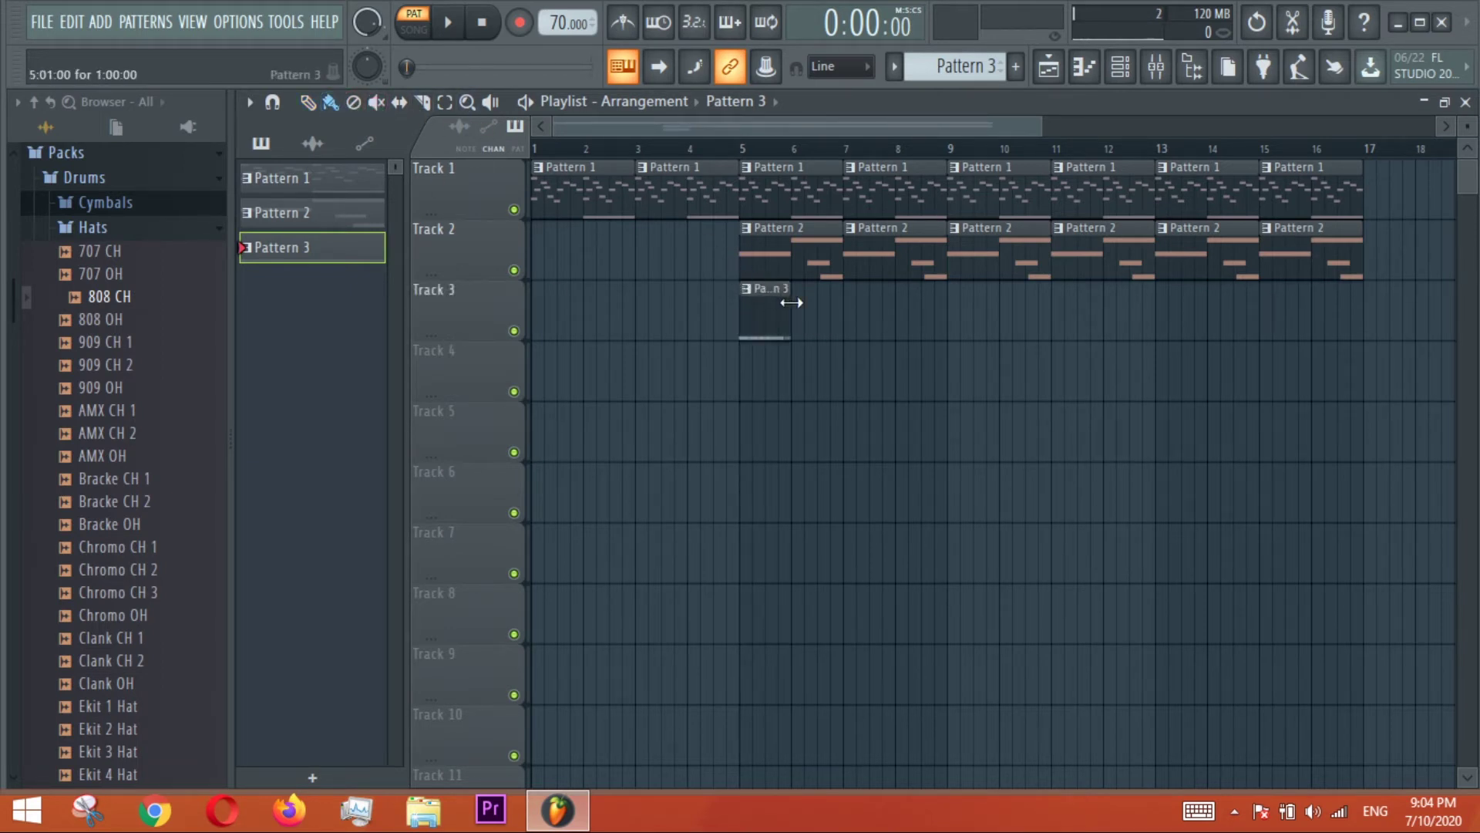
{"action": "left_click_drag", "start_coordinate": [802, 308], "coordinate": [1345, 327]}
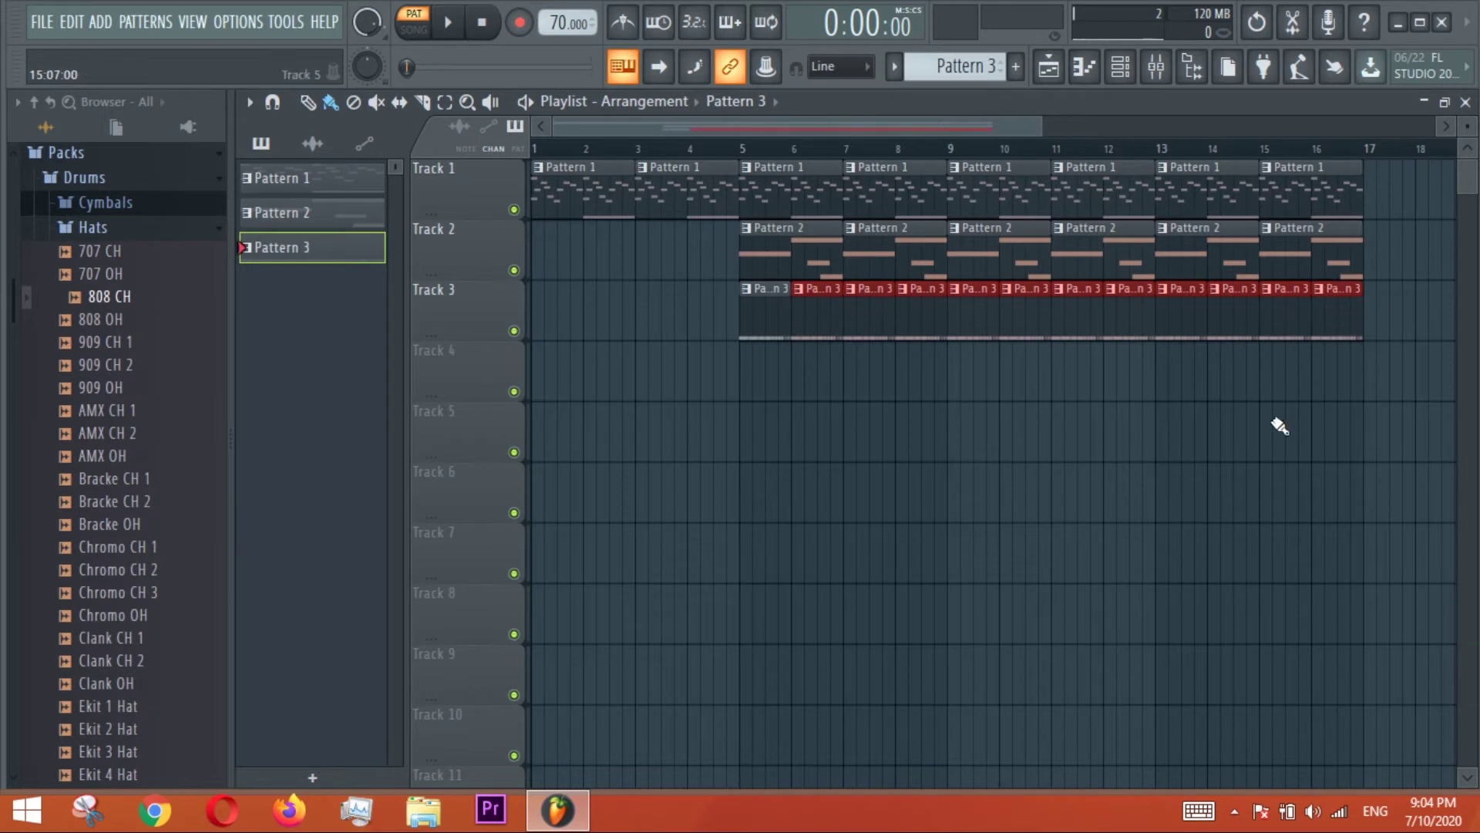
{"action": "left_click", "coordinate": [307, 101]}
{"action": "left_click_drag", "start_coordinate": [588, 124], "coordinate": [654, 123]}
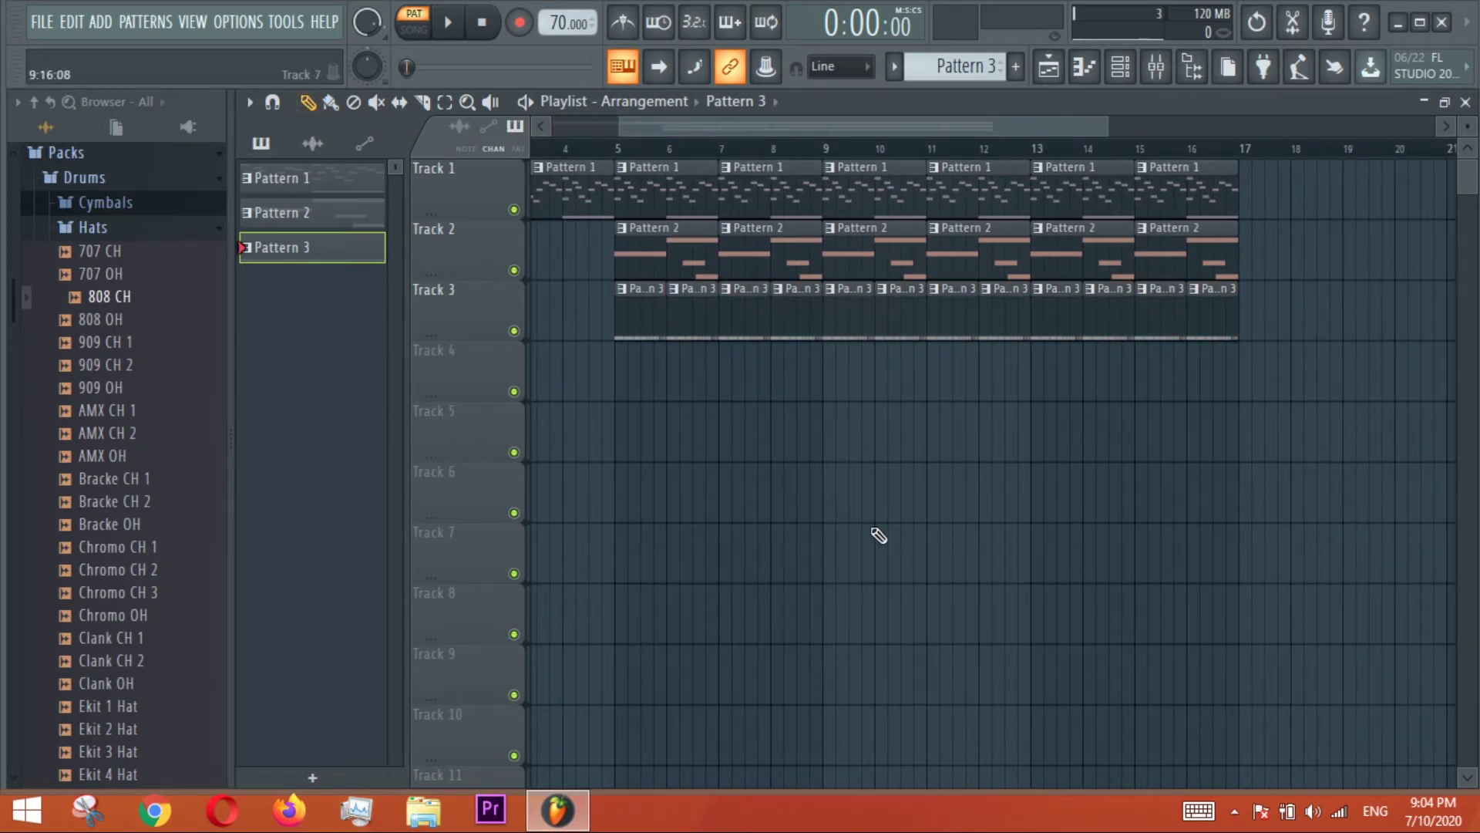
Create Pattern 4 and add the 808 Snare sample from the Snares drum pack as a new channel.
{"action": "left_click", "coordinate": [1120, 66]}
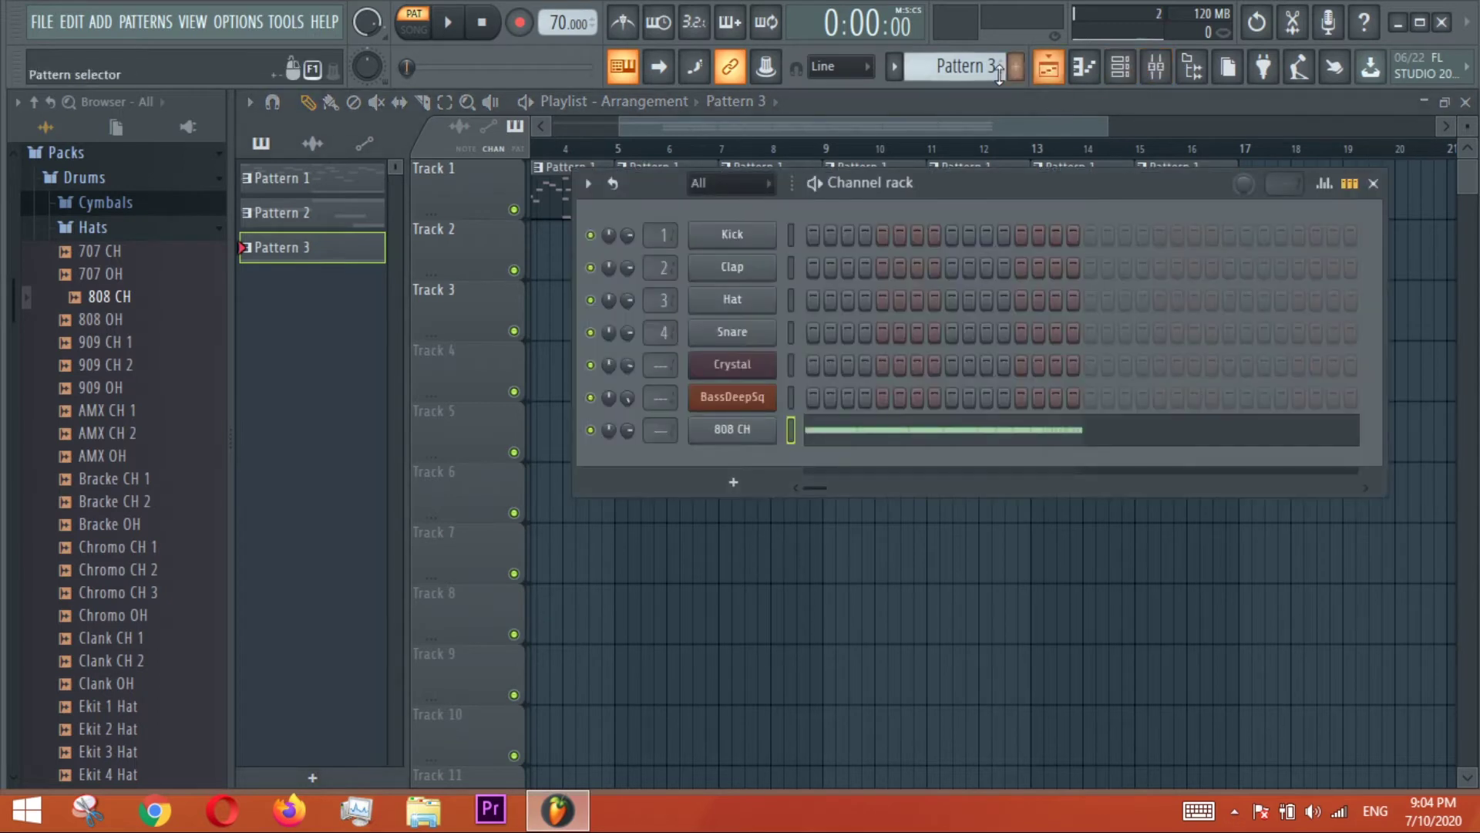
{"action": "scroll", "coordinate": [998, 73], "scroll_direction": "up", "scroll_amount": 1}
{"action": "left_click", "coordinate": [139, 230]}
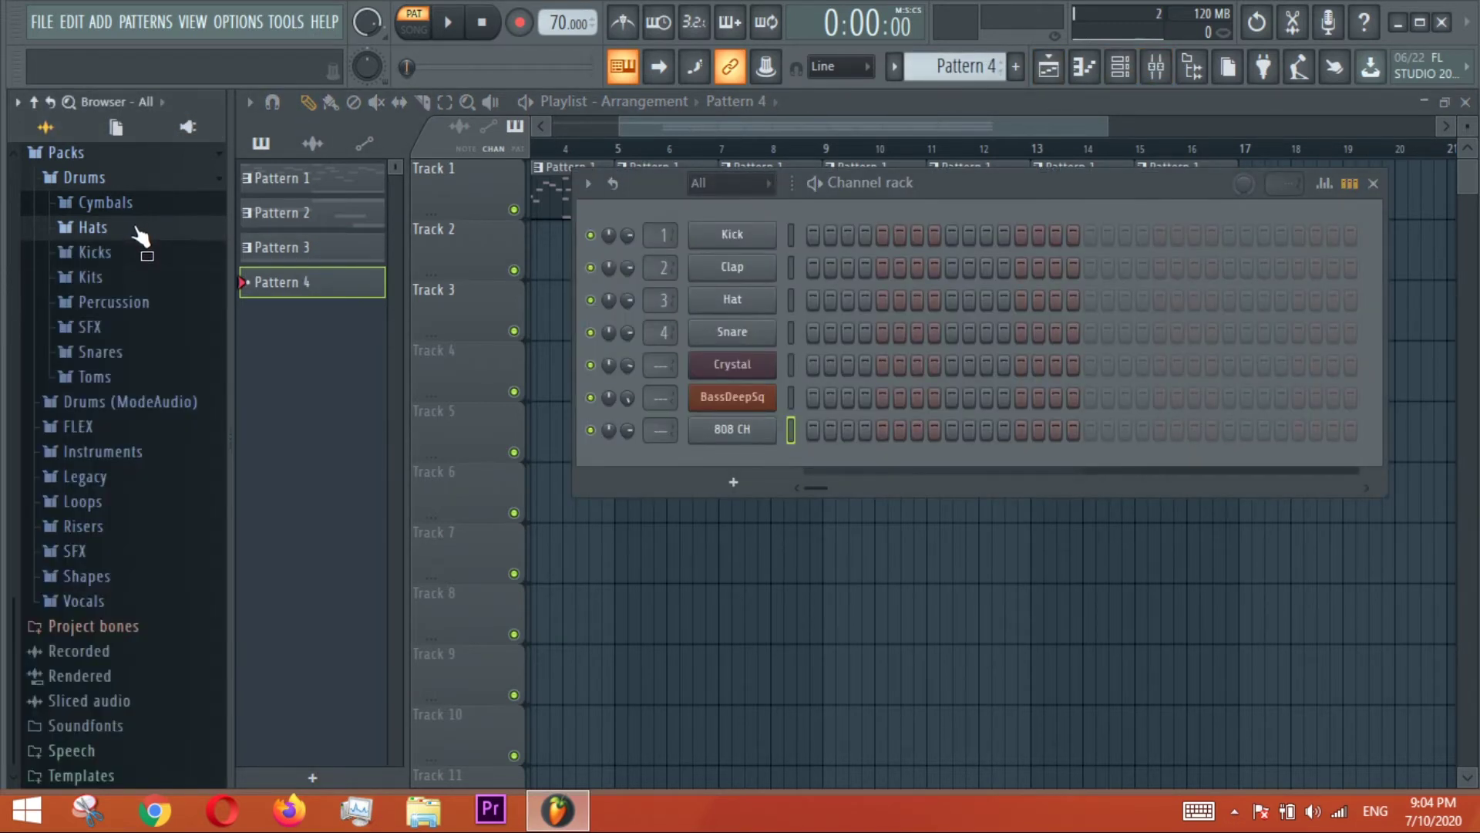
{"action": "left_click", "coordinate": [136, 353]}
{"action": "left_click_drag", "start_coordinate": [152, 454], "coordinate": [728, 463]}
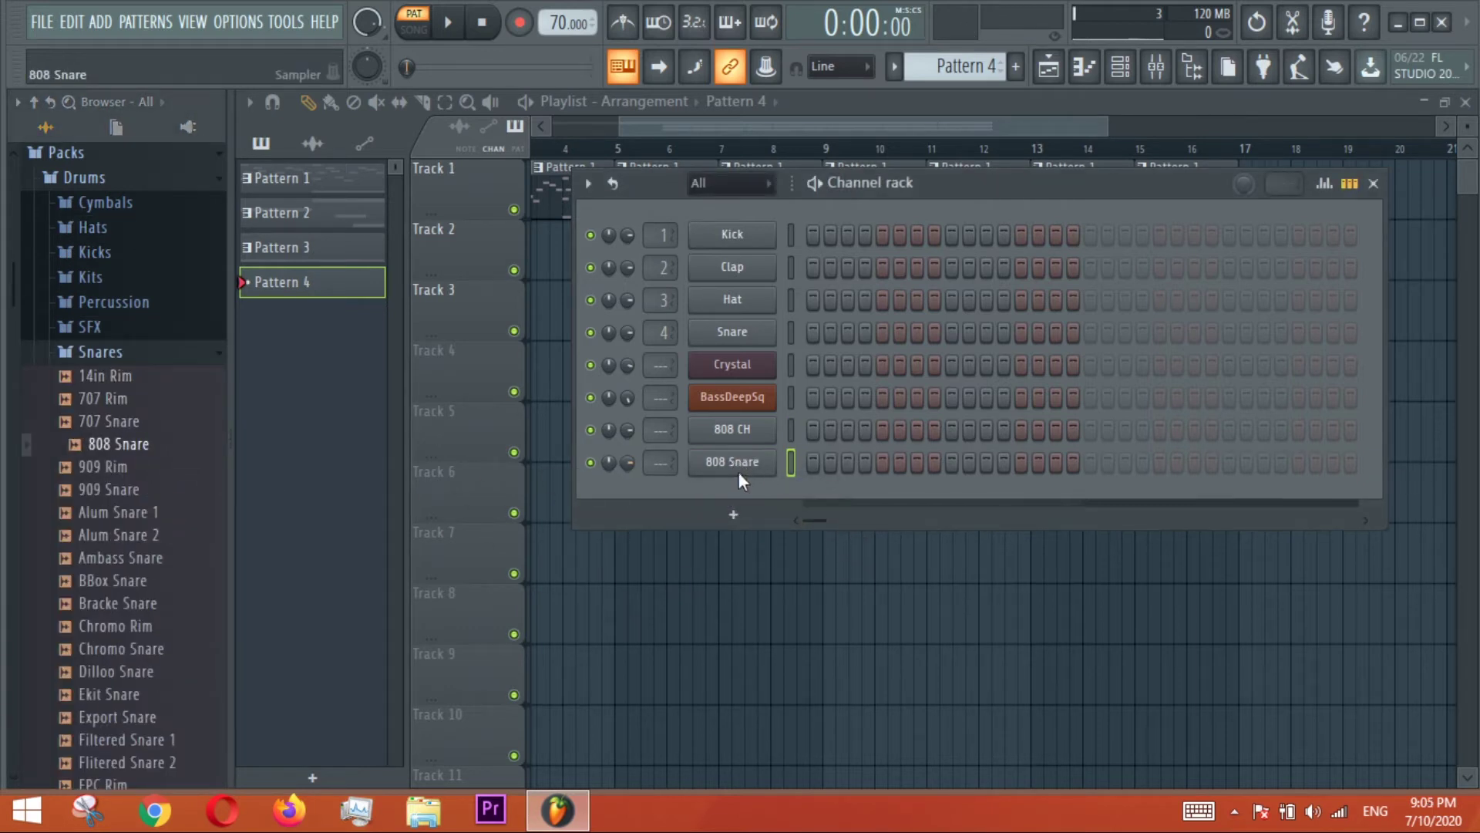
Open the 808 Snare channel's piano roll and draw a C6 note at the start of bar 1, shortened to one step.
{"action": "right_click", "coordinate": [737, 469]}
{"action": "left_click", "coordinate": [787, 455]}
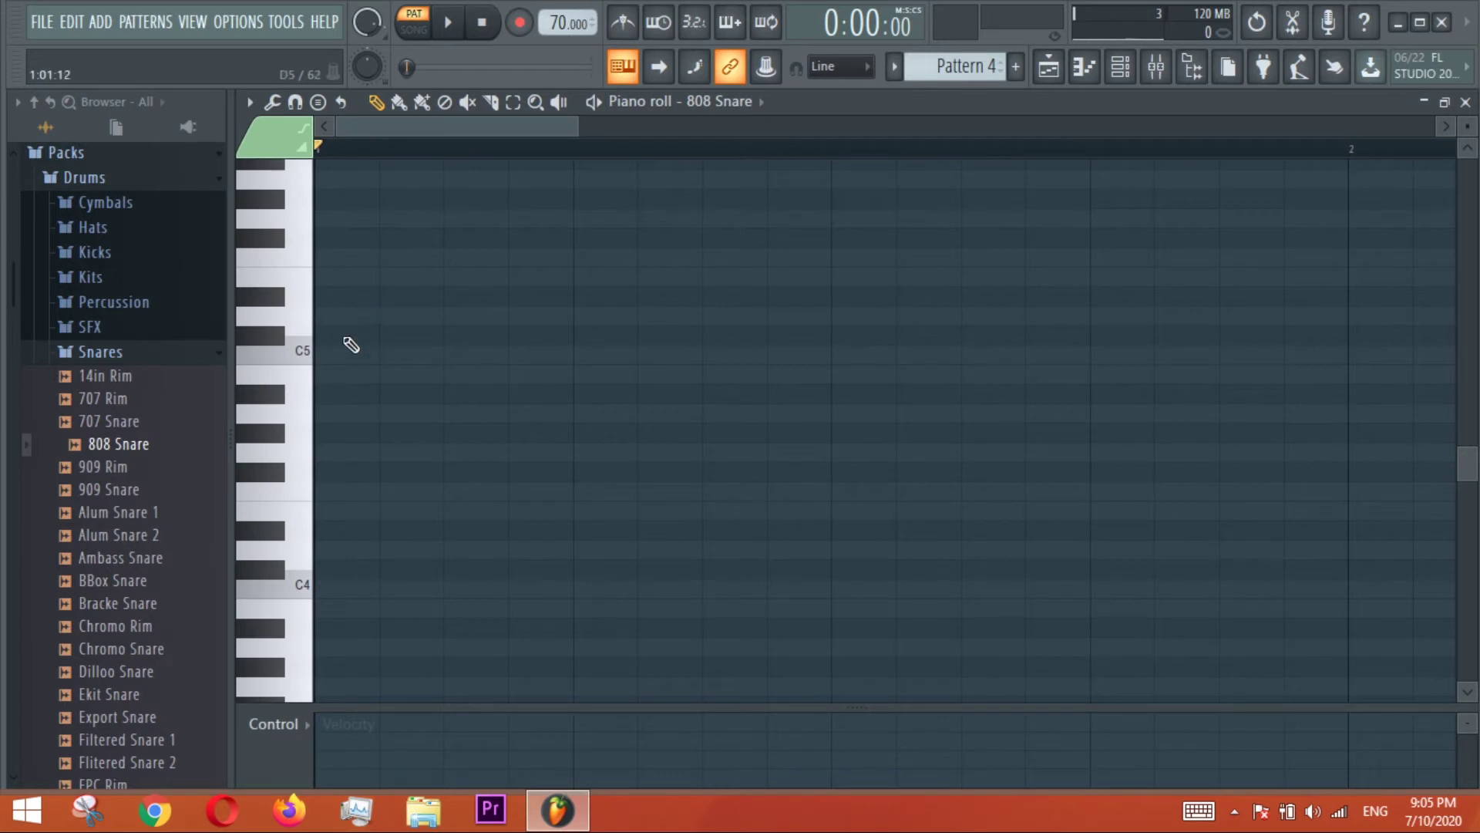
{"action": "scroll", "coordinate": [373, 478], "scroll_direction": "up", "scroll_amount": 3}
{"action": "scroll", "coordinate": [467, 127], "scroll_direction": "down", "scroll_amount": 5}
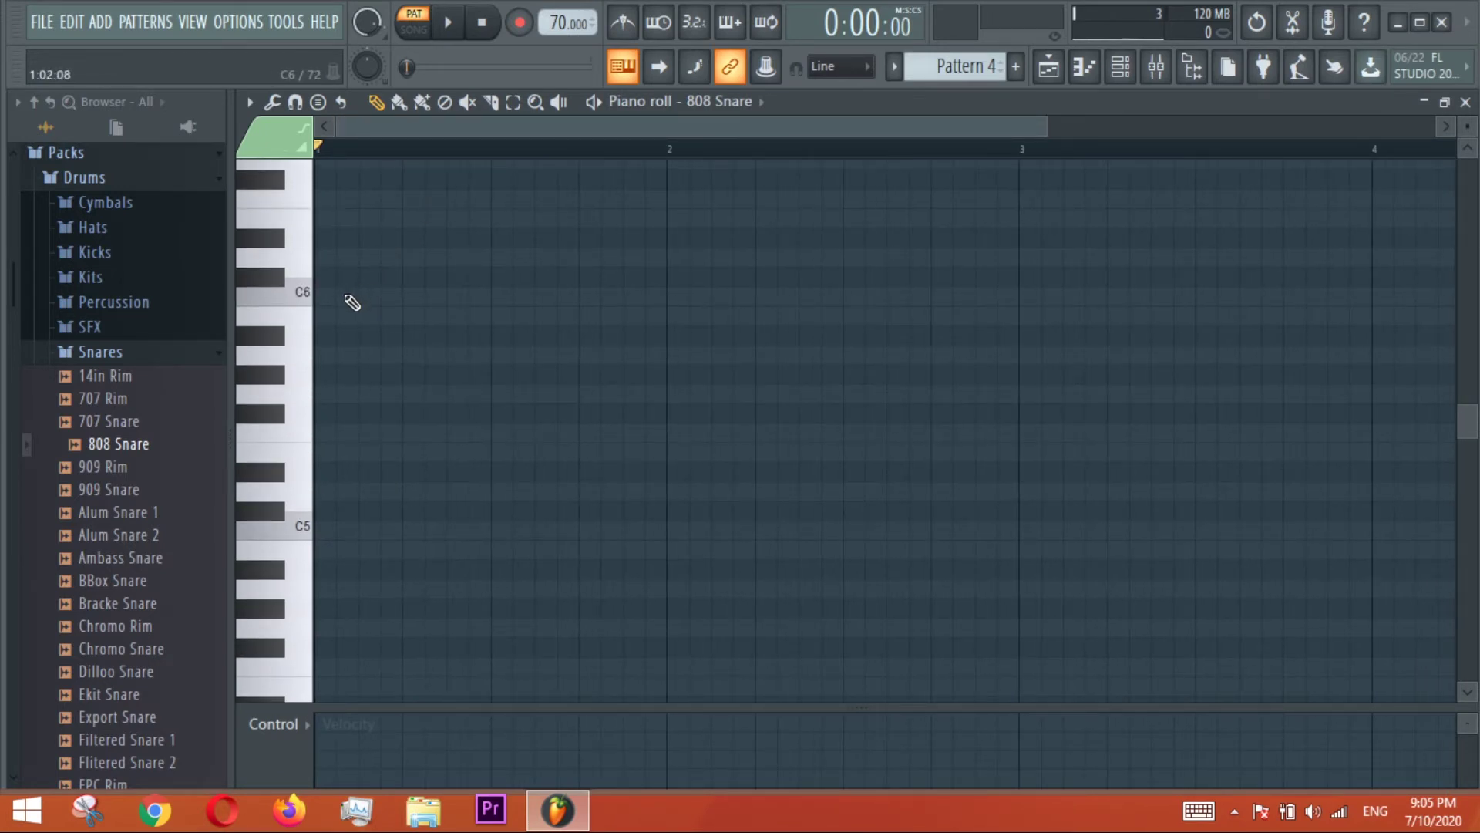
{"action": "left_click", "coordinate": [336, 302]}
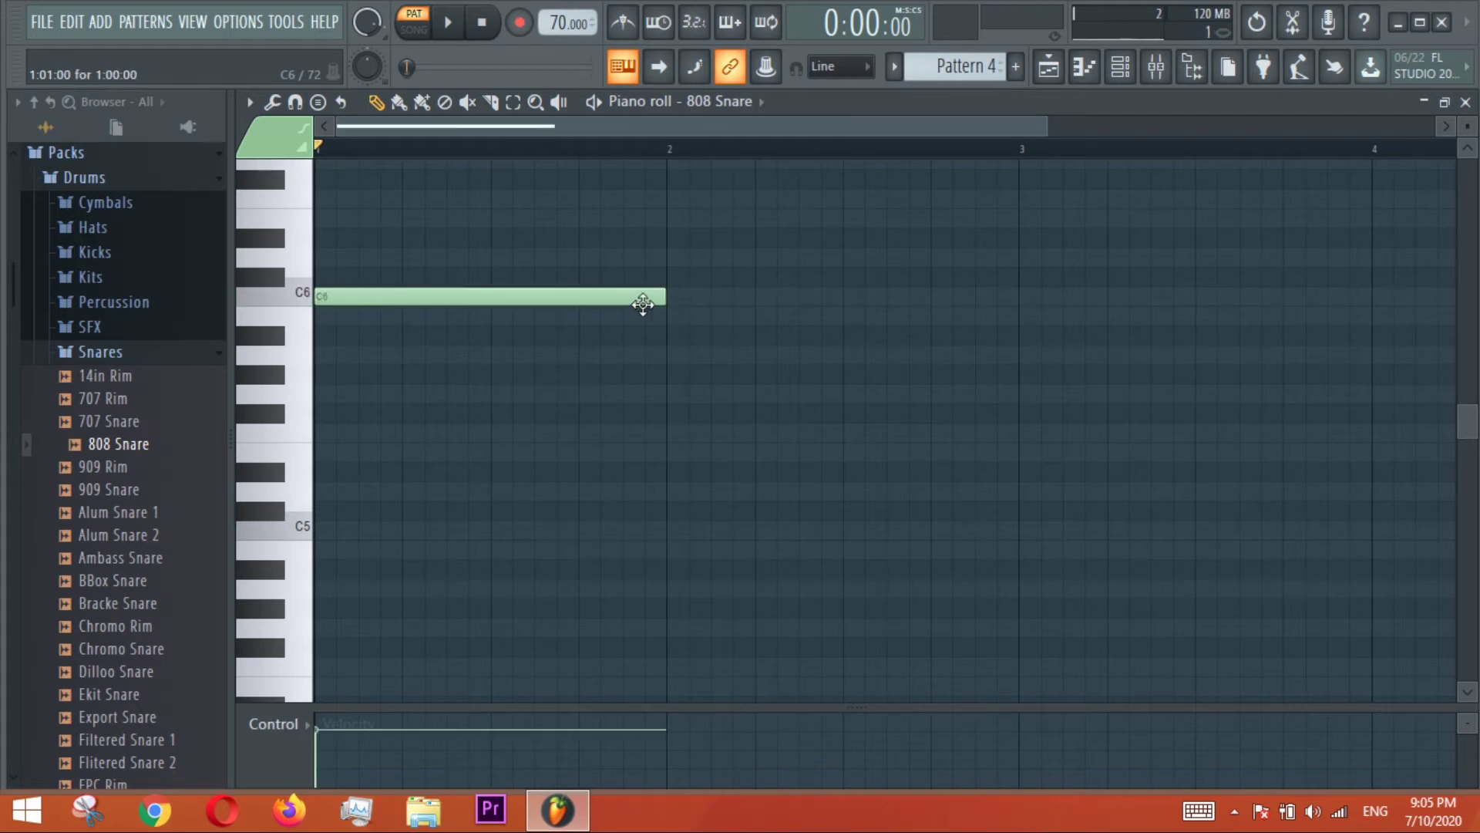
{"action": "left_click_drag", "start_coordinate": [640, 300], "coordinate": [342, 298]}
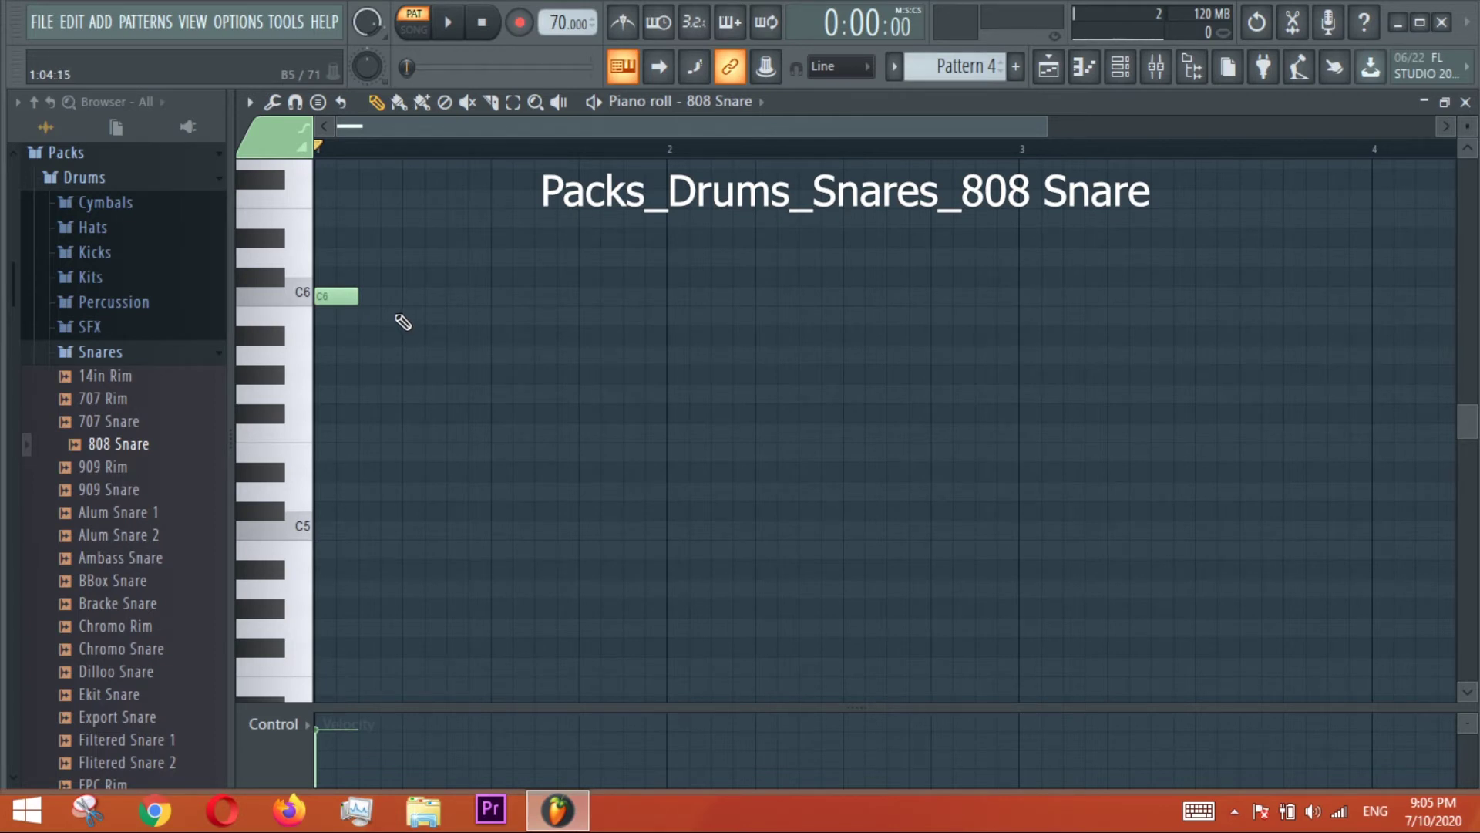
{"action": "scroll", "coordinate": [505, 145], "scroll_direction": "up", "scroll_amount": 3}
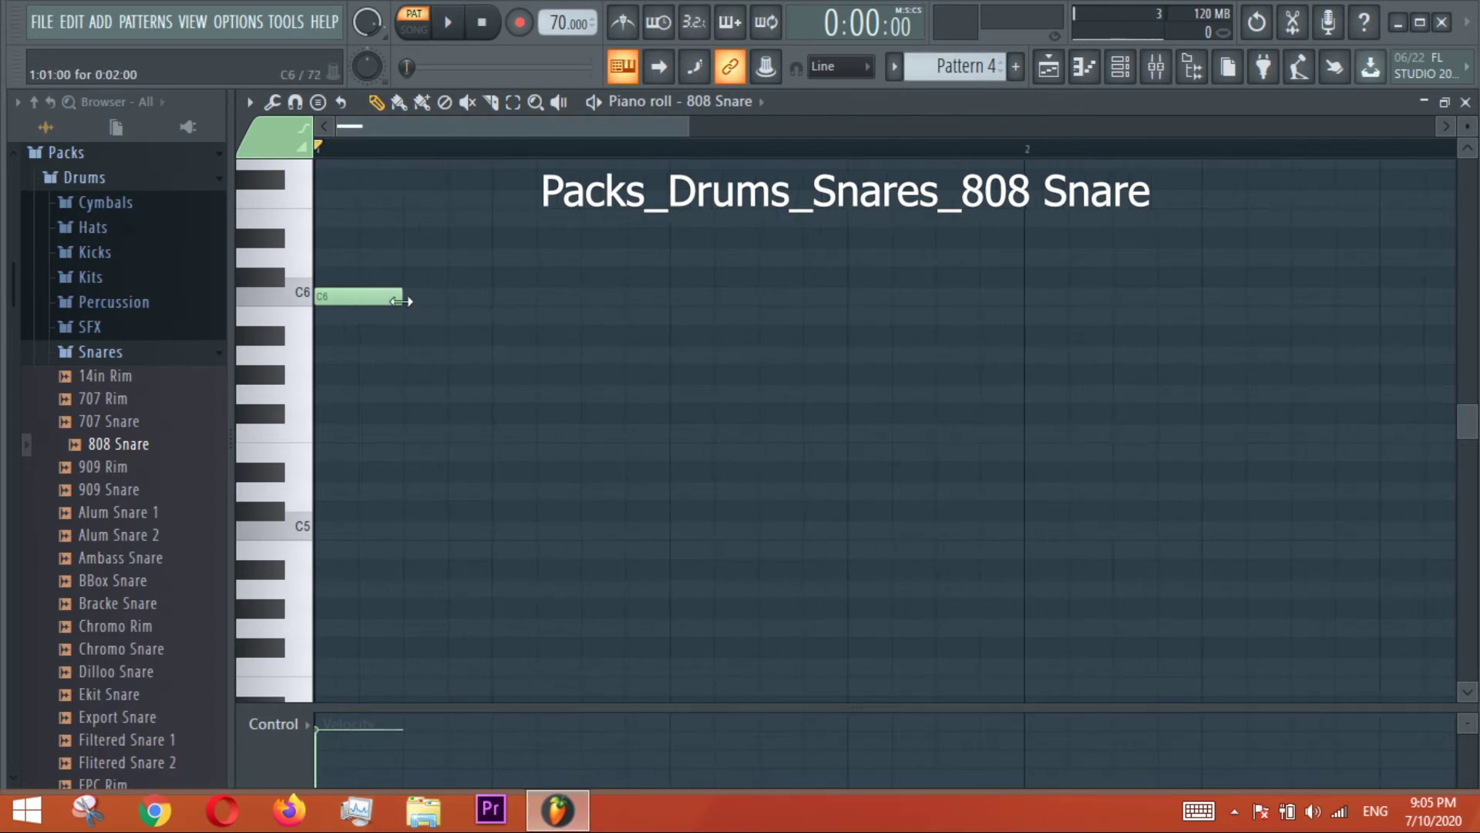
{"action": "left_click_drag", "start_coordinate": [402, 300], "coordinate": [366, 305]}
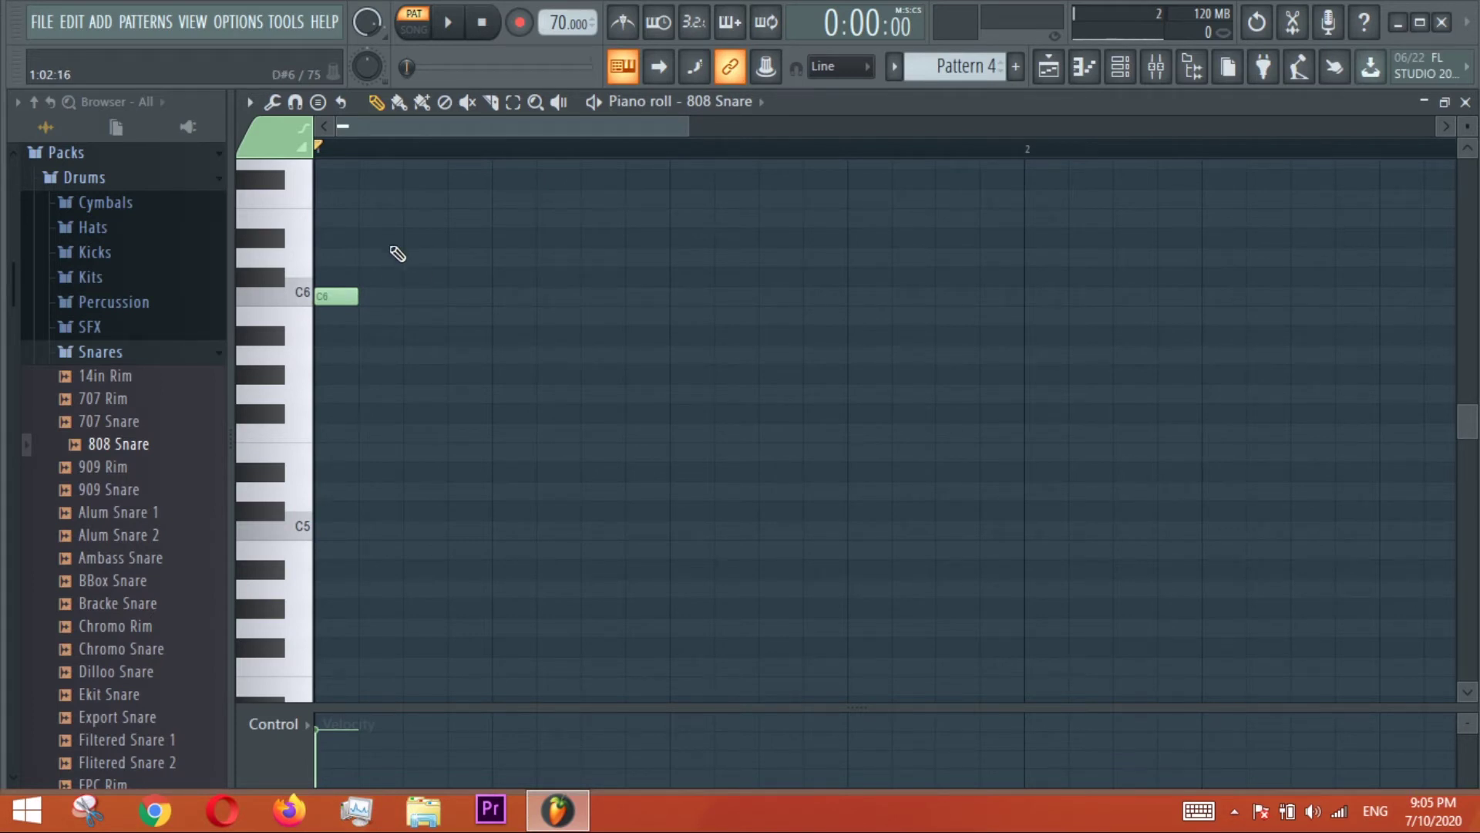
Draw one-step notes B5, A#5, G5, F#5 and F5 descending on consecutive steps 3 to 7 of bar 1.
{"action": "left_click", "coordinate": [416, 316]}
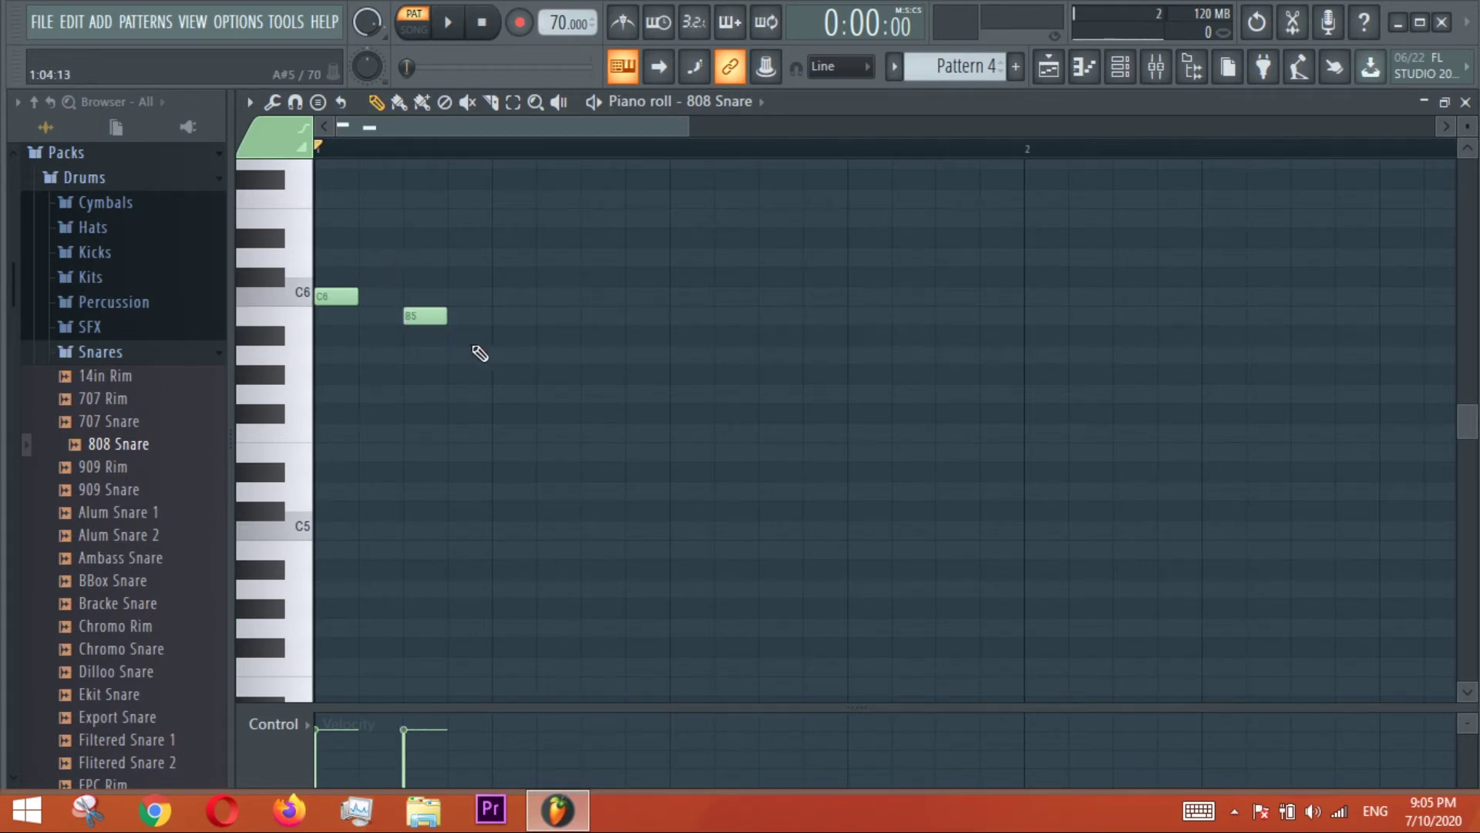
{"action": "left_click", "coordinate": [461, 335]}
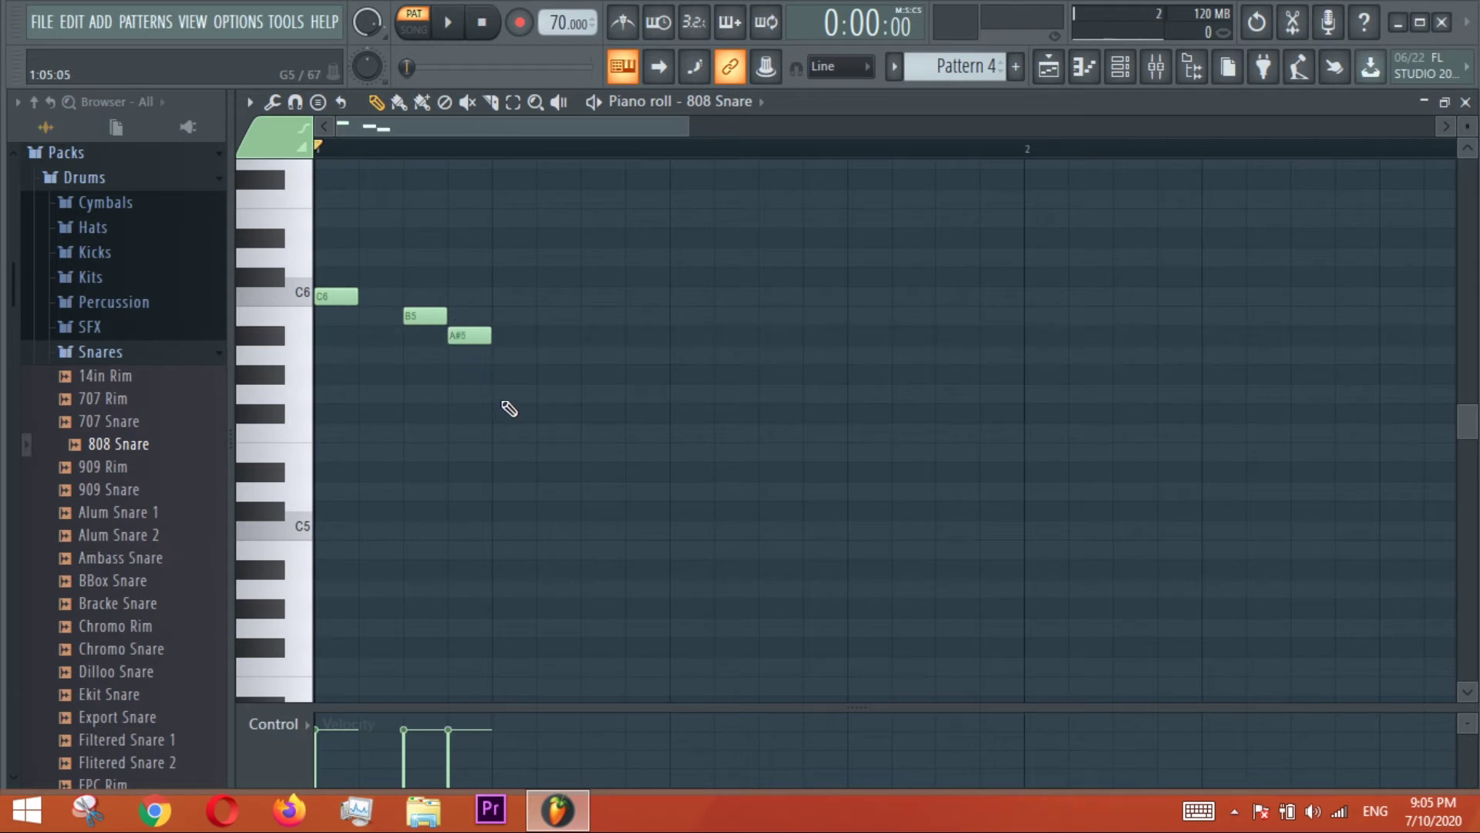
{"action": "left_click", "coordinate": [500, 394]}
{"action": "left_click", "coordinate": [549, 413]}
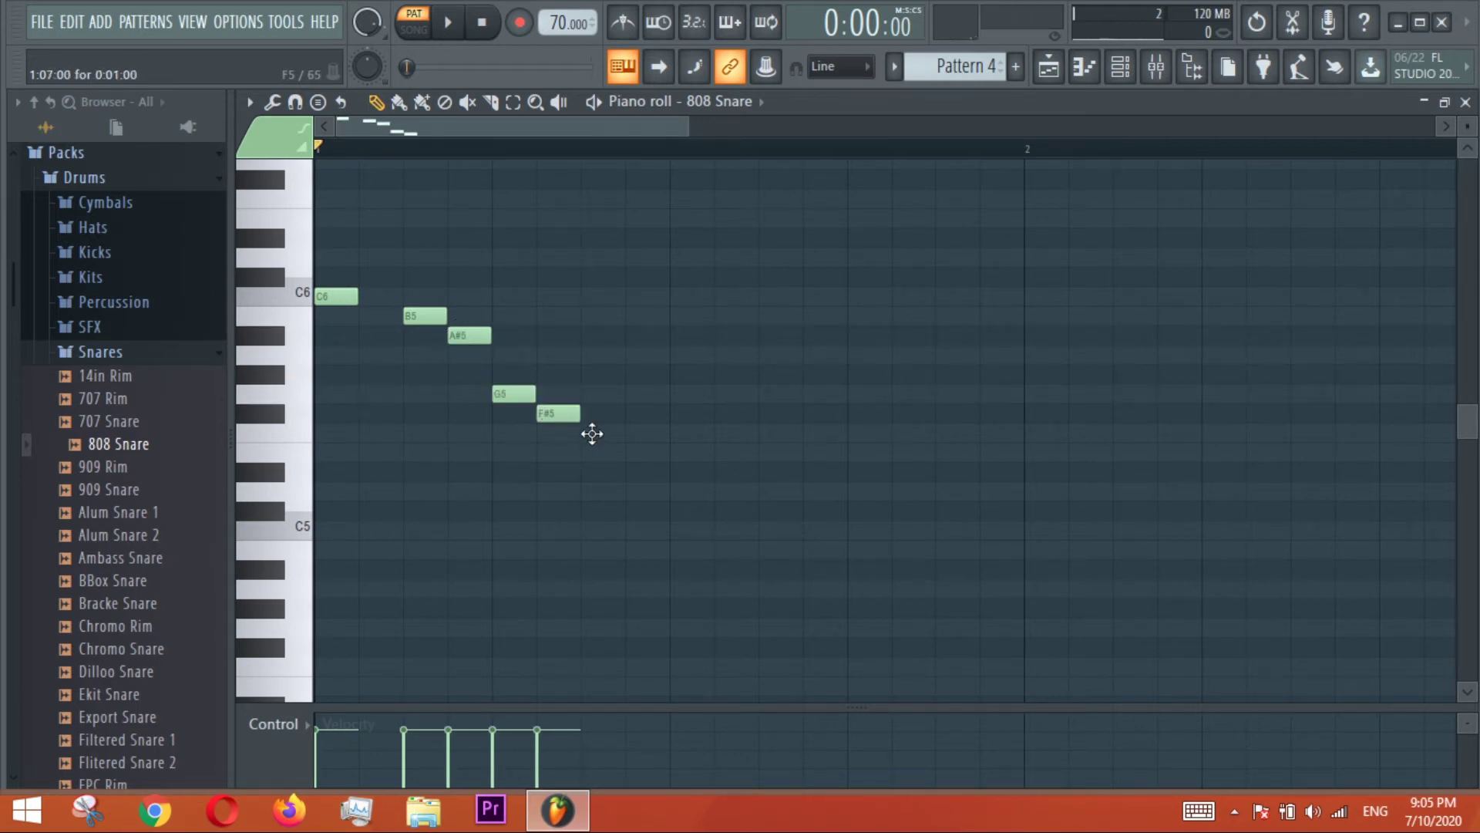
{"action": "left_click", "coordinate": [588, 432]}
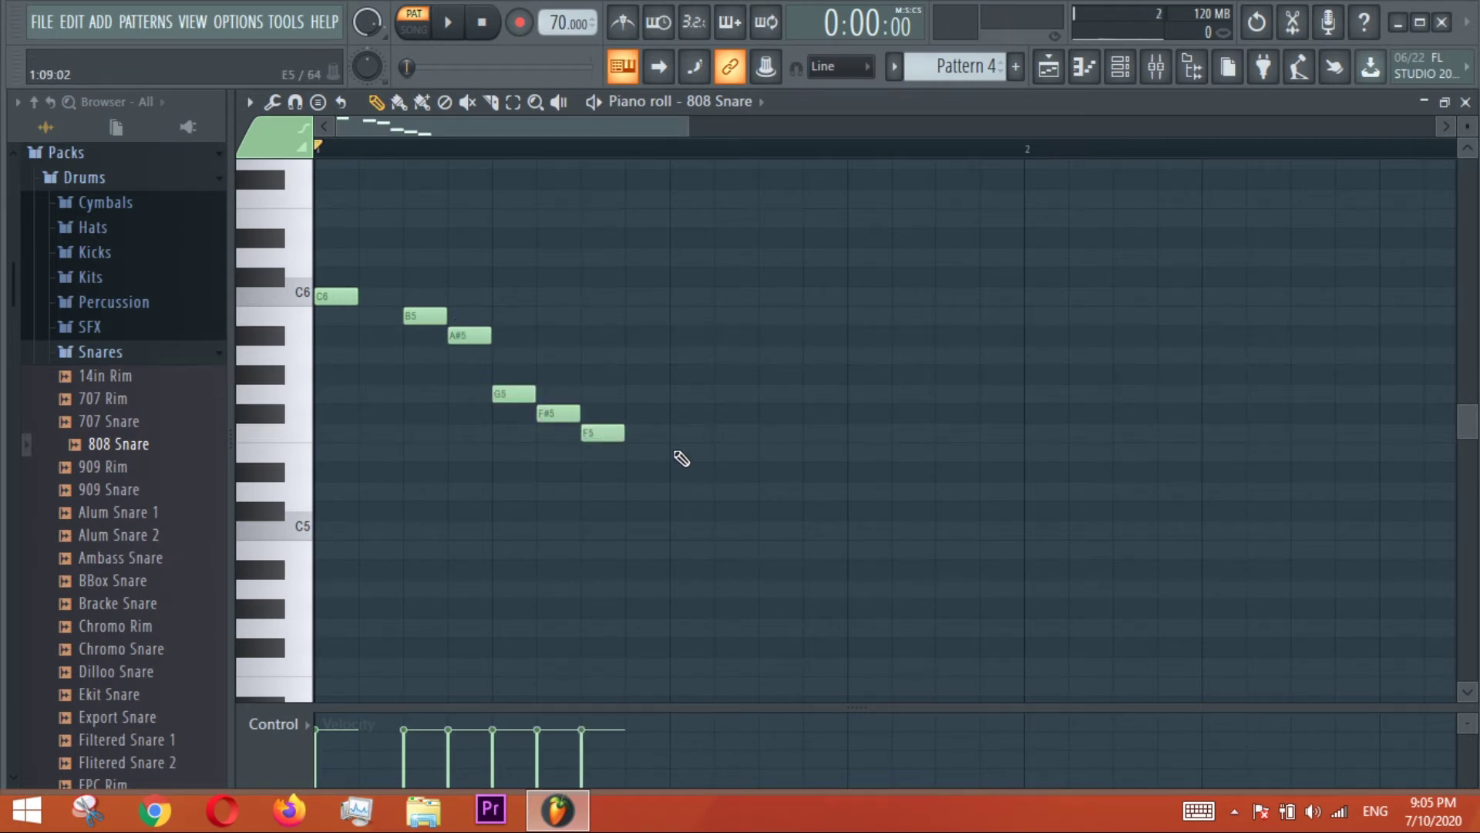
Continue the descending snare line with E5 on step 9, D5, C#5 and C5 on steps 11–13, and both C5 and B4 on step 14.
{"action": "left_click", "coordinate": [678, 453]}
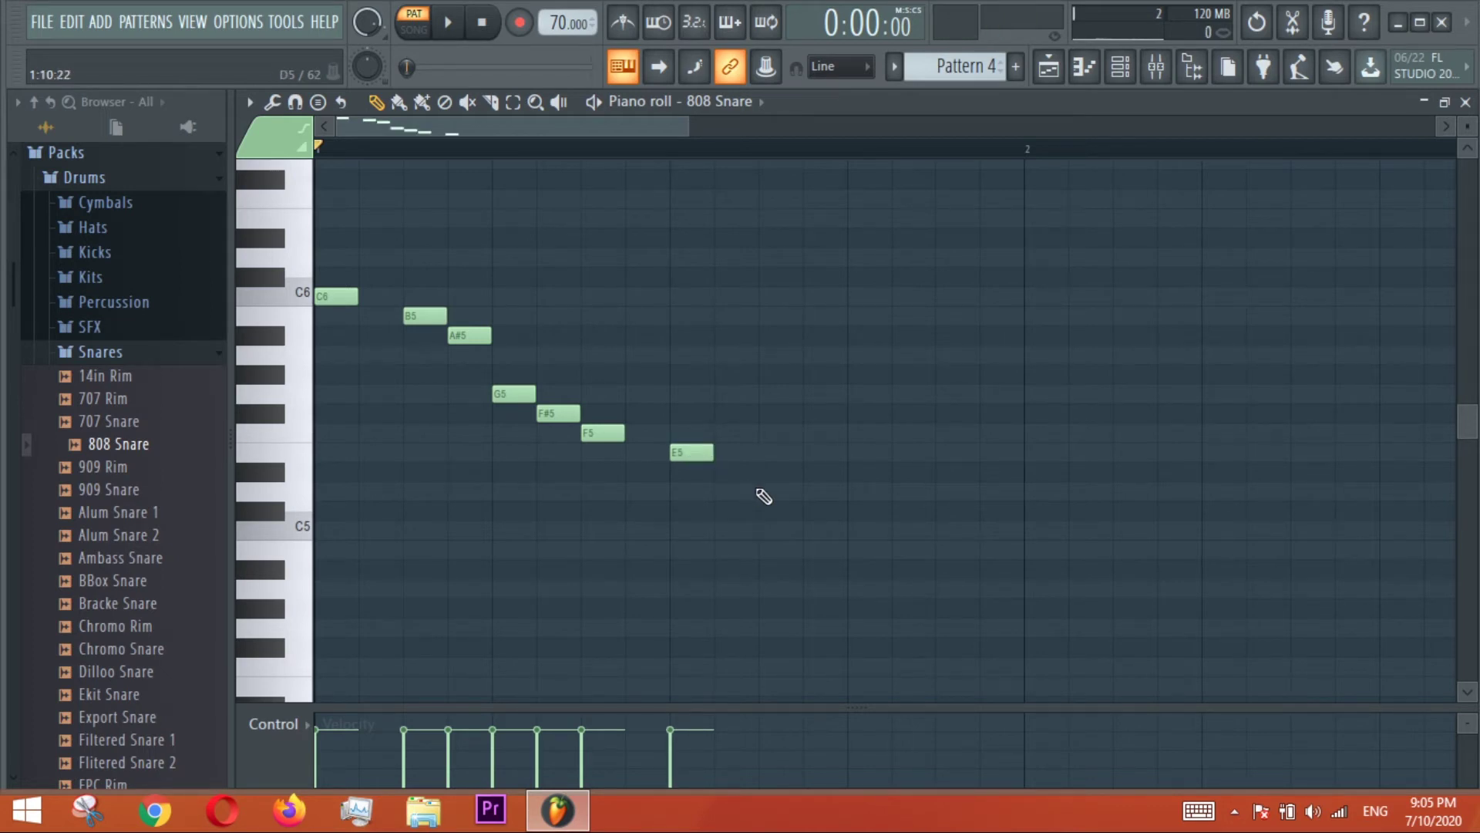
{"action": "left_click", "coordinate": [761, 490]}
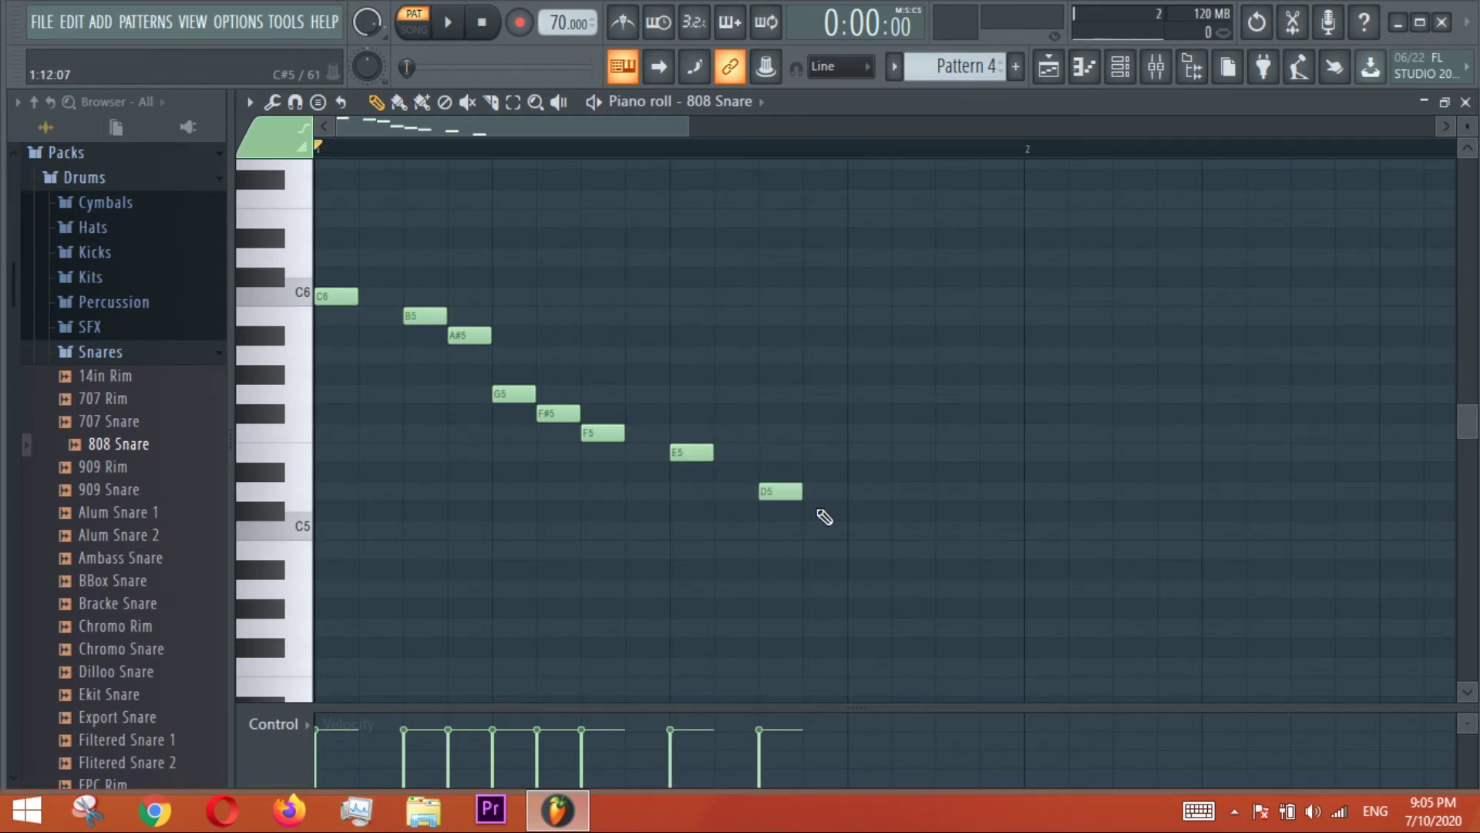
{"action": "left_click", "coordinate": [819, 510]}
{"action": "left_click_drag", "start_coordinate": [875, 515], "coordinate": [870, 530]}
{"action": "left_click", "coordinate": [903, 532]}
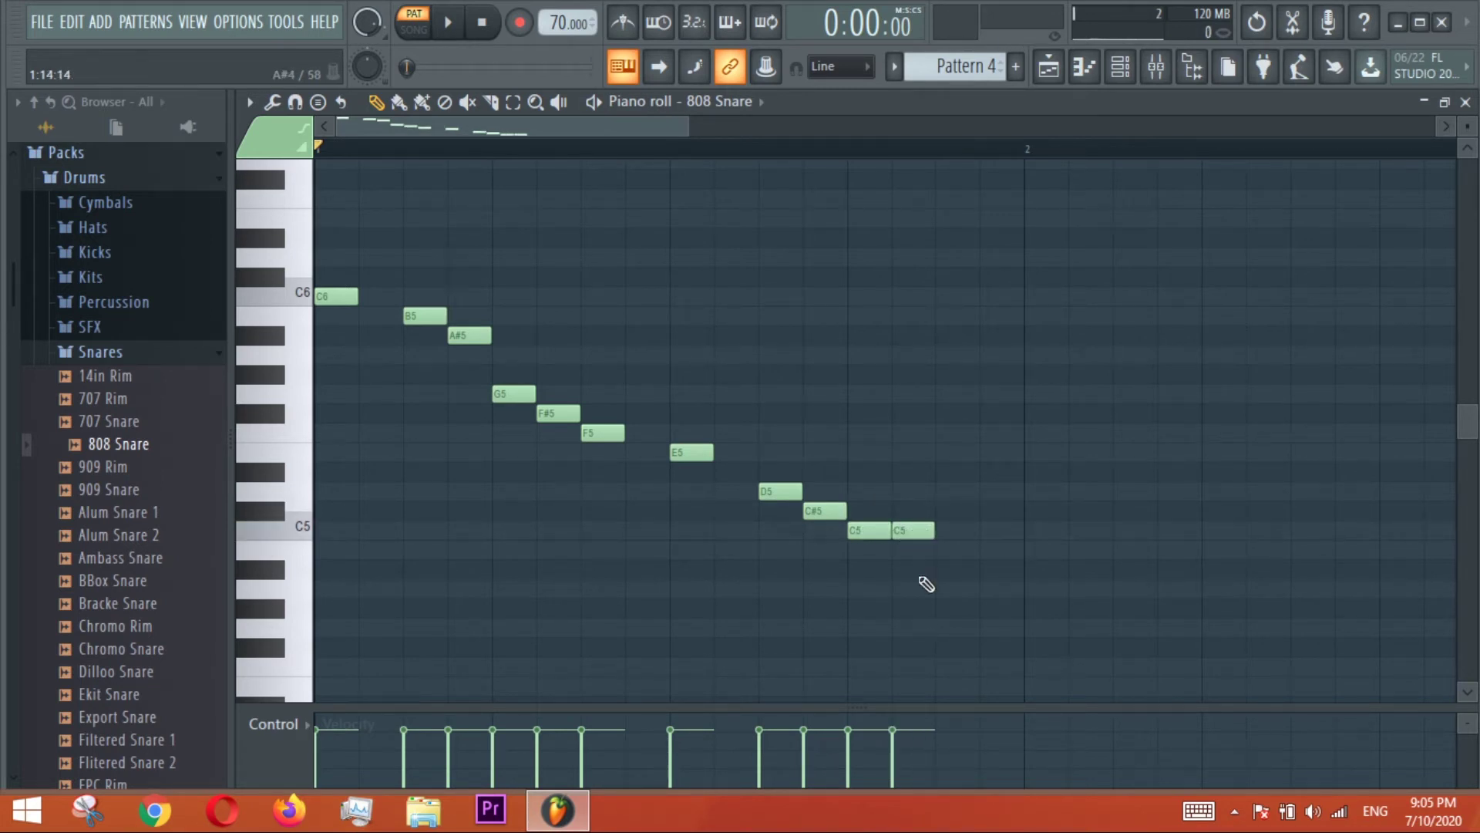
{"action": "left_click", "coordinate": [910, 555]}
Set the snap to 1/4 step, halve the B4 note and repeat the half-step B4 notes to the end of bar 1.
{"action": "left_click", "coordinate": [840, 66]}
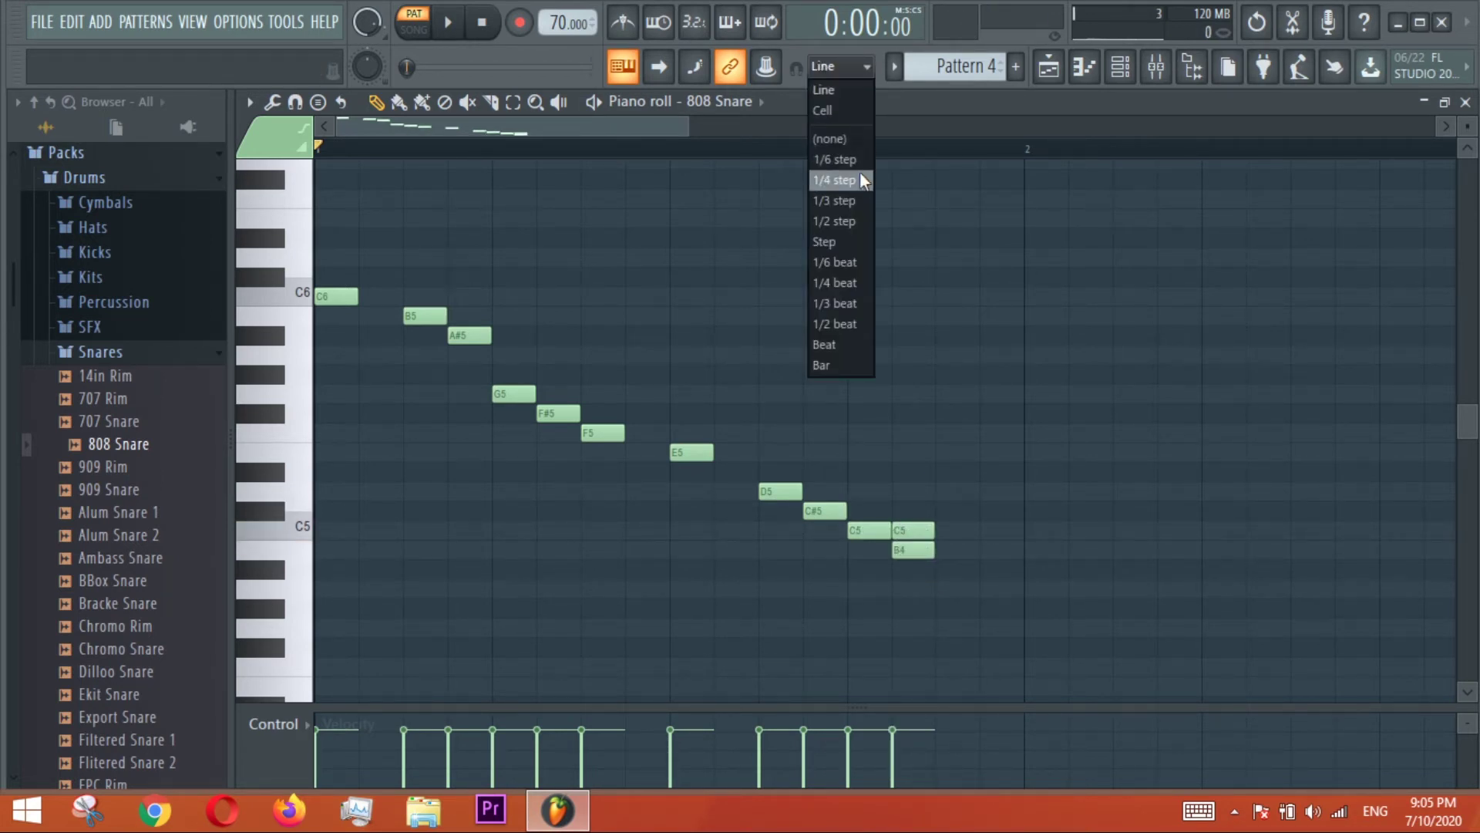
{"action": "left_click", "coordinate": [840, 180]}
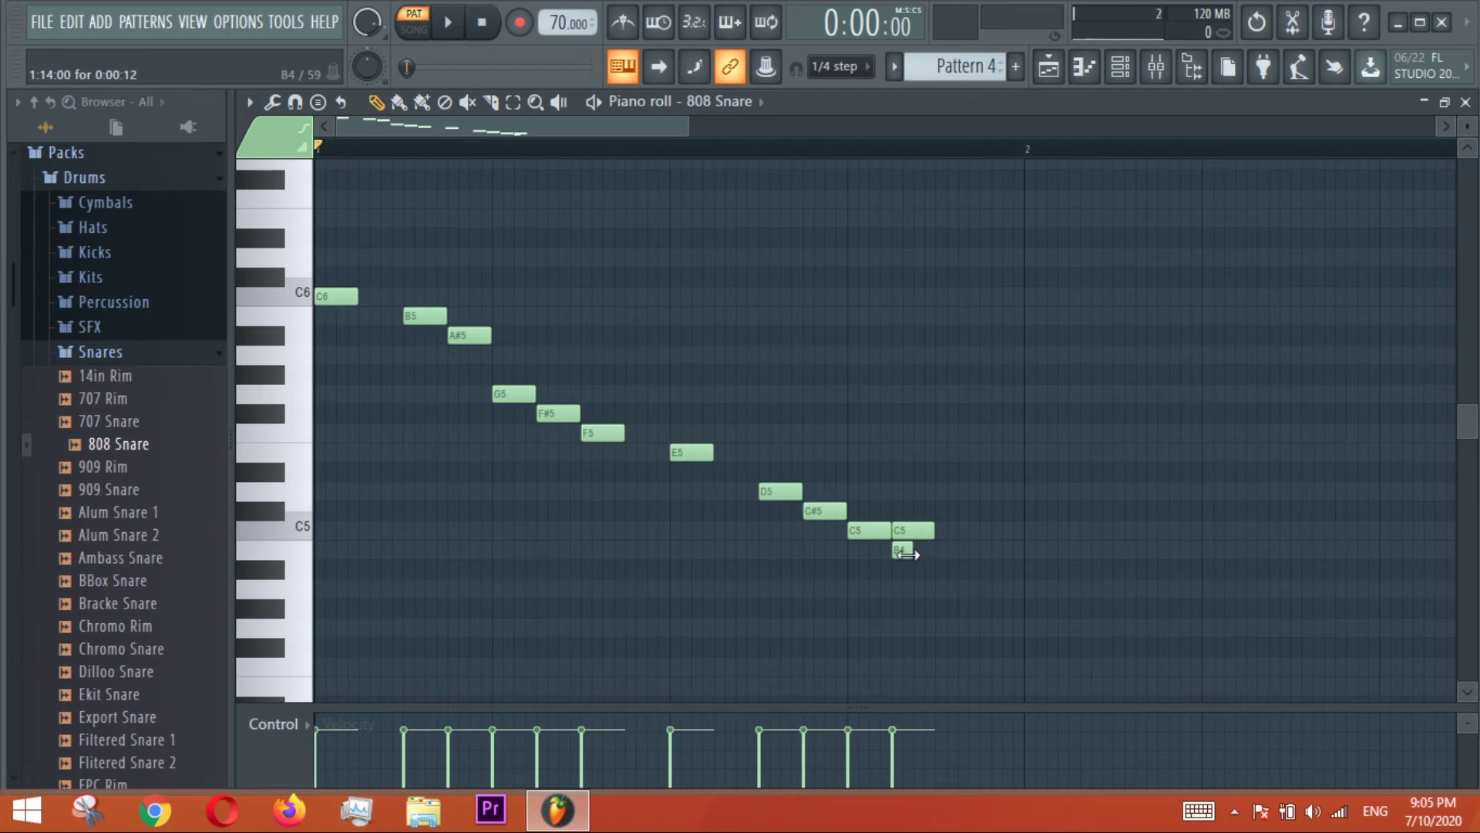
{"action": "left_click", "coordinate": [923, 551]}
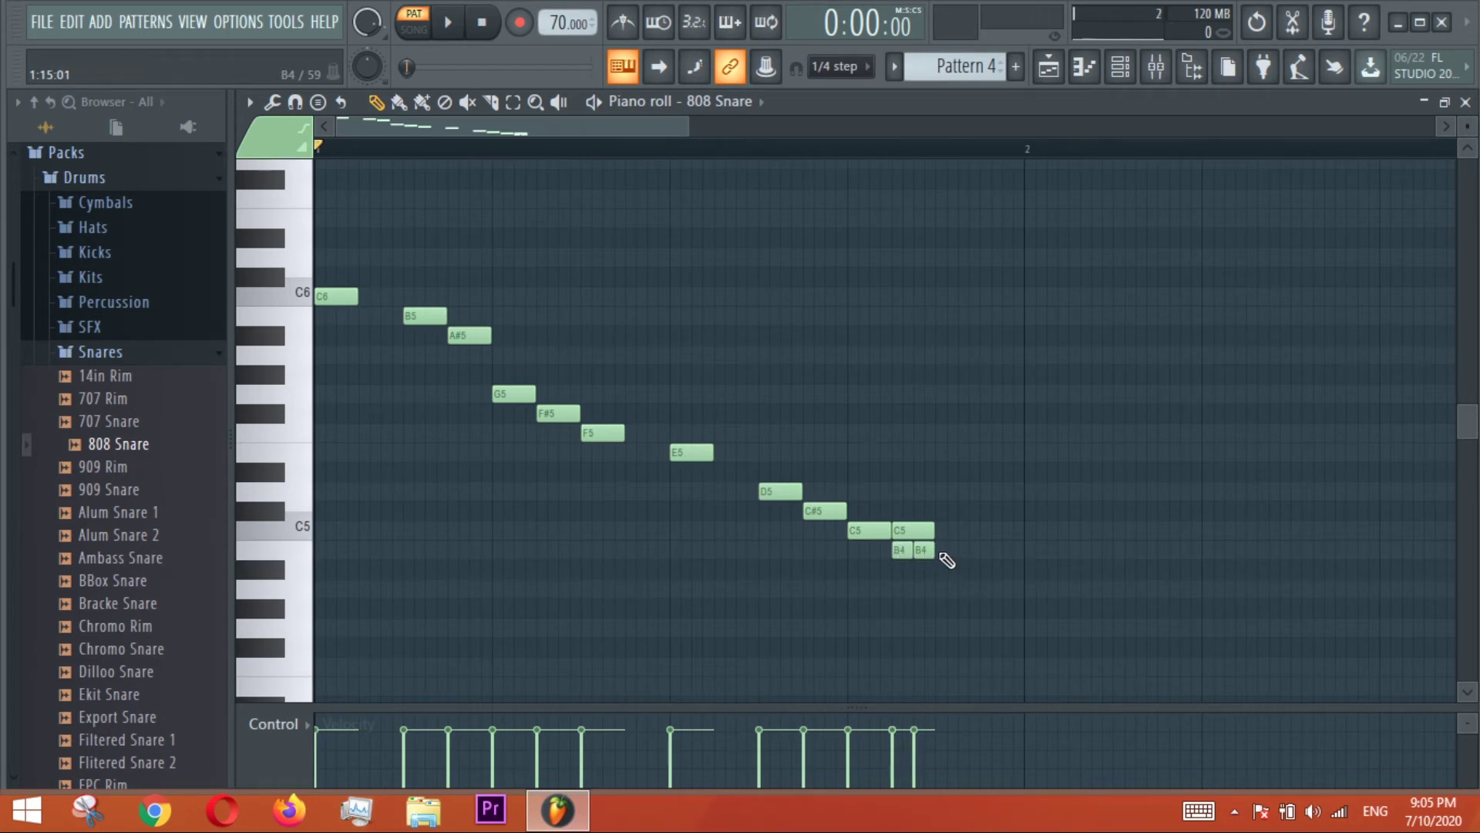
{"action": "left_click", "coordinate": [945, 550]}
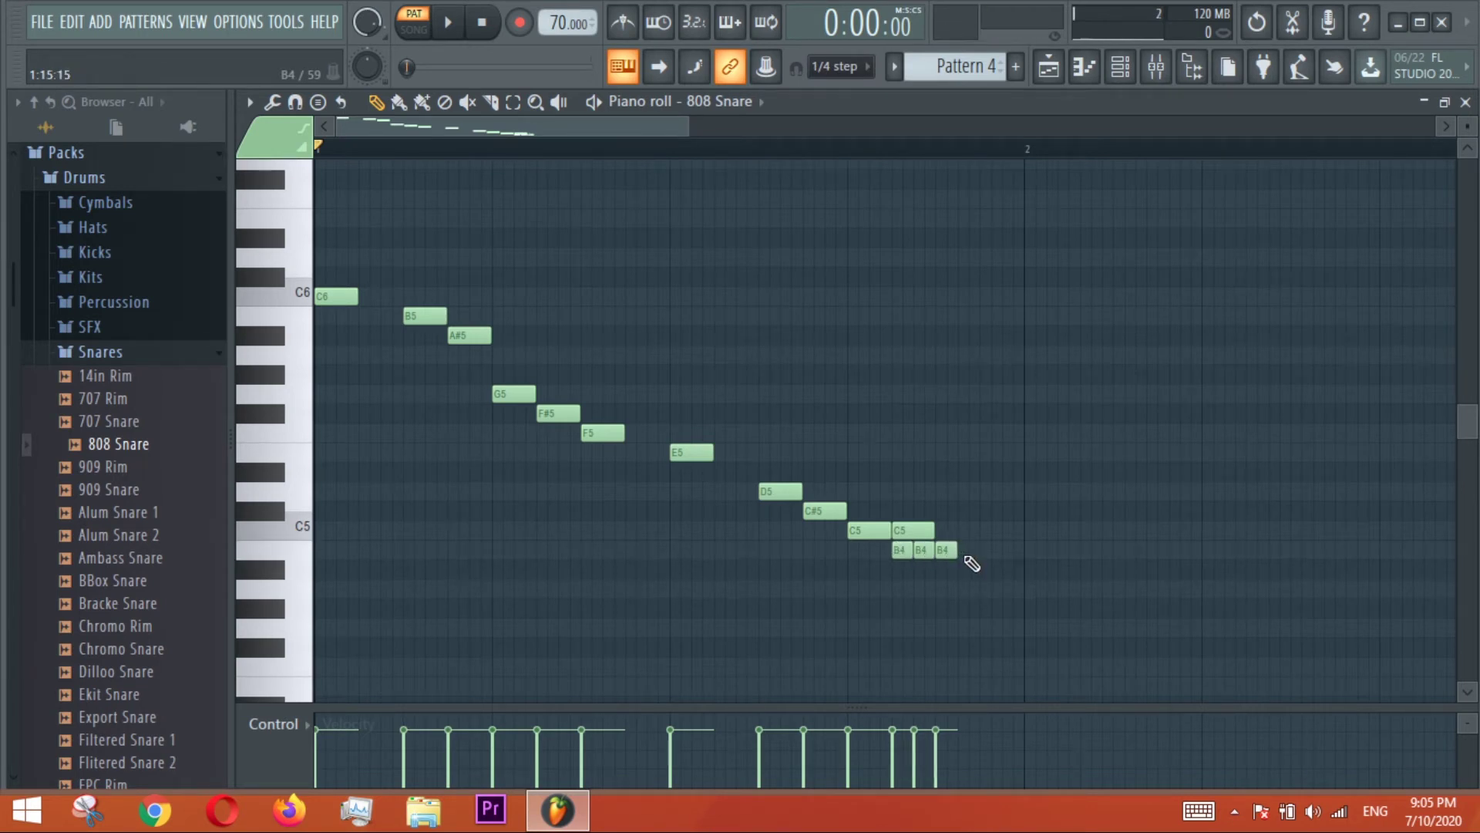
{"action": "left_click", "coordinate": [967, 550]}
{"action": "left_click", "coordinate": [988, 551]}
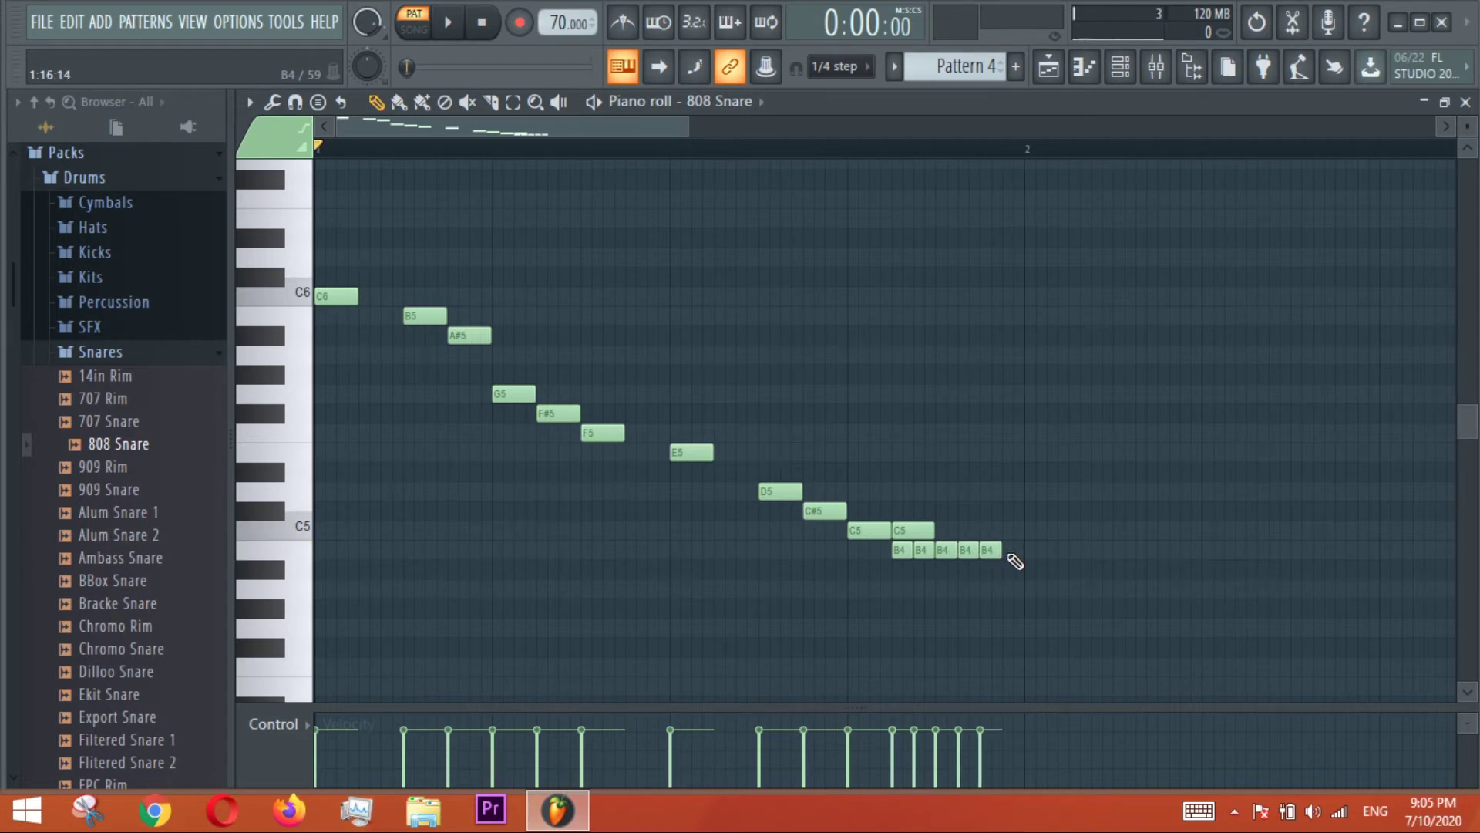
{"action": "left_click", "coordinate": [1010, 551]}
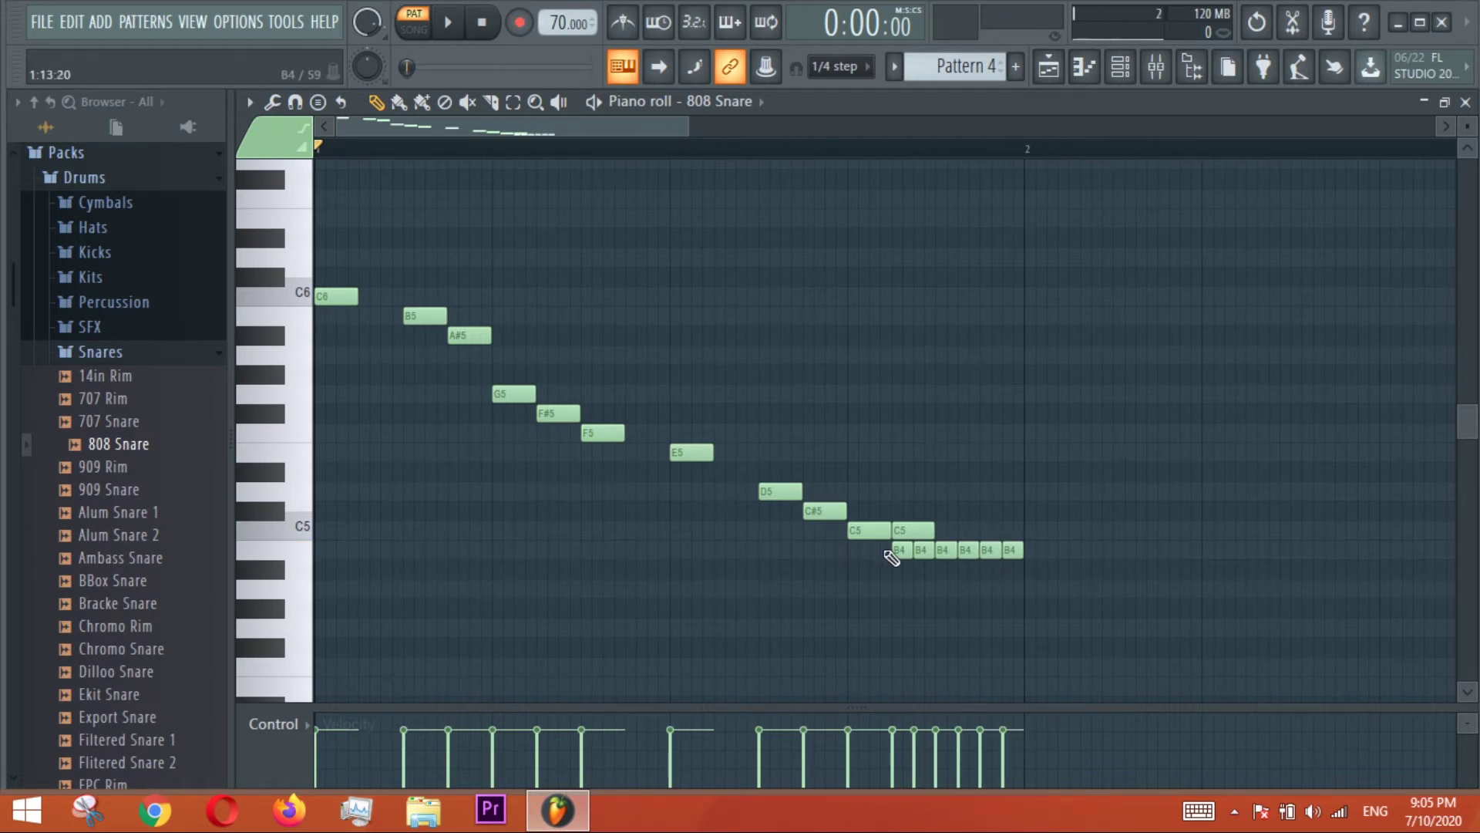
Lower the last two half-step B4 notes to A#4 and play the pattern.
{"action": "key", "text": "space"}
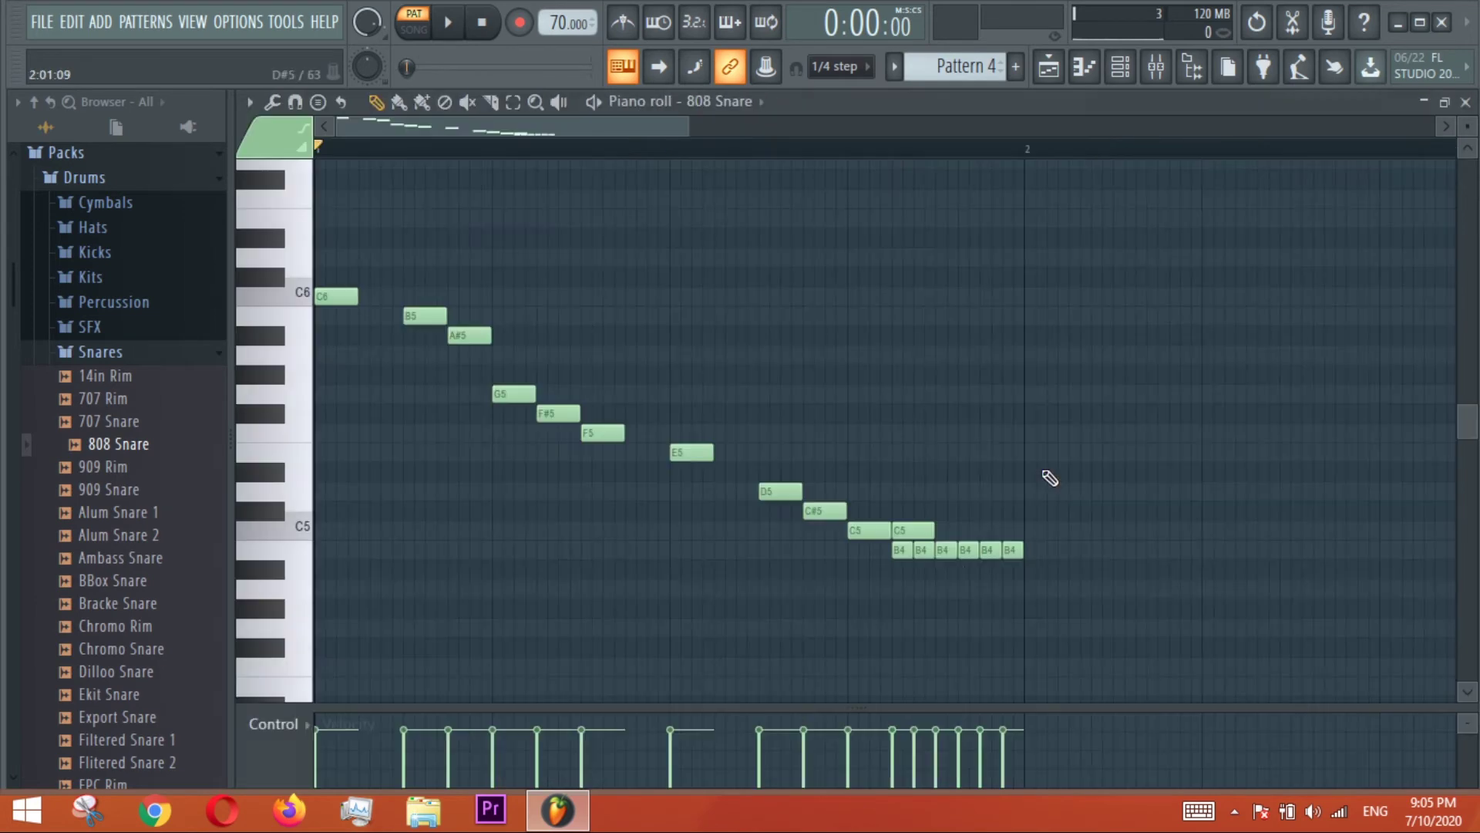
{"action": "mouse_move", "coordinate": [1013, 551]}
{"action": "left_mouse_down"}
{"action": "mouse_move", "coordinate": [1013, 571]}
{"action": "mouse_move", "coordinate": [991, 556]}
{"action": "mouse_move", "coordinate": [991, 572]}
{"action": "left_mouse_up"}
{"action": "key", "text": "space"}
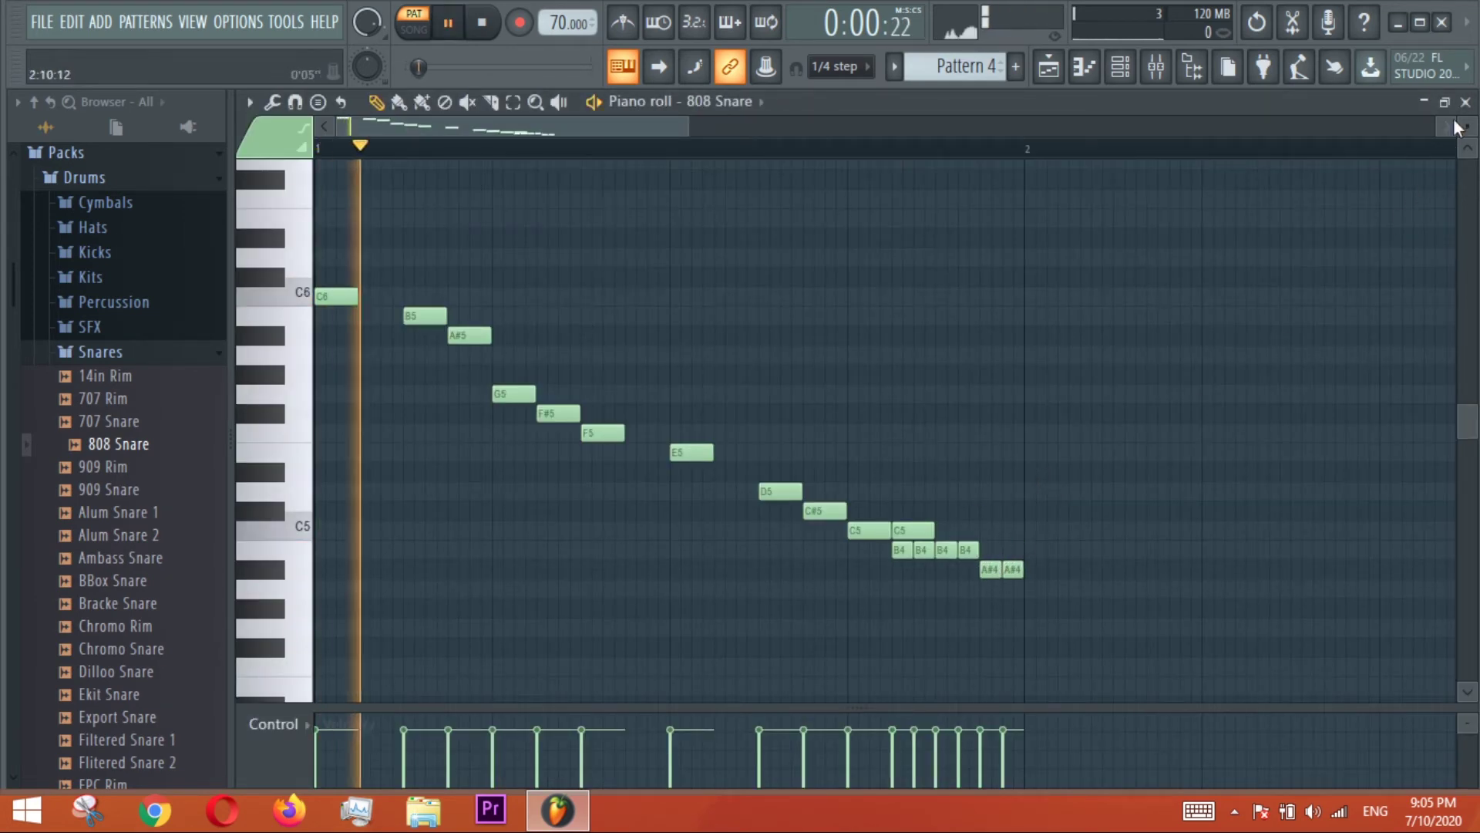
Leave the piano roll, stop playback and raise the 808 Snare channel's volume level adjustment to 136%.
{"action": "left_click", "coordinate": [1466, 103]}
{"action": "left_click", "coordinate": [748, 462]}
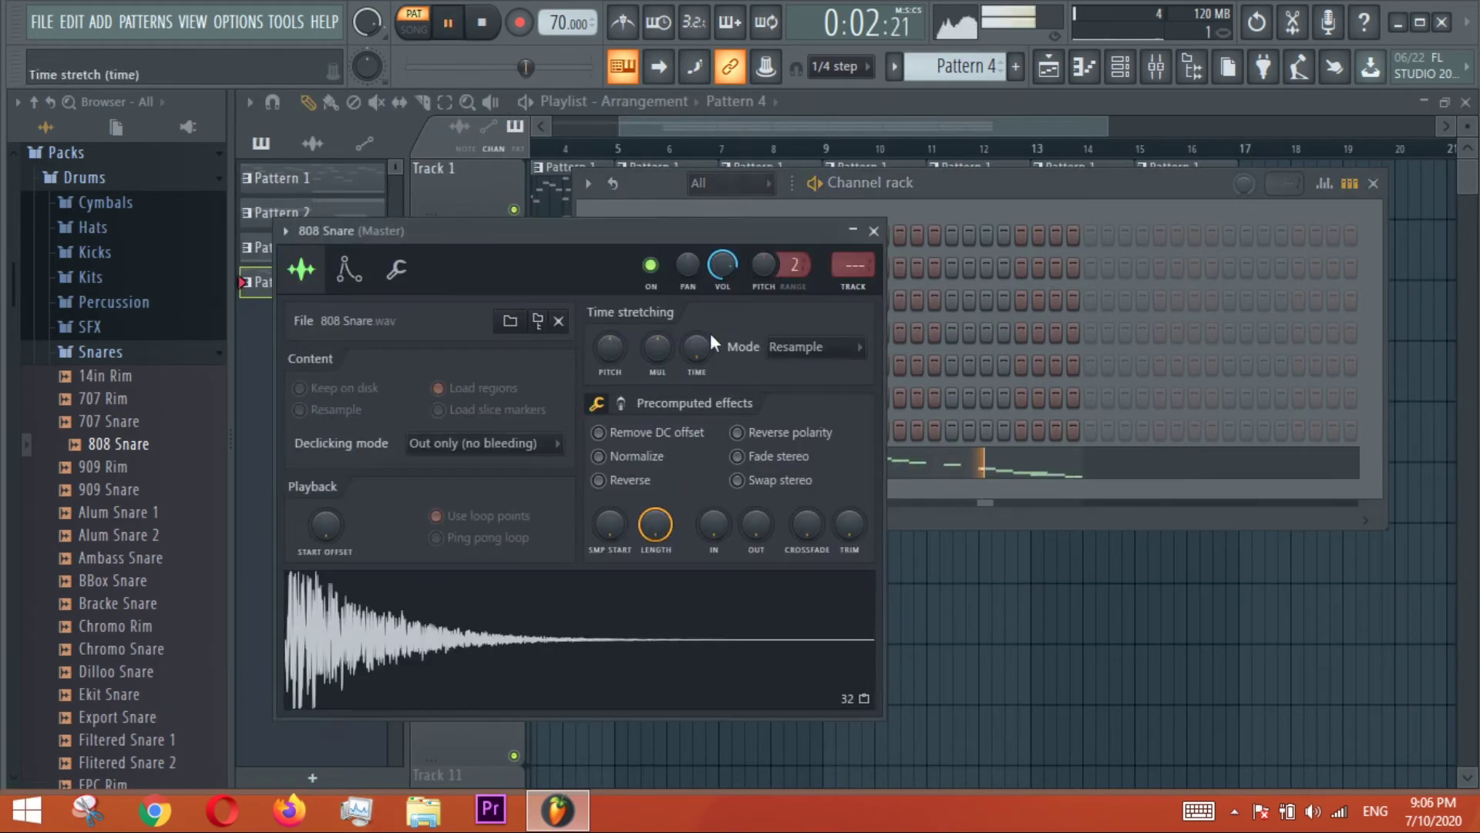
{"action": "key", "text": "space"}
{"action": "left_click", "coordinate": [396, 269]}
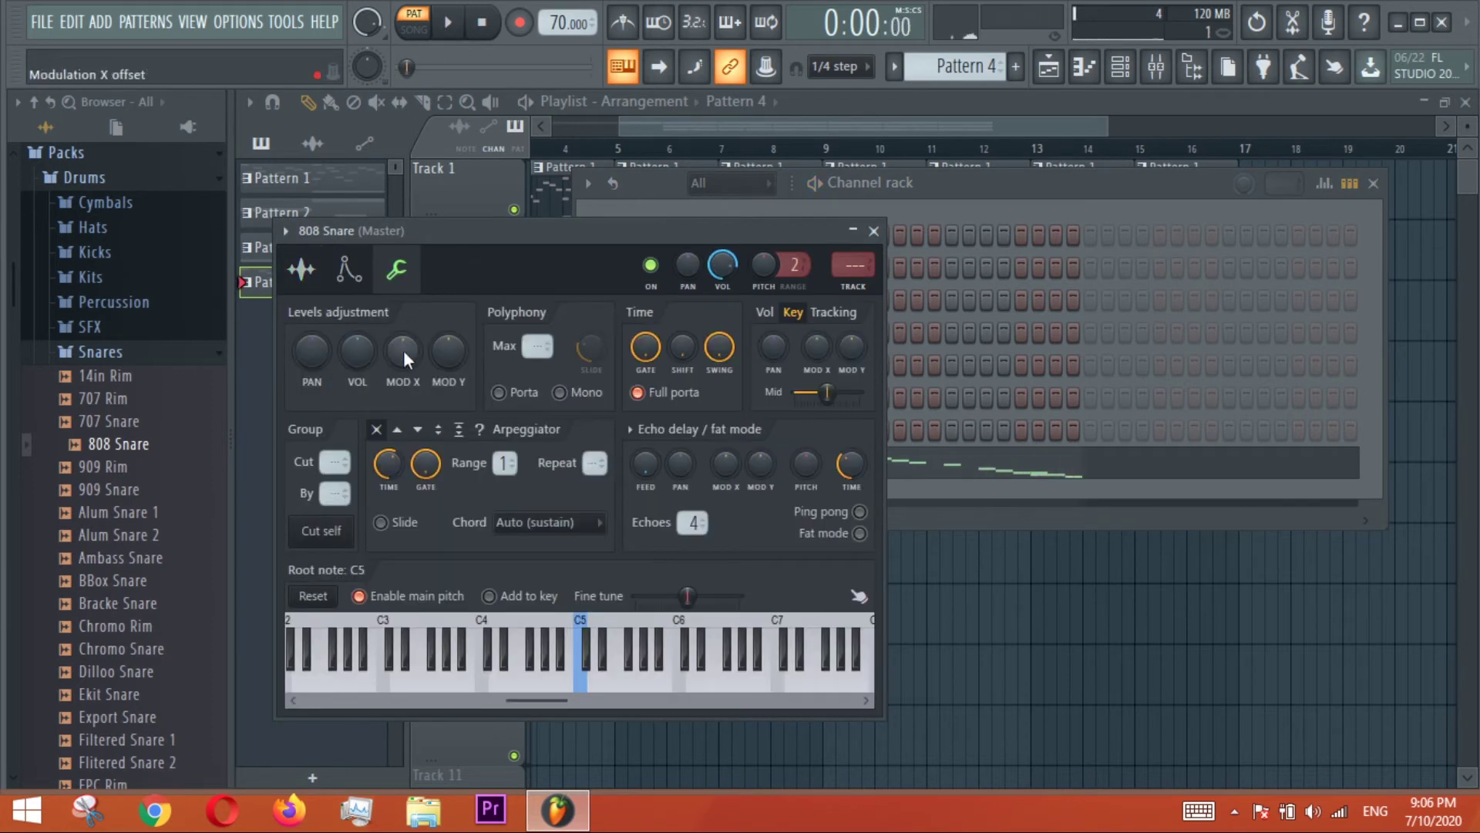
{"action": "left_click_drag", "start_coordinate": [352, 366], "coordinate": [352, 340]}
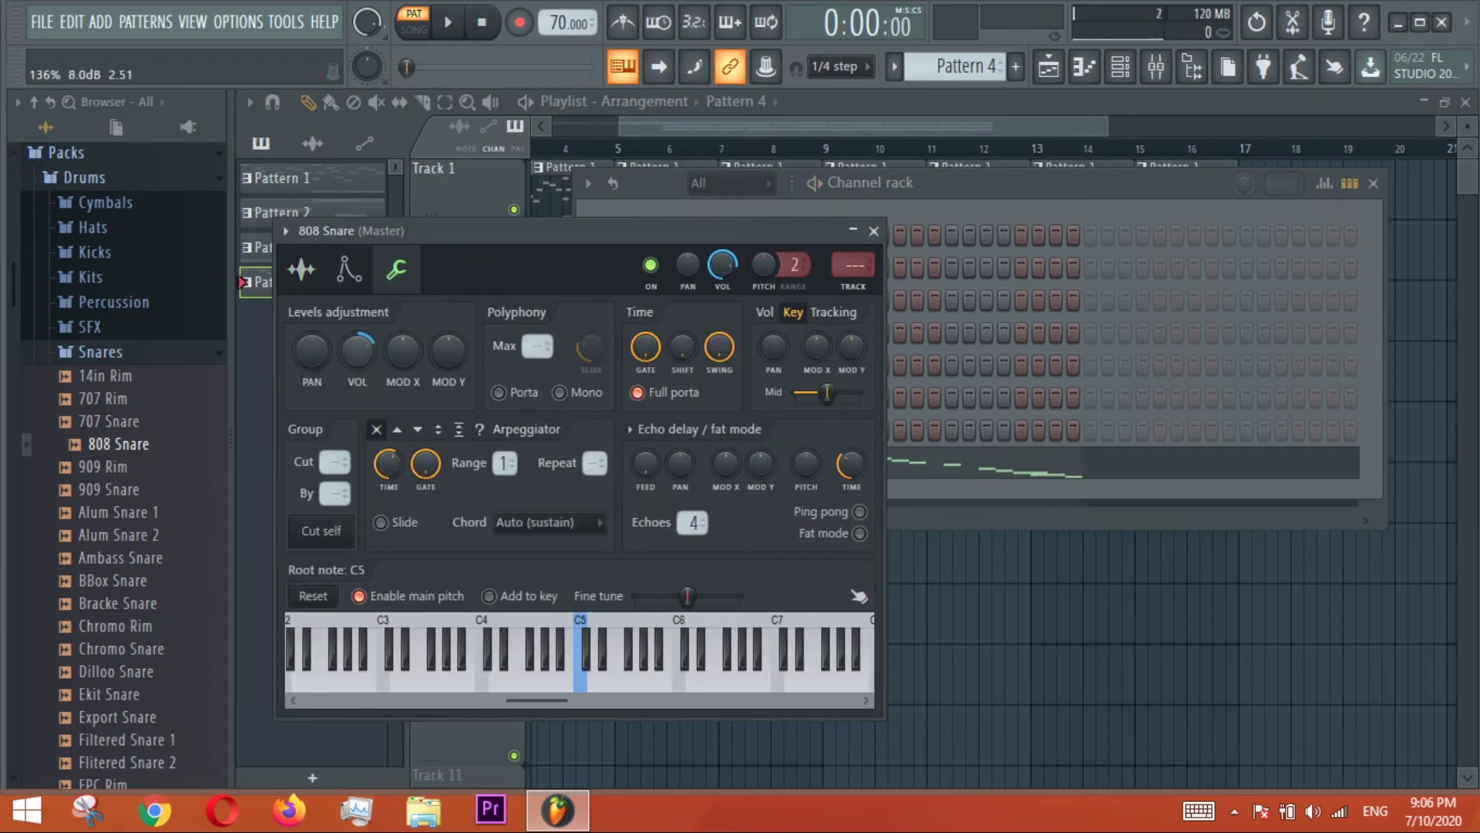
Audition Pattern 4 with the louder snare and return to the unobstructed playlist with playback stopped.
{"action": "key", "text": "space"}
{"action": "left_click", "coordinate": [873, 230]}
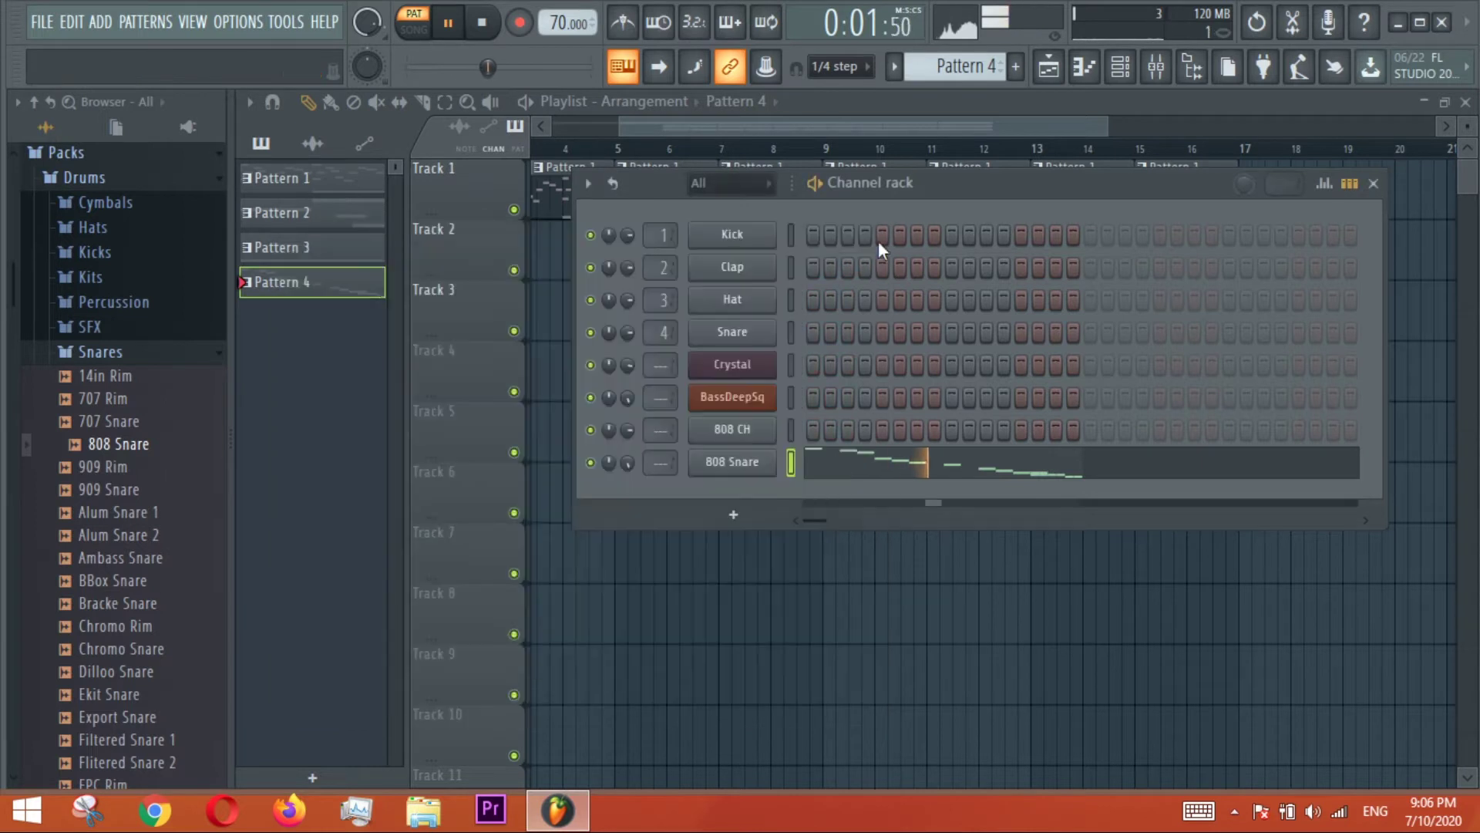
{"action": "key", "text": "space"}
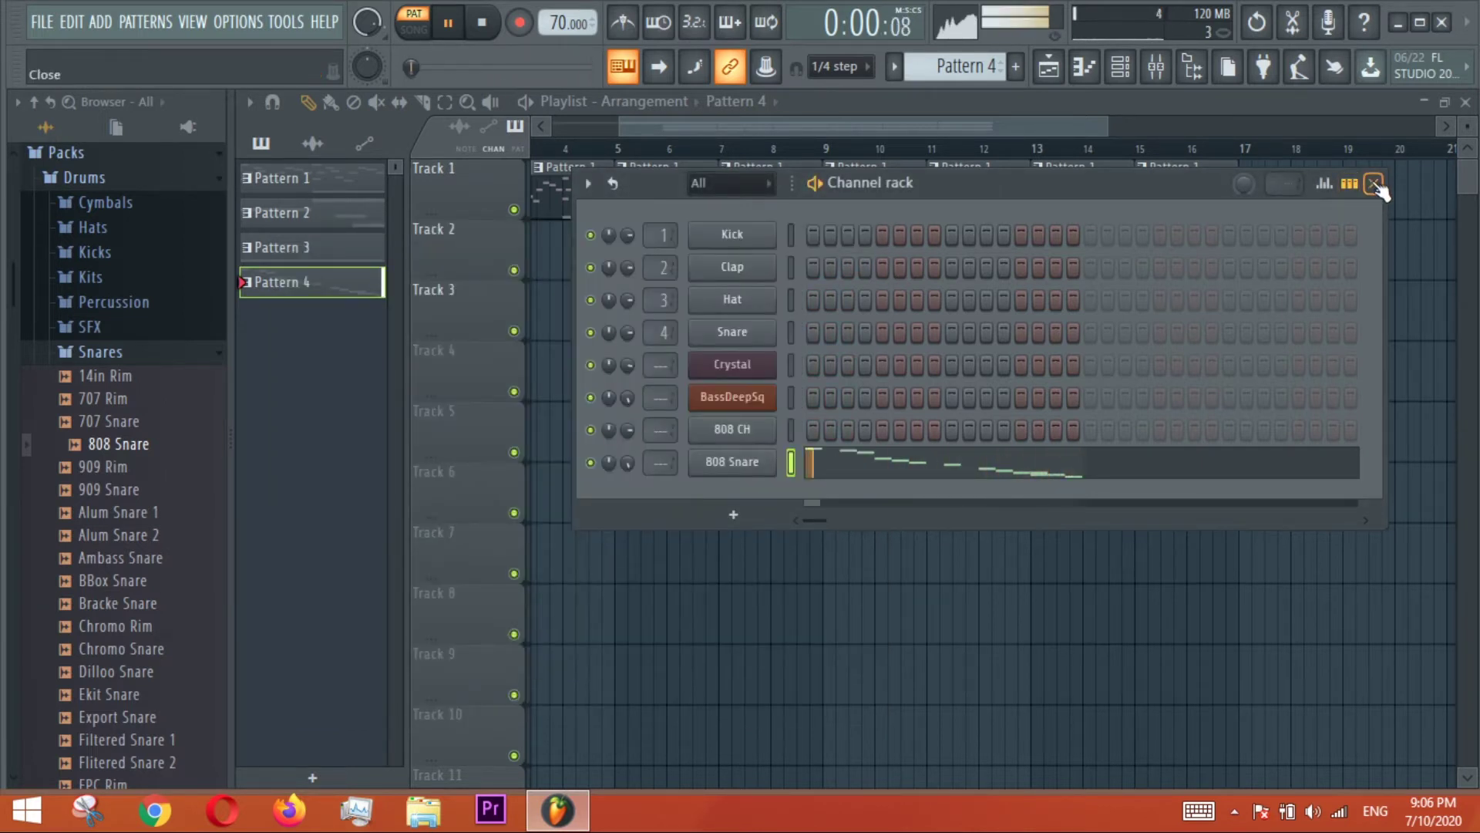
{"action": "left_click", "coordinate": [1371, 185]}
Set the snap to Line and place a Pattern 4 clip on Track 4 at the start of bar 17.
{"action": "left_click", "coordinate": [1241, 363]}
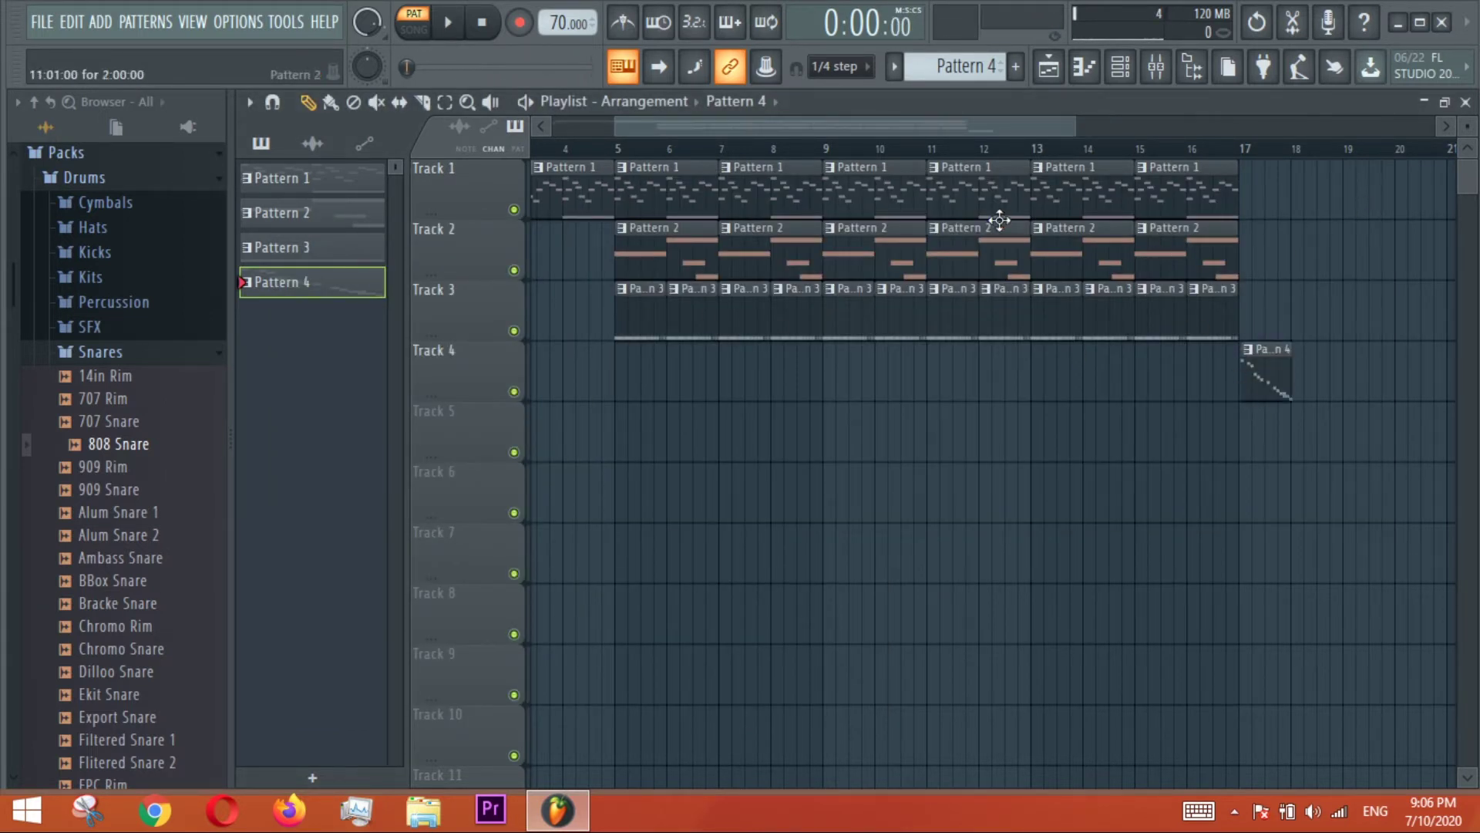
{"action": "left_click_drag", "start_coordinate": [928, 123], "coordinate": [974, 136]}
{"action": "left_click", "coordinate": [865, 71]}
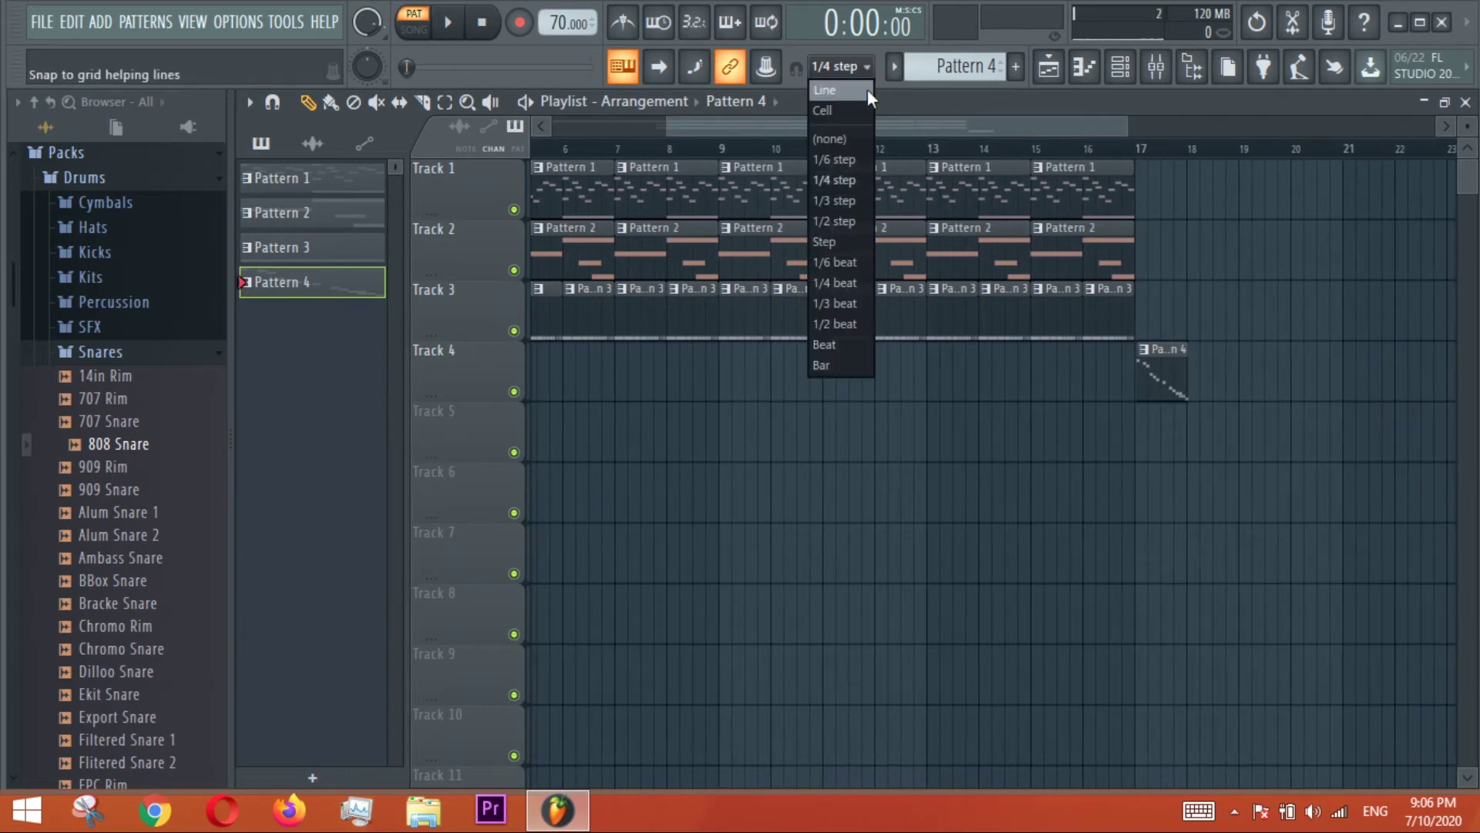
{"action": "left_click", "coordinate": [867, 89]}
{"action": "right_click", "coordinate": [1153, 365]}
{"action": "left_click", "coordinate": [1141, 382]}
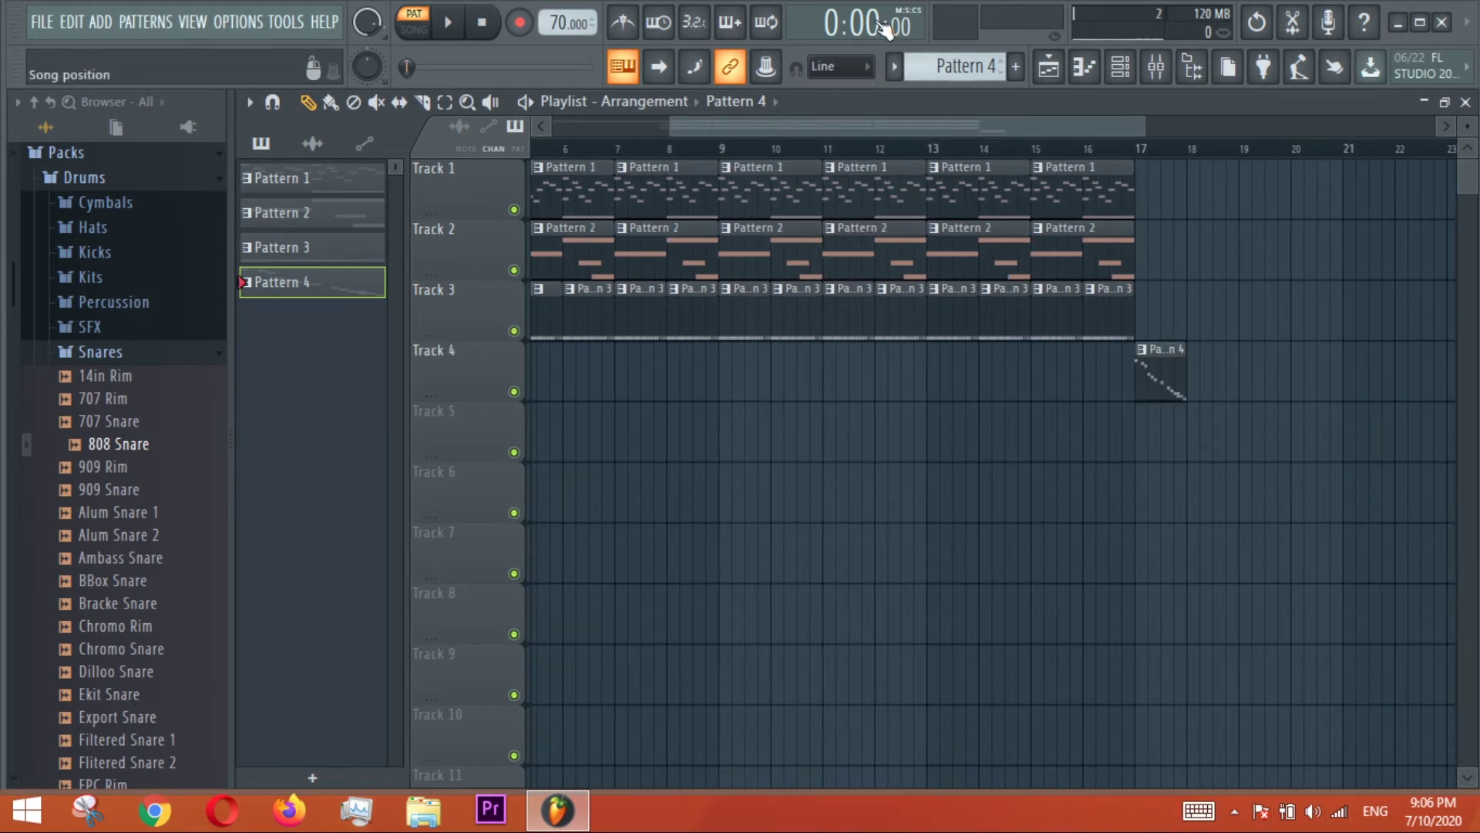
Create Pattern 5 and load the 808 Kick sample from the Kicks drum pack onto the Kick channel.
{"action": "left_click", "coordinate": [1083, 67]}
{"action": "scroll", "coordinate": [982, 72], "scroll_direction": "down", "scroll_amount": 1}
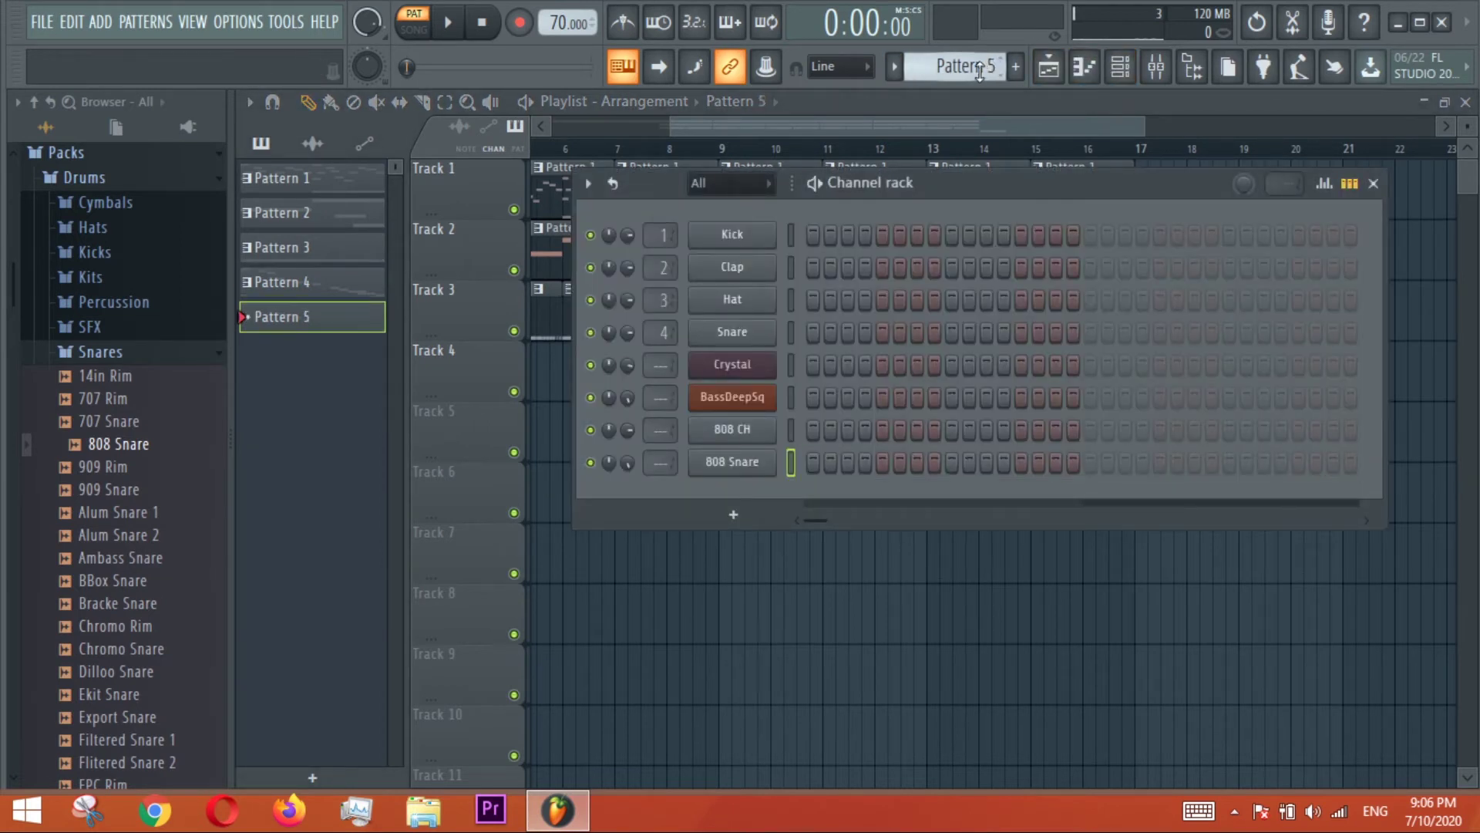
{"action": "left_click", "coordinate": [134, 353]}
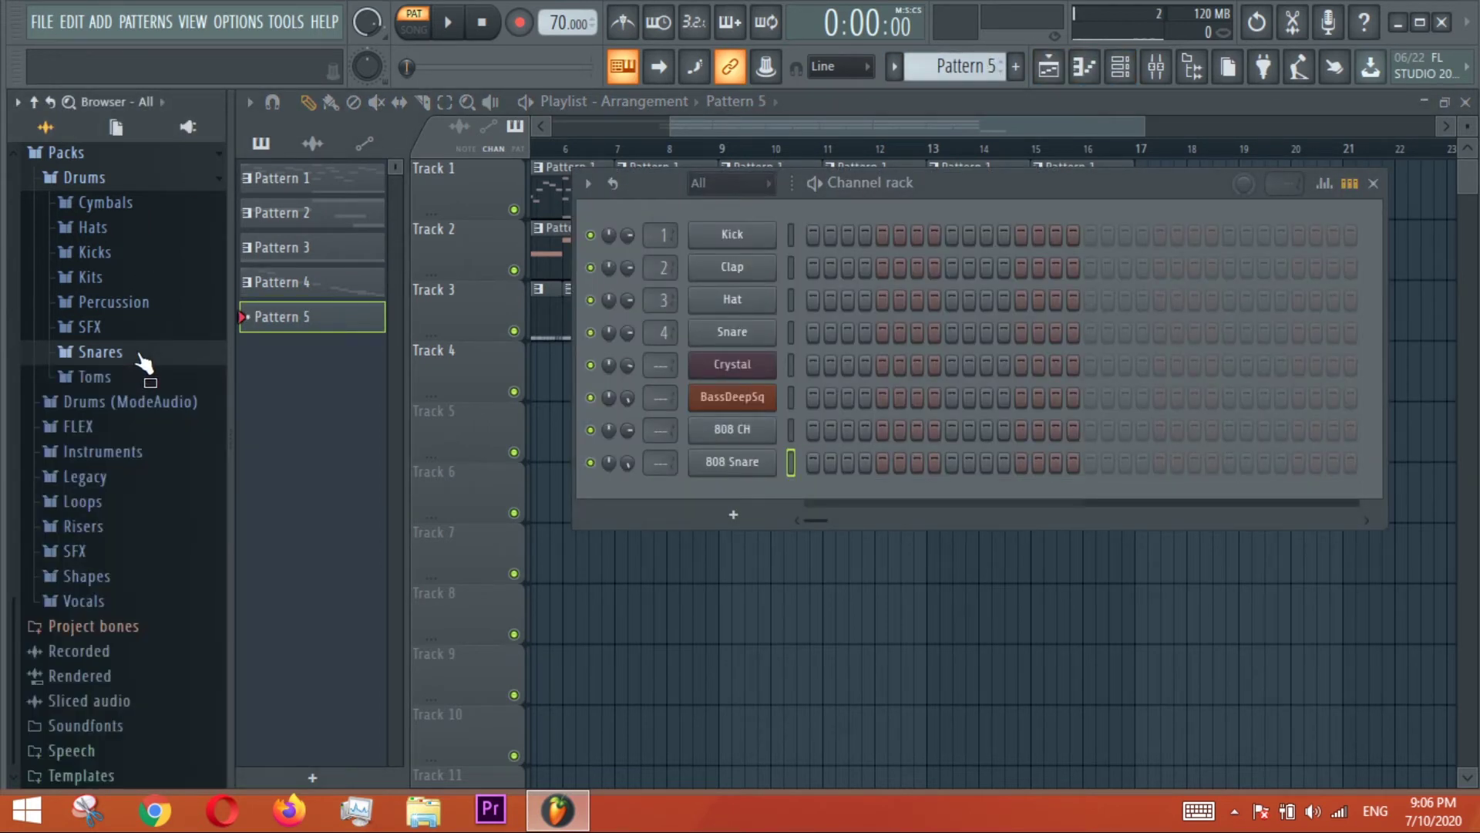
{"action": "left_click", "coordinate": [118, 252]}
{"action": "left_click_drag", "start_coordinate": [136, 321], "coordinate": [736, 235]}
Raise the 808 Kick's volume level adjustment while auditioning it, and program kick hits on steps 1, 9, 12, 14 and 16.
{"action": "left_click", "coordinate": [737, 236]}
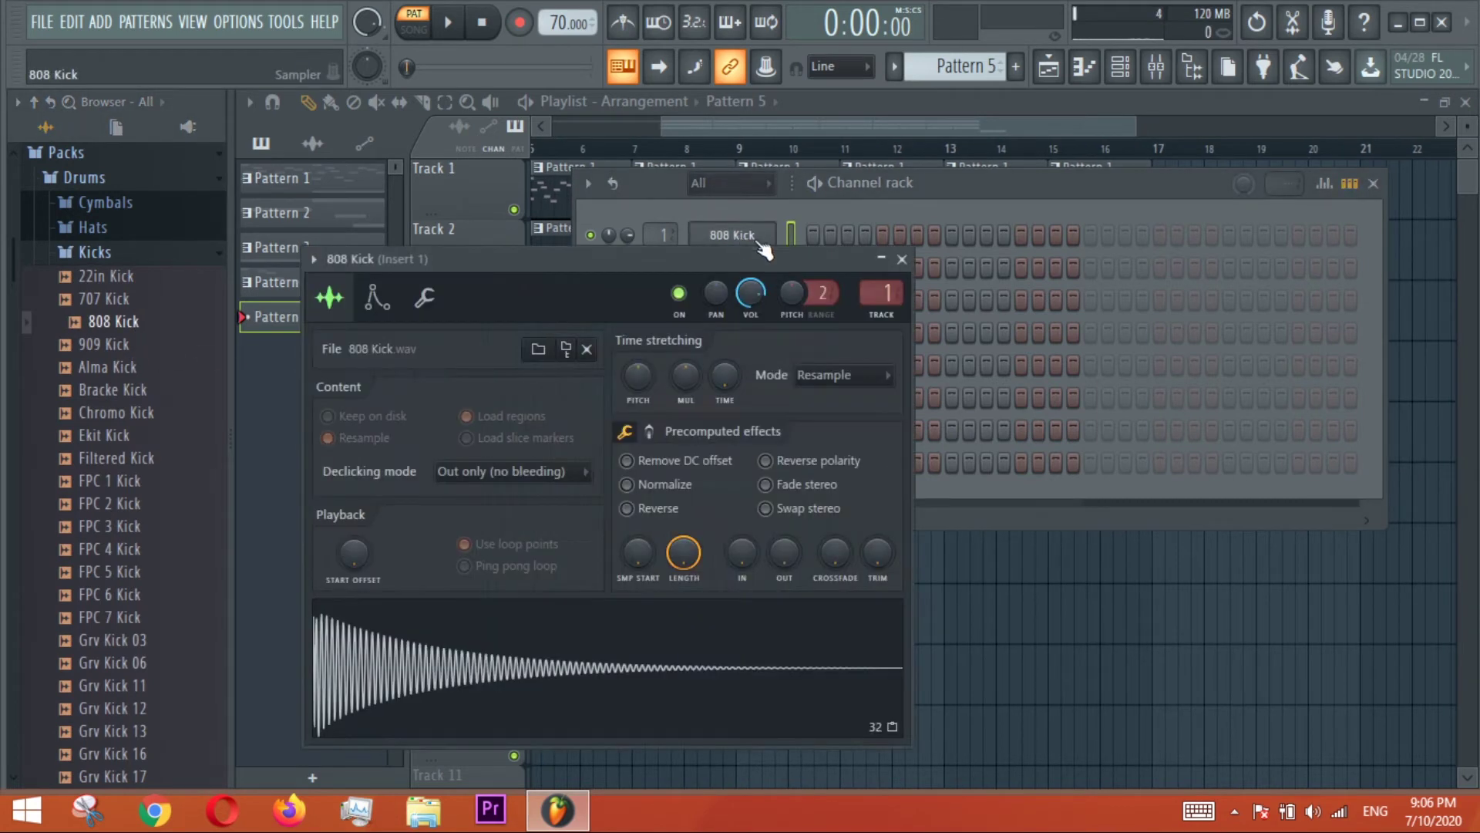
{"action": "left_click", "coordinate": [424, 297]}
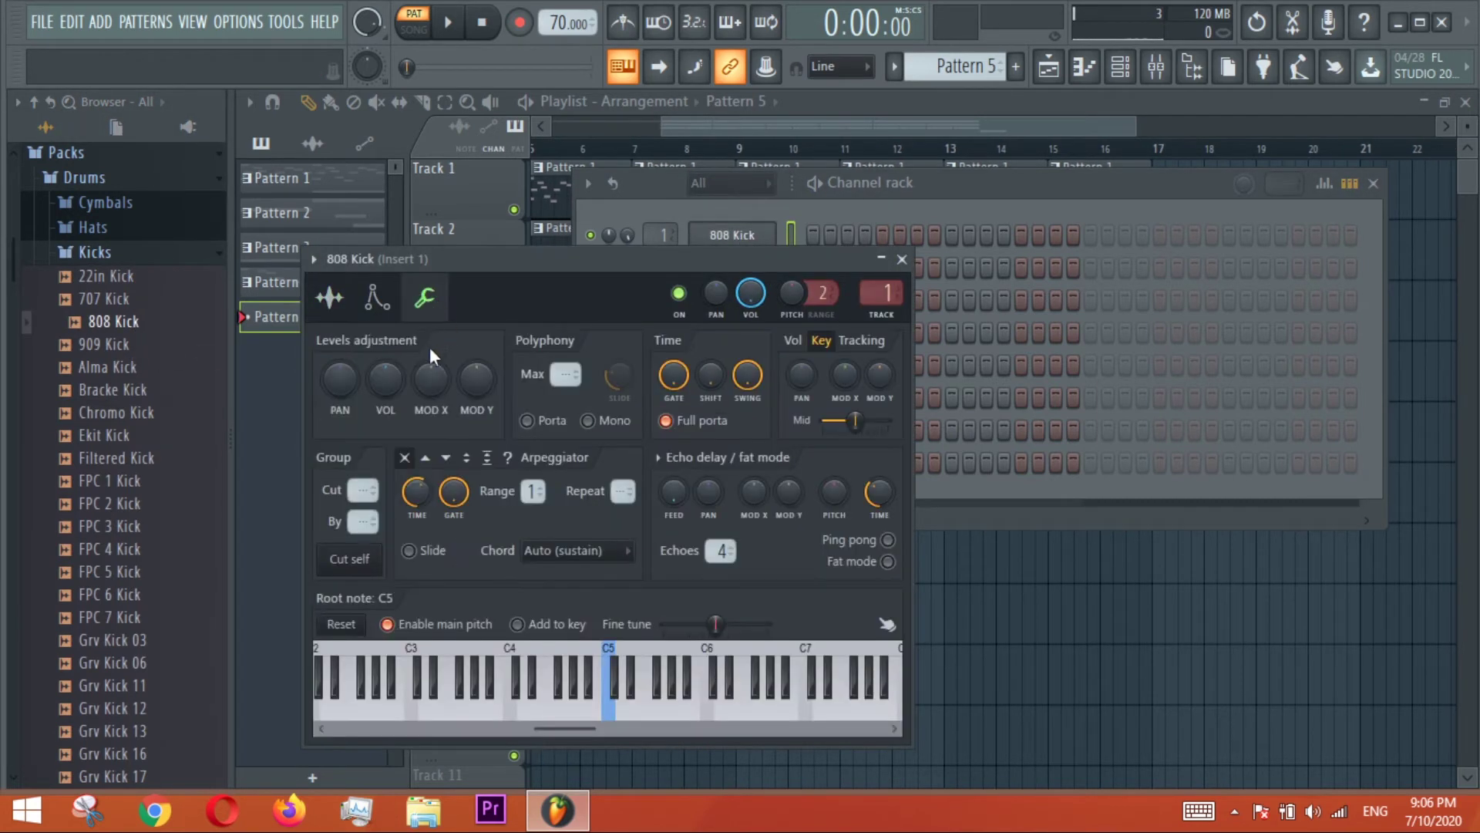
{"action": "left_click_drag", "start_coordinate": [386, 378], "coordinate": [385, 354]}
{"action": "key", "text": "q"}
{"action": "key", "text": "q"}
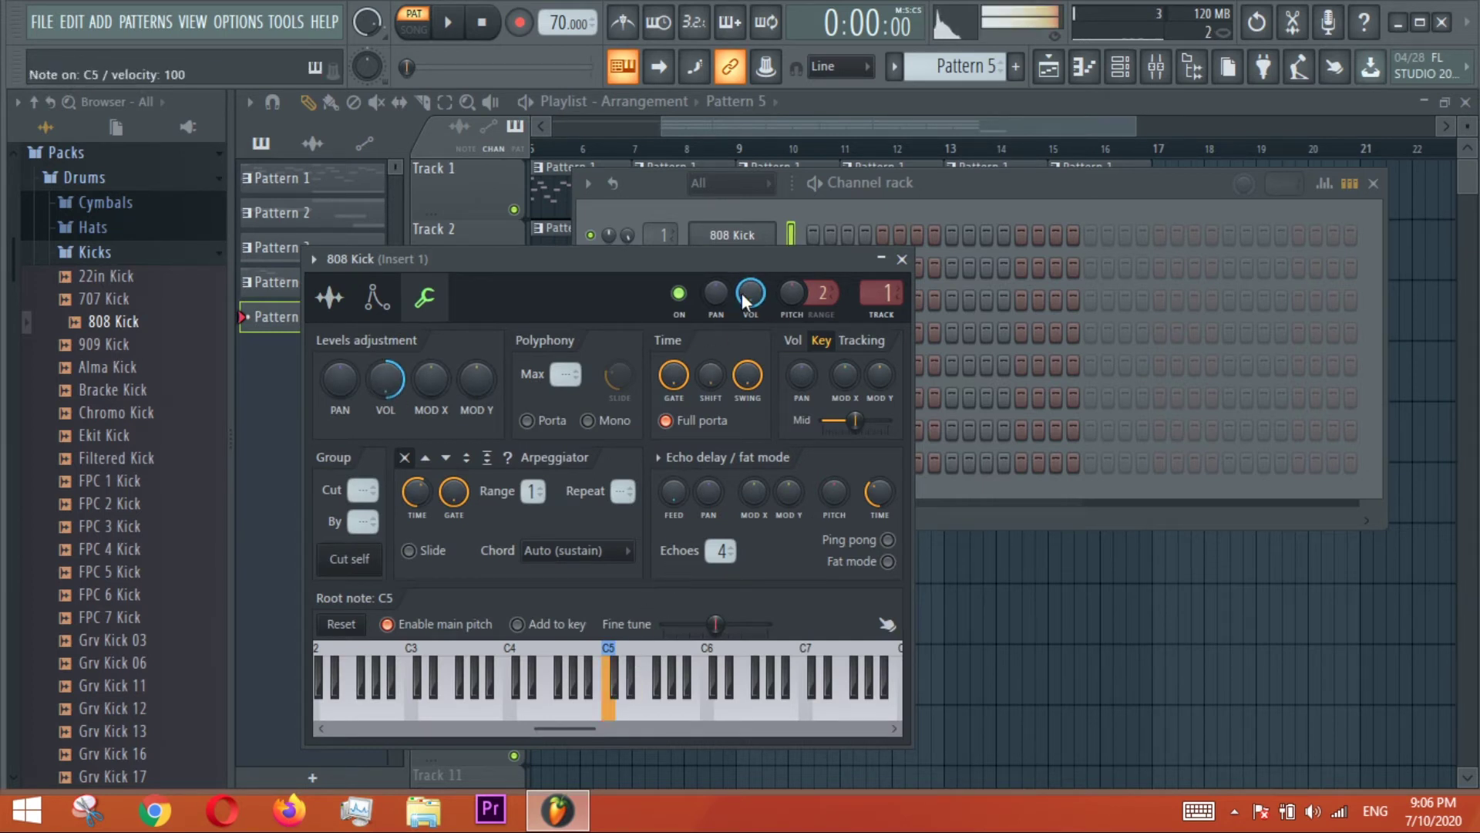
{"action": "key", "text": "q"}
{"action": "key", "text": "q"}
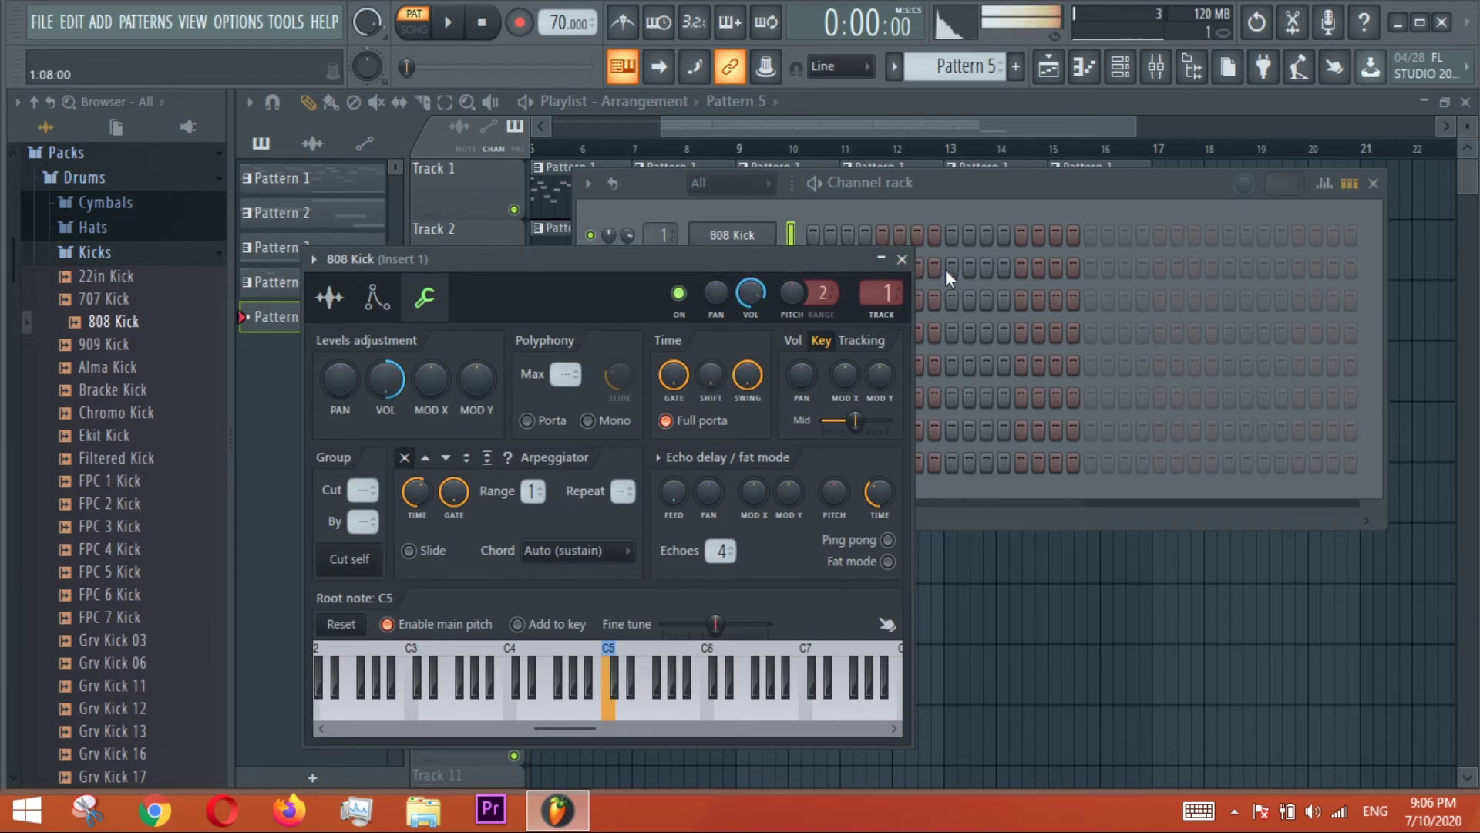
{"action": "left_click", "coordinate": [902, 259]}
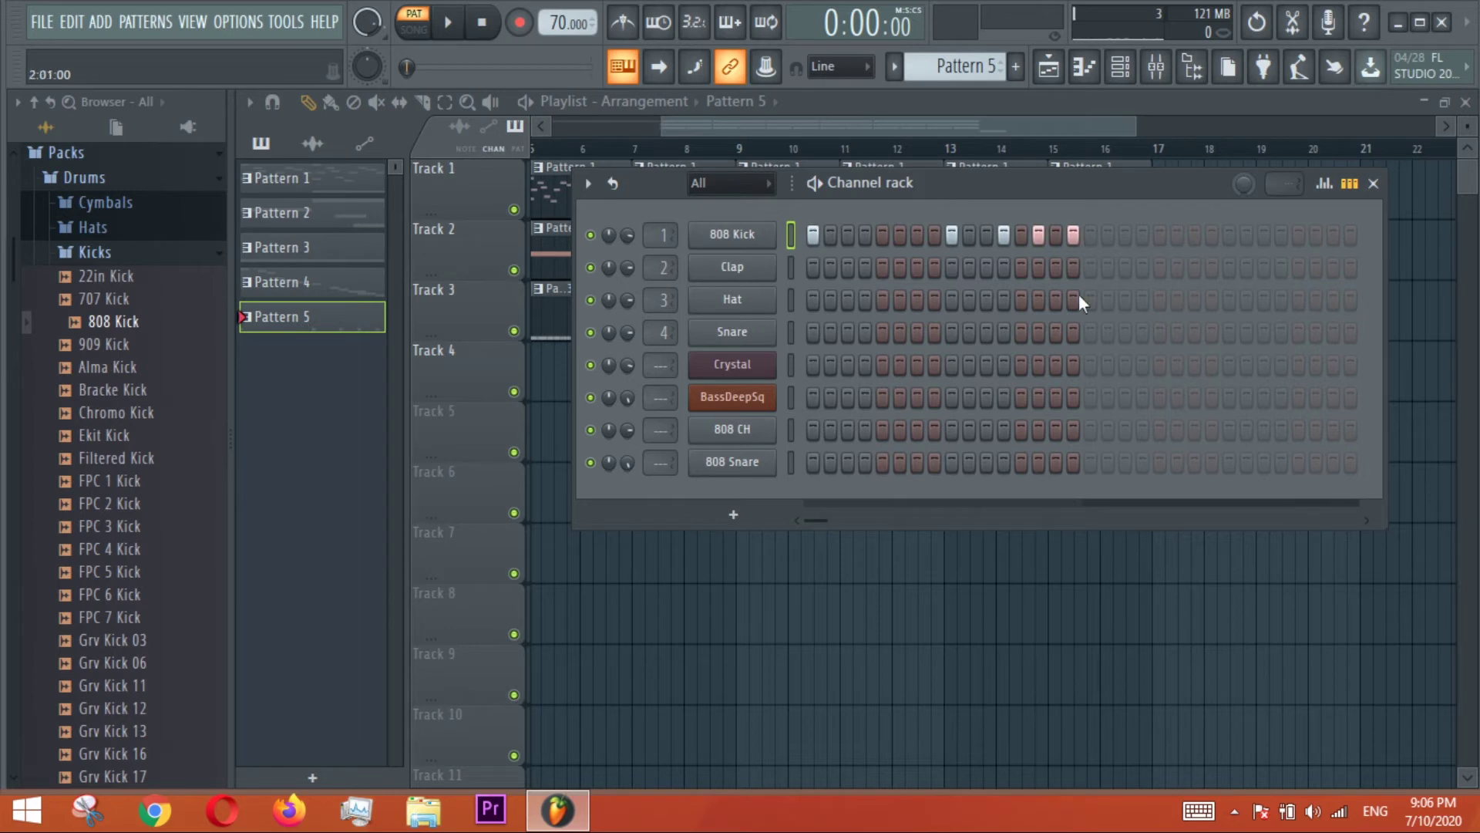
Load Flitered Snare 2 from the Snares drum pack onto the Snare channel and turn on its steps 3, 8 and 15.
{"action": "left_click", "coordinate": [94, 252]}
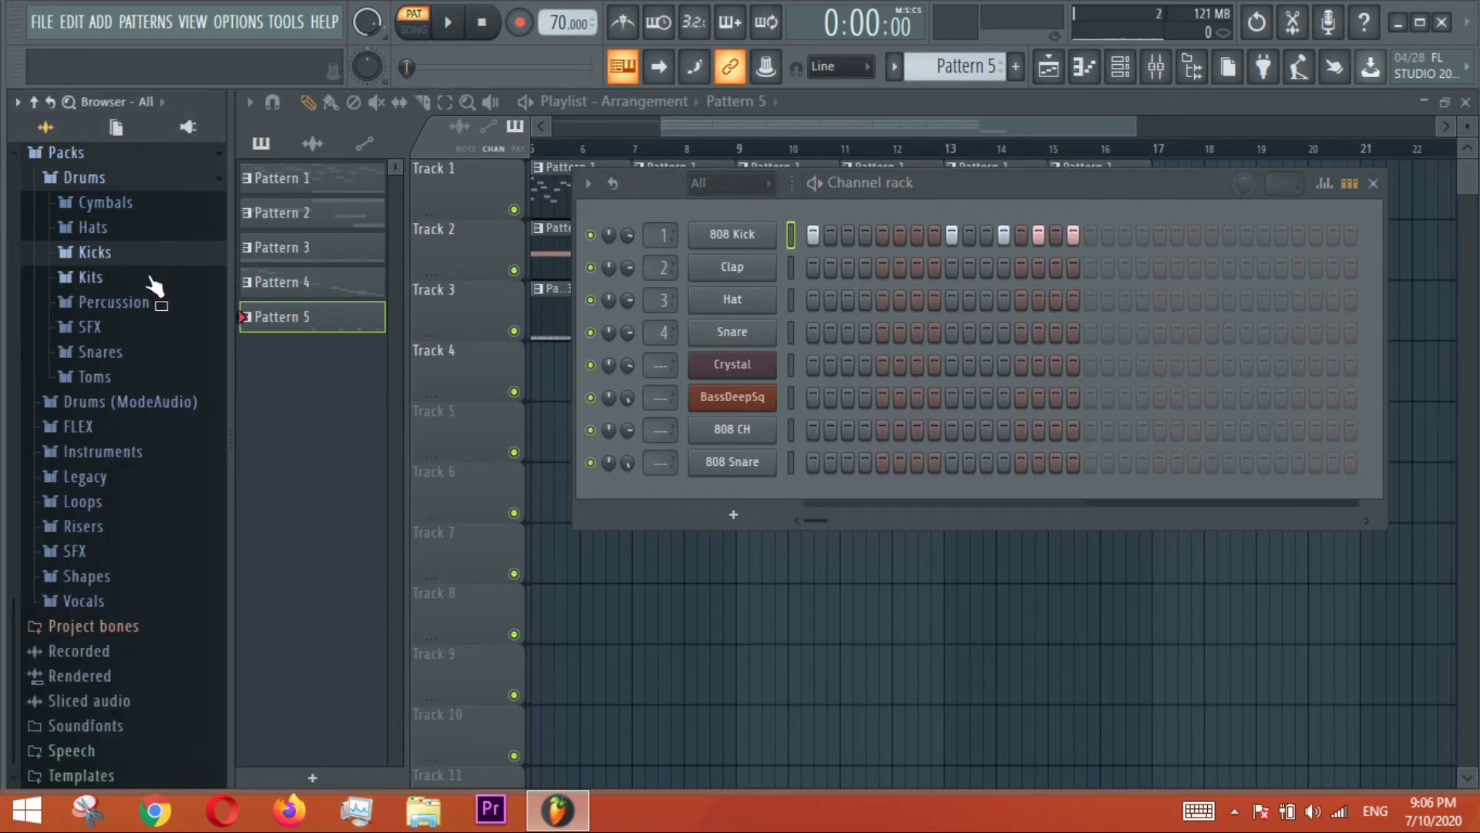
{"action": "left_click", "coordinate": [166, 357]}
{"action": "scroll", "coordinate": [174, 421], "scroll_direction": "down", "scroll_amount": 10}
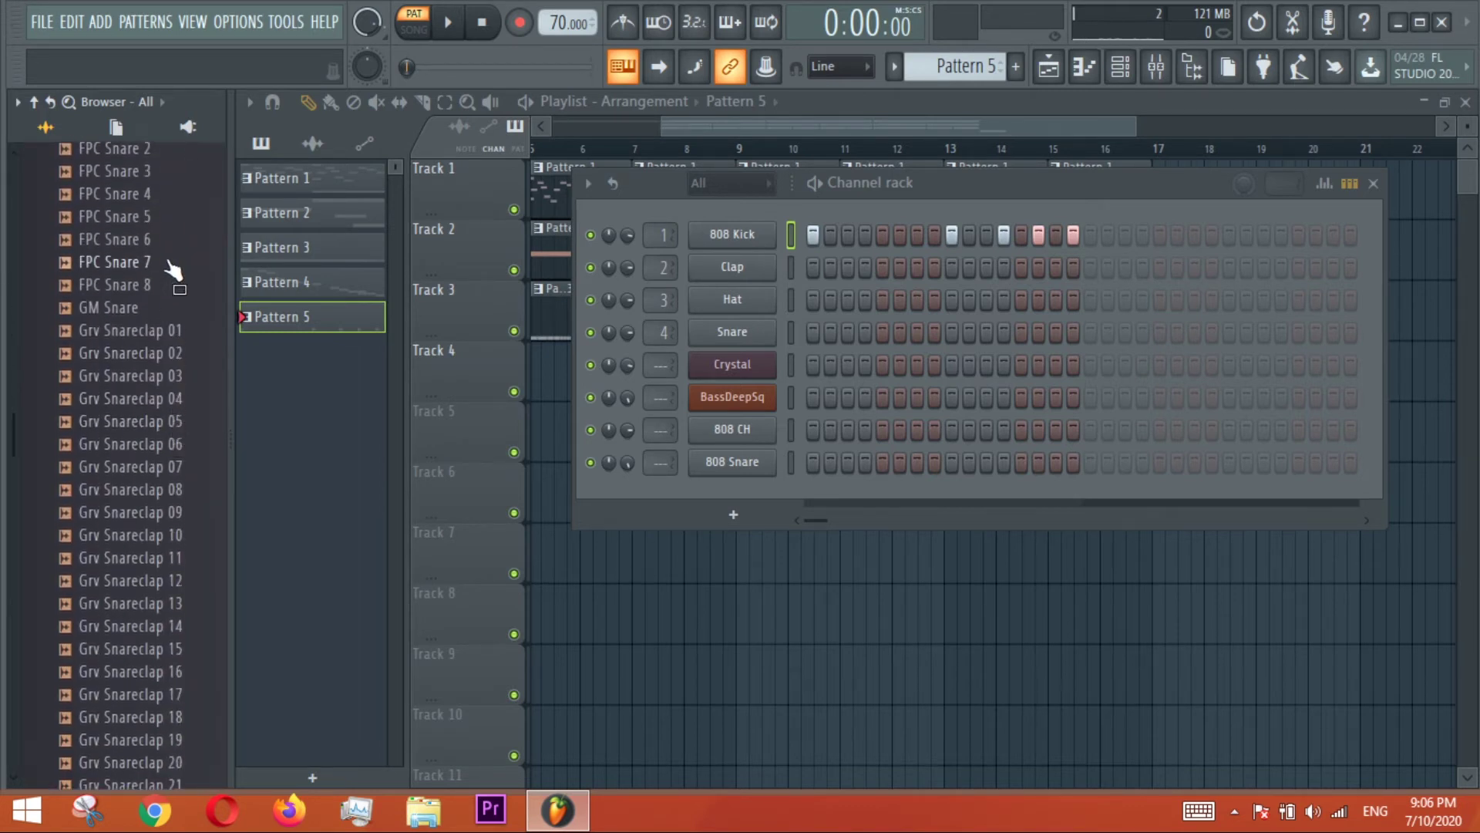
{"action": "scroll", "coordinate": [171, 266], "scroll_direction": "down", "scroll_amount": 6}
{"action": "scroll", "coordinate": [171, 265], "scroll_direction": "up", "scroll_amount": 8}
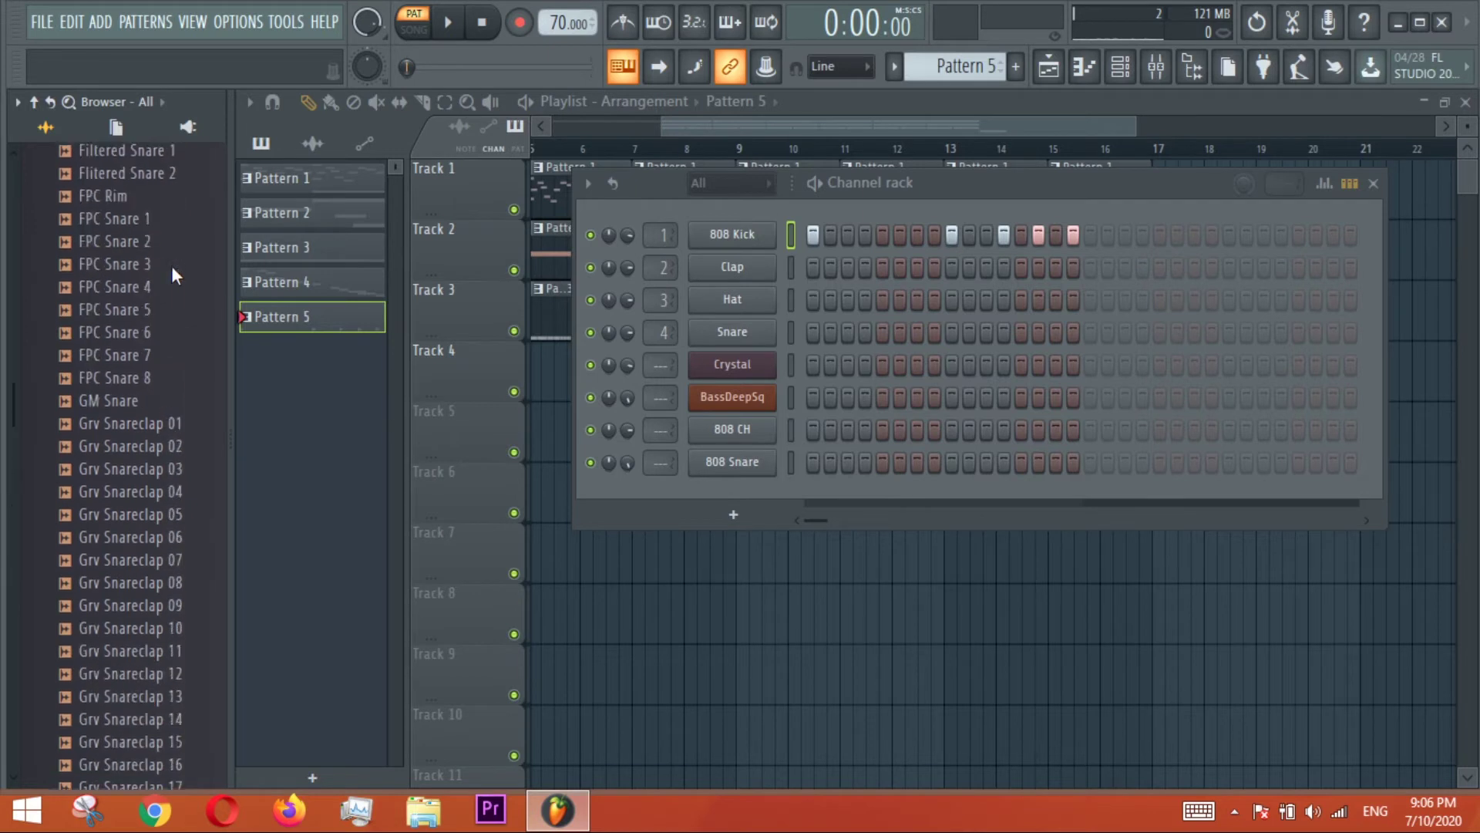
{"action": "left_click", "coordinate": [165, 218]}
{"action": "left_click_drag", "start_coordinate": [168, 231], "coordinate": [748, 330]}
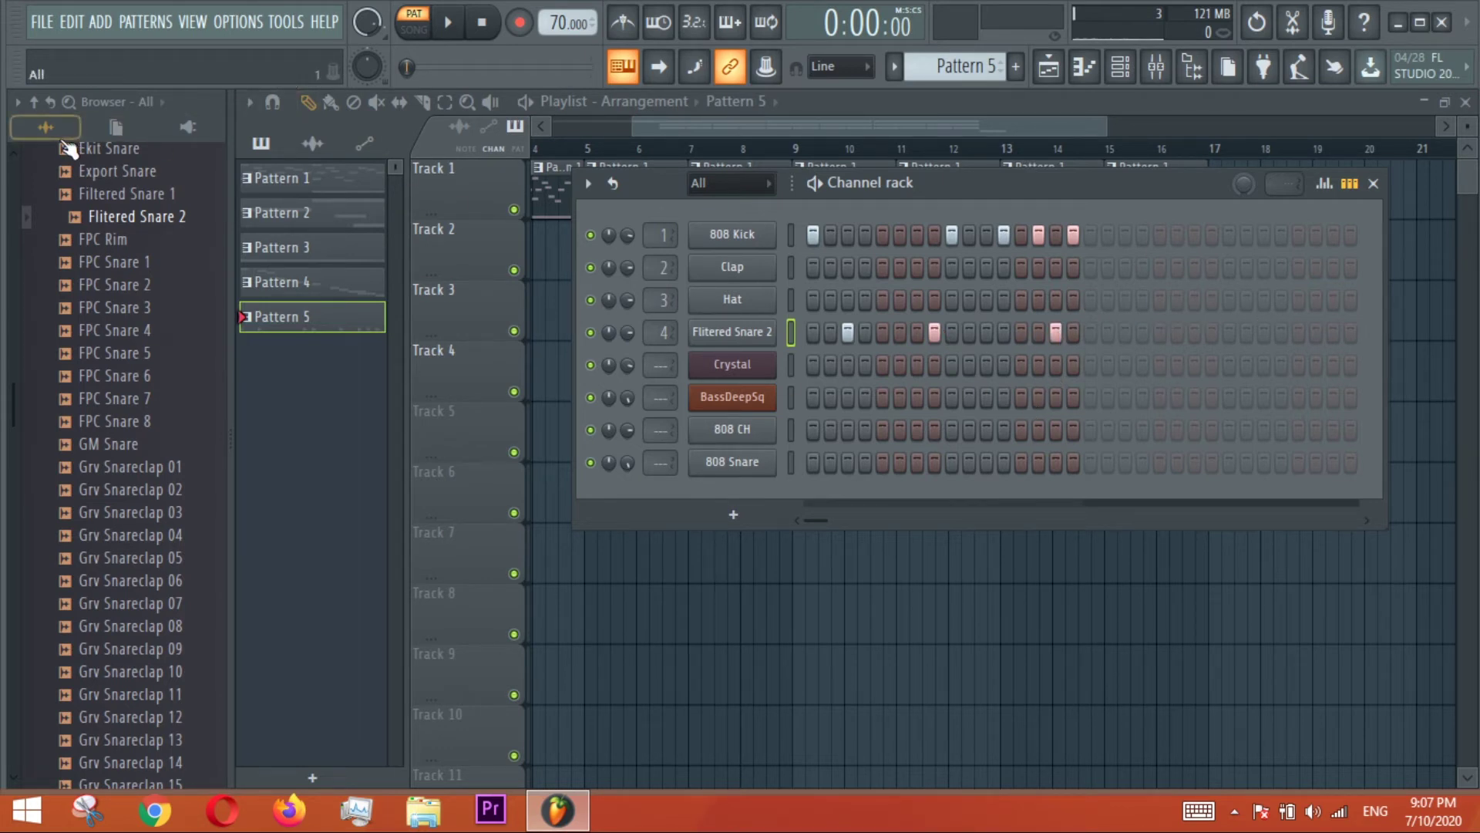
Add Fracture Rim 14 from the Drums (ModeAudio) Rims folder as a new channel, turn on its steps 5, 13 and 15, and audition the pattern.
{"action": "scroll", "coordinate": [131, 262], "scroll_direction": "up", "scroll_amount": 8}
{"action": "left_click", "coordinate": [148, 355]}
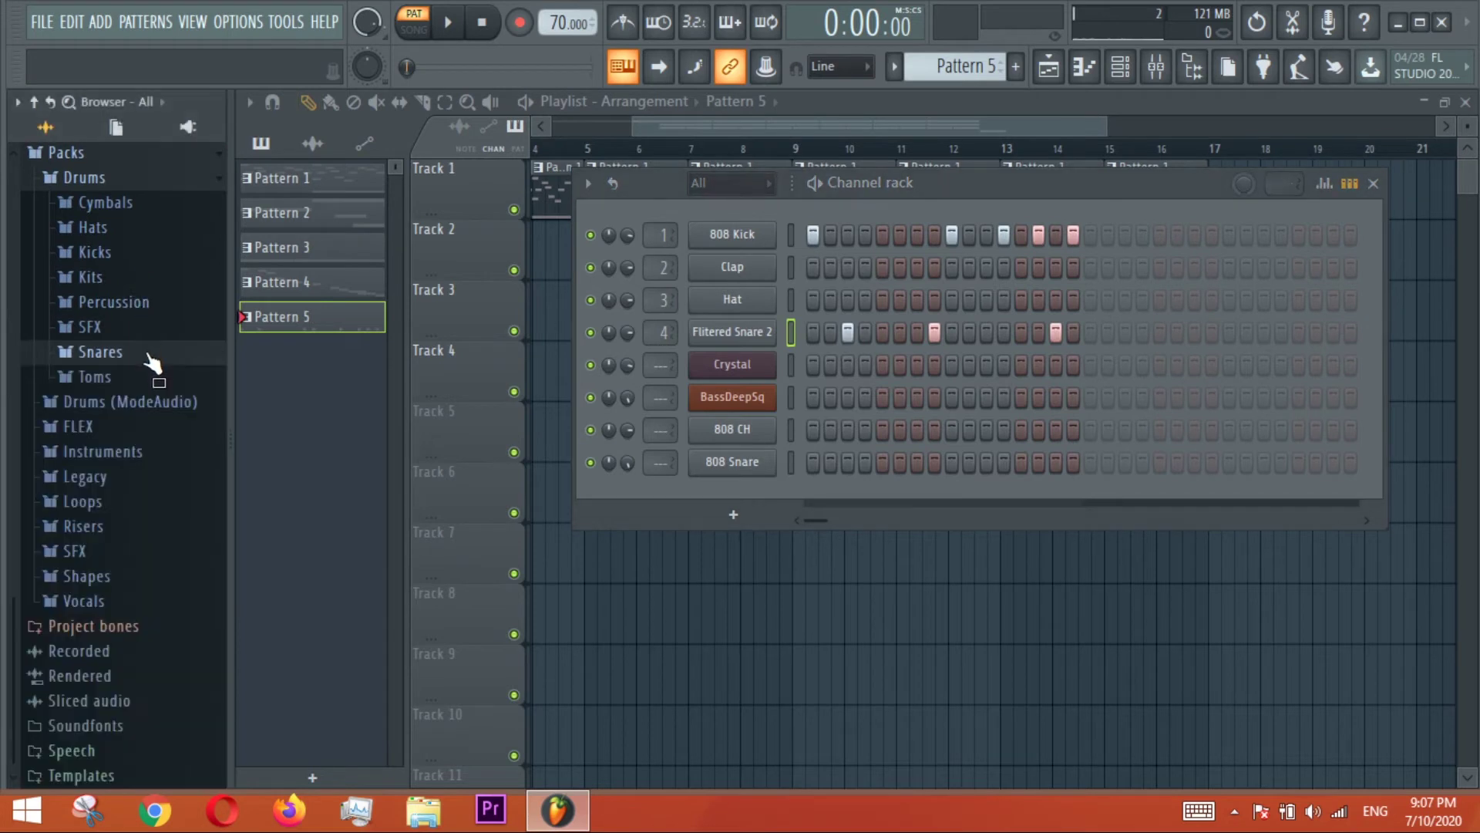
{"action": "left_click", "coordinate": [156, 408]}
{"action": "scroll", "coordinate": [158, 420], "scroll_direction": "down", "scroll_amount": 1}
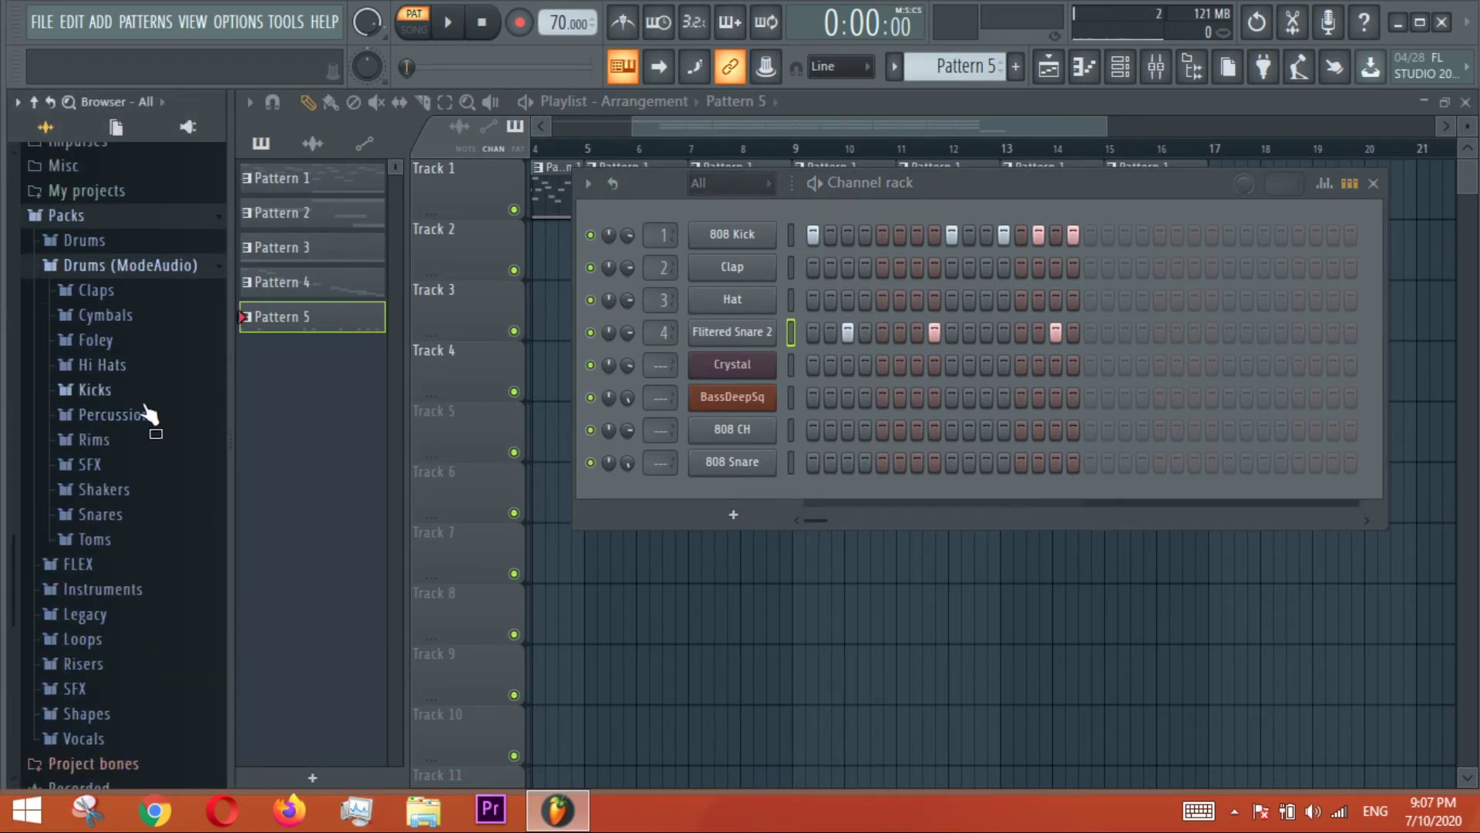
{"action": "left_click", "coordinate": [133, 439]}
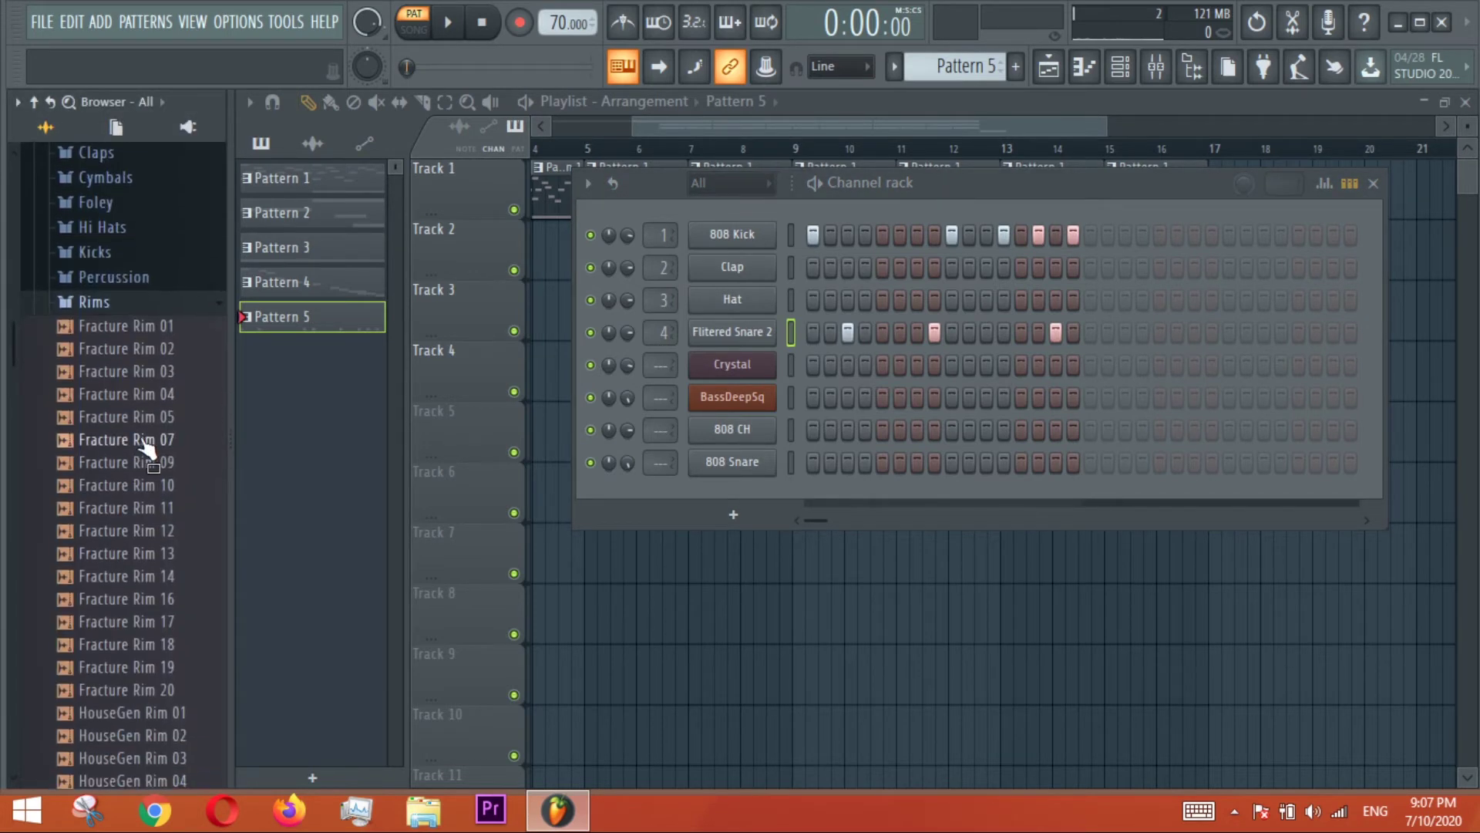
{"action": "scroll", "coordinate": [146, 448], "scroll_direction": "down", "scroll_amount": 2}
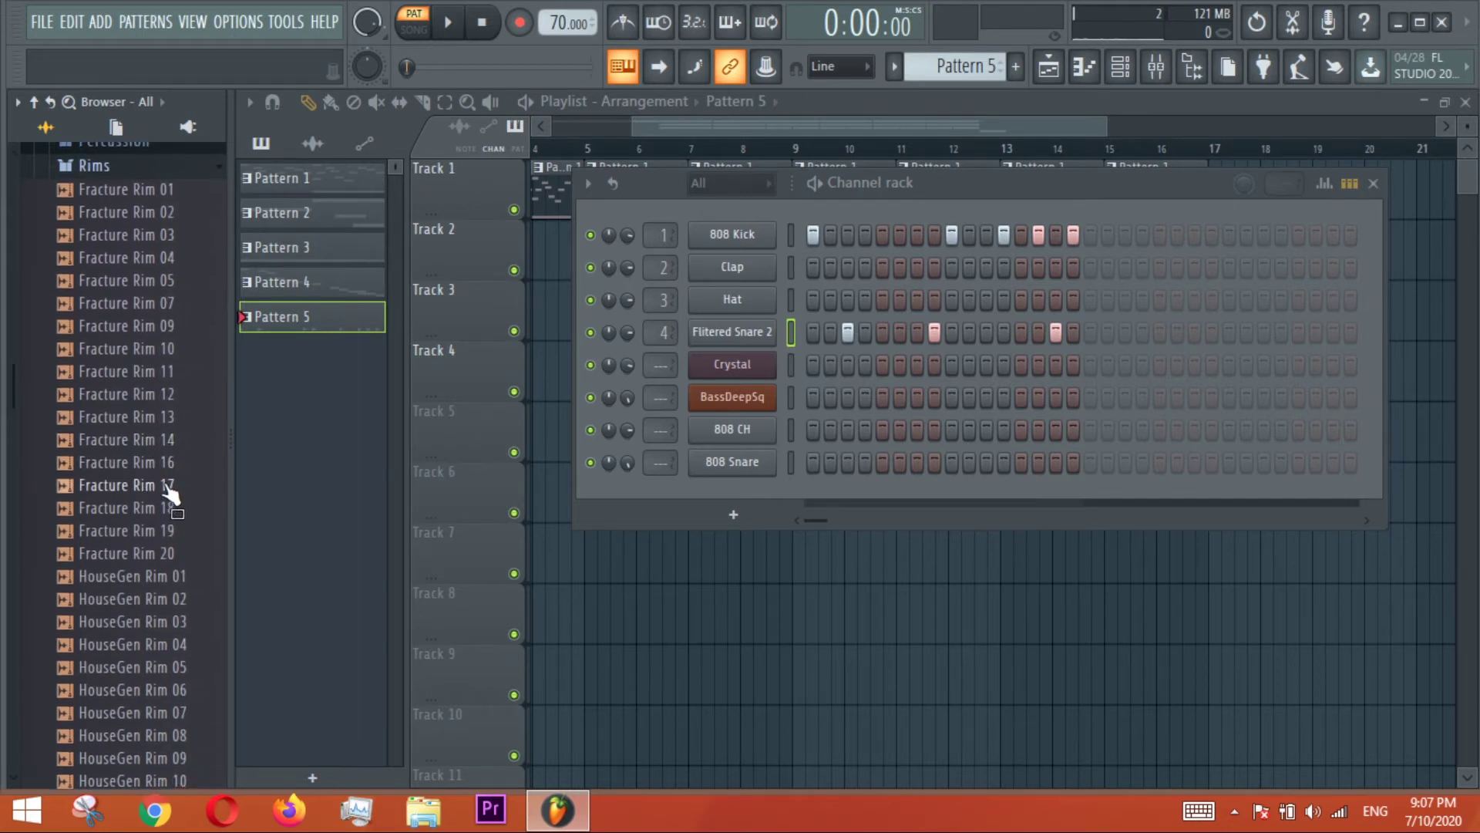
{"action": "left_click_drag", "start_coordinate": [171, 440], "coordinate": [728, 486]}
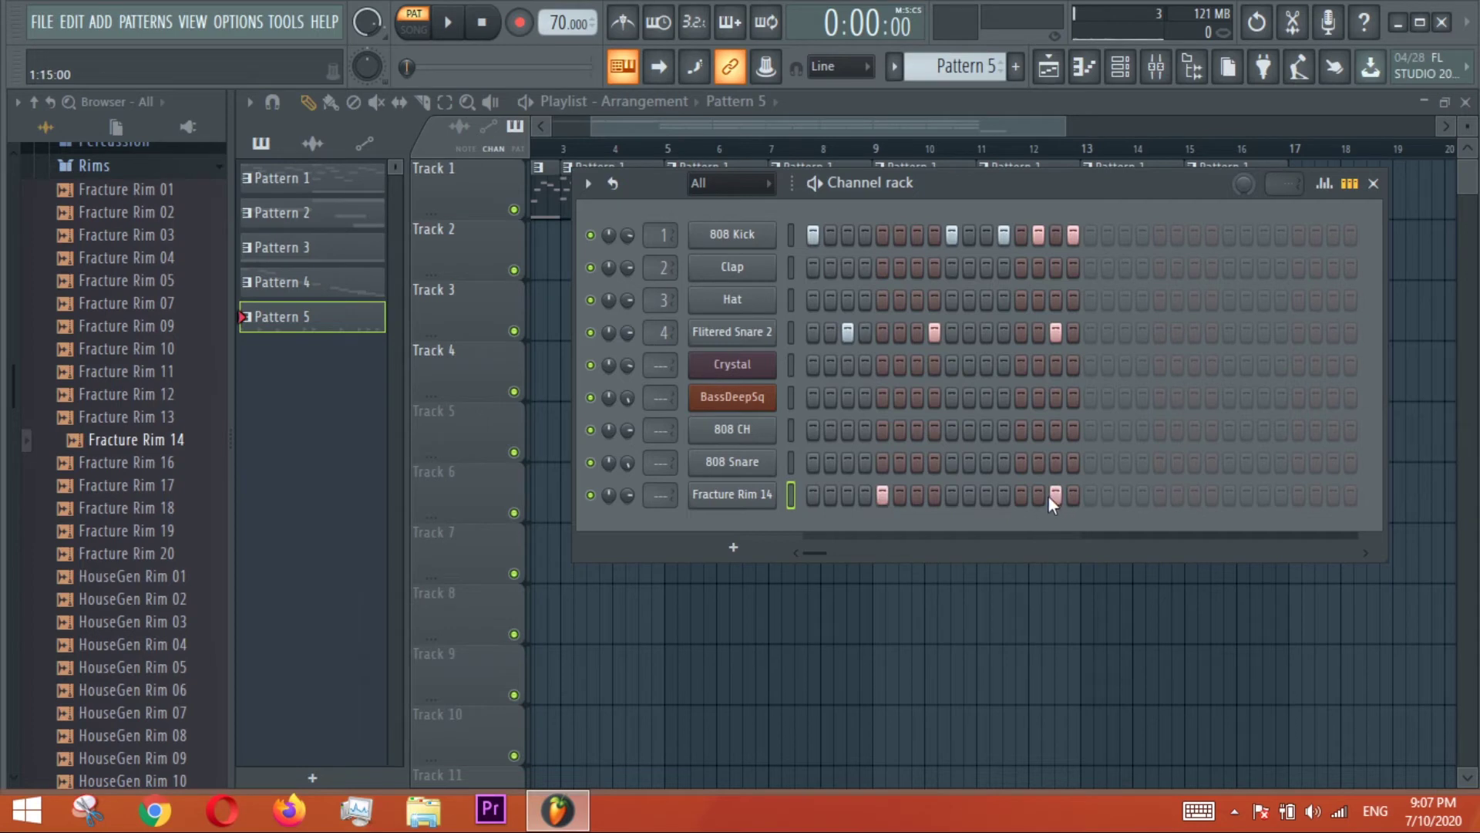
{"action": "key", "text": "space"}
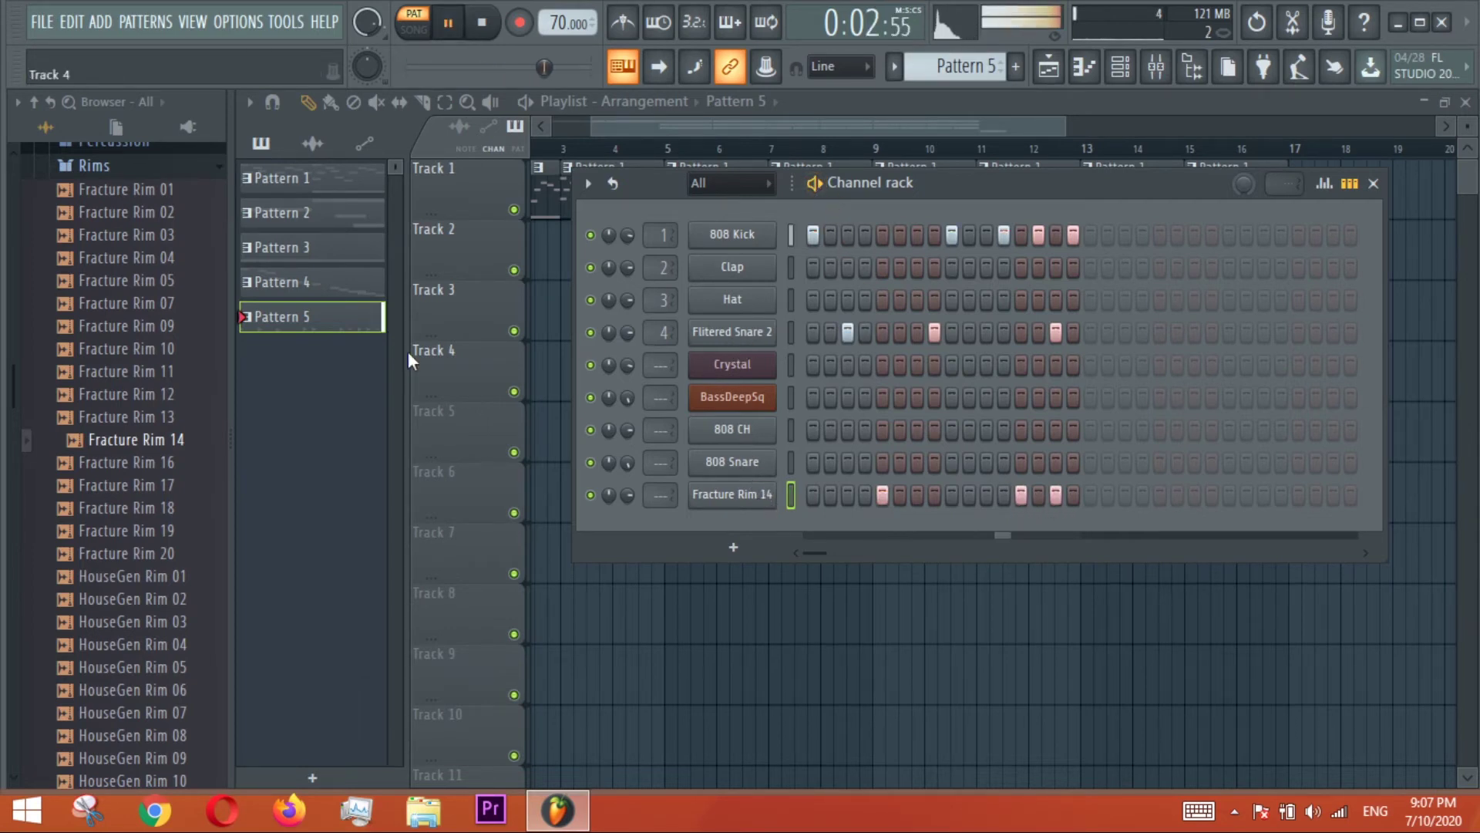
{"action": "key", "text": "space"}
Replace Flitered Snare 2 with Attack Clap 19 from the Drums (ModeAudio) Claps folder and play the pattern.
{"action": "scroll", "coordinate": [131, 455], "scroll_direction": "up", "scroll_amount": 4}
{"action": "left_click", "coordinate": [127, 447]}
{"action": "left_click", "coordinate": [100, 289]}
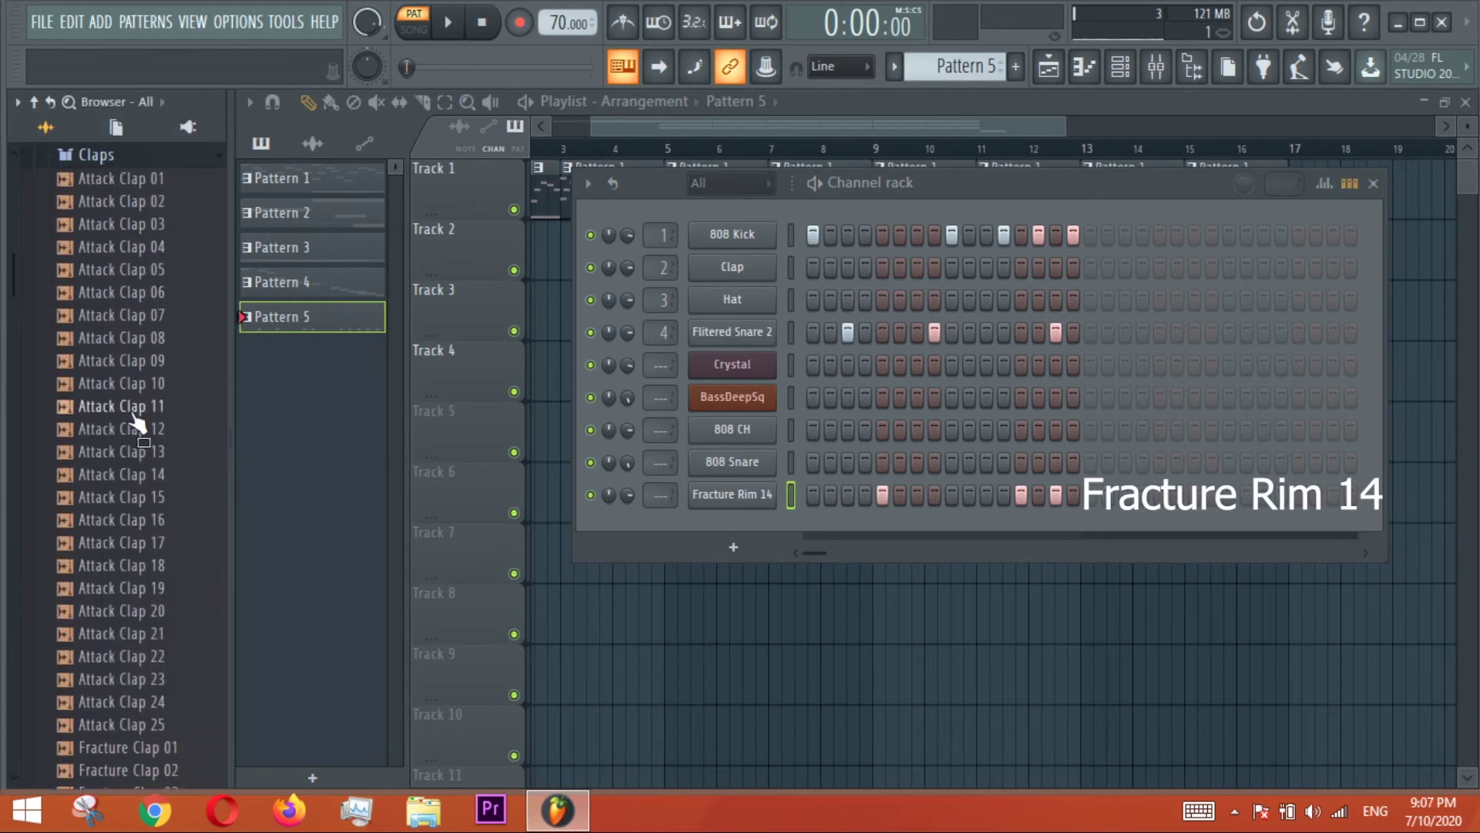
{"action": "left_click", "coordinate": [135, 429]}
{"action": "left_click", "coordinate": [158, 587]}
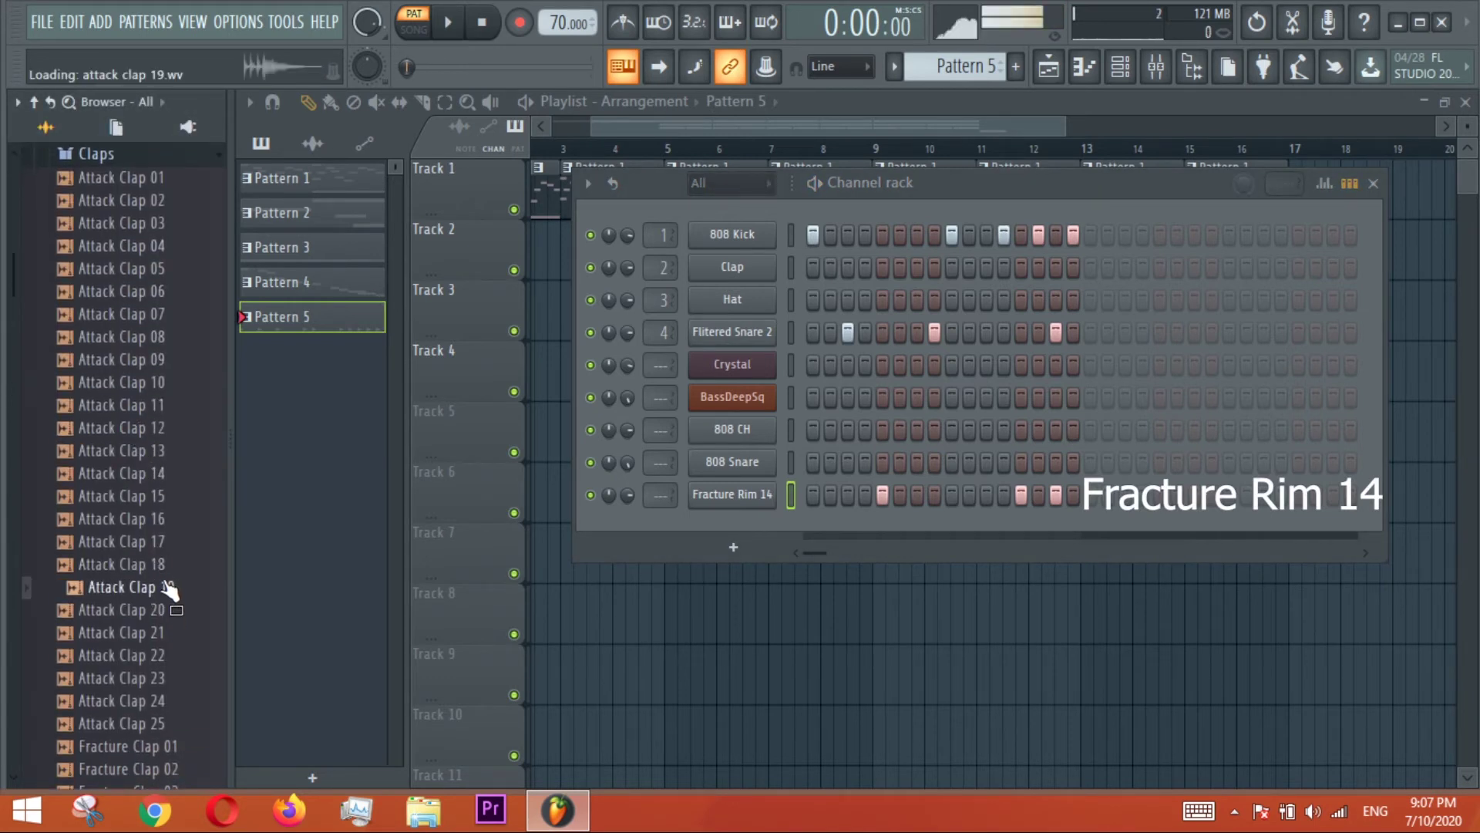
{"action": "left_click_drag", "start_coordinate": [165, 588], "coordinate": [718, 339]}
{"action": "key", "text": "space"}
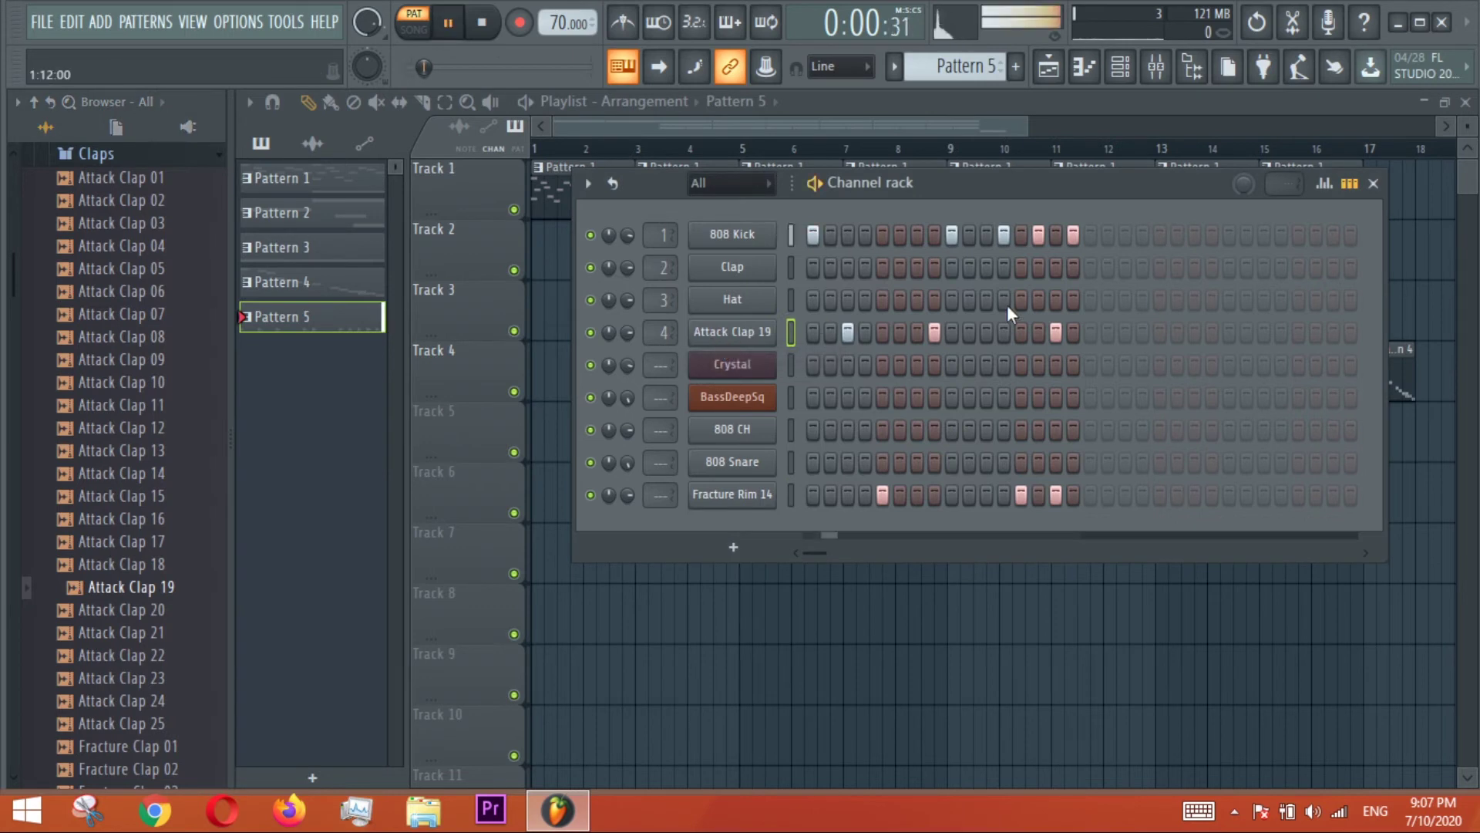
Check the channel settings of 808 Kick and Attack Clap 19 while auditioning the drum pattern.
{"action": "left_click", "coordinate": [728, 237]}
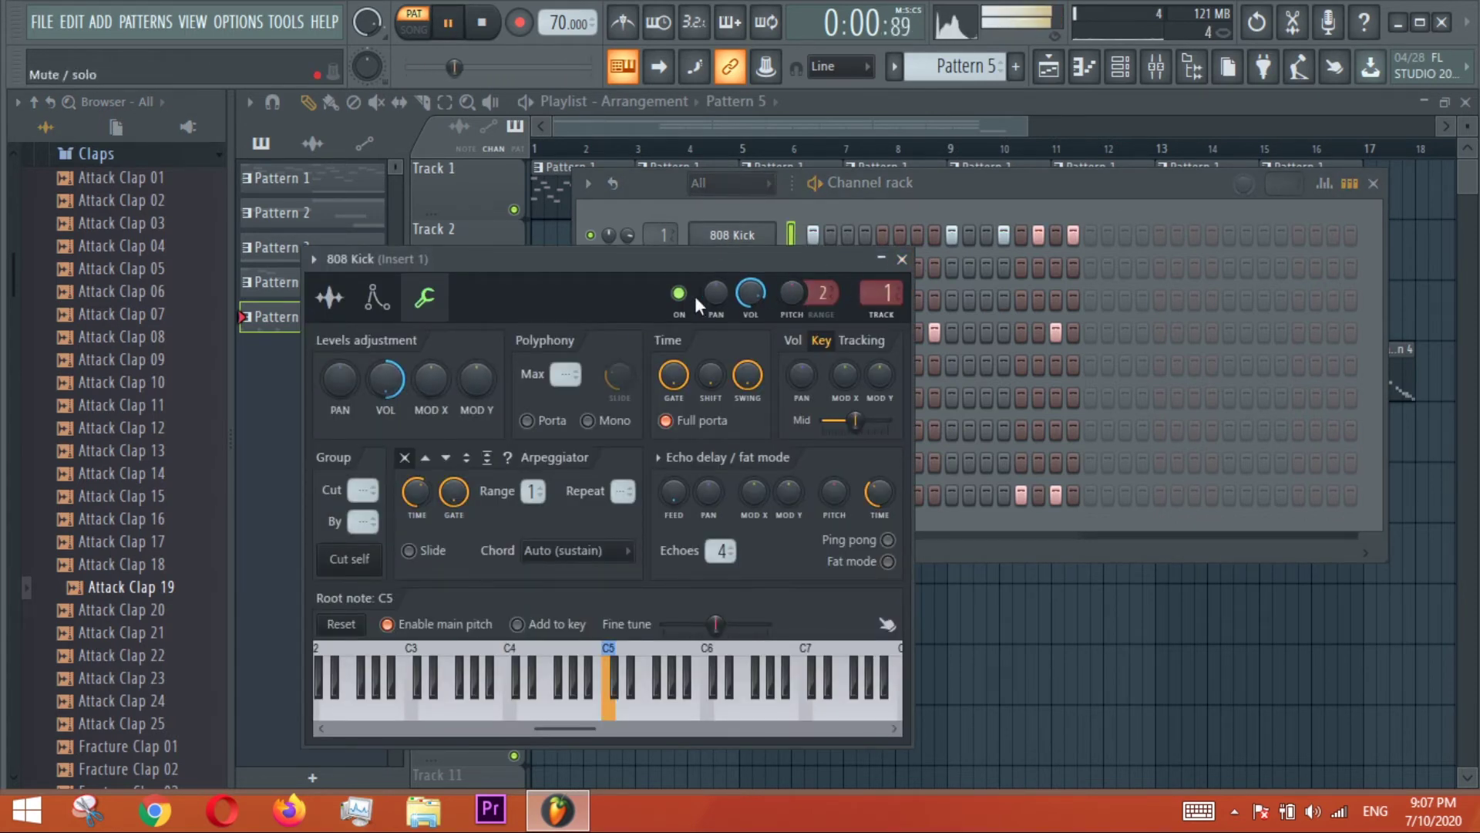
{"action": "left_click", "coordinate": [901, 259]}
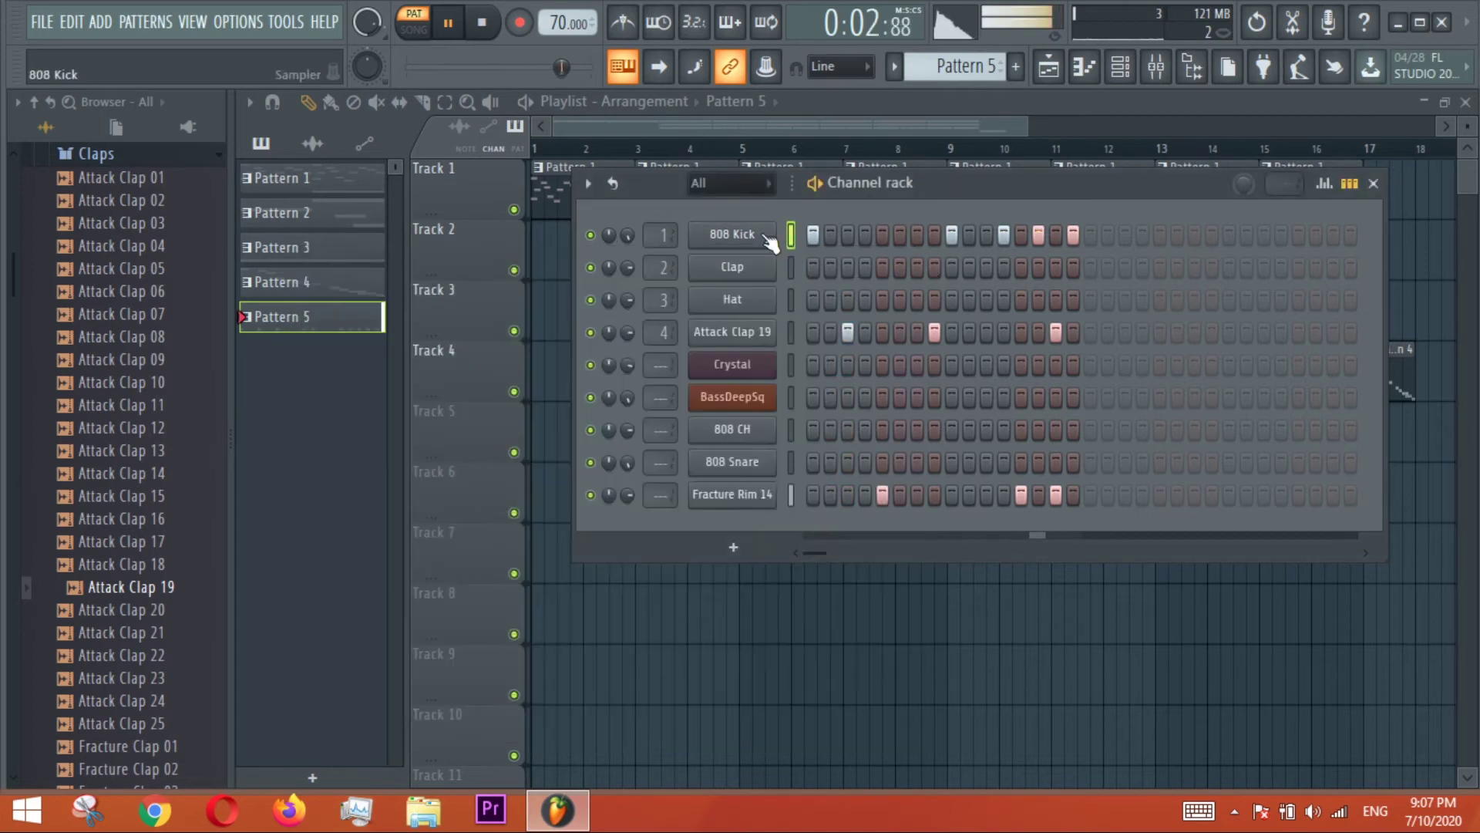
{"action": "key", "text": "space"}
{"action": "right_click", "coordinate": [779, 232]}
{"action": "left_click", "coordinate": [789, 233]}
{"action": "key", "text": "Escape"}
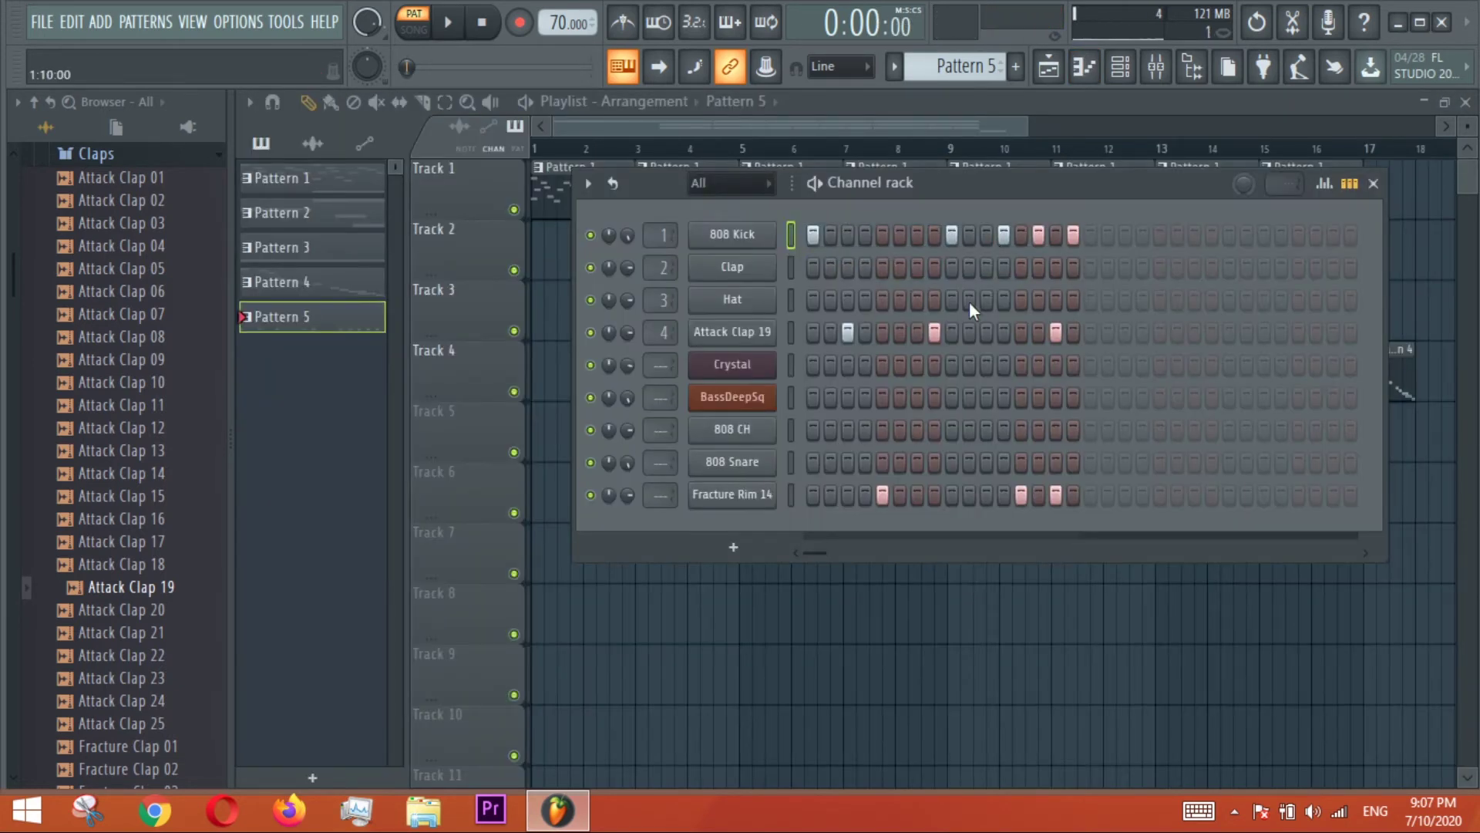
{"action": "key", "text": "space"}
{"action": "key", "text": "space"}
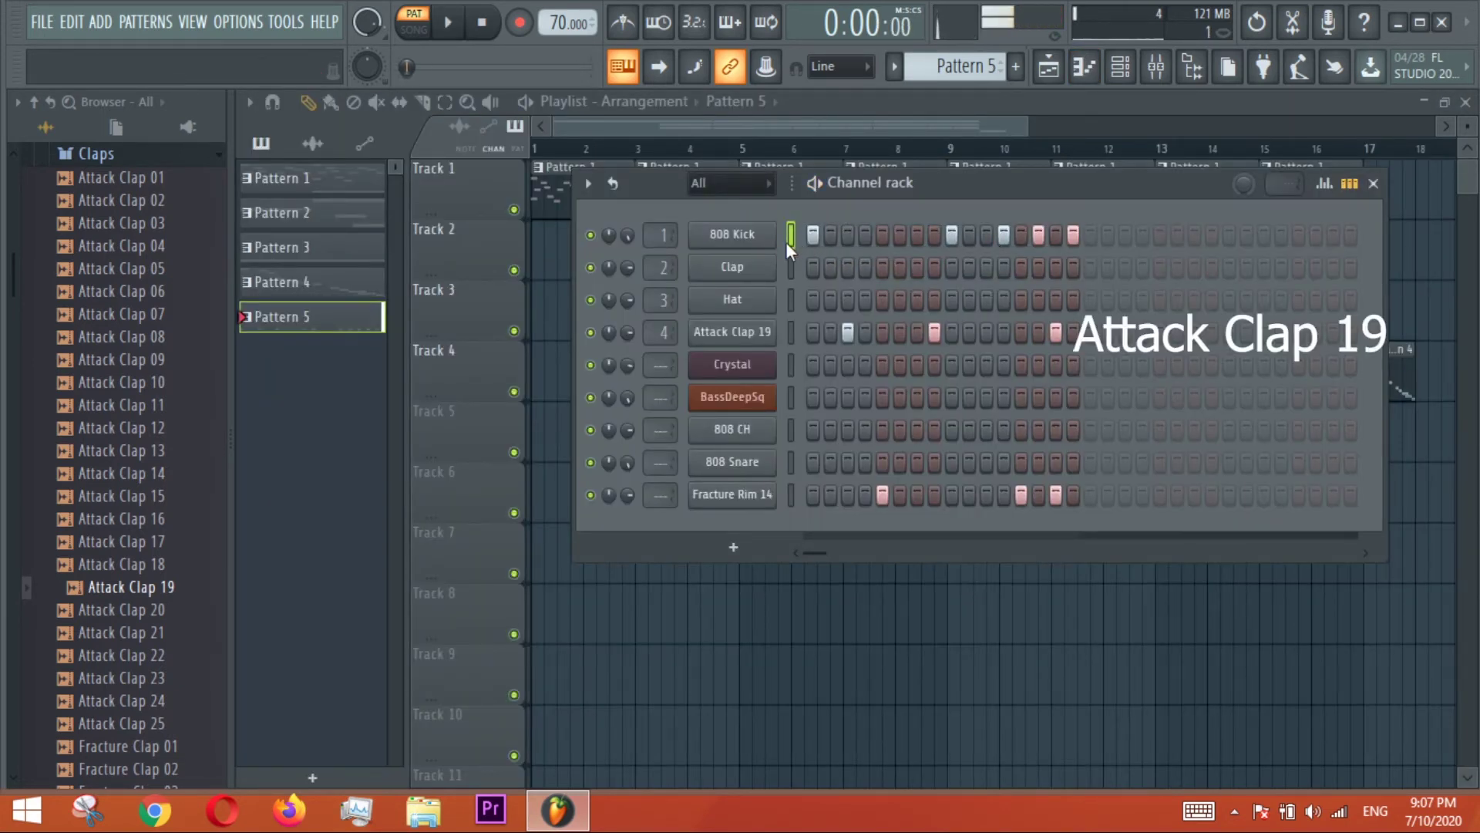
{"action": "key", "text": "space"}
{"action": "key", "text": "space"}
{"action": "left_click", "coordinate": [740, 332]}
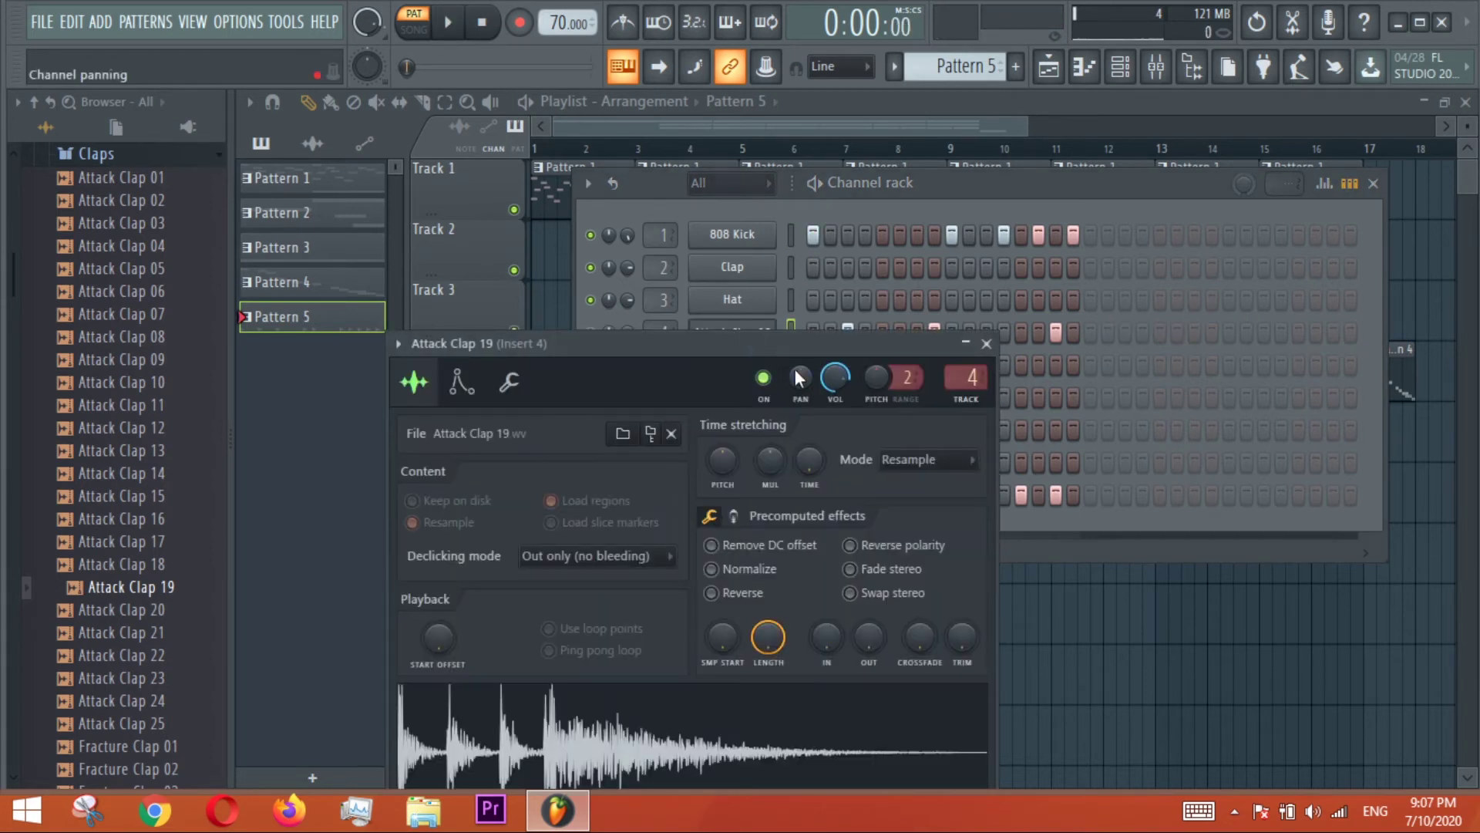
{"action": "left_click", "coordinate": [987, 343]}
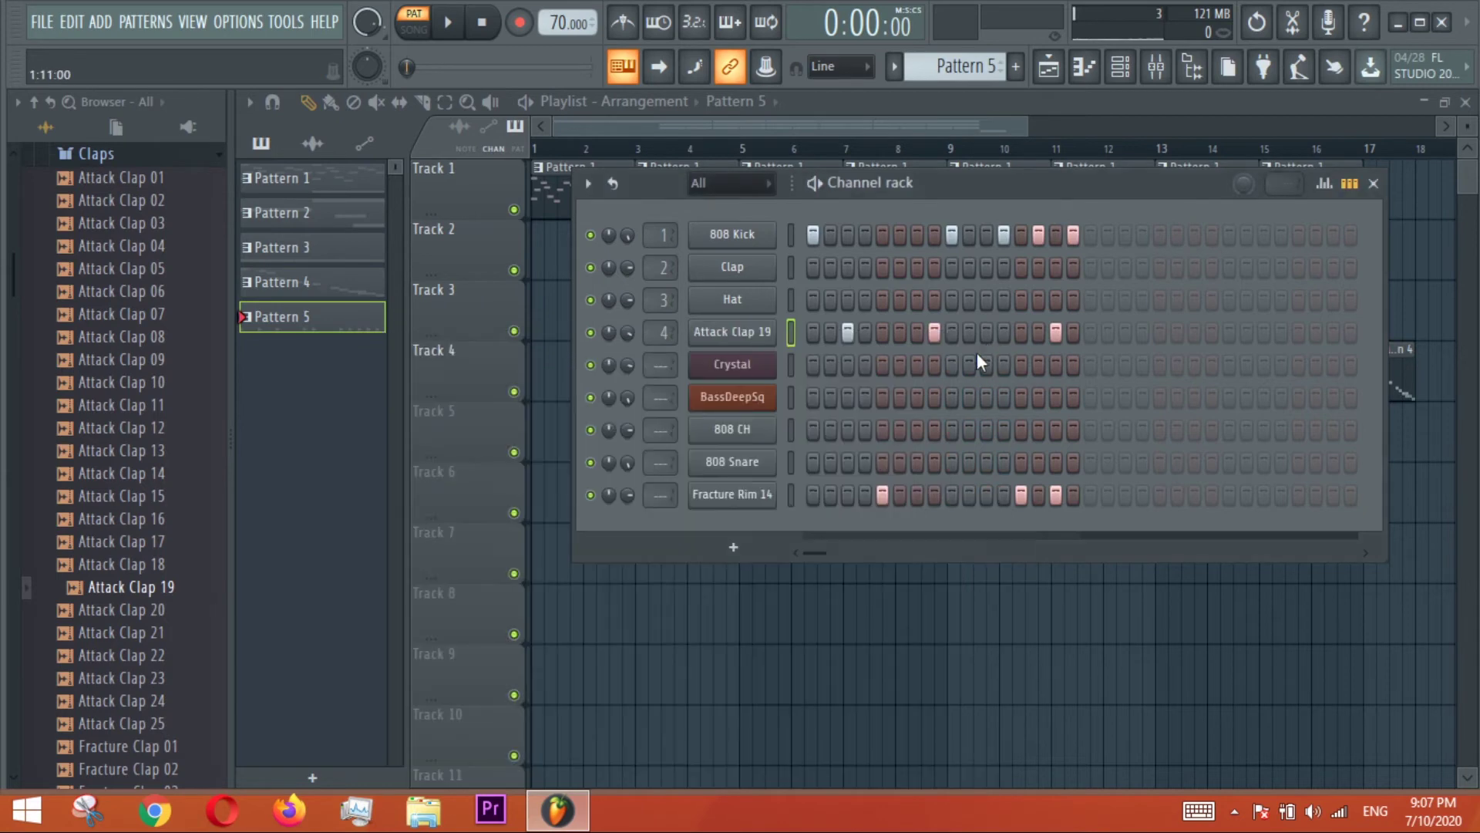
Raise Fracture Rim 14's volume level adjustment, audition the pattern, and check the Attack Clap 19 settings.
{"action": "right_click", "coordinate": [740, 497]}
{"action": "key", "text": "Escape"}
{"action": "left_click", "coordinate": [740, 497]}
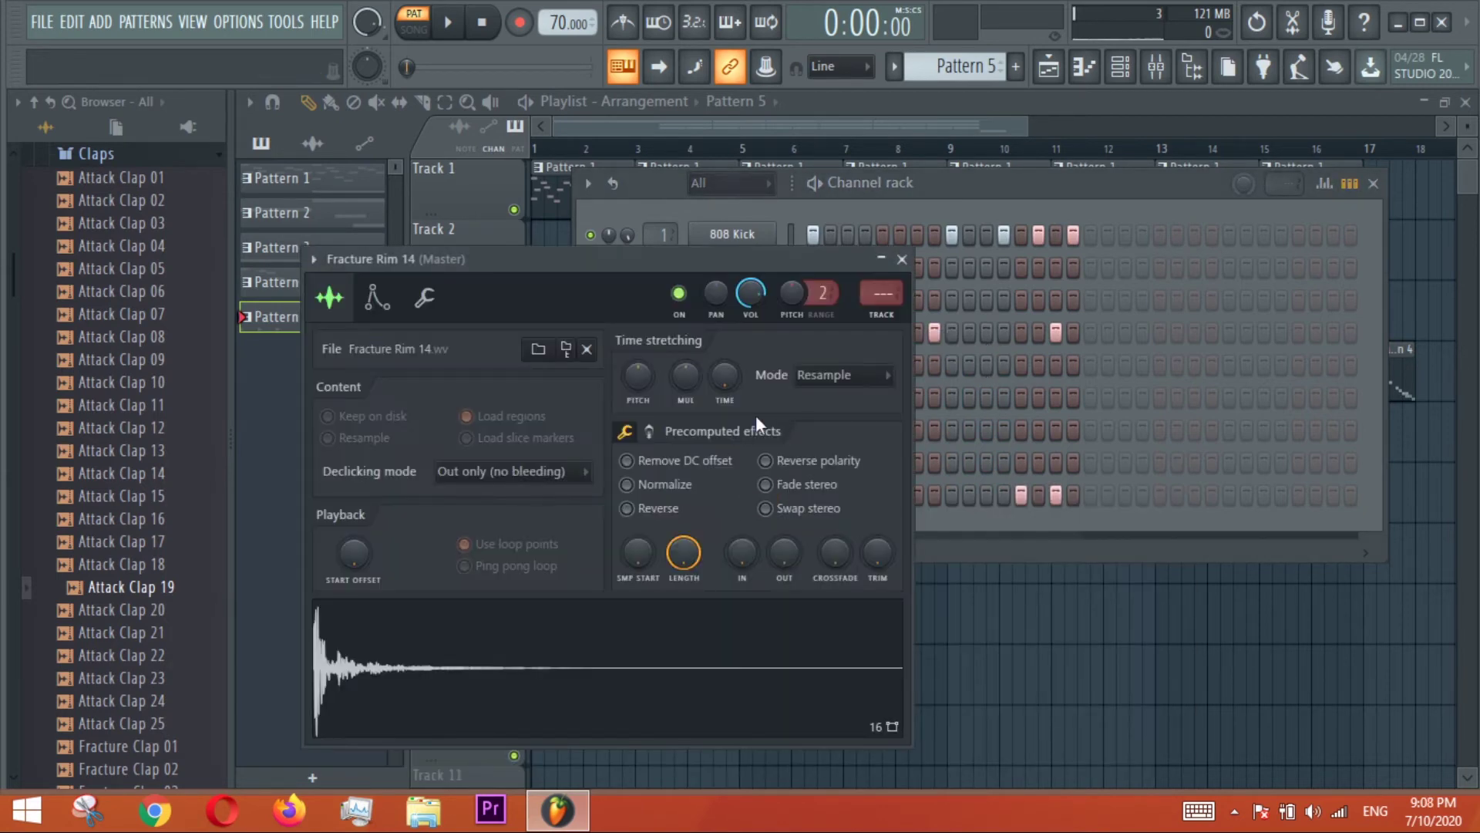
{"action": "left_click", "coordinate": [424, 297]}
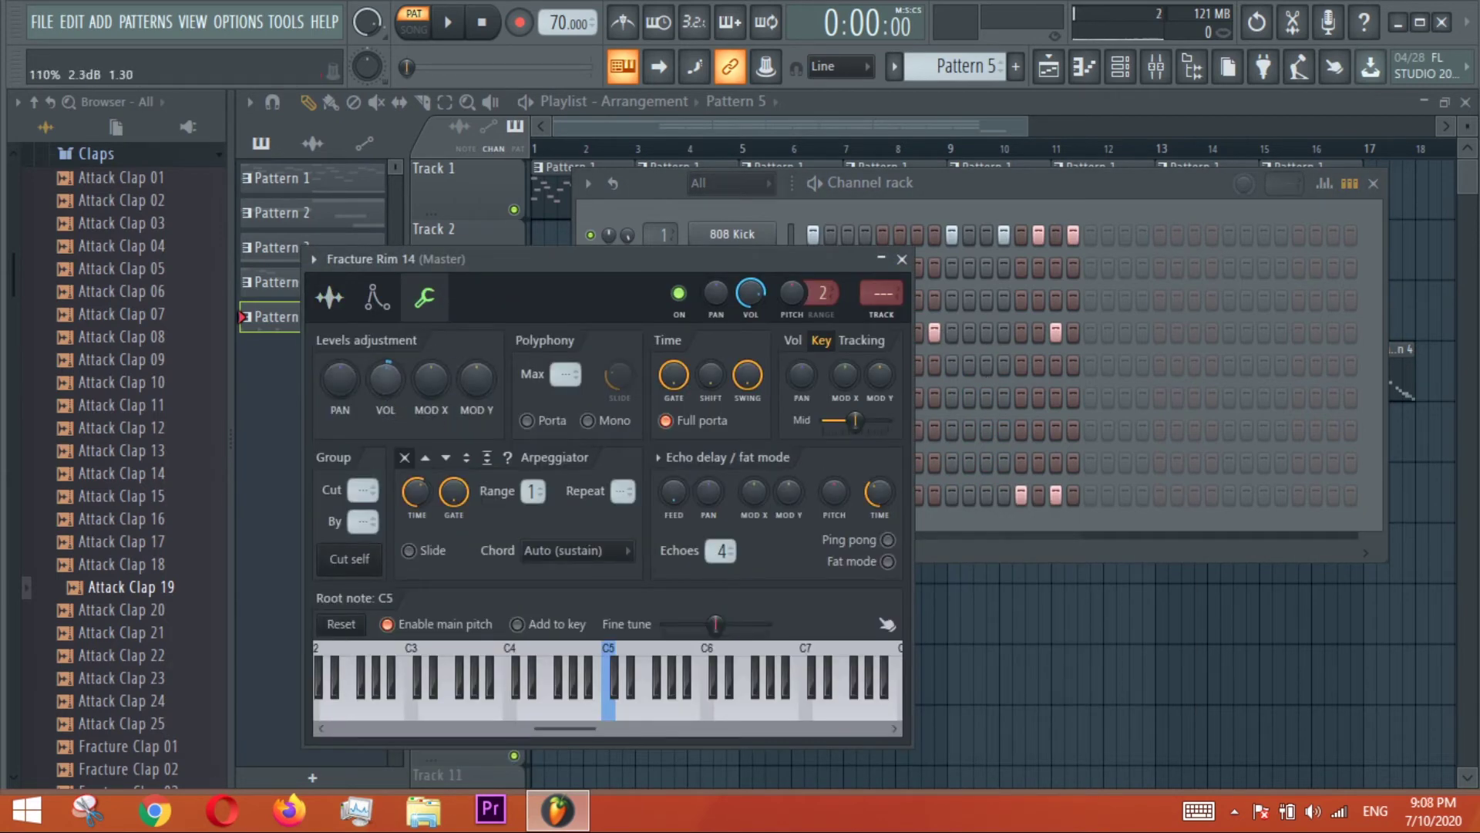
{"action": "left_click", "coordinate": [902, 259]}
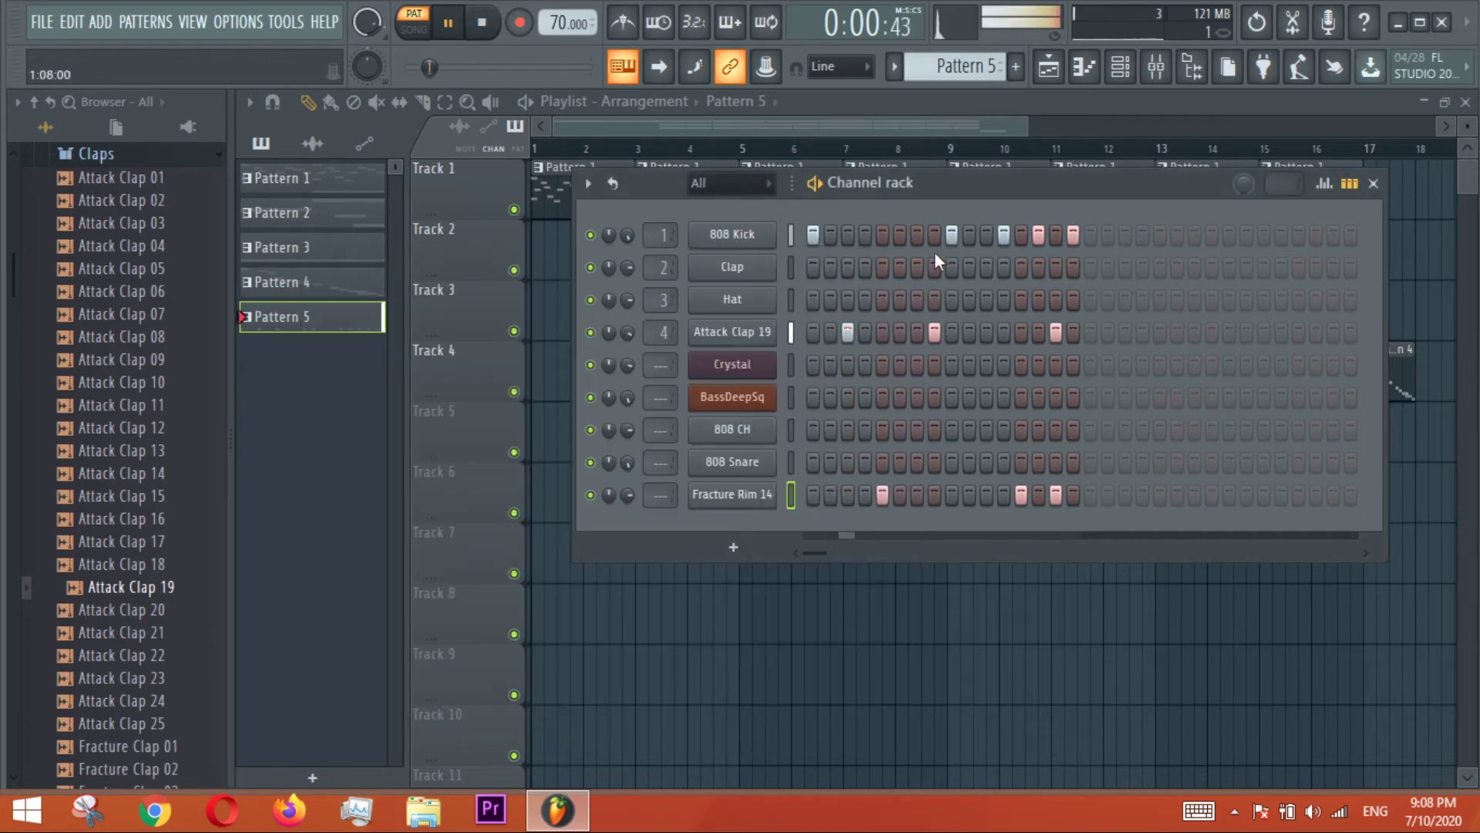
{"action": "left_click", "coordinate": [752, 330]}
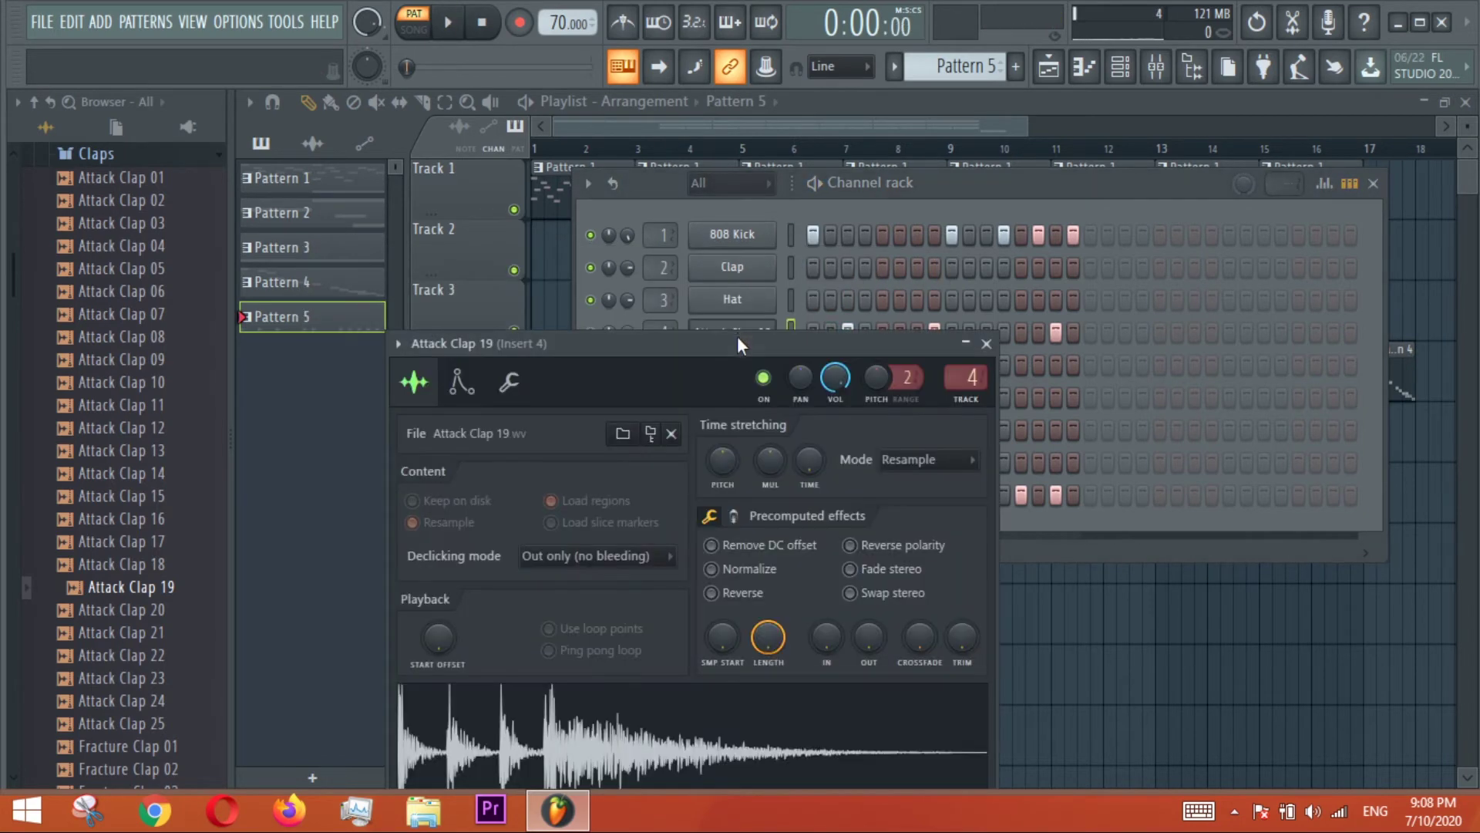
{"action": "left_click", "coordinate": [987, 343]}
Set Fracture Rim 14's maximum polyphony to 16 and slightly increase its time shift.
{"action": "left_click", "coordinate": [732, 494]}
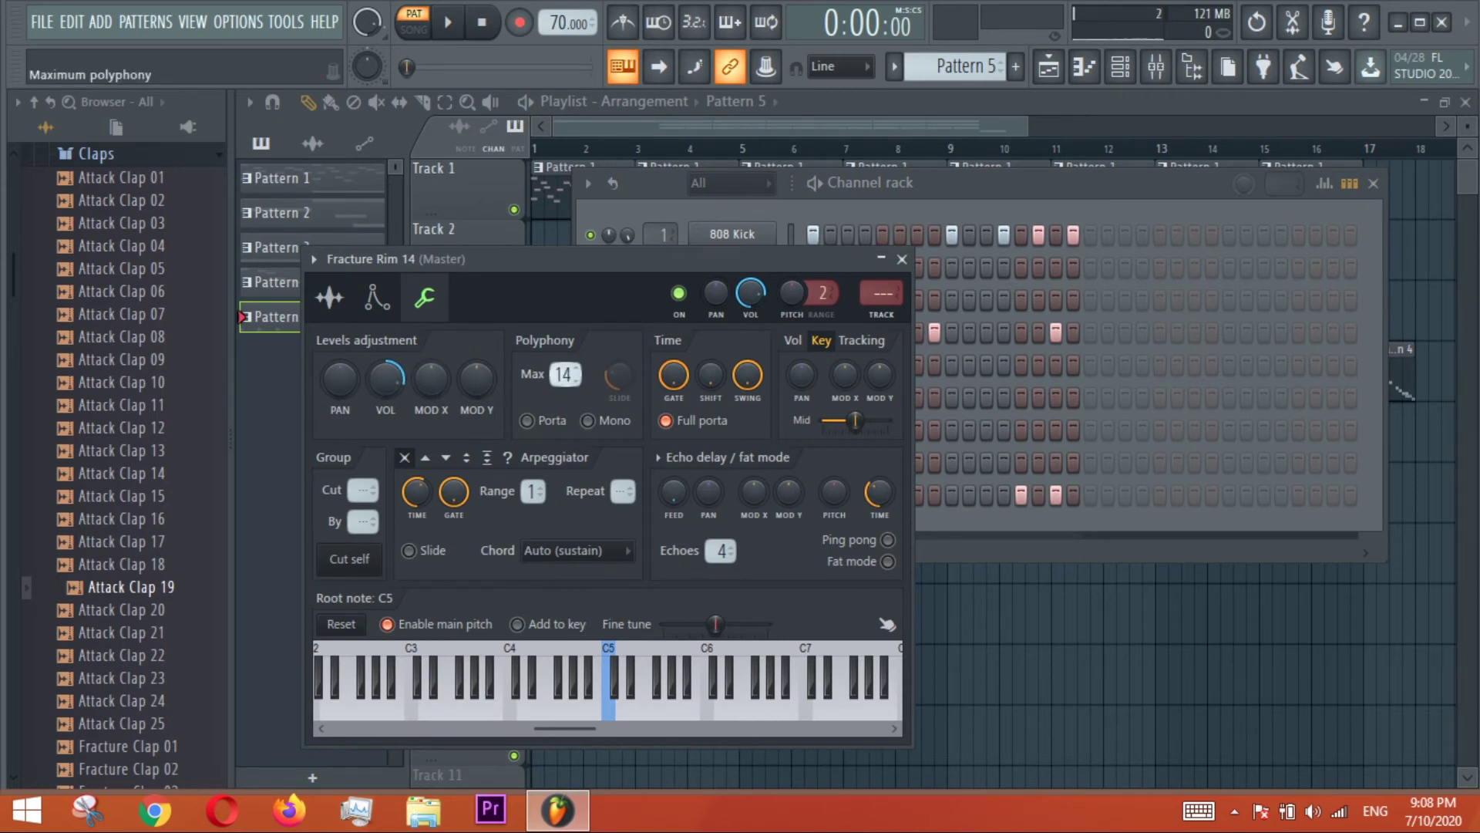
{"action": "scroll", "coordinate": [565, 374], "scroll_direction": "up", "scroll_amount": 1}
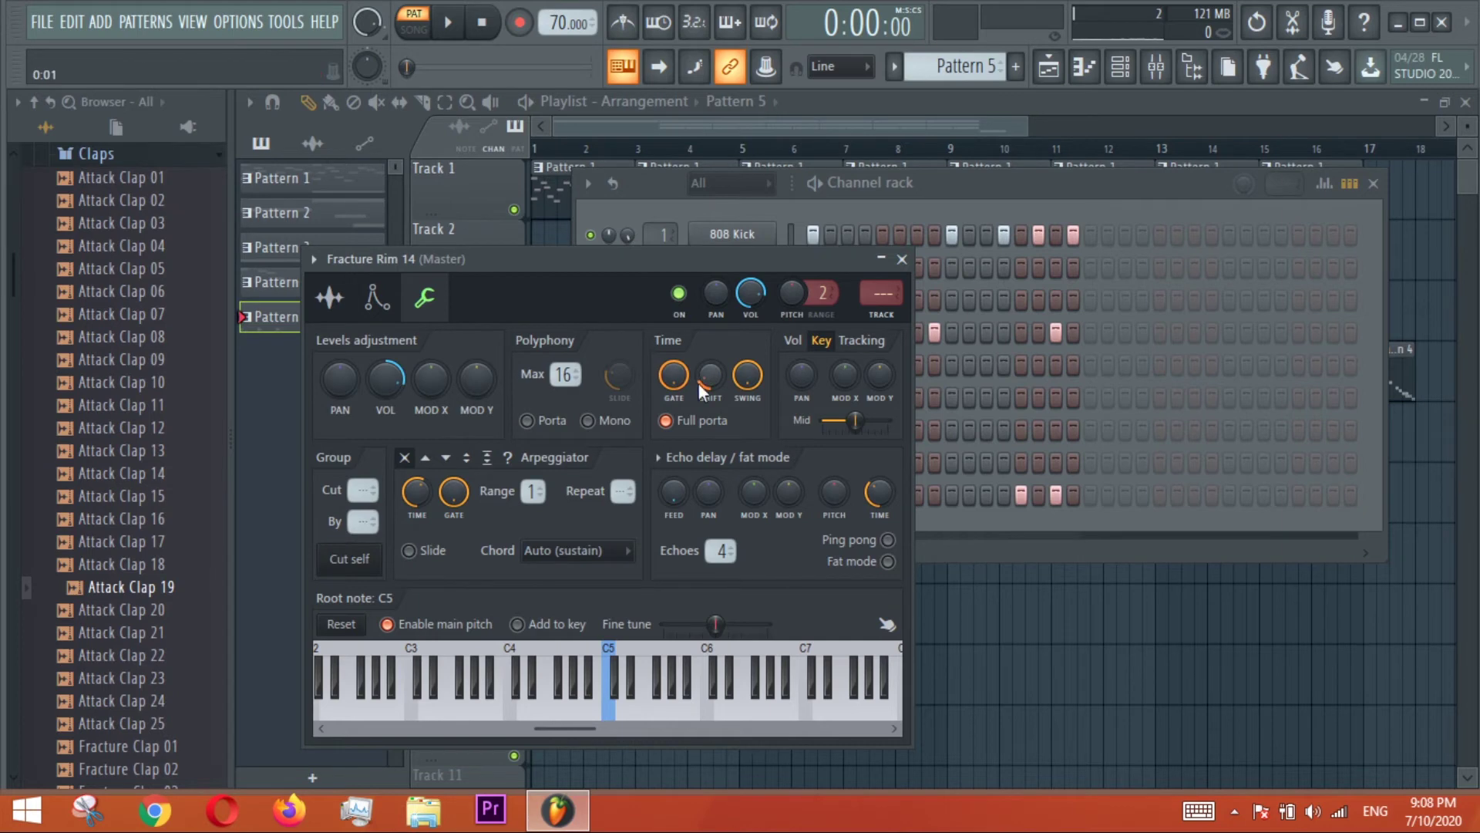
{"action": "left_click", "coordinate": [901, 258]}
Set the 808 Kick's maximum polyphony to 16, increase its time shift, and audition the pattern.
{"action": "left_click", "coordinate": [763, 235]}
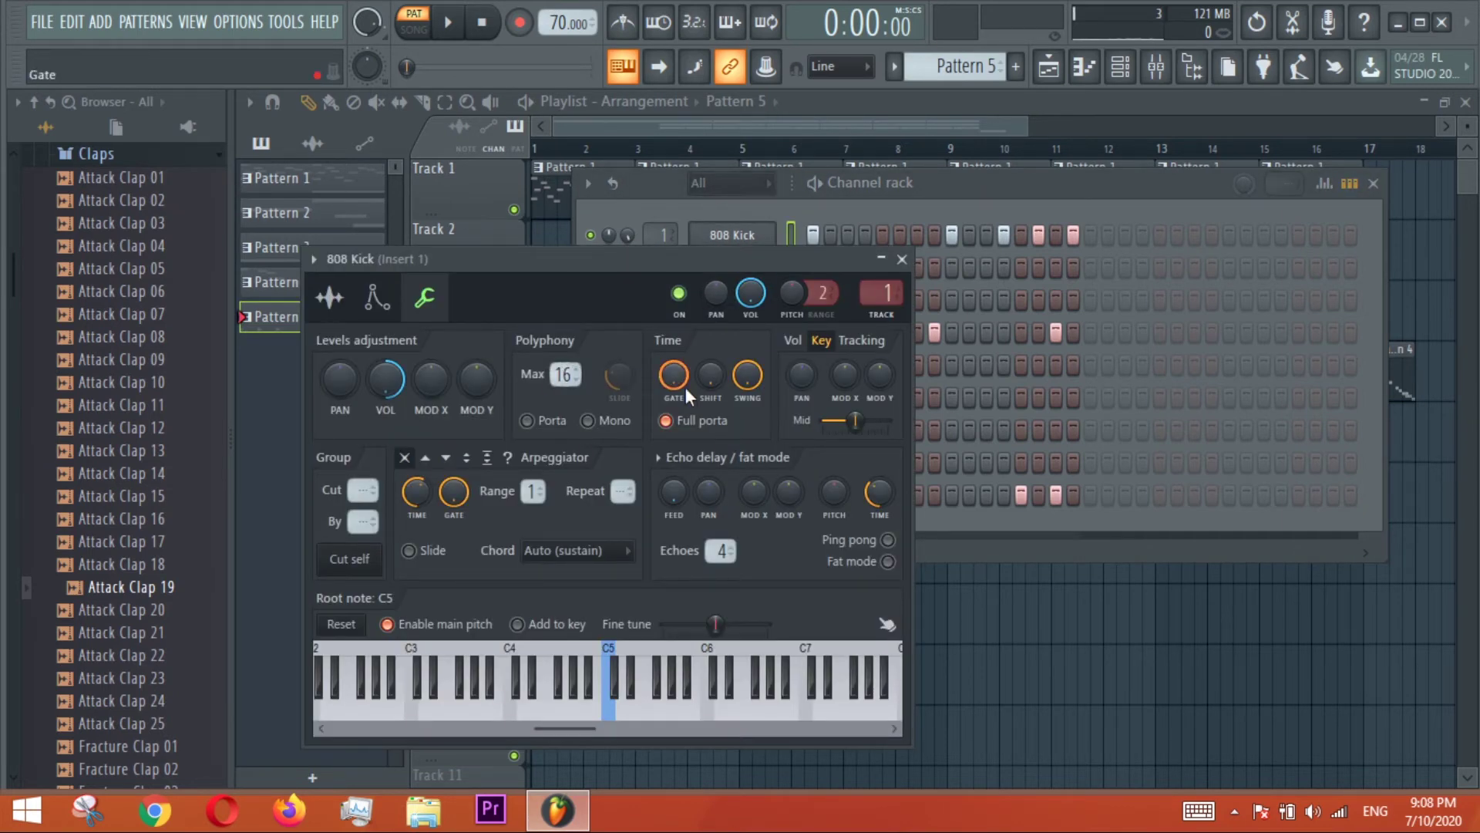
{"action": "left_click_drag", "start_coordinate": [709, 378], "coordinate": [709, 372]}
{"action": "key", "text": "space"}
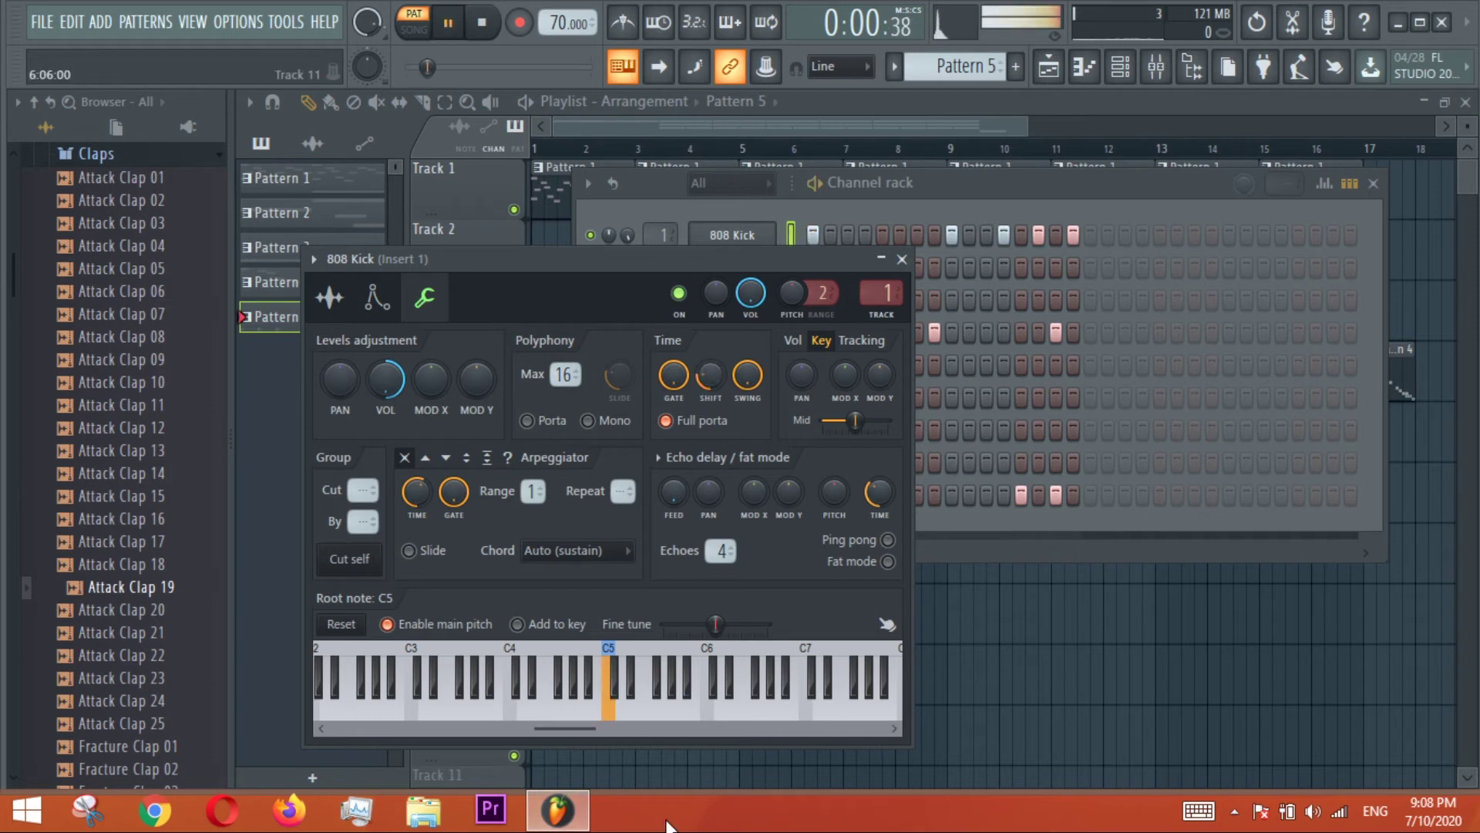
{"action": "left_click", "coordinate": [901, 259]}
{"action": "key", "text": "space"}
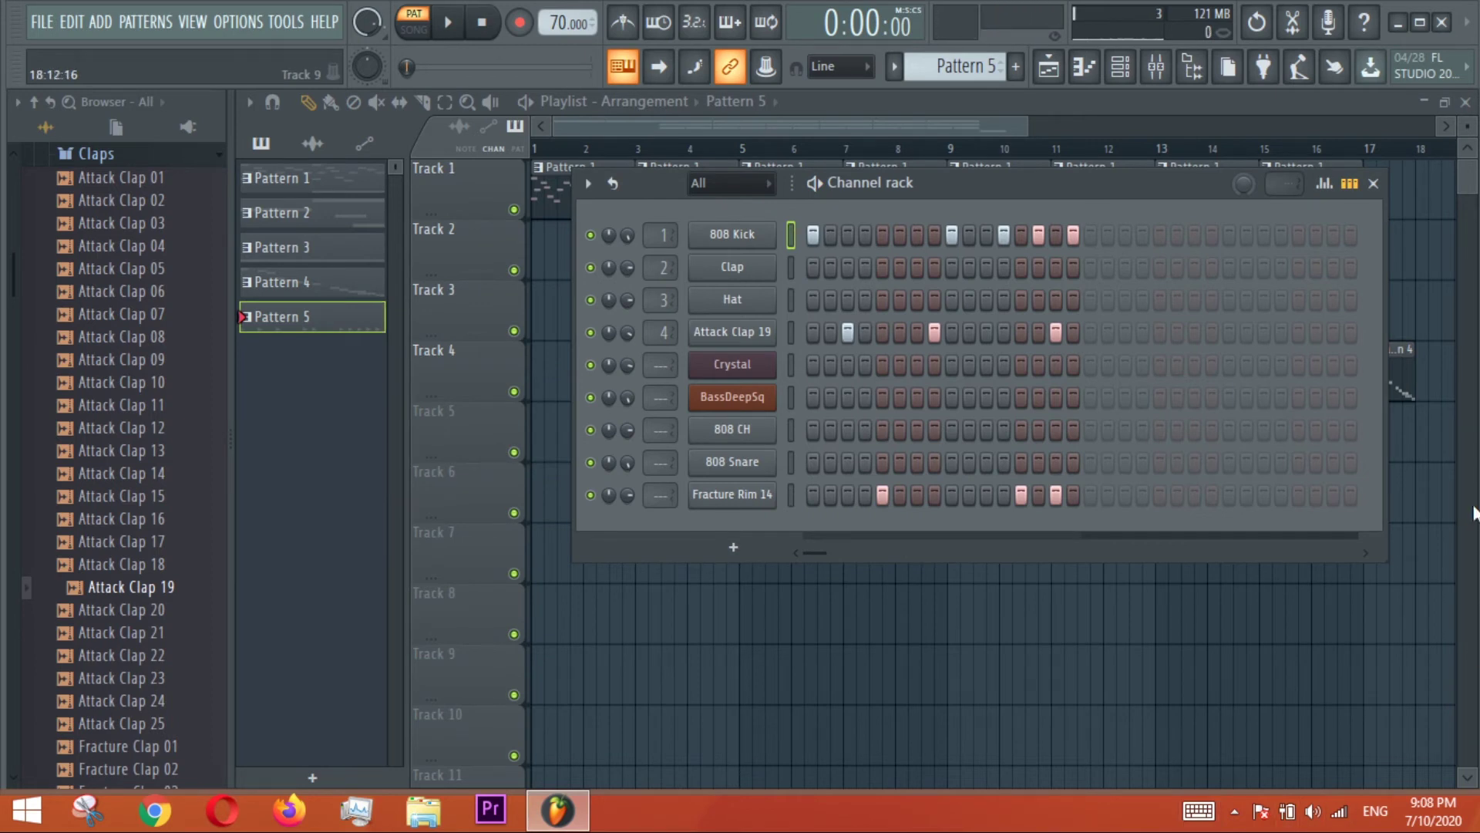
{"action": "left_click", "coordinate": [1373, 183]}
{"action": "left_click_drag", "start_coordinate": [909, 119], "coordinate": [1194, 171]}
{"action": "left_click", "coordinate": [1120, 67]}
Audition several Attack Clap samples, replace Attack Clap 19 with Attack Clap 20, and play the pattern.
{"action": "left_click", "coordinate": [123, 473]}
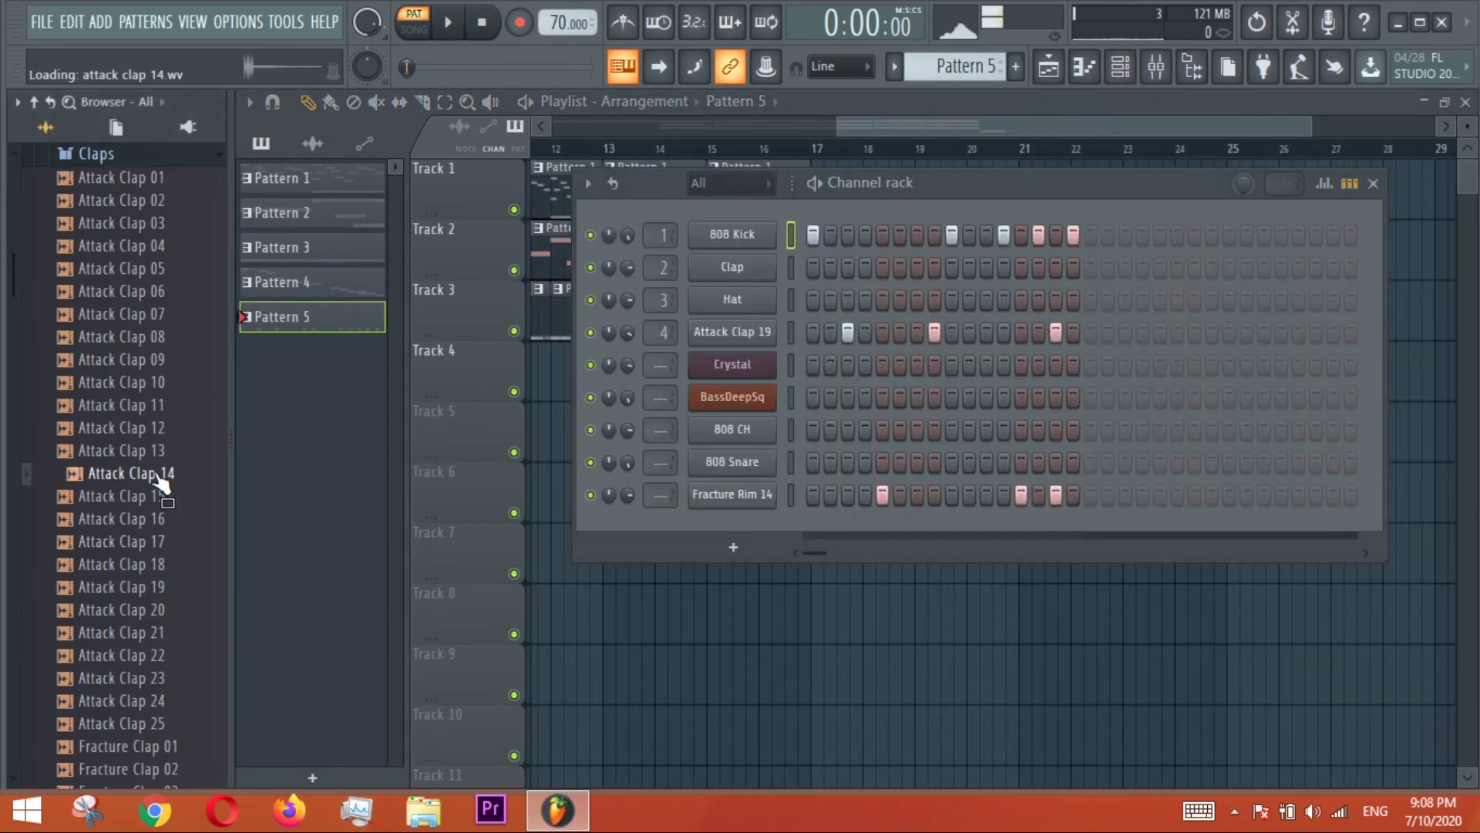
{"action": "left_click", "coordinate": [144, 433]}
{"action": "left_click", "coordinate": [147, 383]}
{"action": "left_click", "coordinate": [150, 700]}
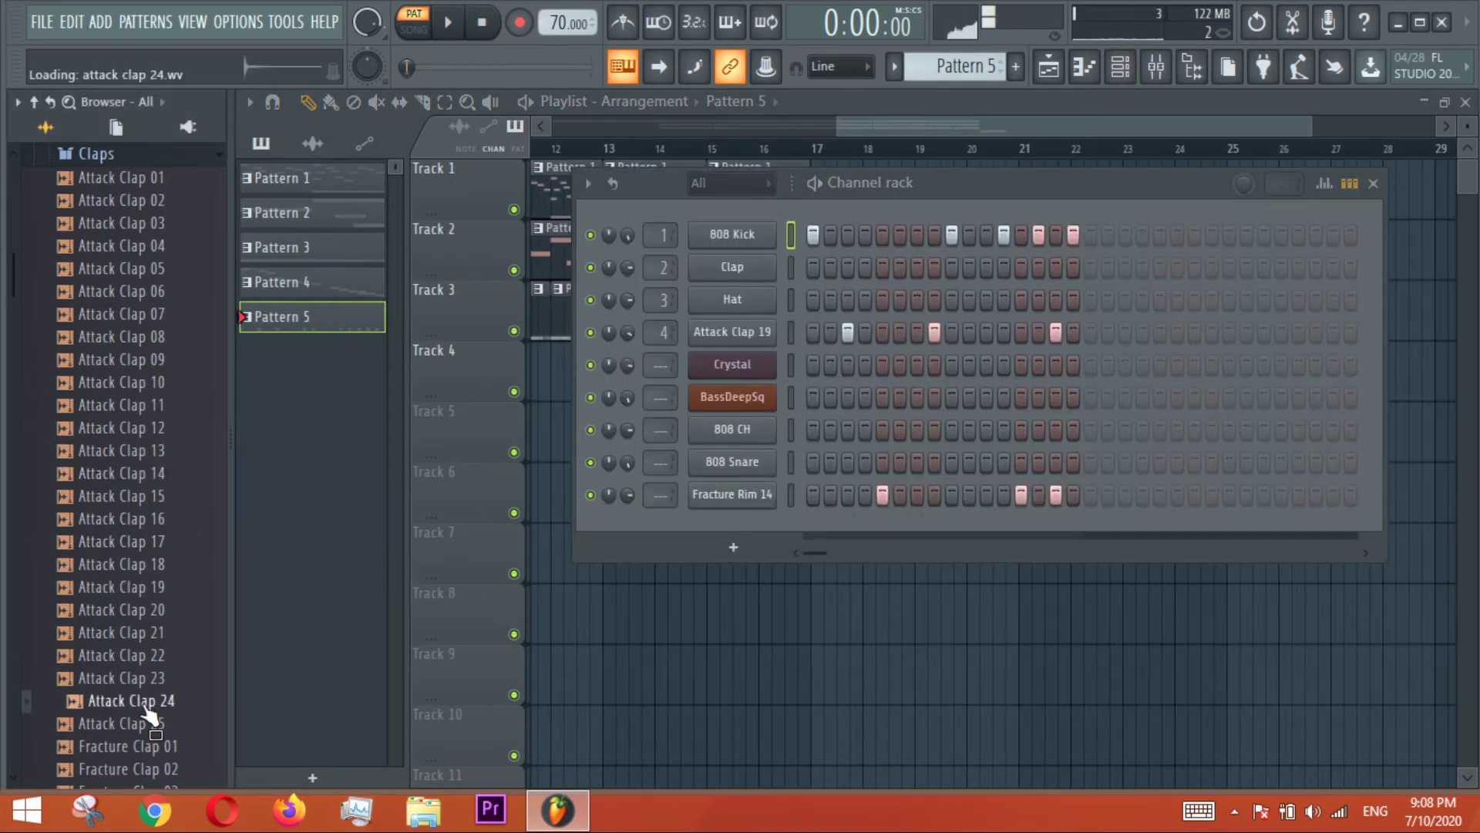
{"action": "left_click", "coordinate": [150, 723]}
{"action": "left_click", "coordinate": [146, 610]}
{"action": "left_click_drag", "start_coordinate": [146, 610], "coordinate": [703, 333]}
{"action": "left_click", "coordinate": [703, 333]}
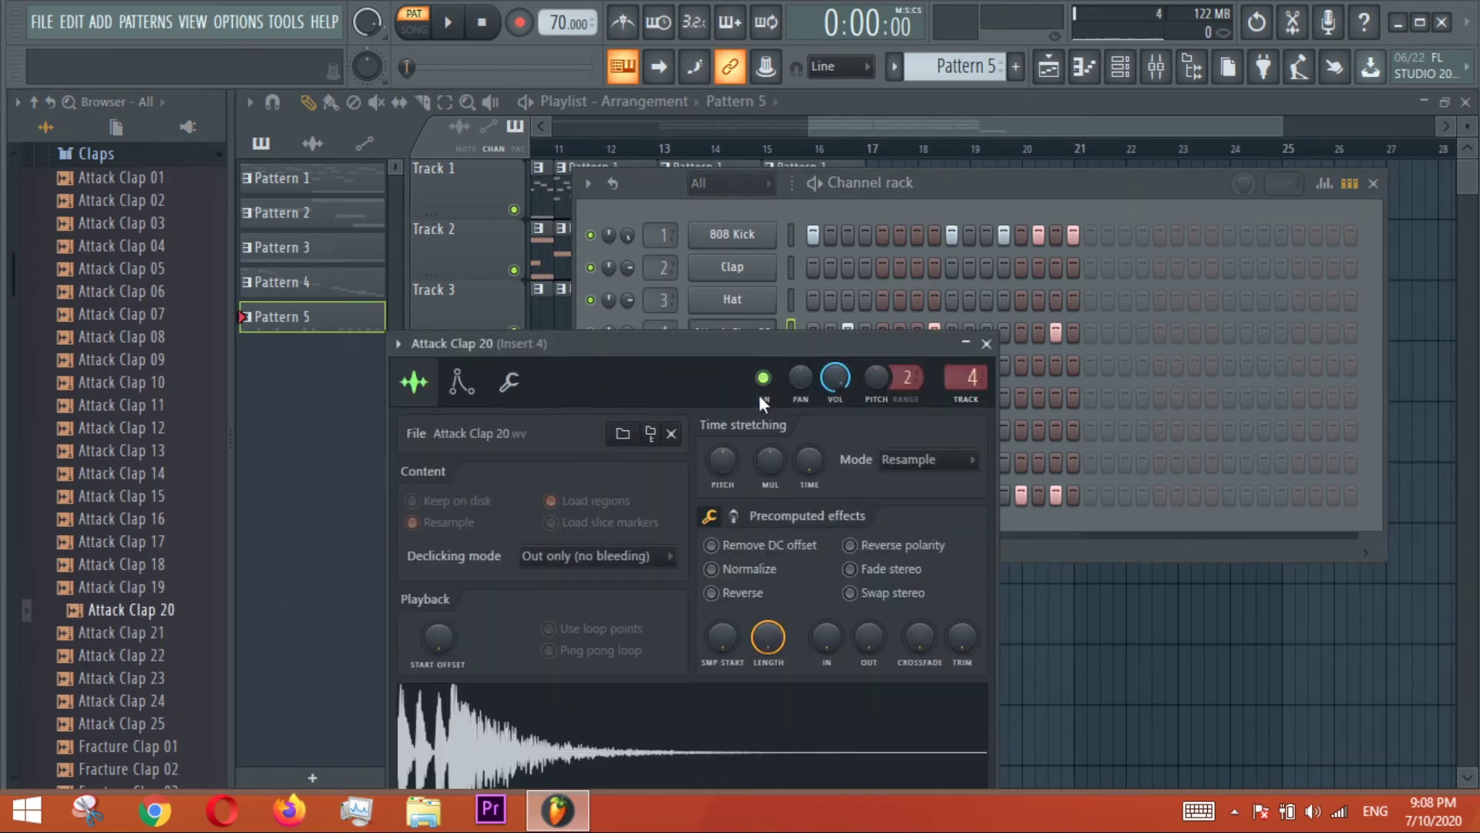
{"action": "left_click", "coordinate": [986, 343]}
{"action": "key", "text": "space"}
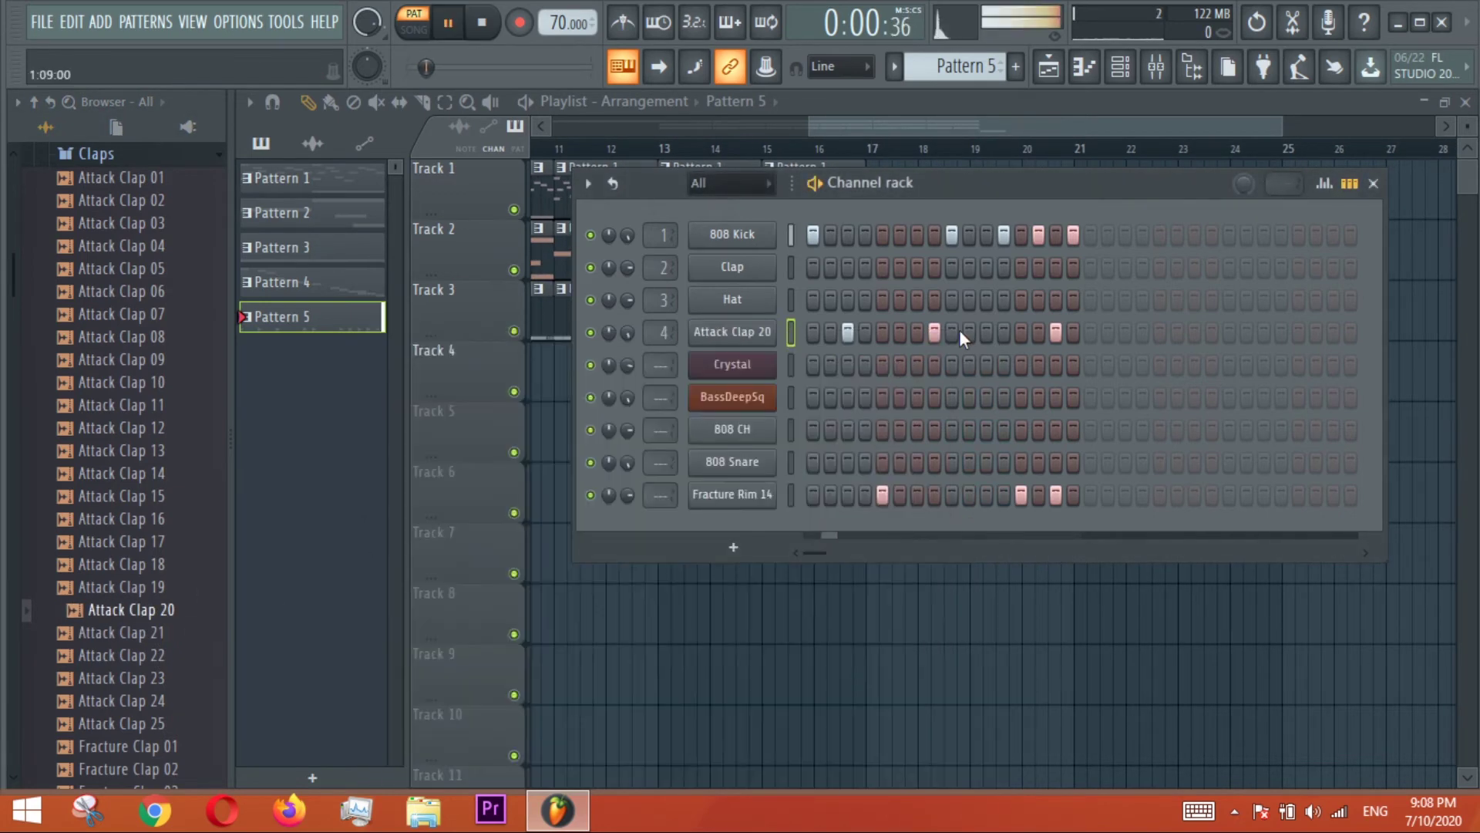
Paint seven consecutive Pattern 5 clips on Track 5 of the playlist from bar 18 to the start of bar 25.
{"action": "left_click", "coordinate": [1373, 185]}
{"action": "key", "text": "space"}
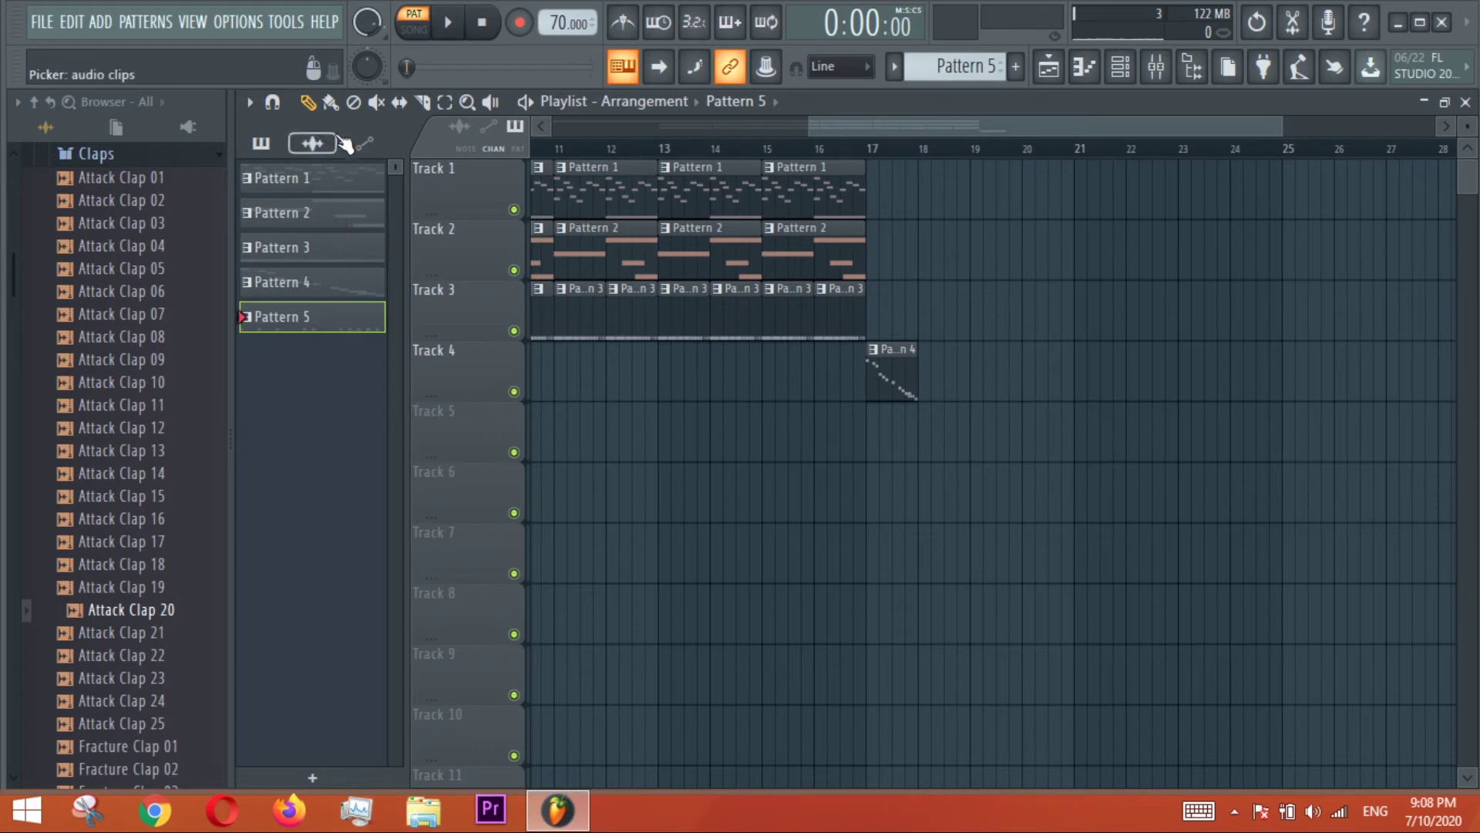
{"action": "left_click_drag", "start_coordinate": [935, 428], "coordinate": [1244, 437]}
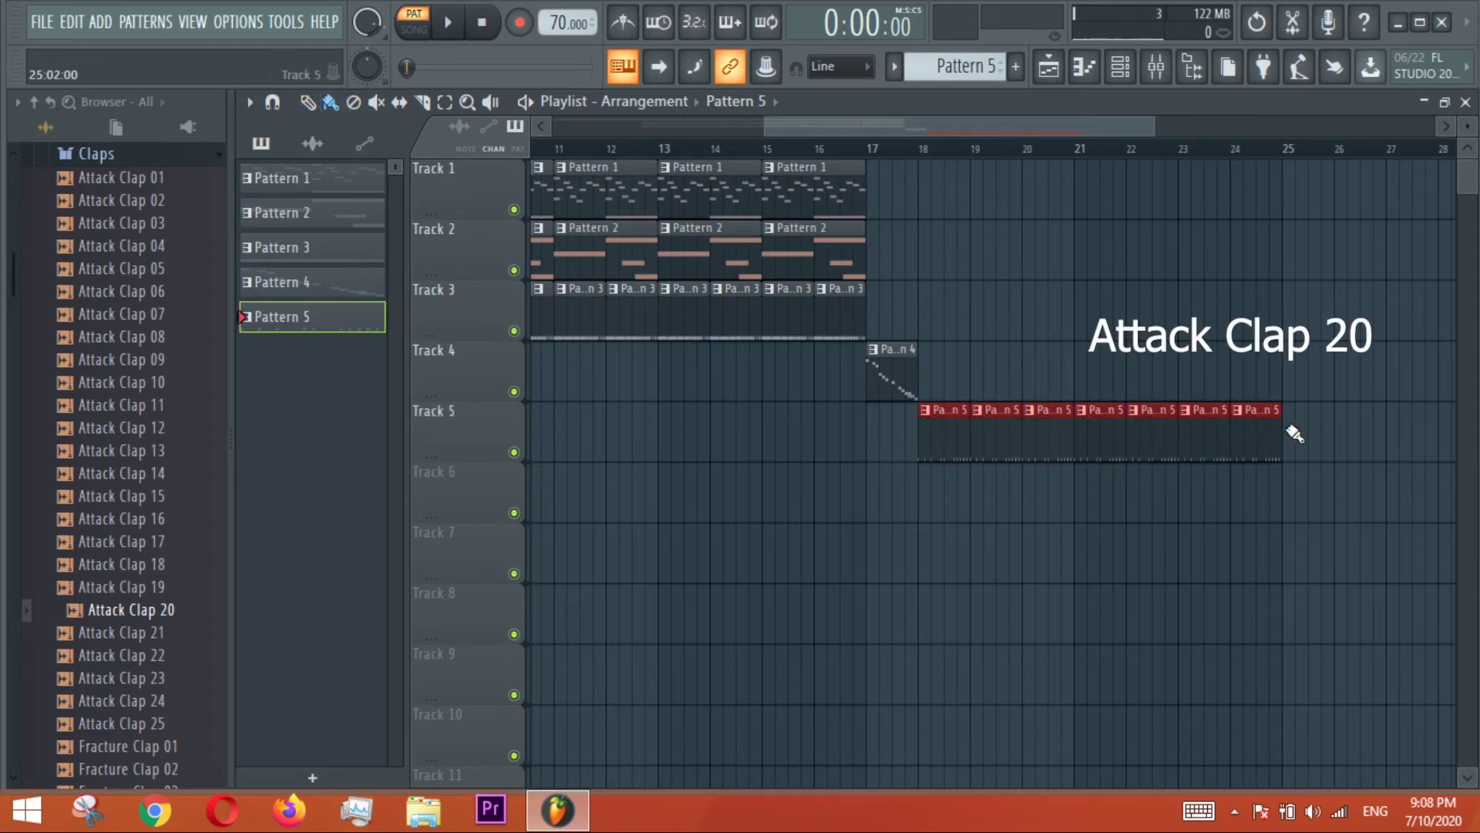
{"action": "left_click_drag", "start_coordinate": [872, 122], "coordinate": [1076, 140]}
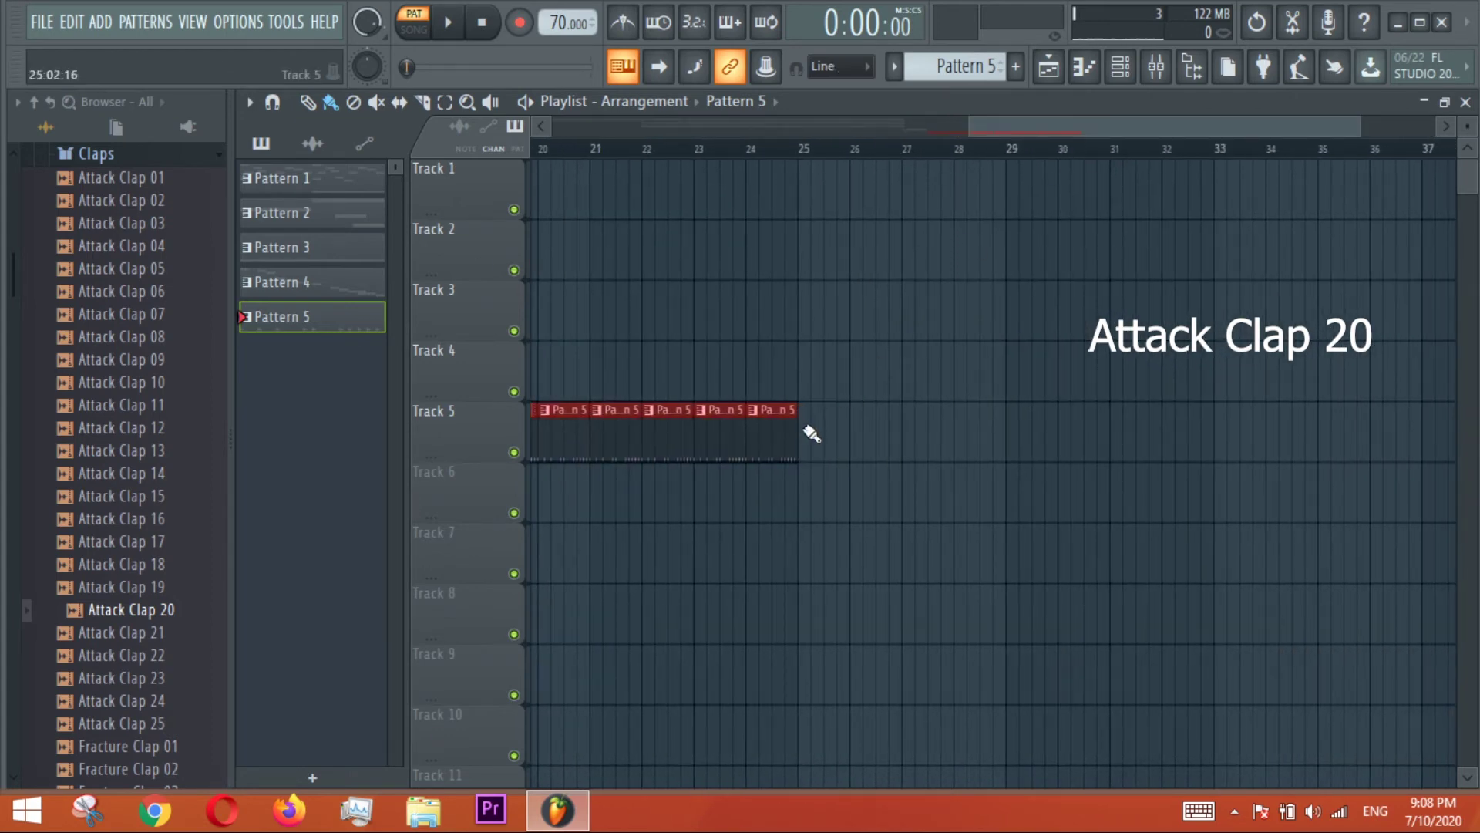
{"action": "right_click", "coordinate": [877, 201]}
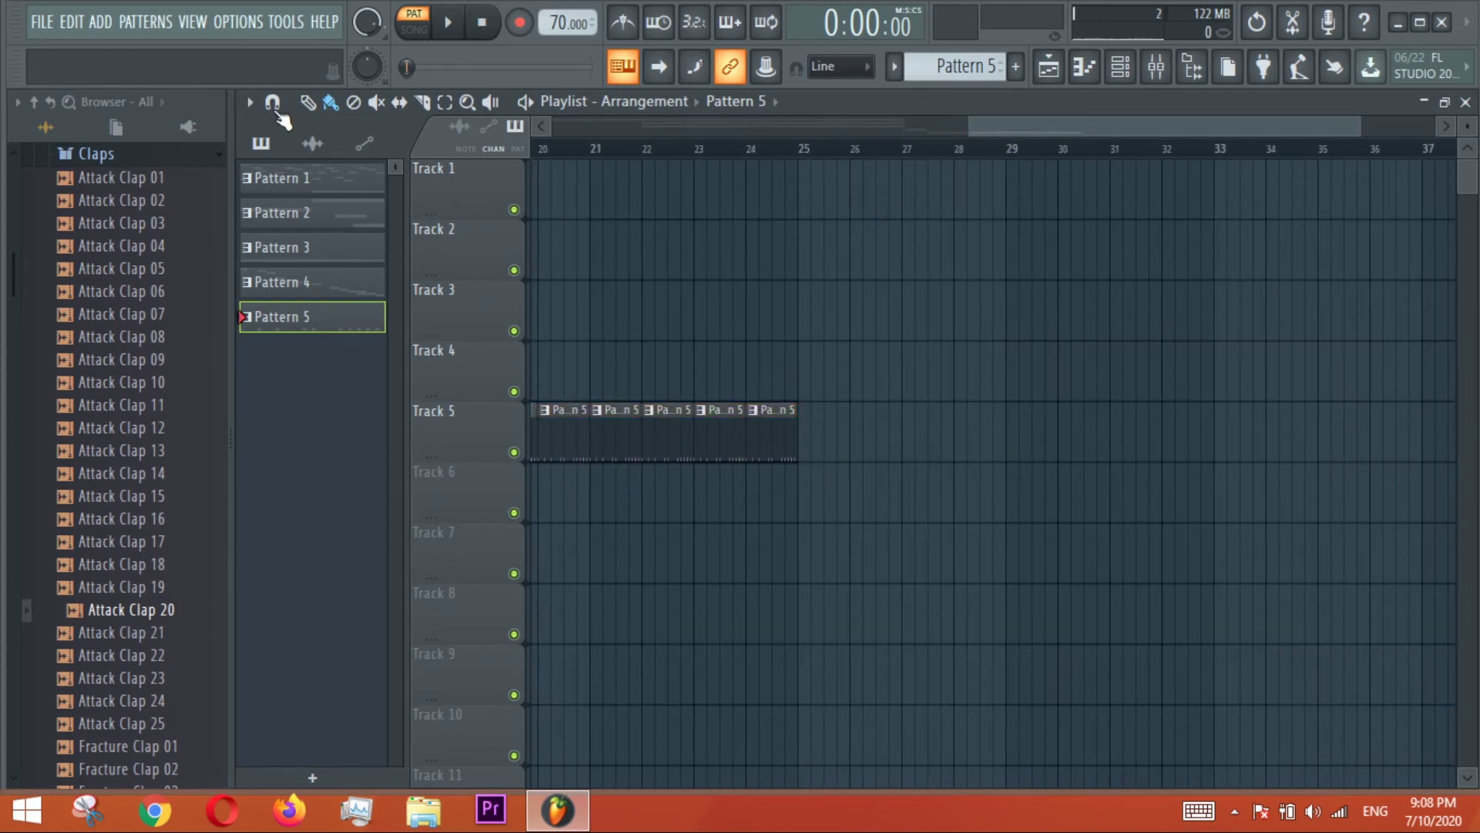
Switch to the empty Pattern 6 and add the FL Keys "default" preset as a new channel below Fracture Rim 14.
{"action": "left_click", "coordinate": [1079, 68]}
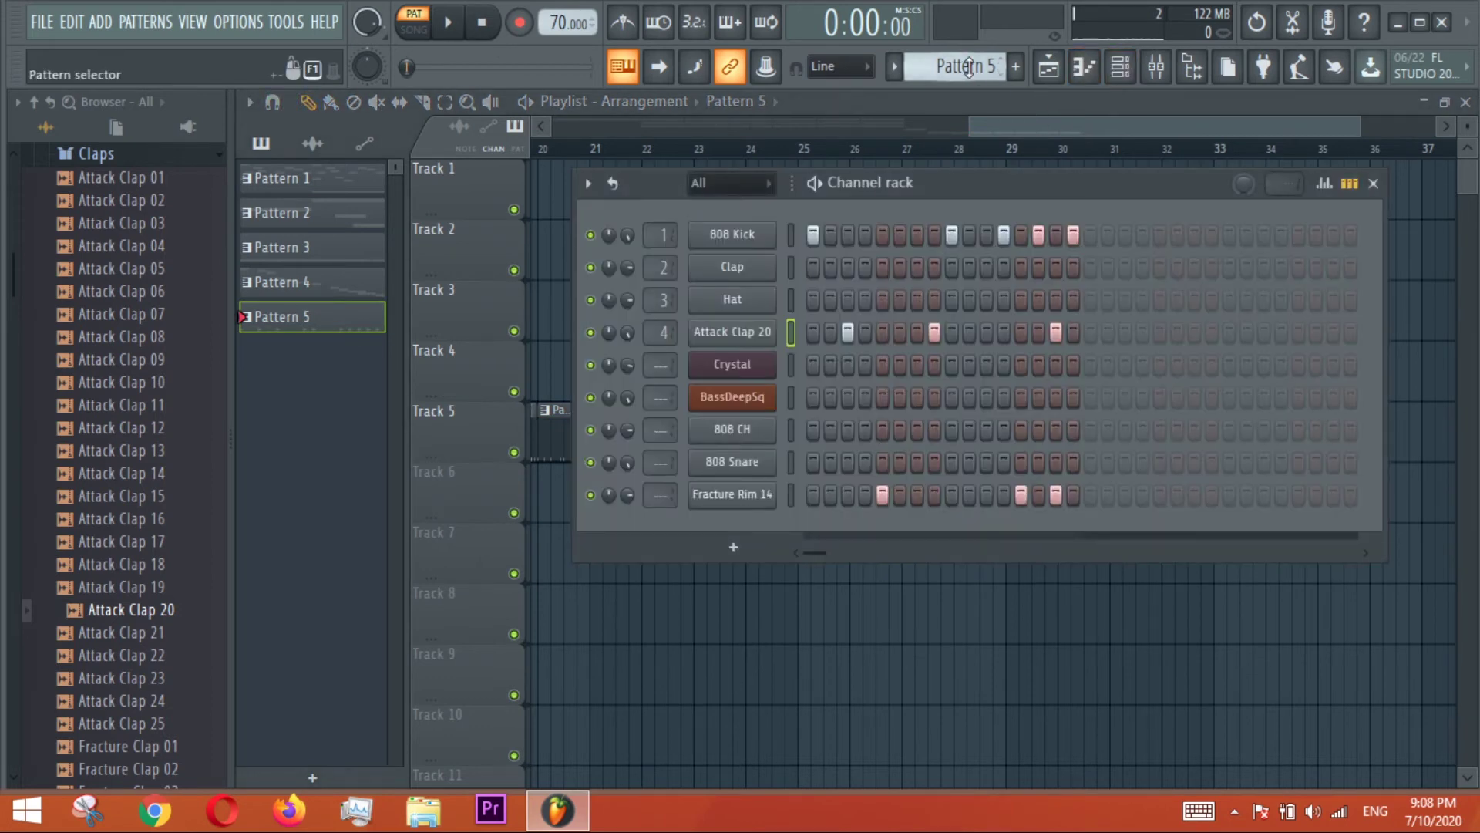
{"action": "scroll", "coordinate": [968, 67], "scroll_direction": "up", "scroll_amount": 1}
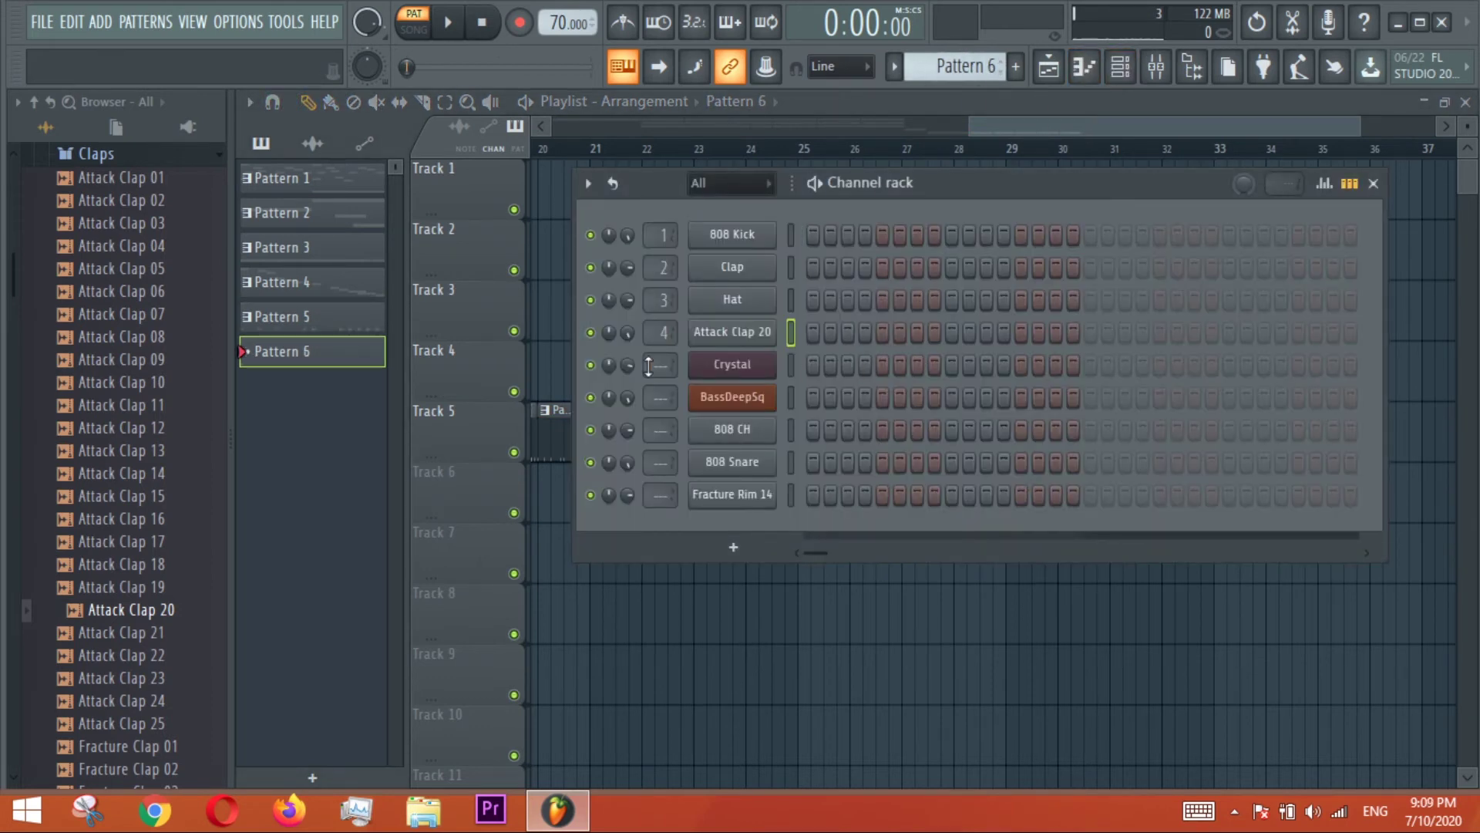
{"action": "left_click", "coordinate": [35, 101]}
{"action": "left_click", "coordinate": [97, 245]}
{"action": "left_click", "coordinate": [112, 296]}
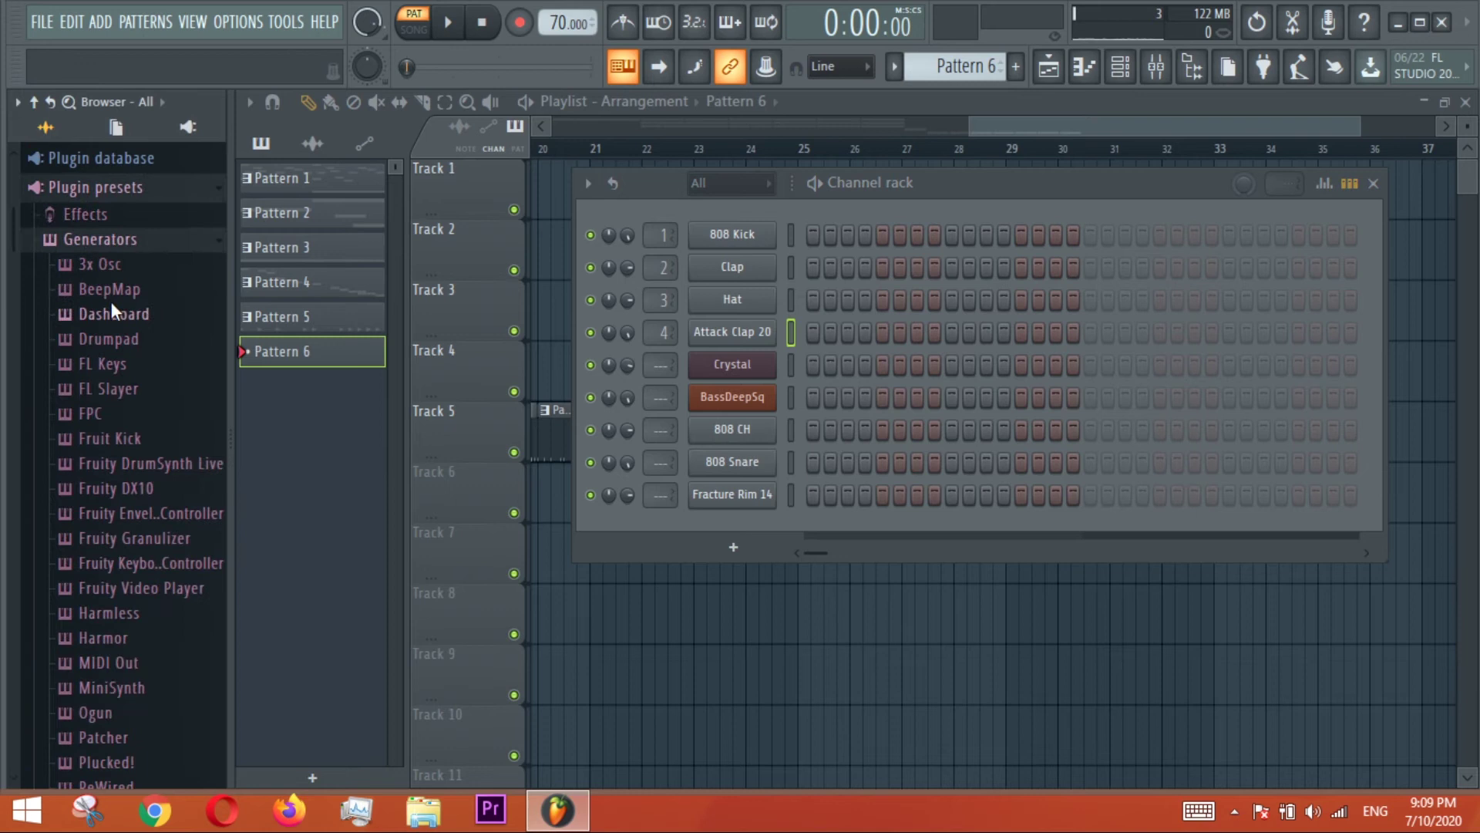
{"action": "left_click", "coordinate": [137, 364]}
{"action": "left_click", "coordinate": [159, 502]}
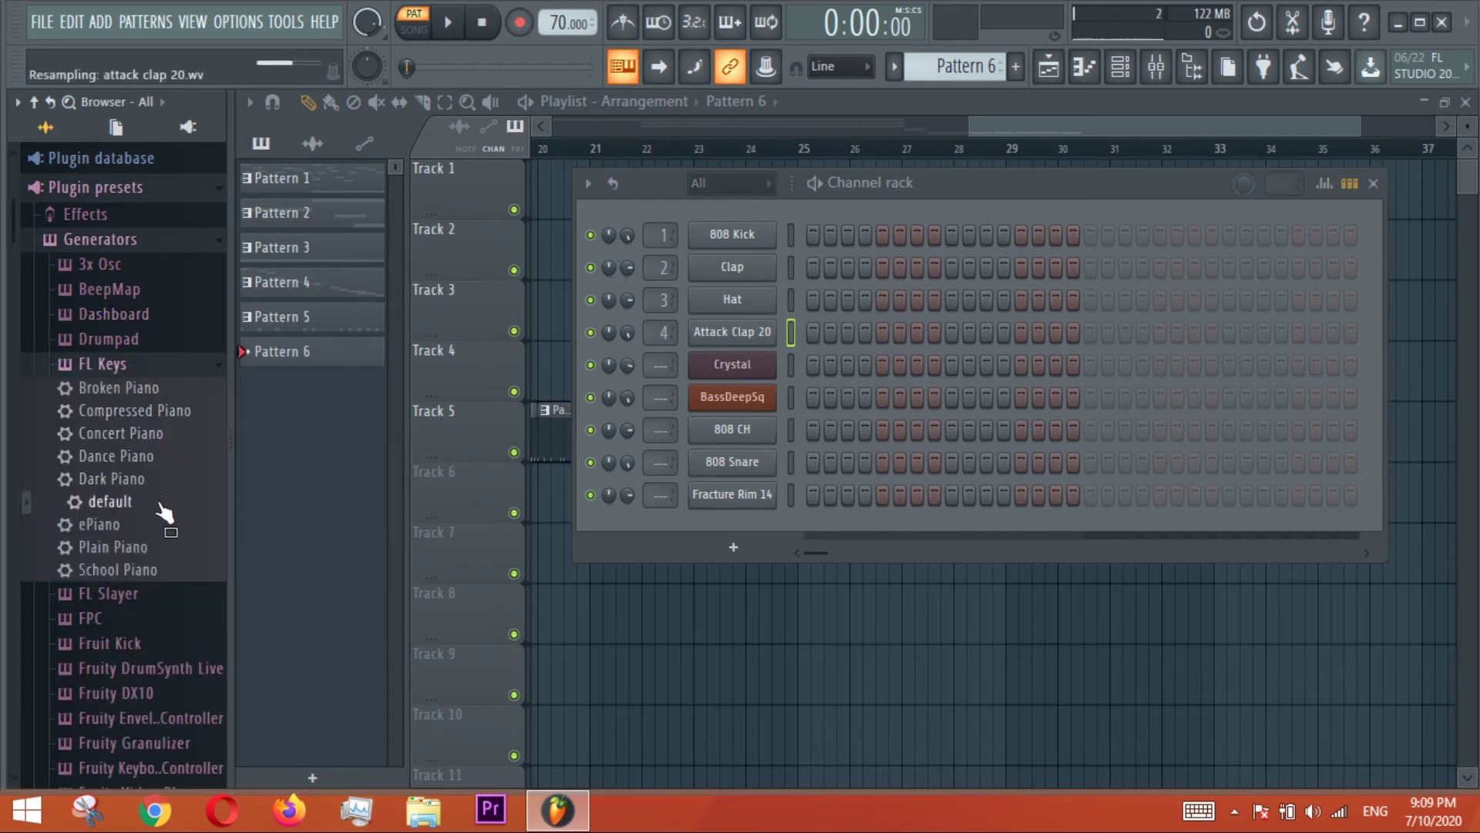
{"action": "left_click_drag", "start_coordinate": [131, 515], "coordinate": [710, 541]}
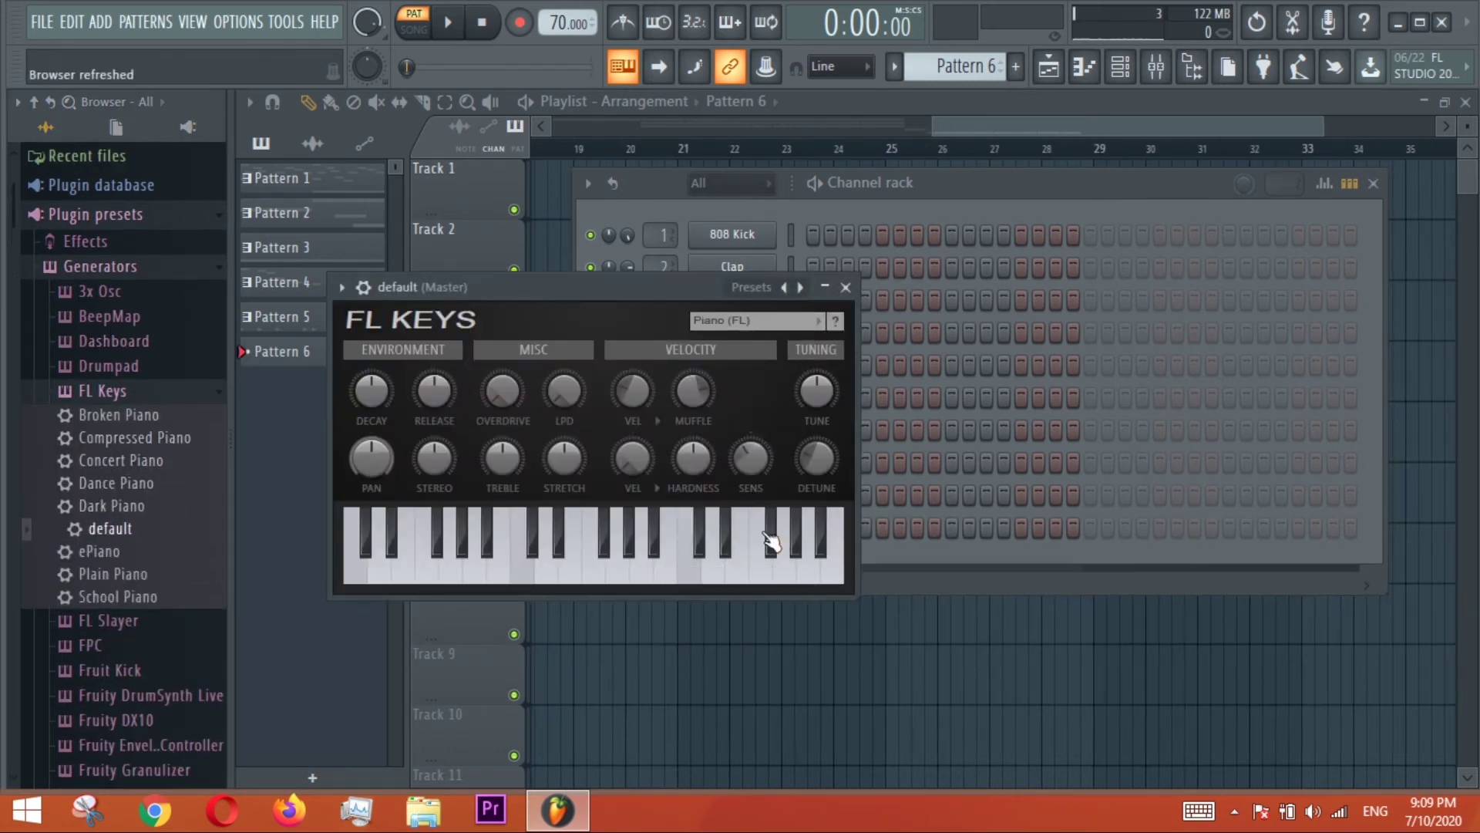
Set the FL Keys channel's maximum polyphony to 32, slightly increase its time shift, and make it cut itself.
{"action": "left_click", "coordinate": [342, 287]}
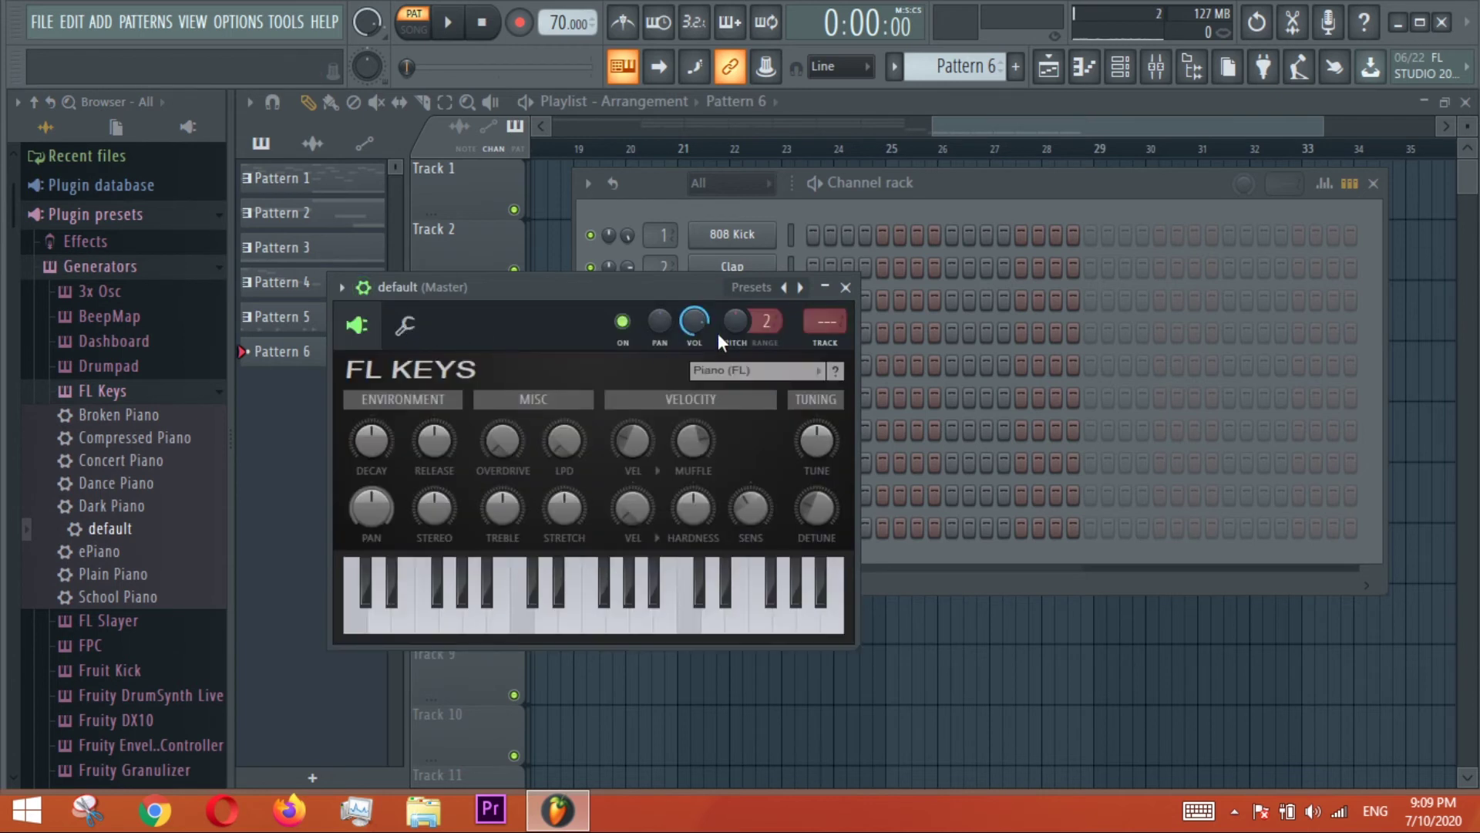
{"action": "left_click", "coordinate": [405, 324]}
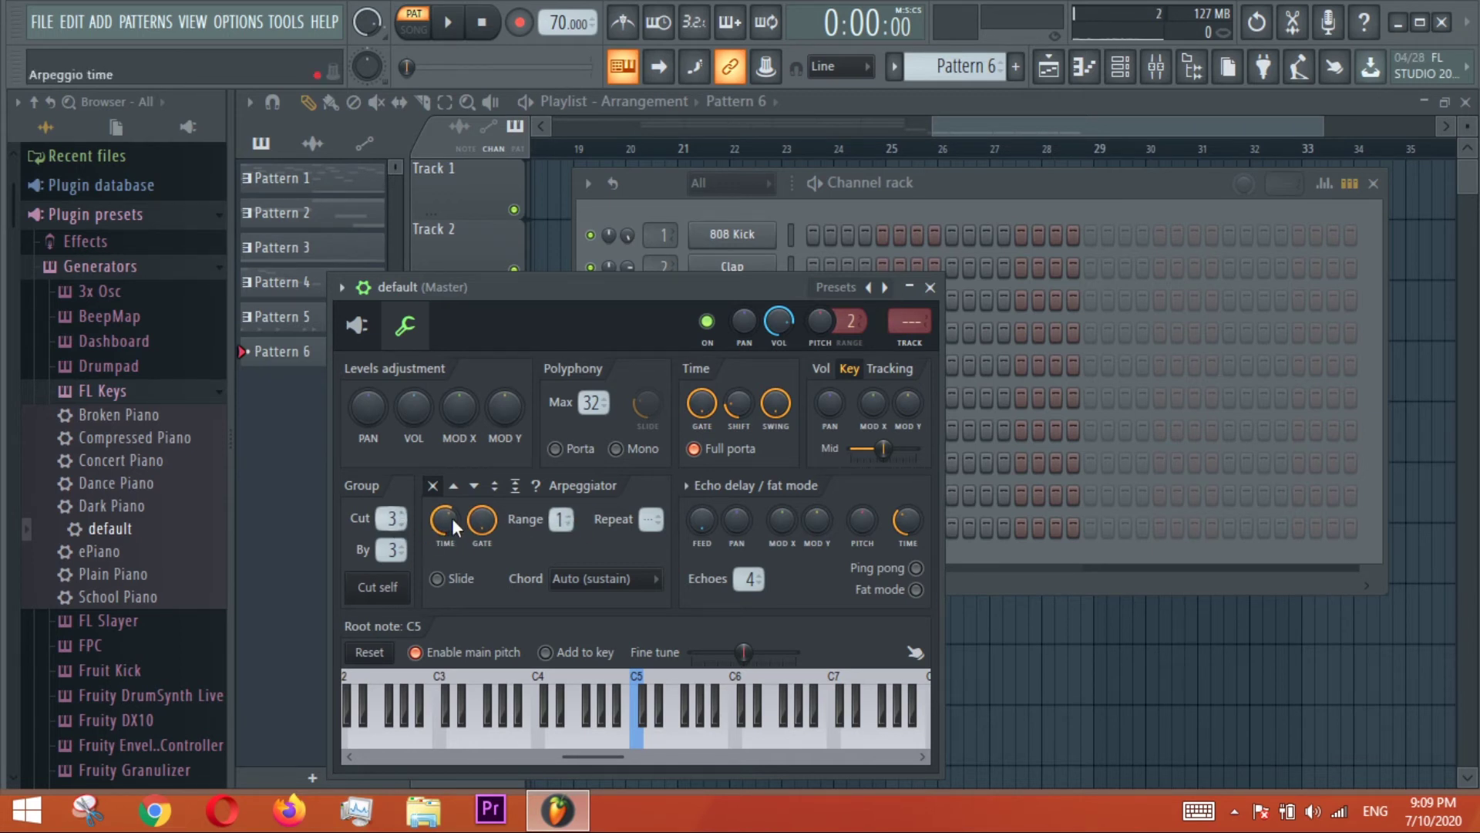
{"action": "left_click", "coordinate": [931, 287]}
Draw a one-step D5 note at the start of the FL Keys piano roll, resizing it with 1/4 step snap, and restore Line snap.
{"action": "right_click", "coordinate": [735, 531]}
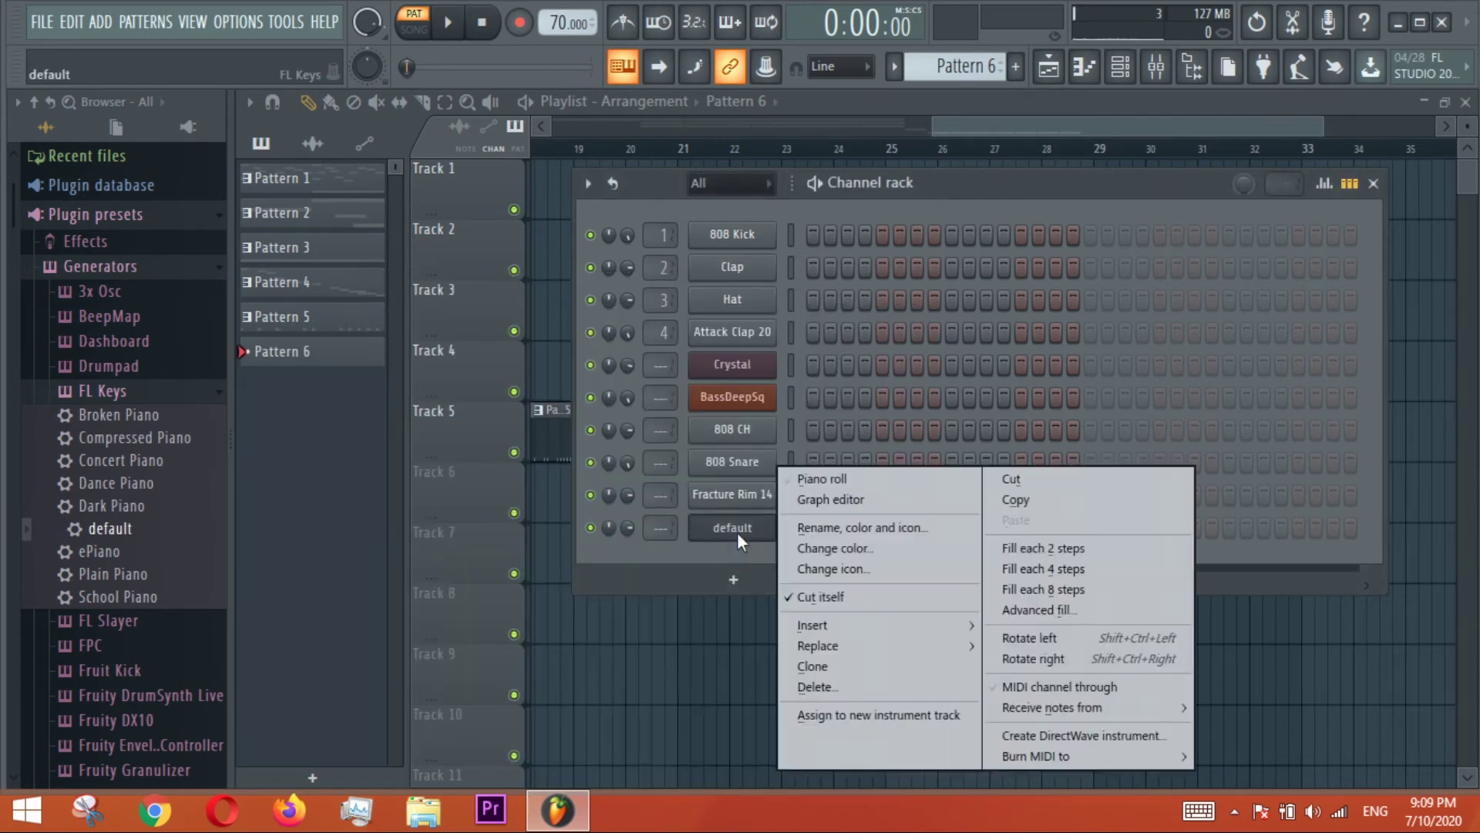
{"action": "left_click", "coordinate": [805, 481]}
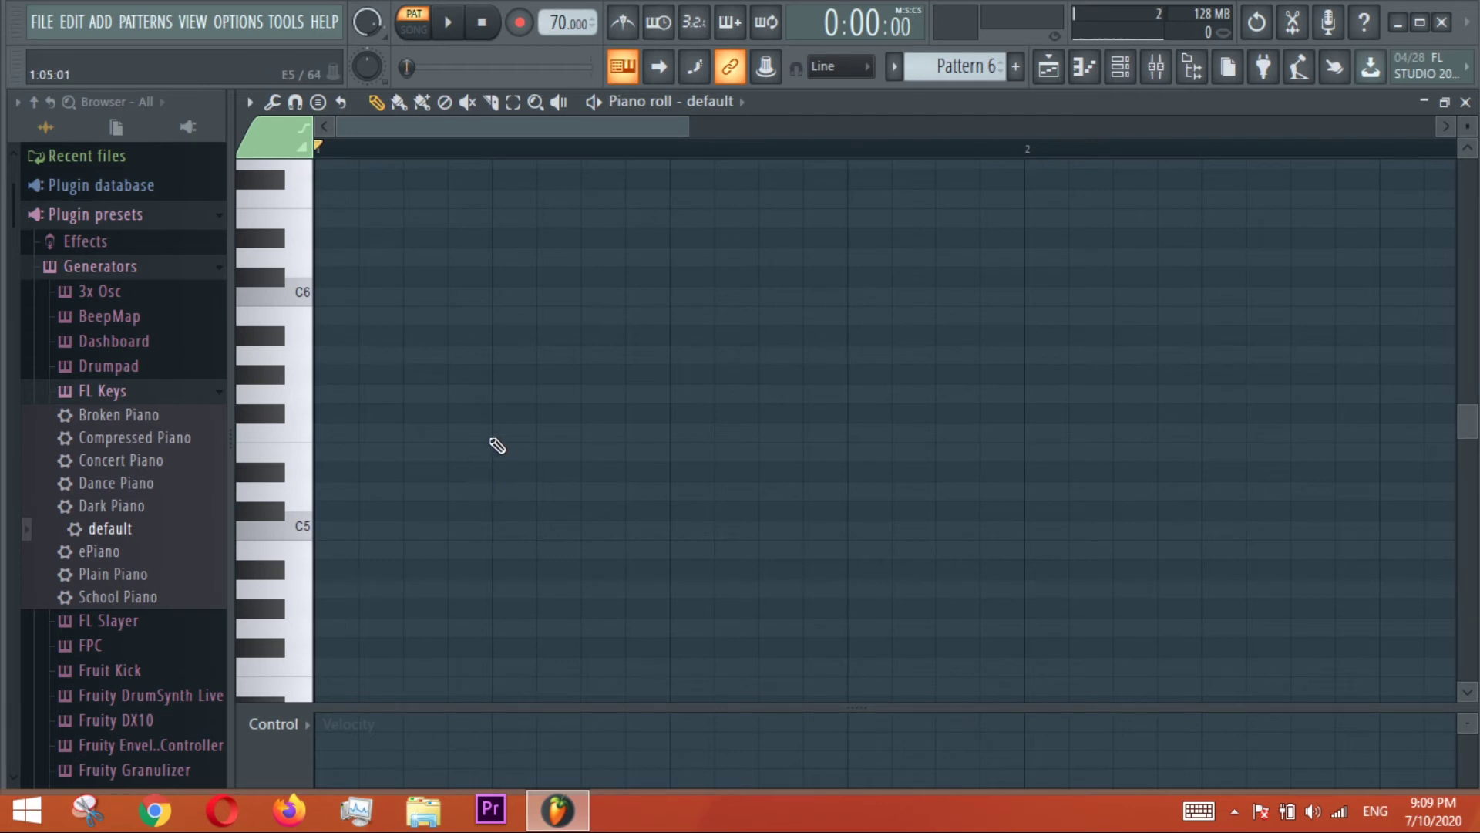
{"action": "scroll", "coordinate": [430, 374], "scroll_direction": "down", "scroll_amount": 2}
{"action": "left_click", "coordinate": [324, 375]}
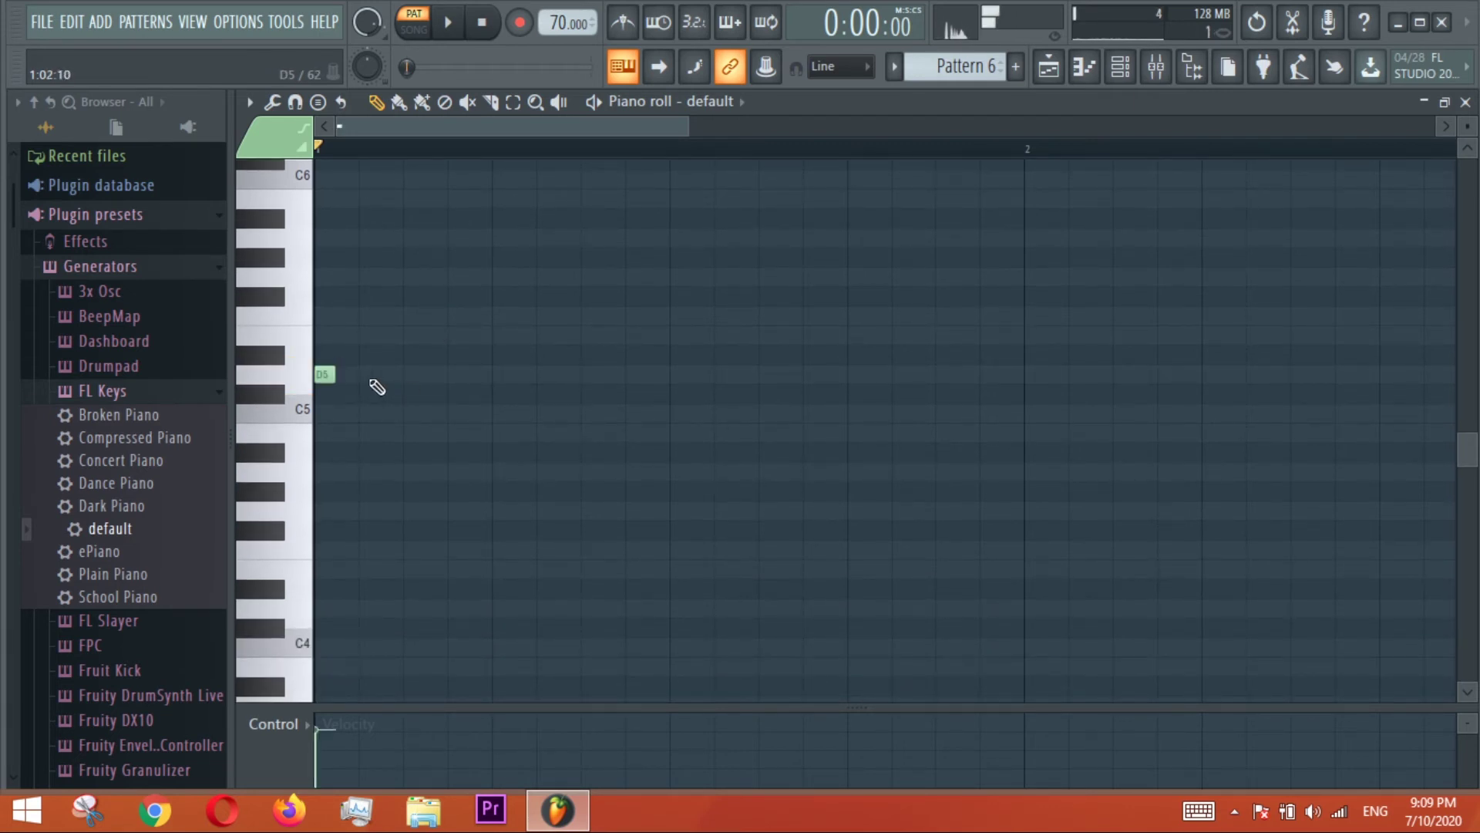
{"action": "left_click", "coordinate": [840, 67]}
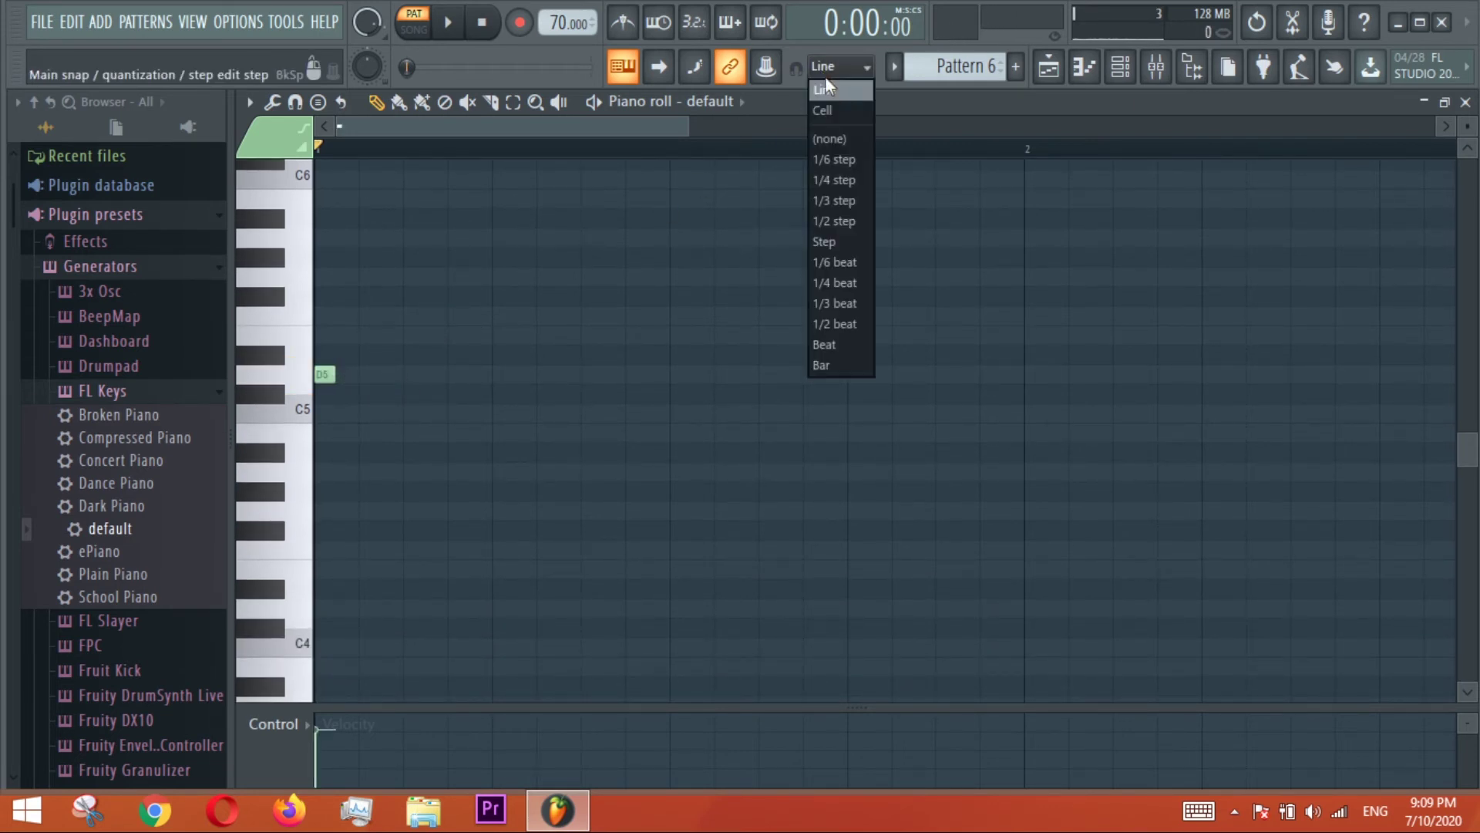
{"action": "left_click", "coordinate": [836, 179]}
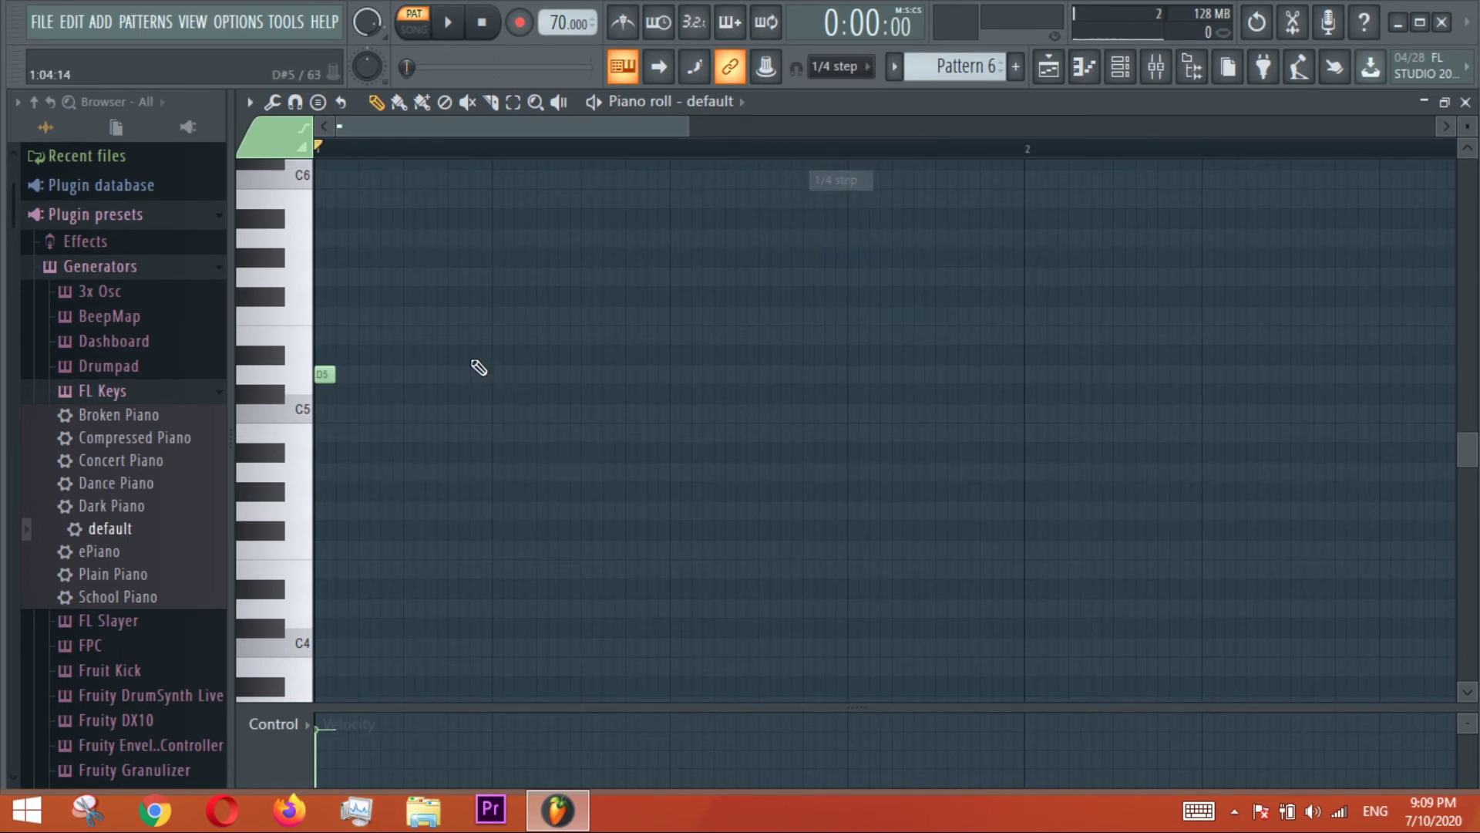
{"action": "left_click_drag", "start_coordinate": [333, 376], "coordinate": [351, 383]}
{"action": "left_click", "coordinate": [841, 66]}
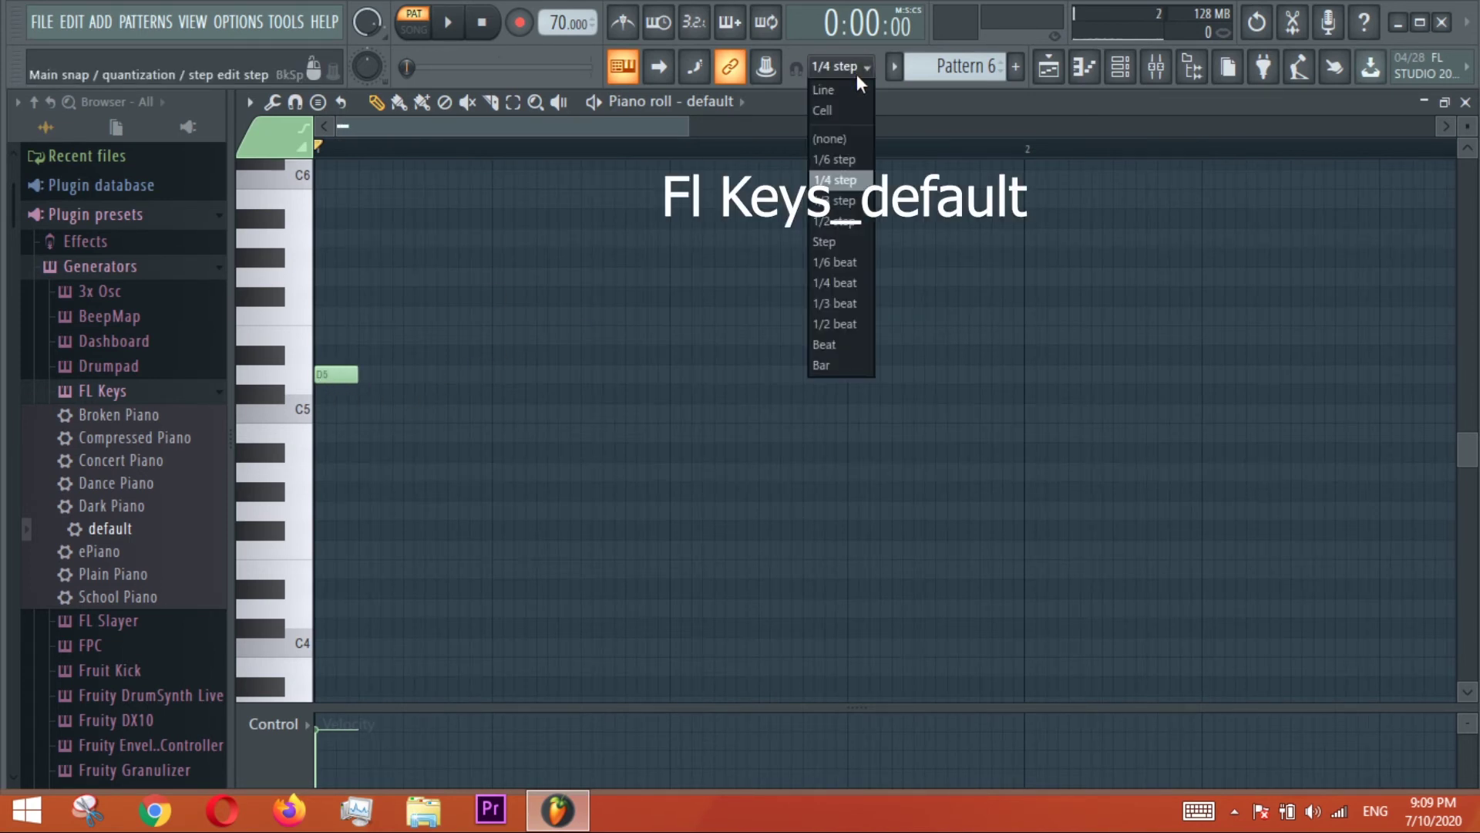
{"action": "left_click", "coordinate": [853, 94]}
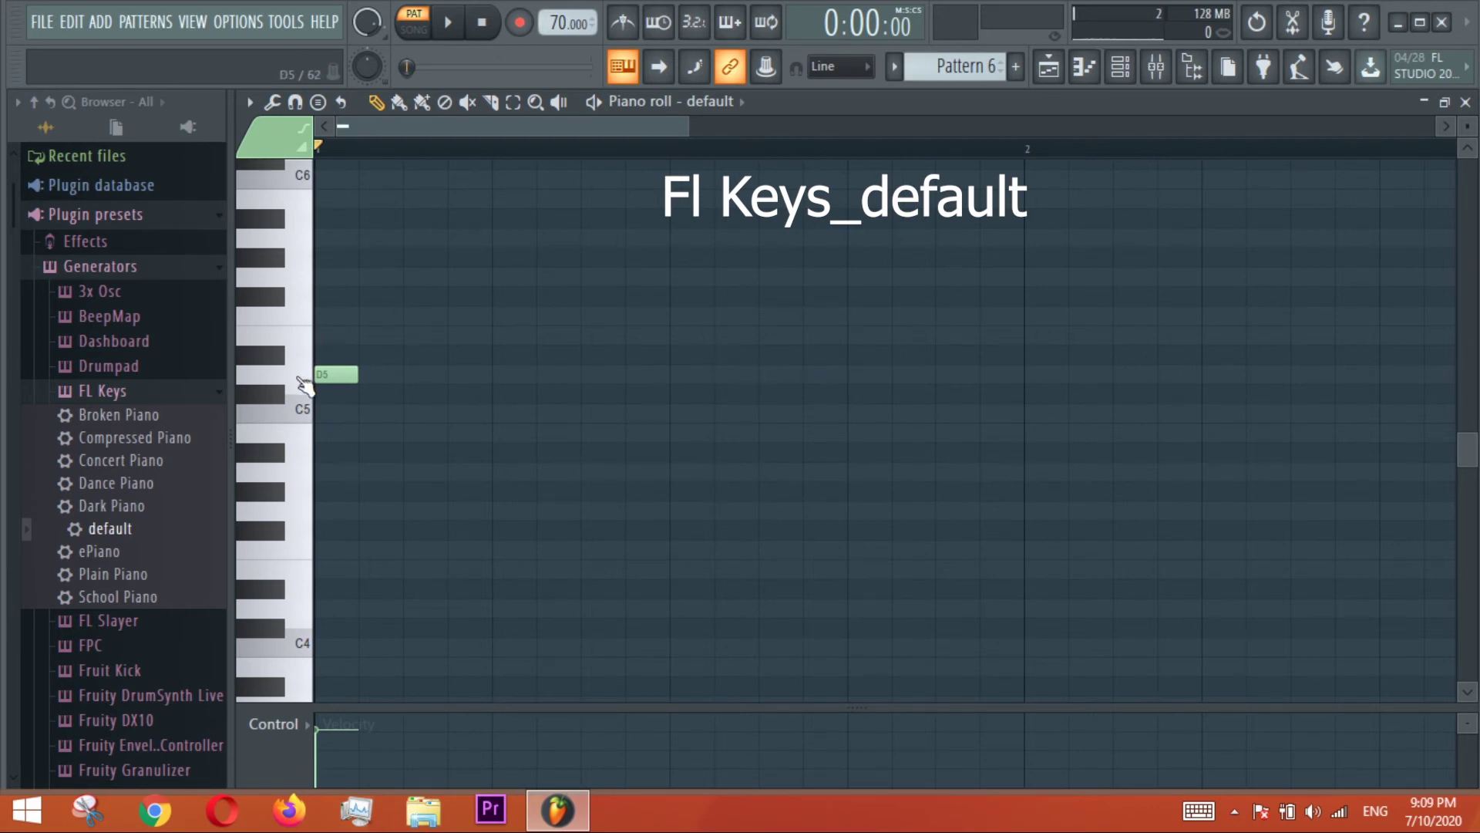
Raise the D5 note to F5 and add one-step notes G#4 on step 1, C5 on step 2 and A4 on step 6.
{"action": "left_click_drag", "start_coordinate": [330, 376], "coordinate": [330, 318]}
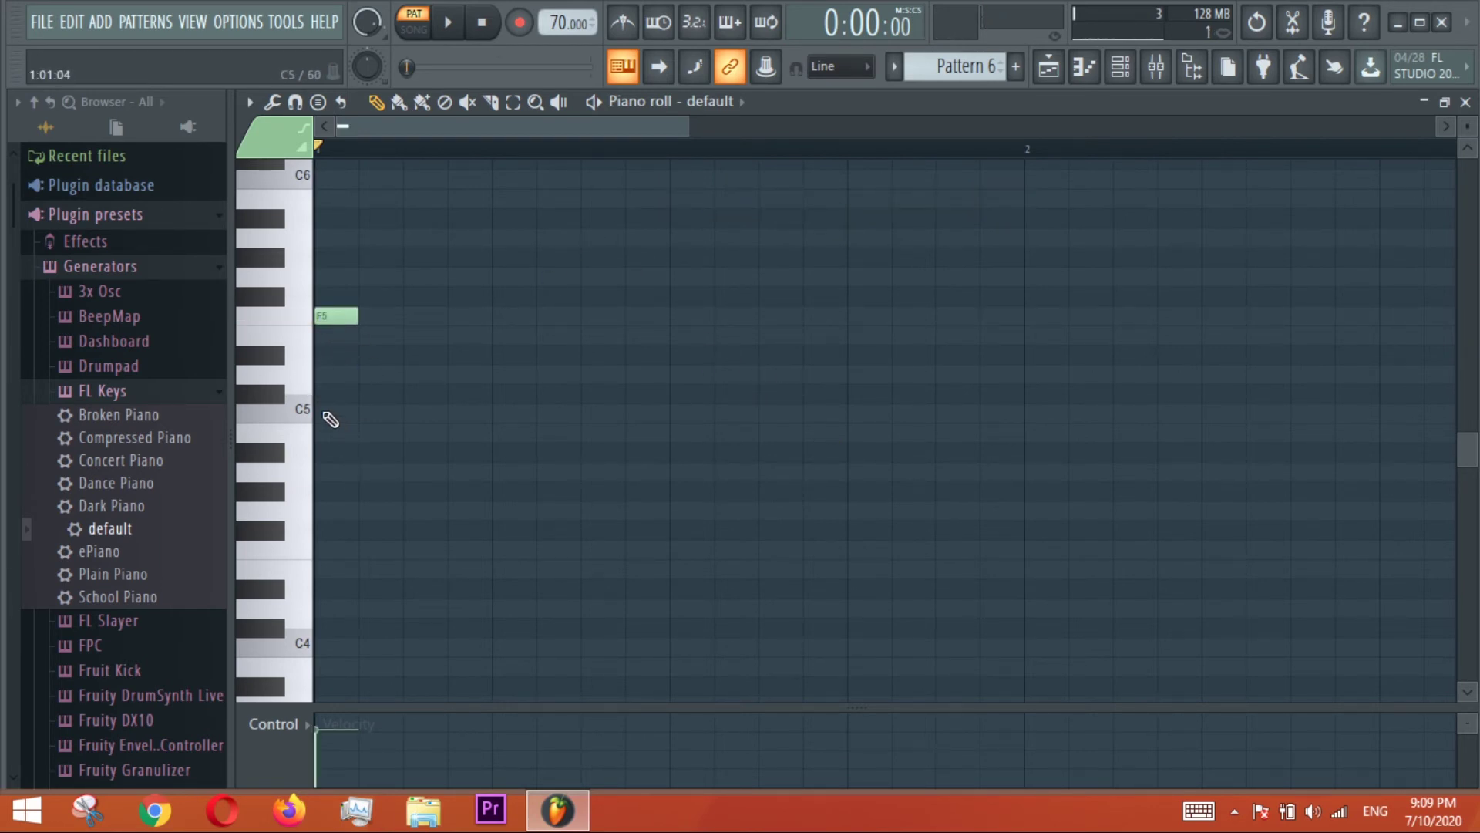
{"action": "left_click", "coordinate": [364, 417]}
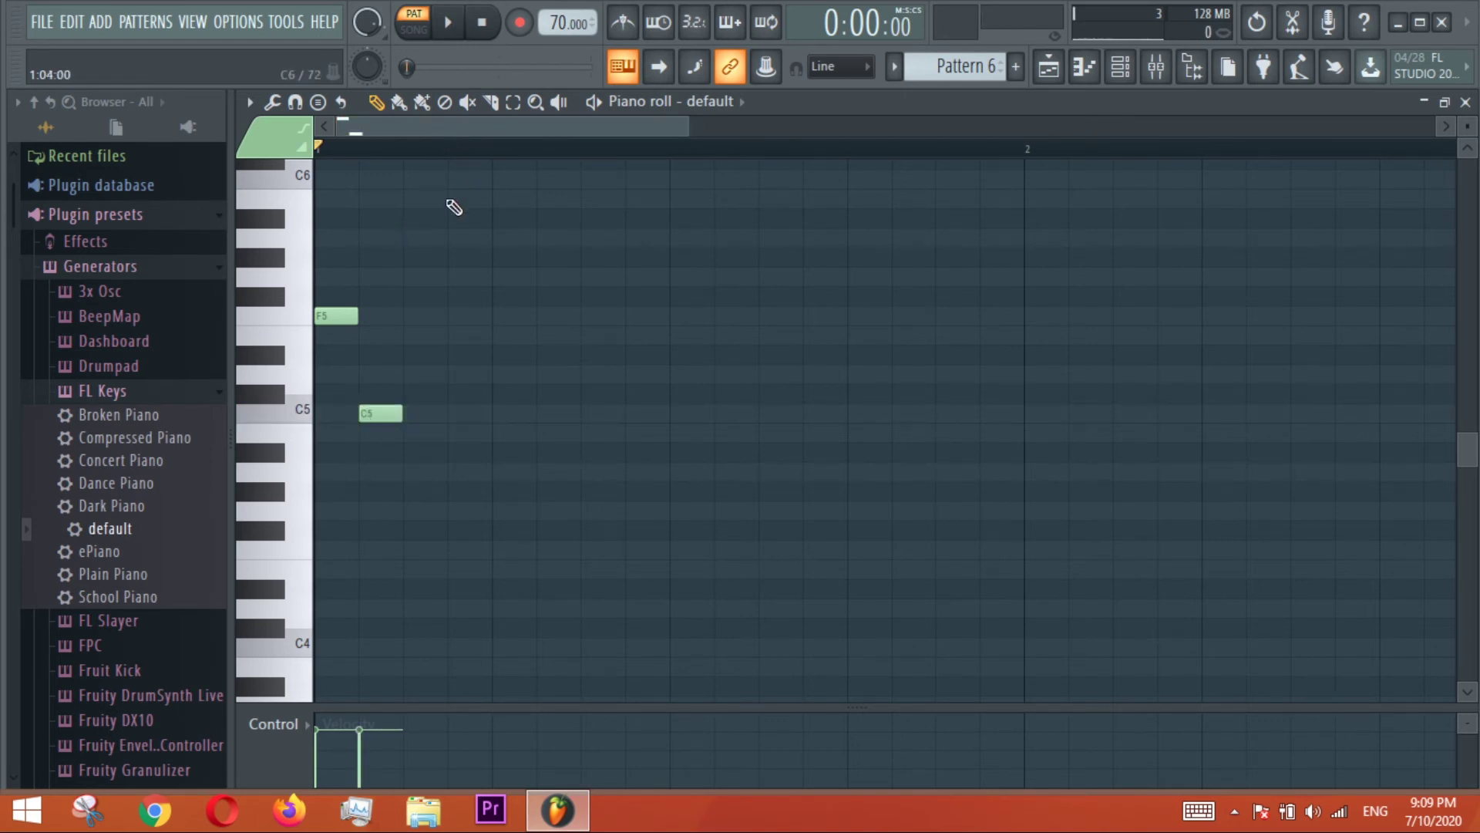
{"action": "left_click", "coordinate": [330, 493]}
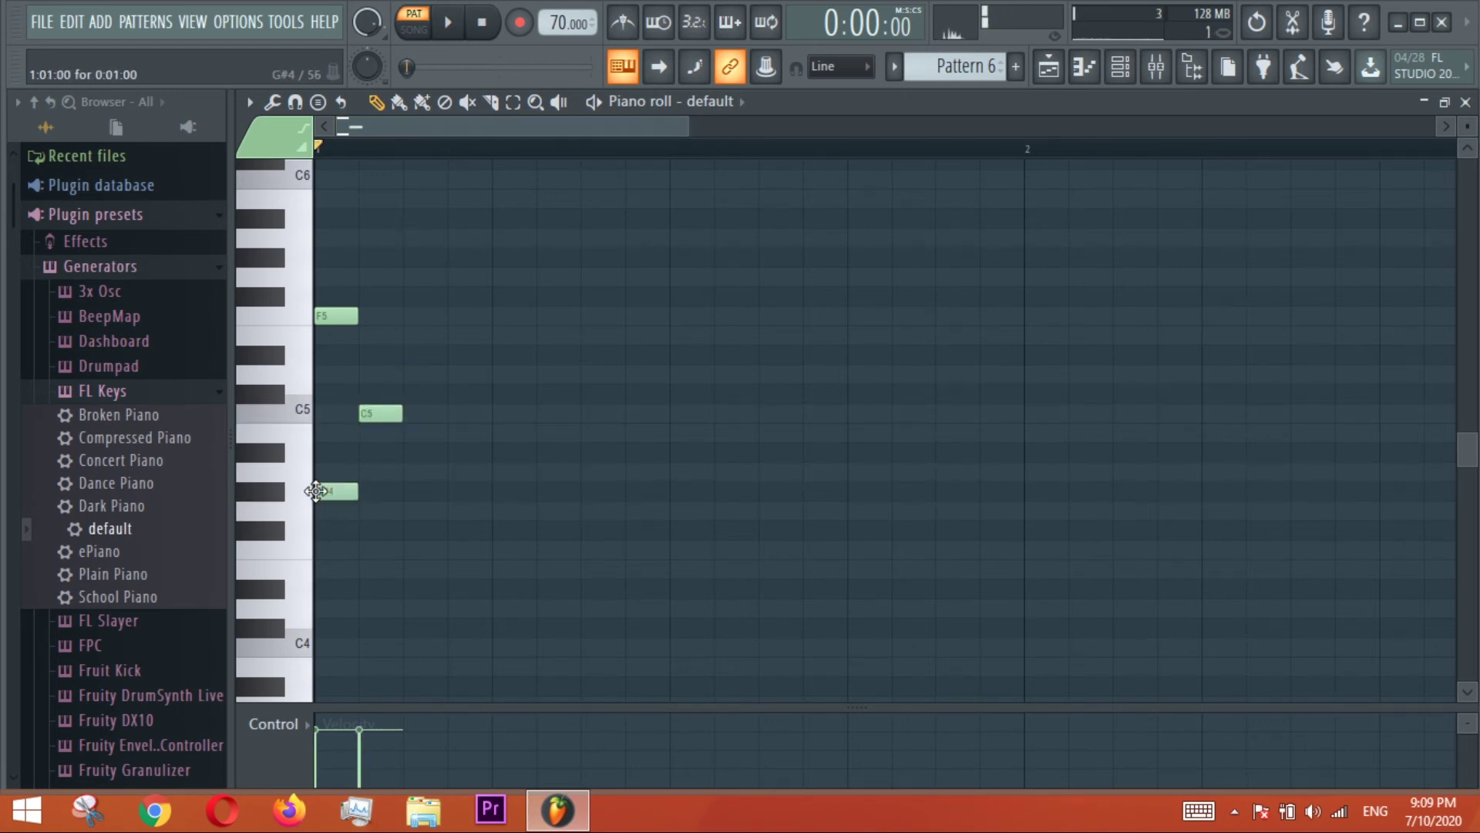
{"action": "left_click", "coordinate": [540, 472]}
Add a C#5 note on step 4 and lengthen the F5, G#4, C5, C#5 and A4 notes to two steps each.
{"action": "scroll", "coordinate": [533, 146], "scroll_direction": "down", "scroll_amount": 2}
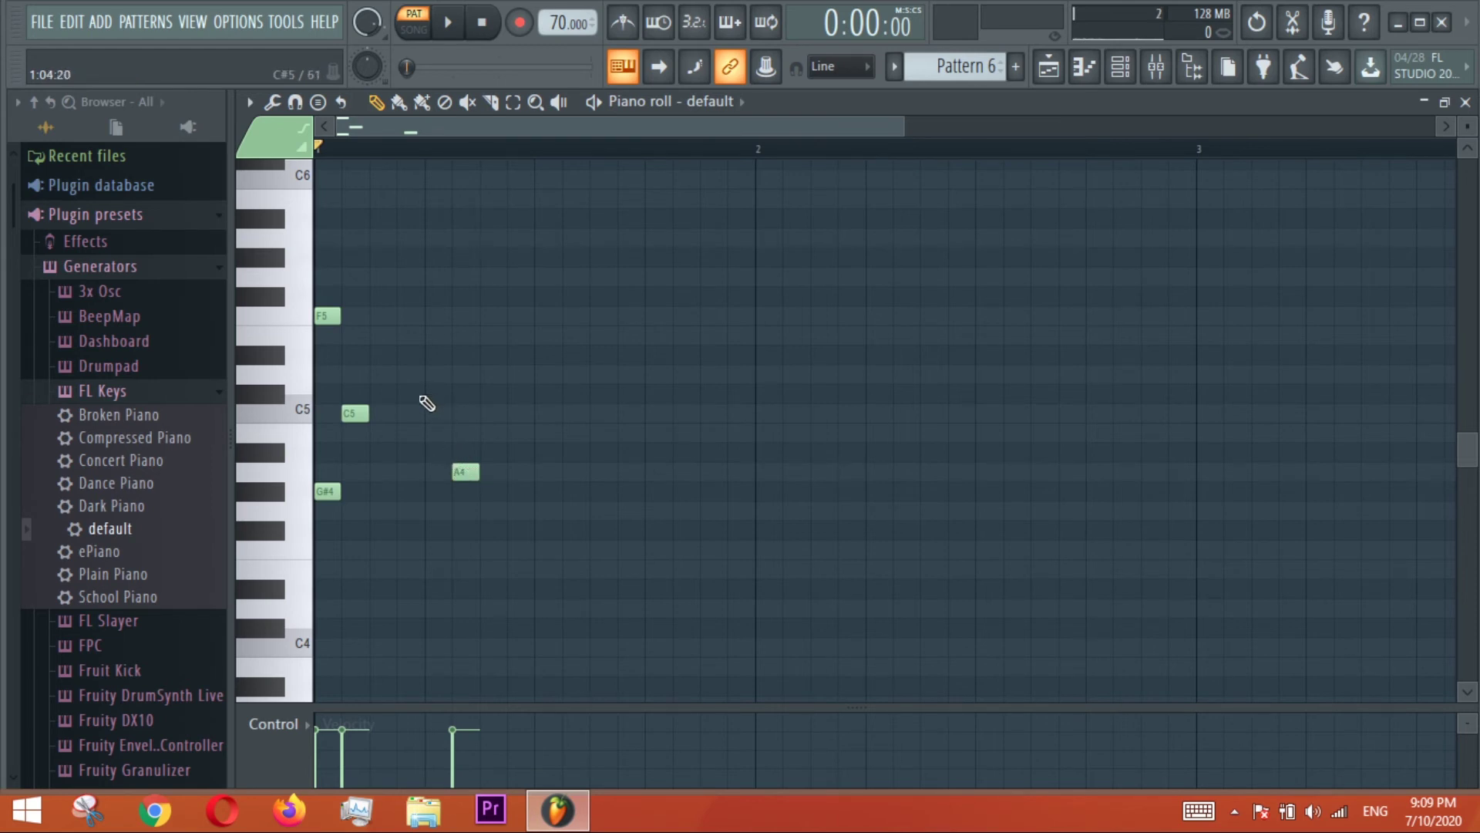
{"action": "left_click", "coordinate": [411, 394]}
{"action": "left_click_drag", "start_coordinate": [369, 413], "coordinate": [452, 397]}
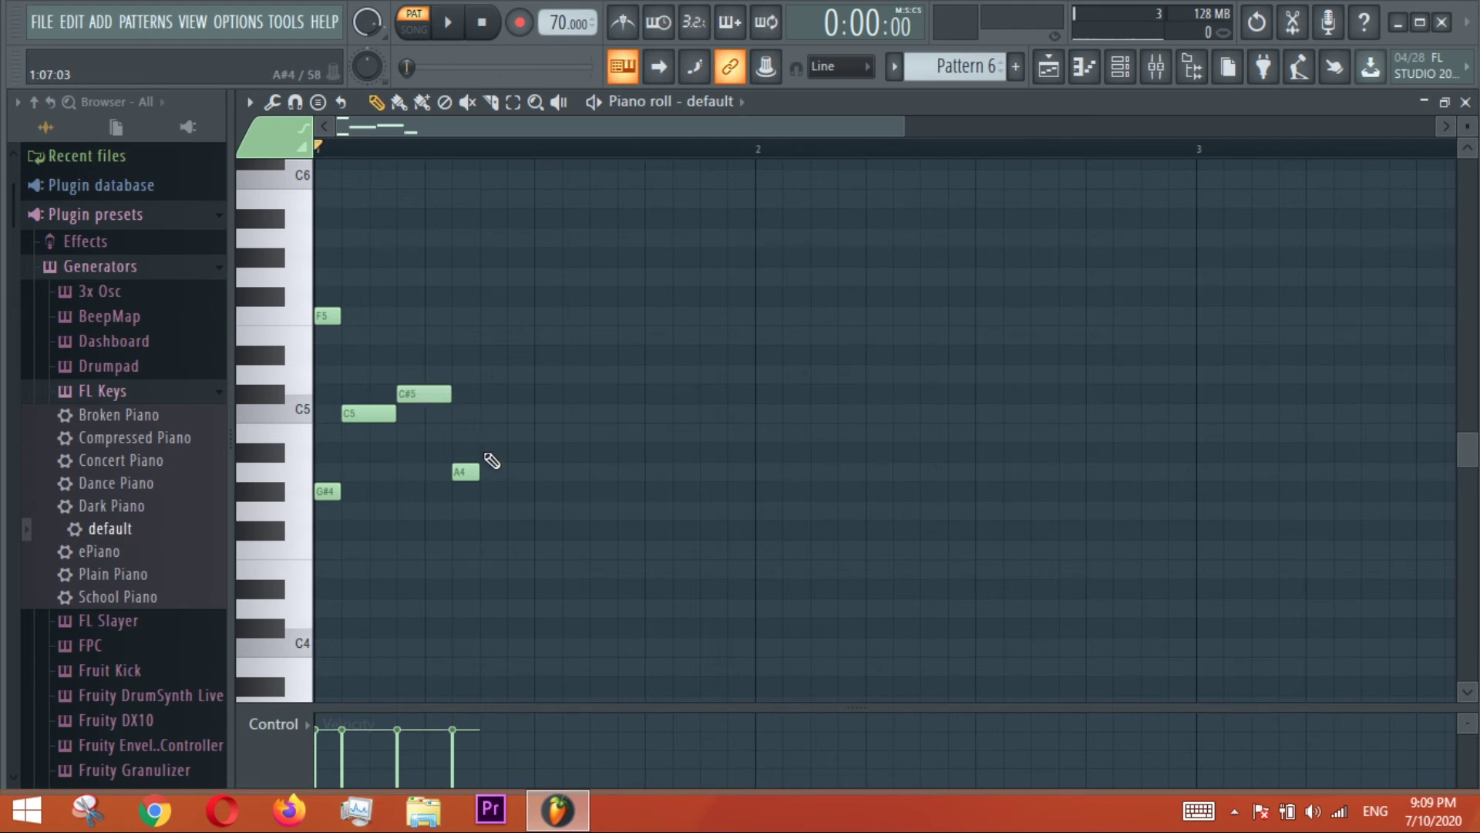
{"action": "left_click_drag", "start_coordinate": [479, 472], "coordinate": [507, 472]}
{"action": "left_click_drag", "start_coordinate": [337, 492], "coordinate": [364, 493]}
{"action": "left_click_drag", "start_coordinate": [335, 322], "coordinate": [363, 324]}
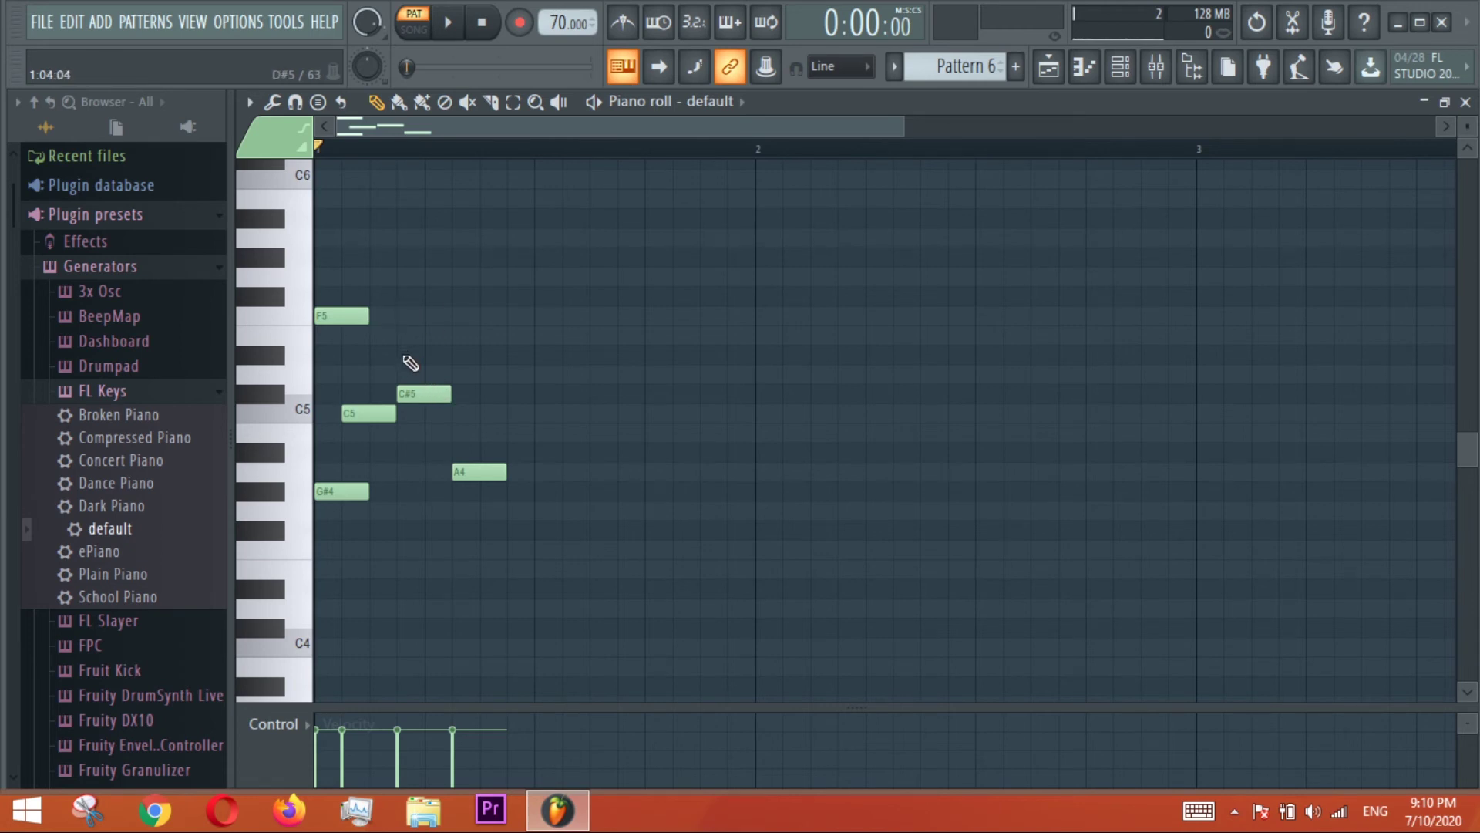
Shift C#5 to step 5, place D#5 on step 4, and add C5, D#5, D5 and C5 on steps 9, 11, 13 and 15.
{"action": "left_click", "coordinate": [427, 397]}
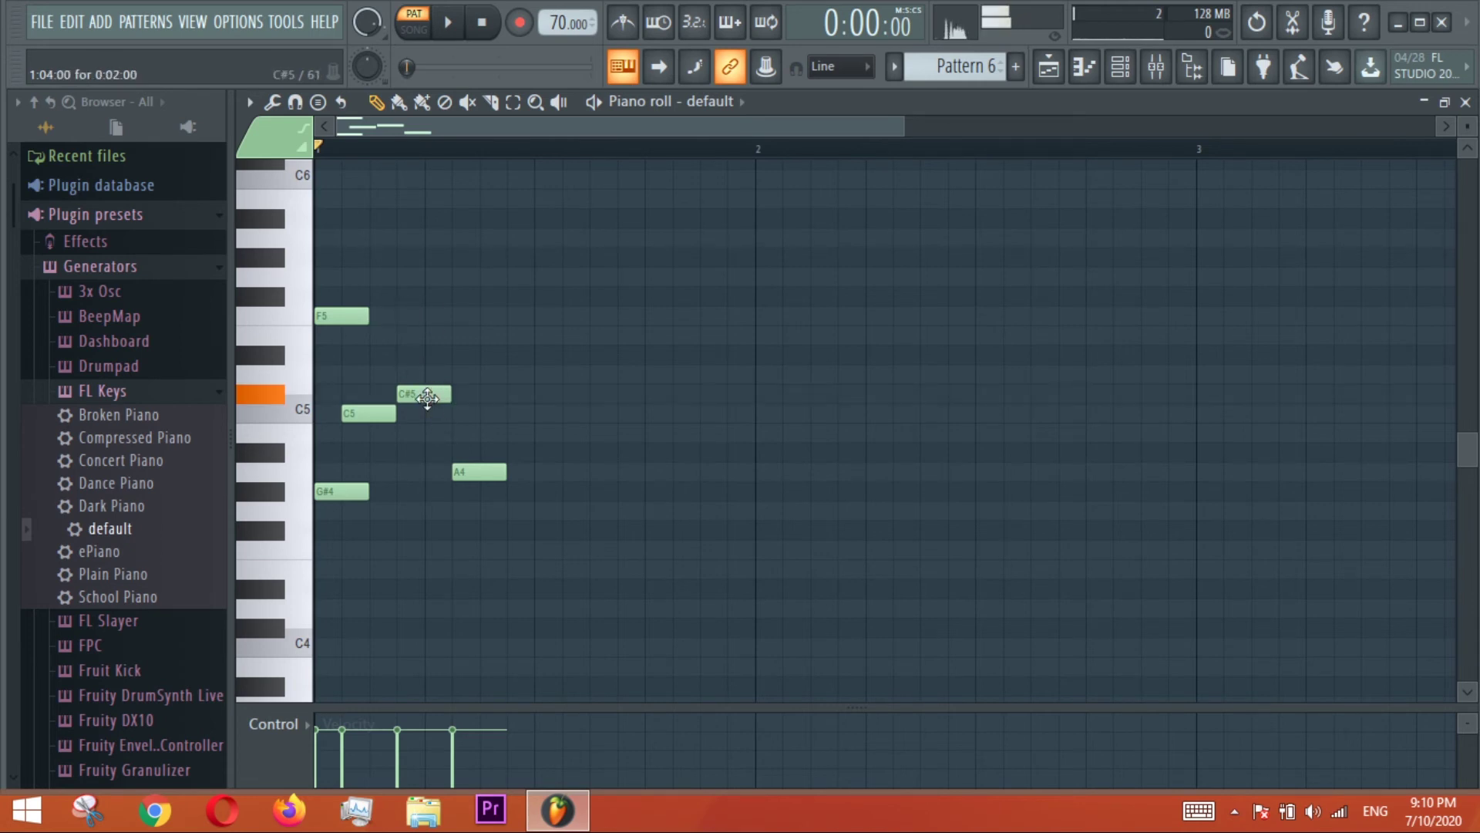
{"action": "left_click_drag", "start_coordinate": [427, 397], "coordinate": [455, 397]}
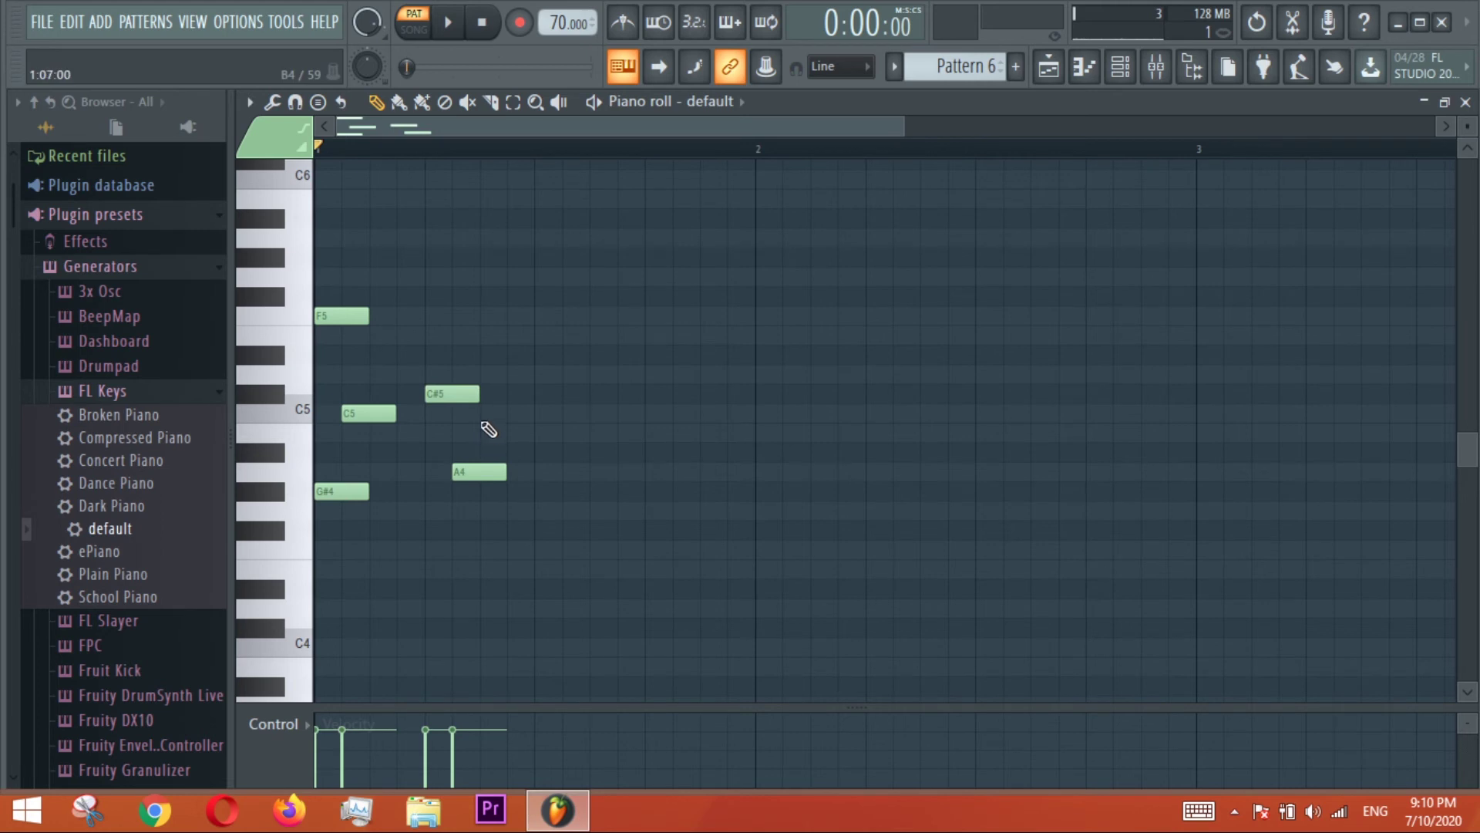
{"action": "left_click", "coordinate": [433, 337]}
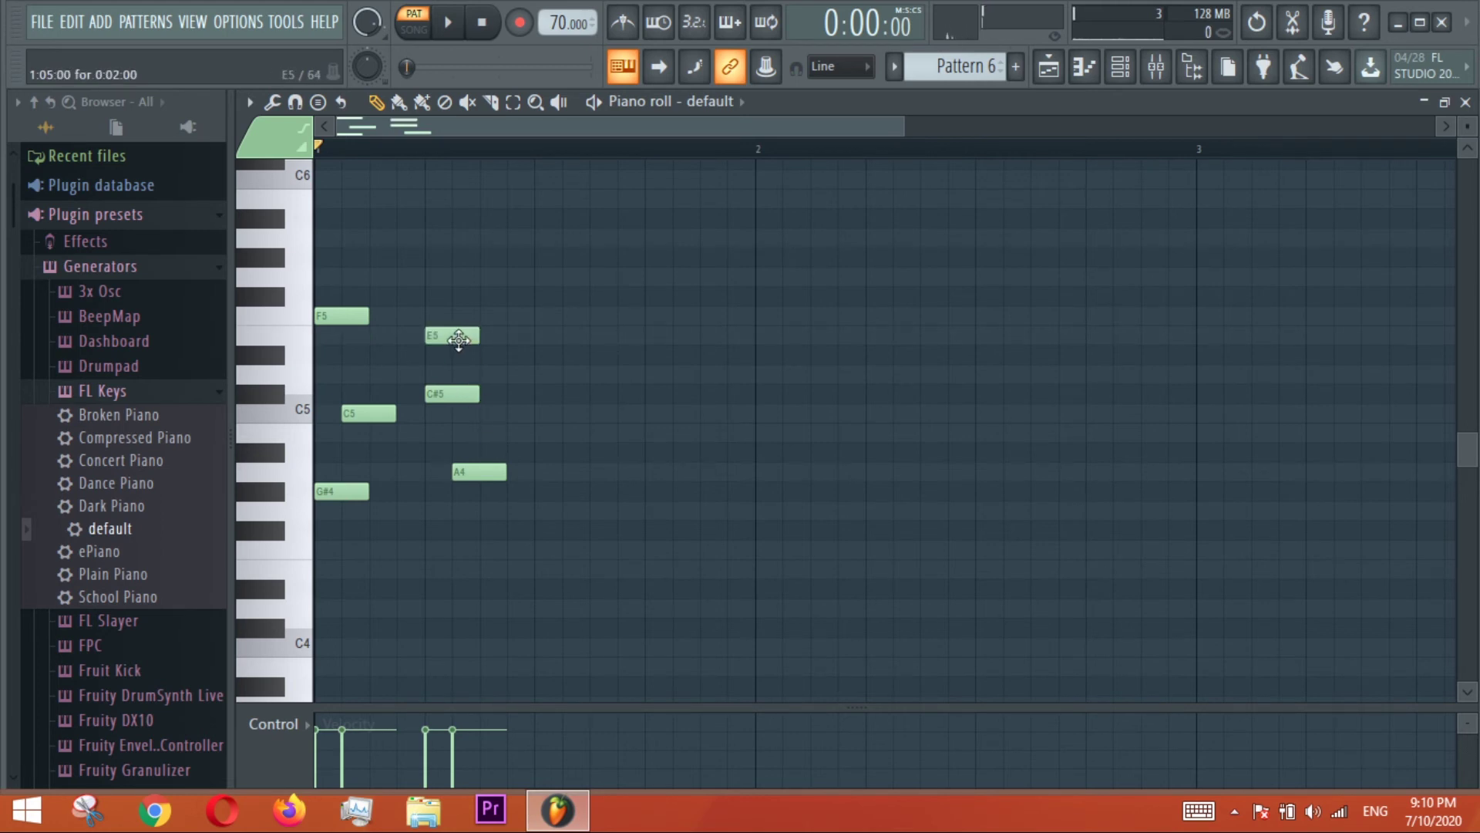
{"action": "left_click_drag", "start_coordinate": [457, 339], "coordinate": [429, 377]}
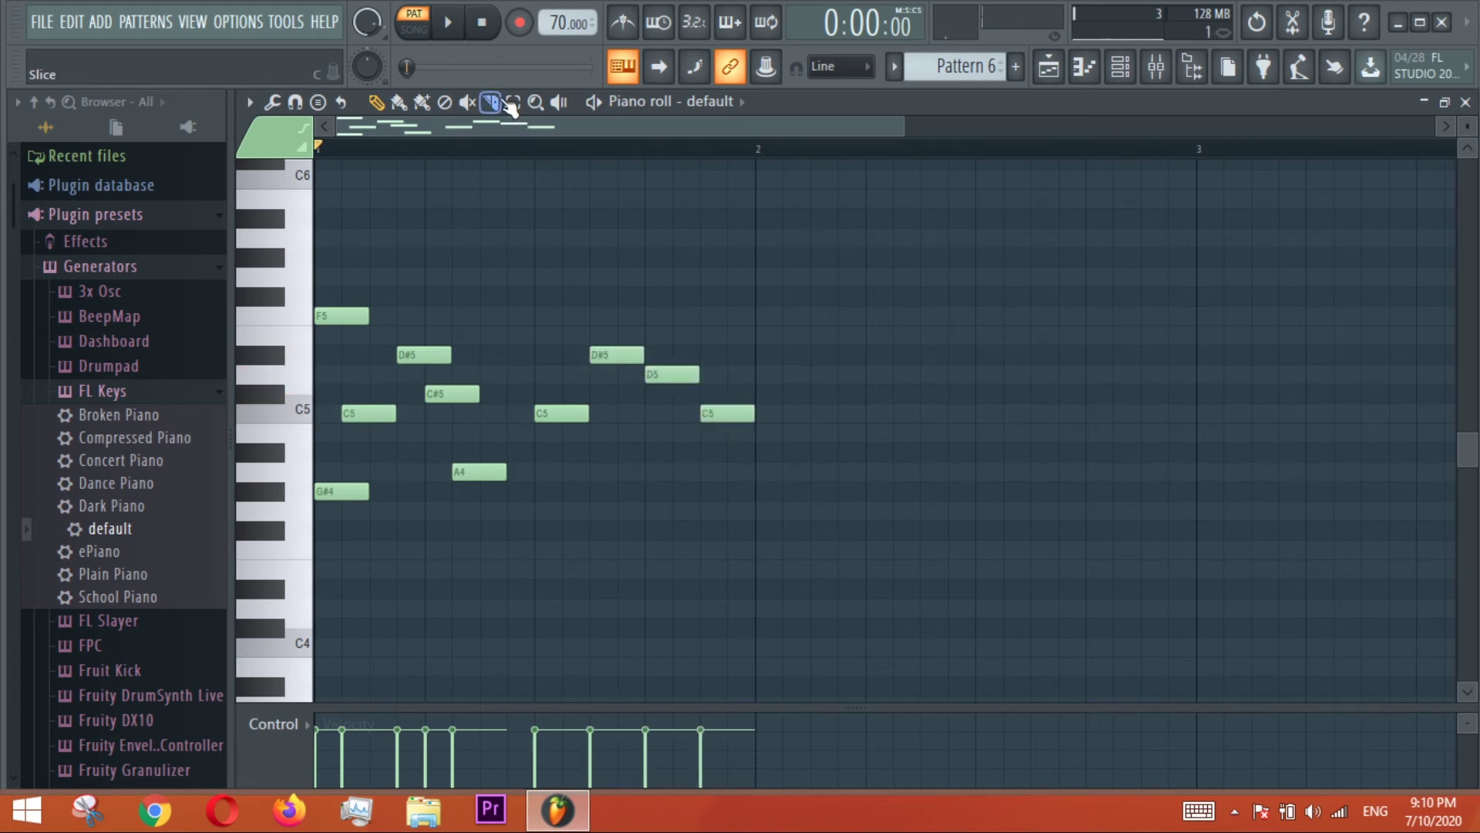
Duplicate all bar 1 notes into bar 2, deselect them, and play the FL Keys melody.
{"action": "left_click_drag", "start_coordinate": [830, 307], "coordinate": [344, 507]}
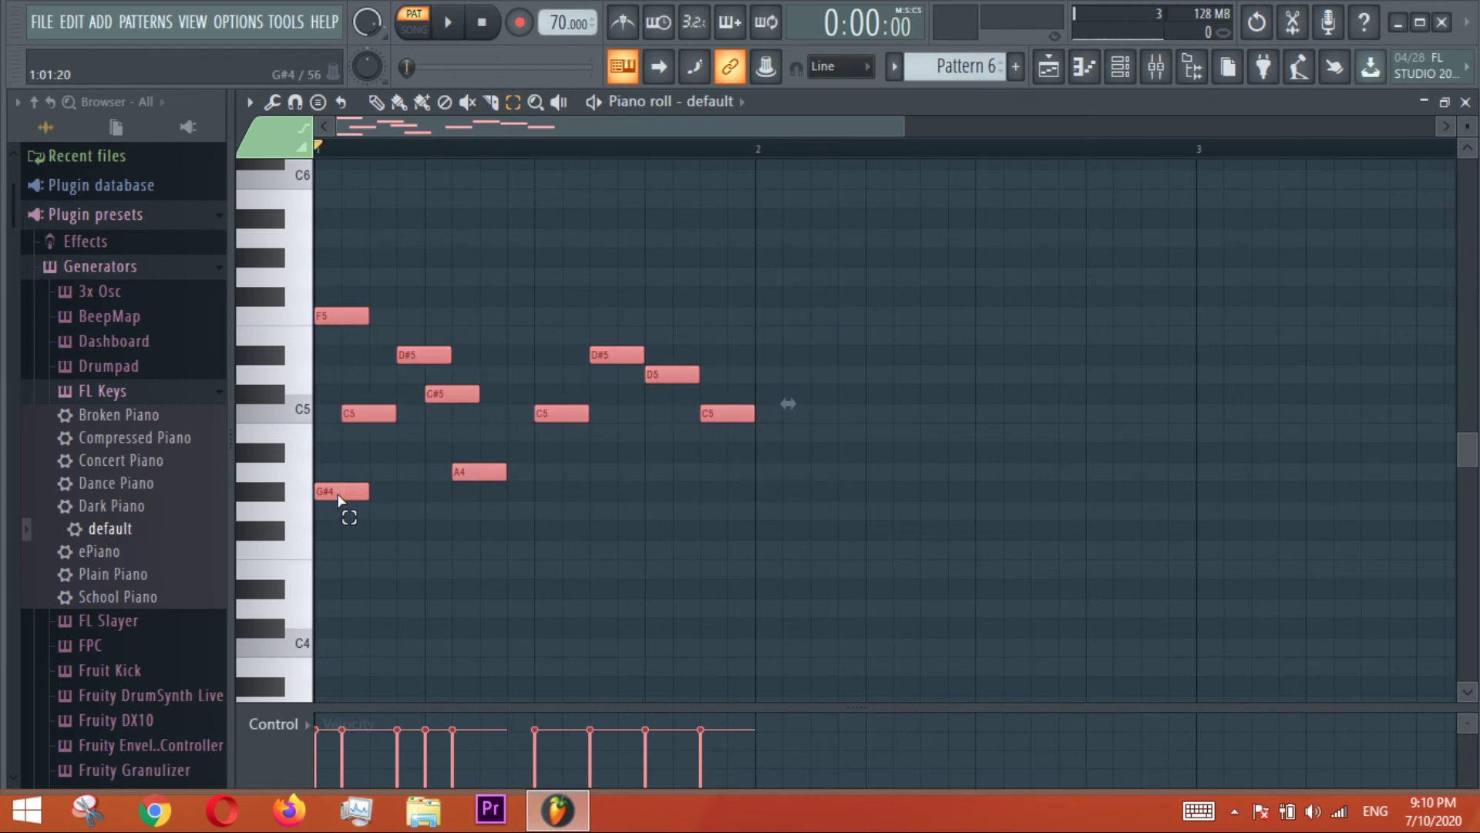
{"action": "key", "text": "ctrl+b"}
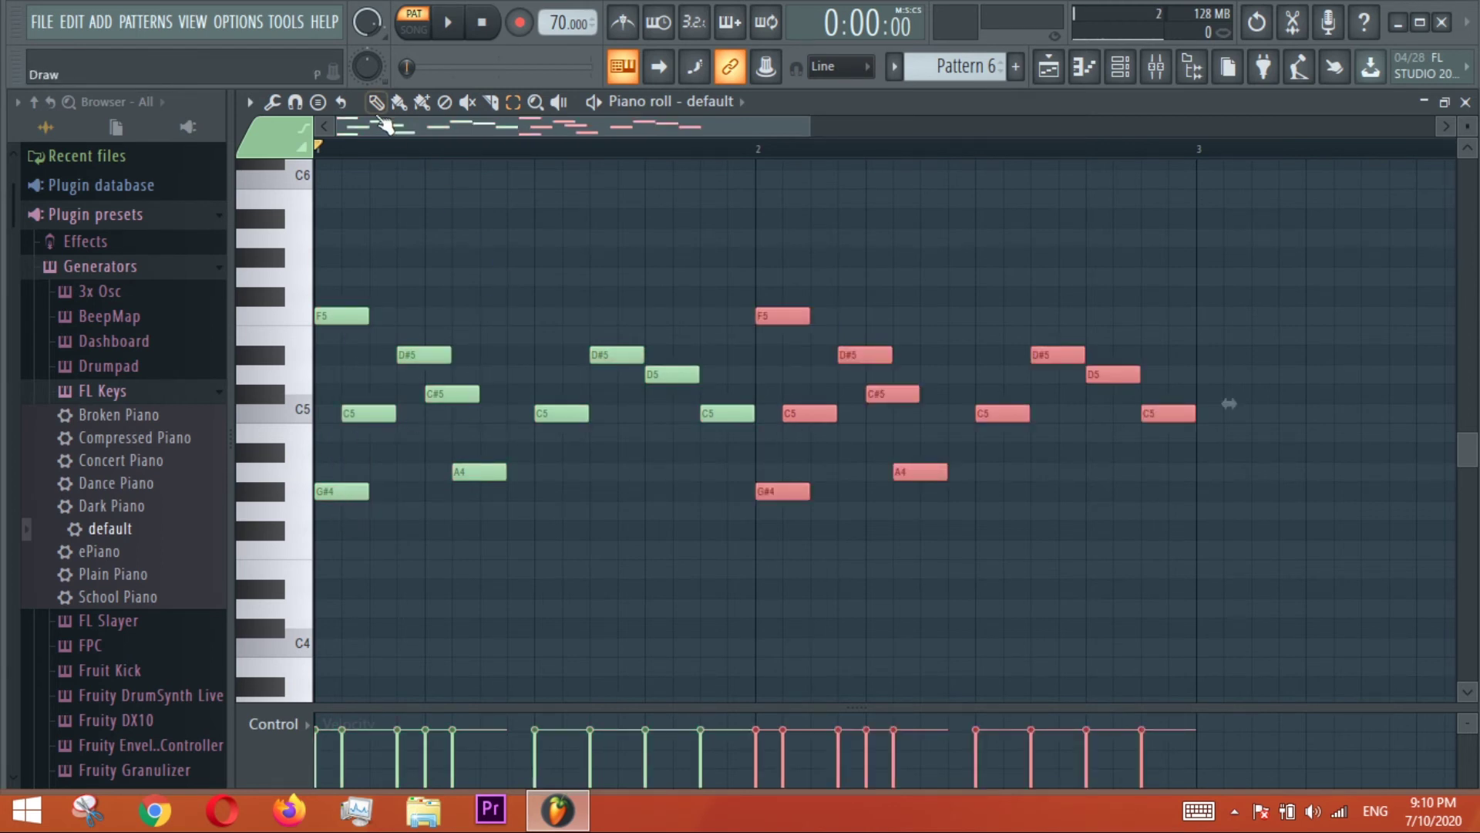
{"action": "left_click", "coordinate": [627, 319], "text": "ctrl"}
{"action": "scroll", "coordinate": [638, 321], "scroll_direction": "down", "scroll_amount": 2}
{"action": "key", "text": "space"}
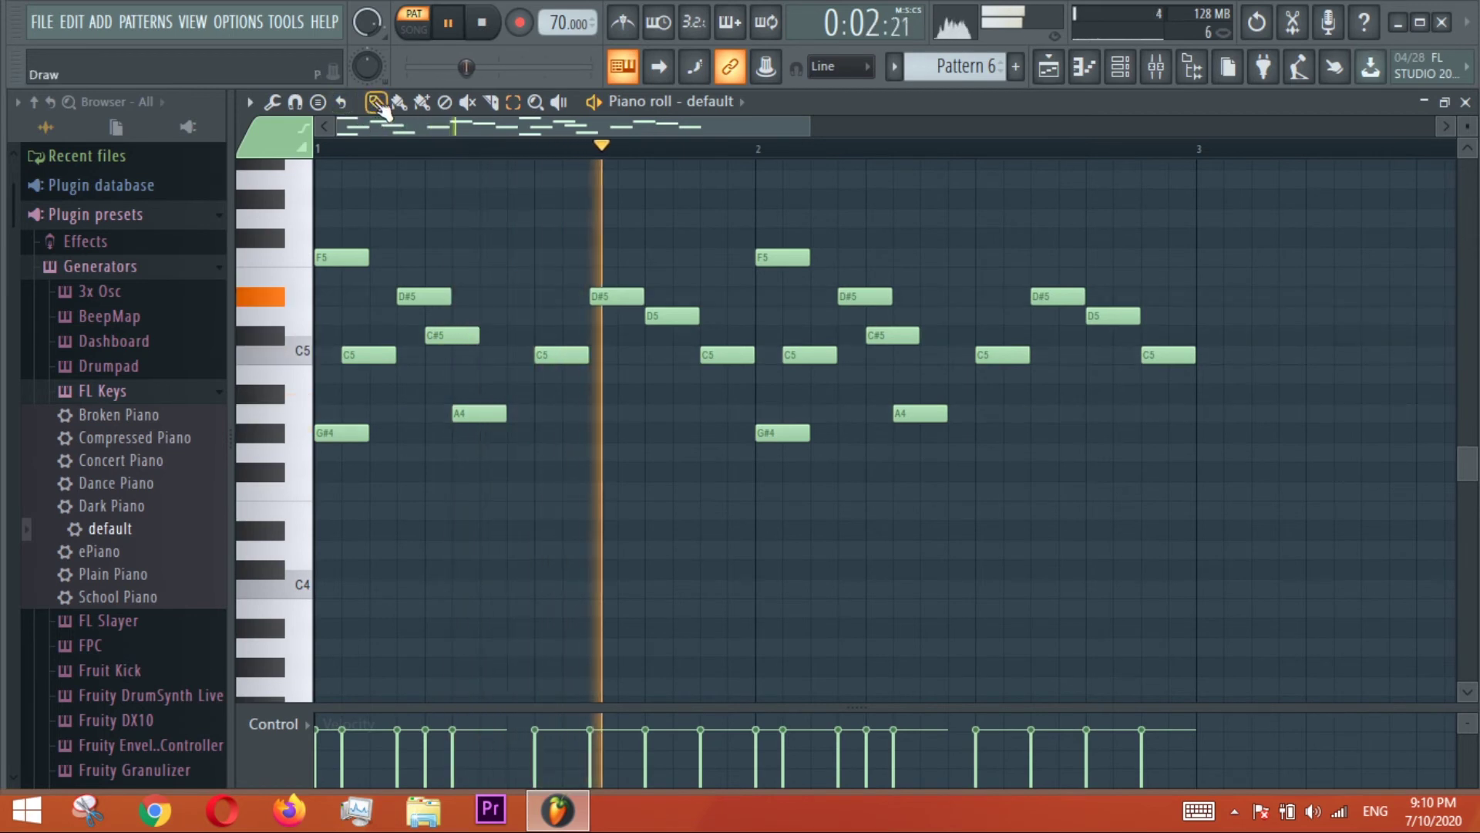
{"action": "key", "text": "space"}
Add a sustained C4 note spanning the whole of bar 2 and audition the pattern briefly.
{"action": "left_click", "coordinate": [767, 592]}
{"action": "left_click_drag", "start_coordinate": [808, 588], "coordinate": [1173, 638]}
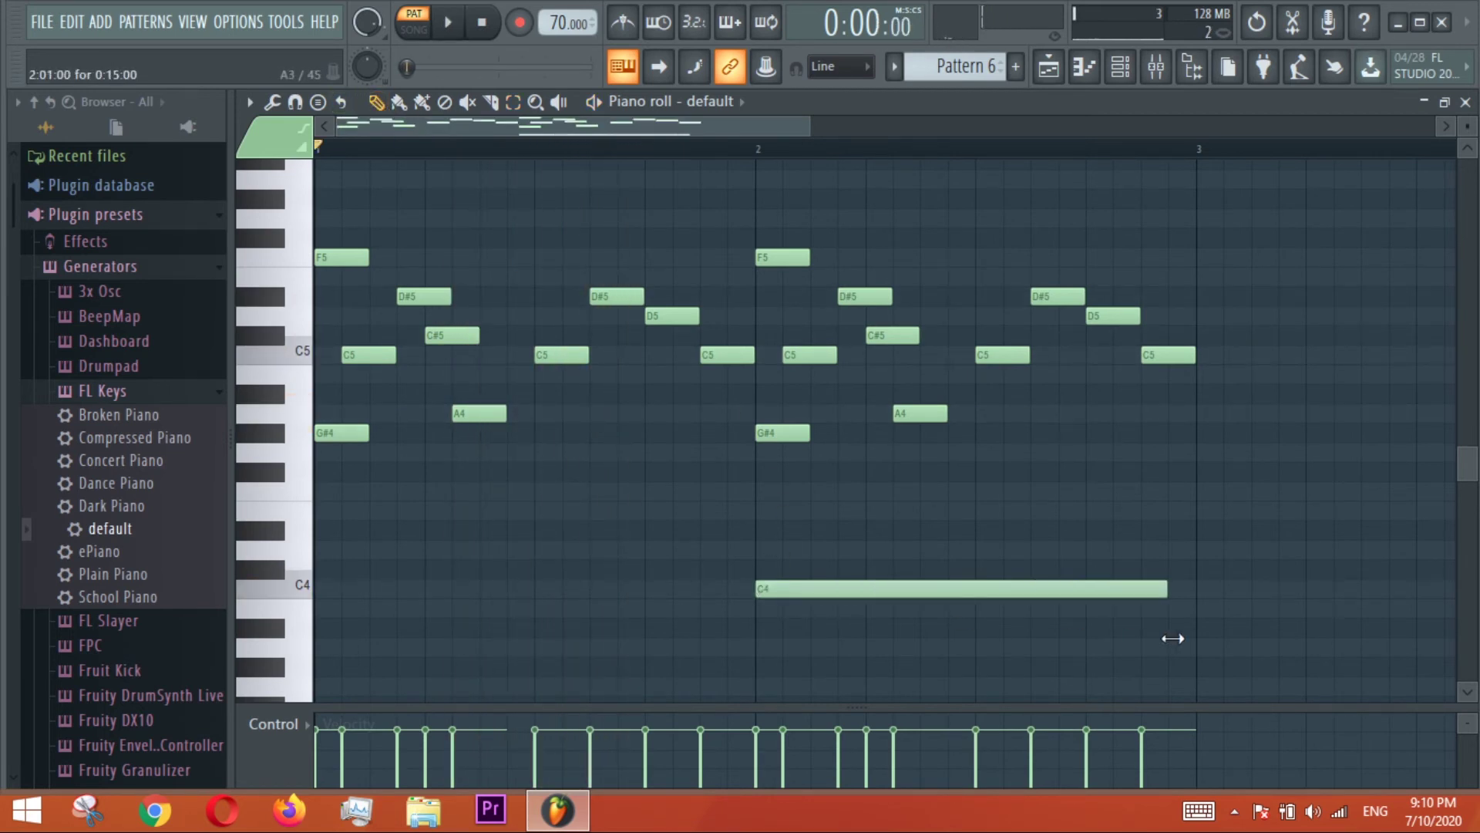
{"action": "key", "text": "space"}
{"action": "key", "text": "space"}
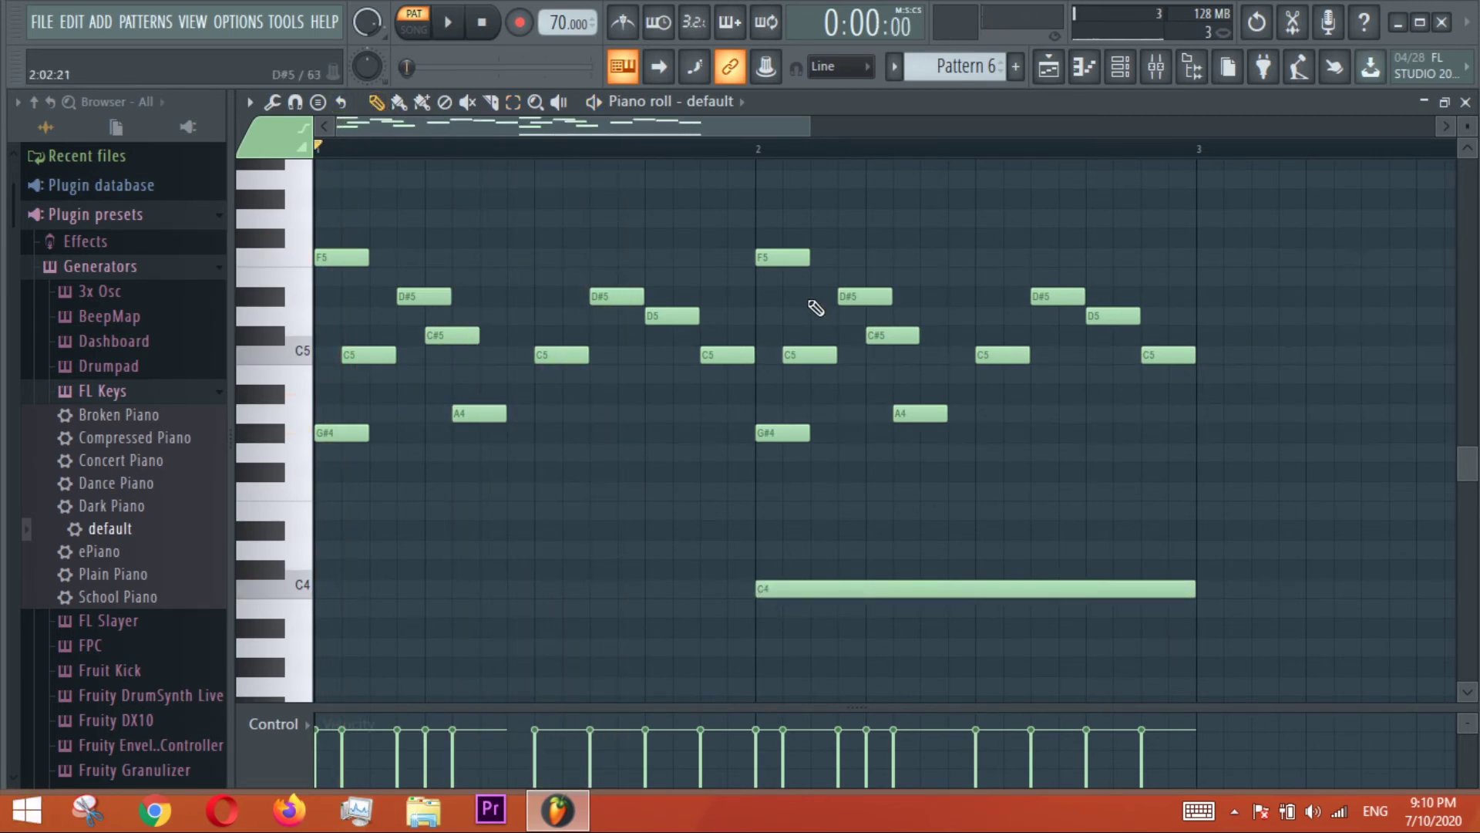
{"action": "key", "text": "ctrl+b"}
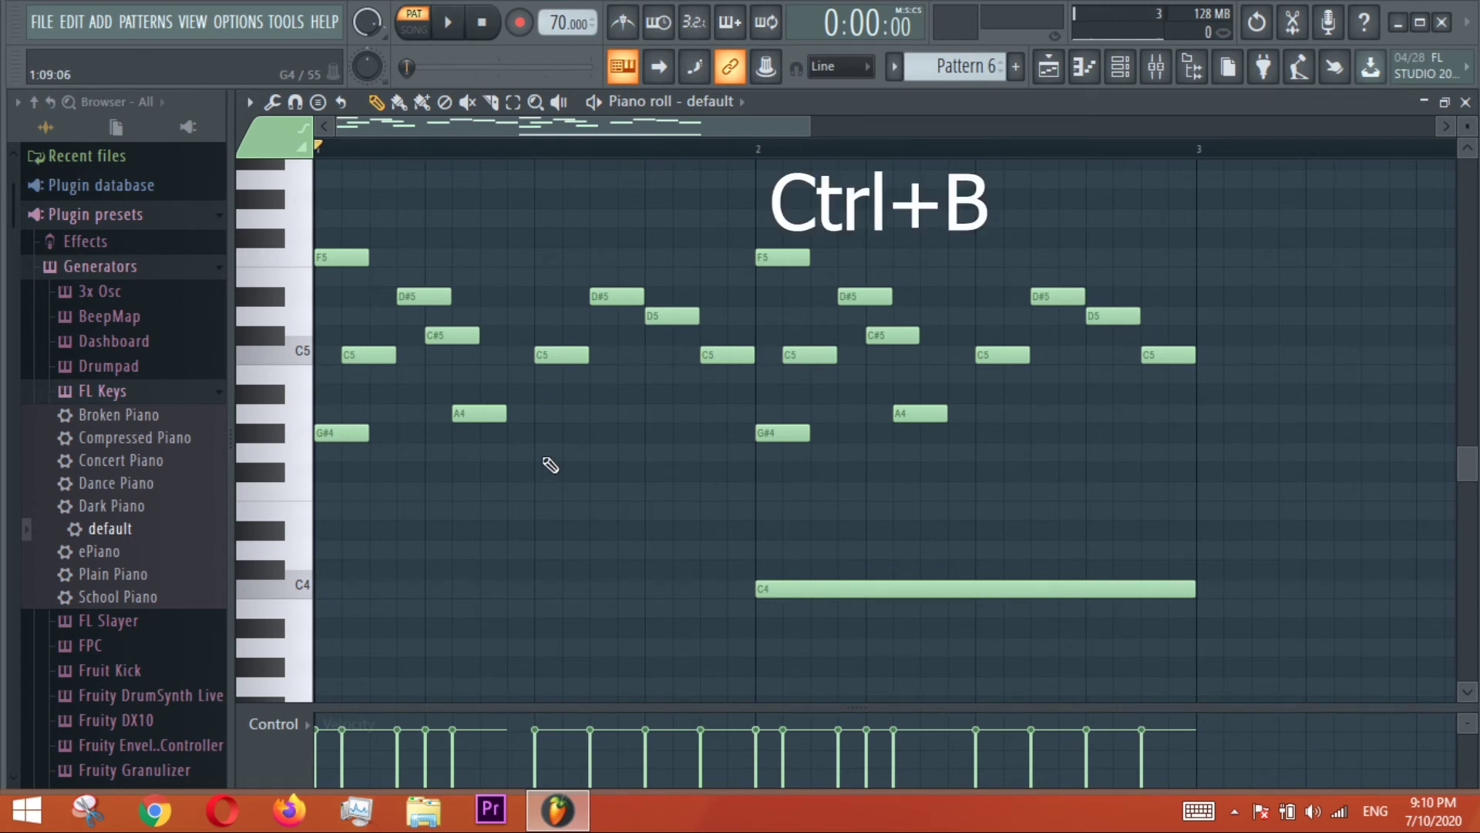
Add two-step G4 notes on step 9 of both bars and close the piano roll.
{"action": "left_click", "coordinate": [541, 454]}
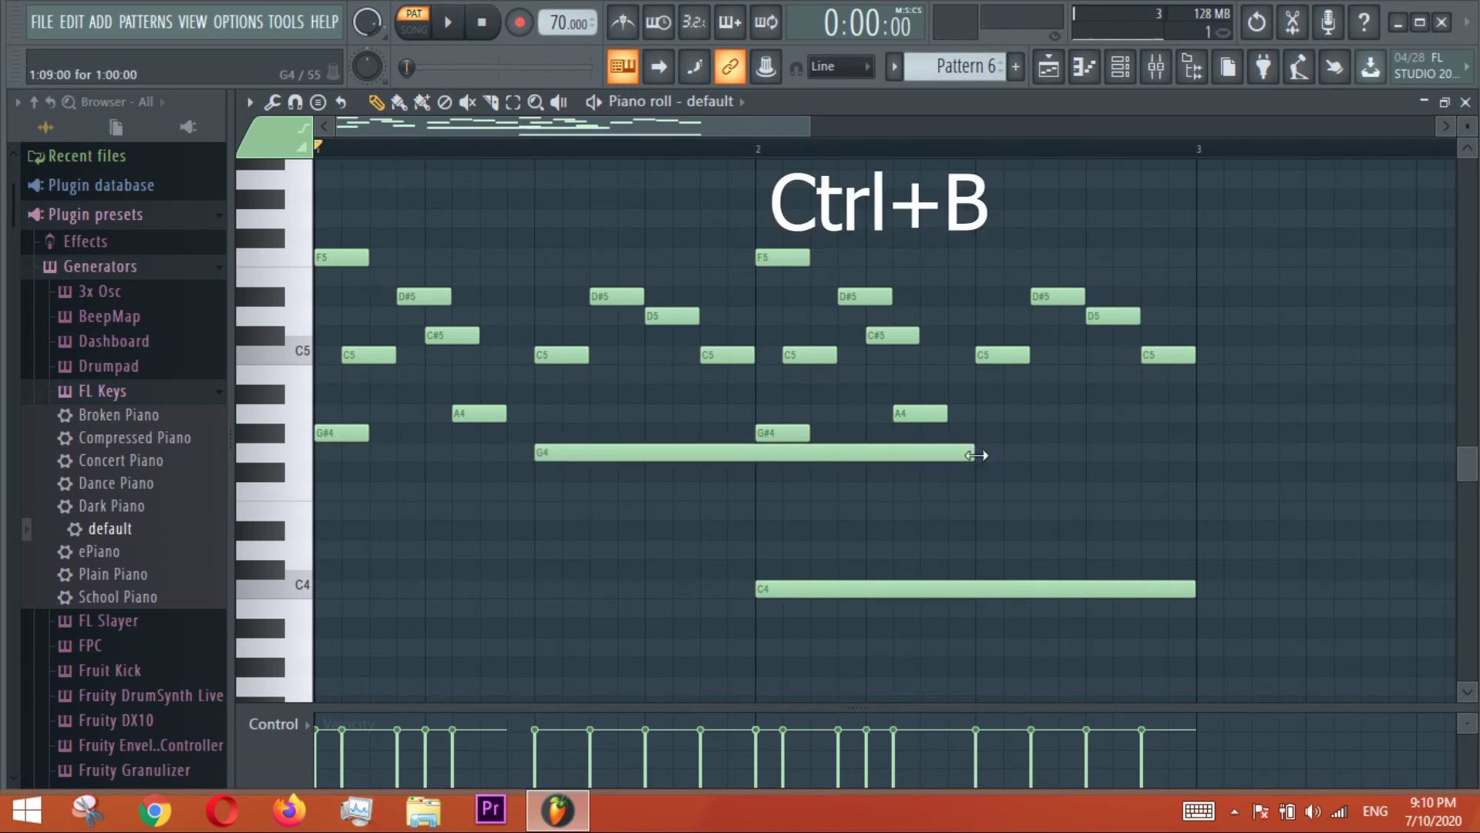
{"action": "left_click_drag", "start_coordinate": [975, 455], "coordinate": [661, 477]}
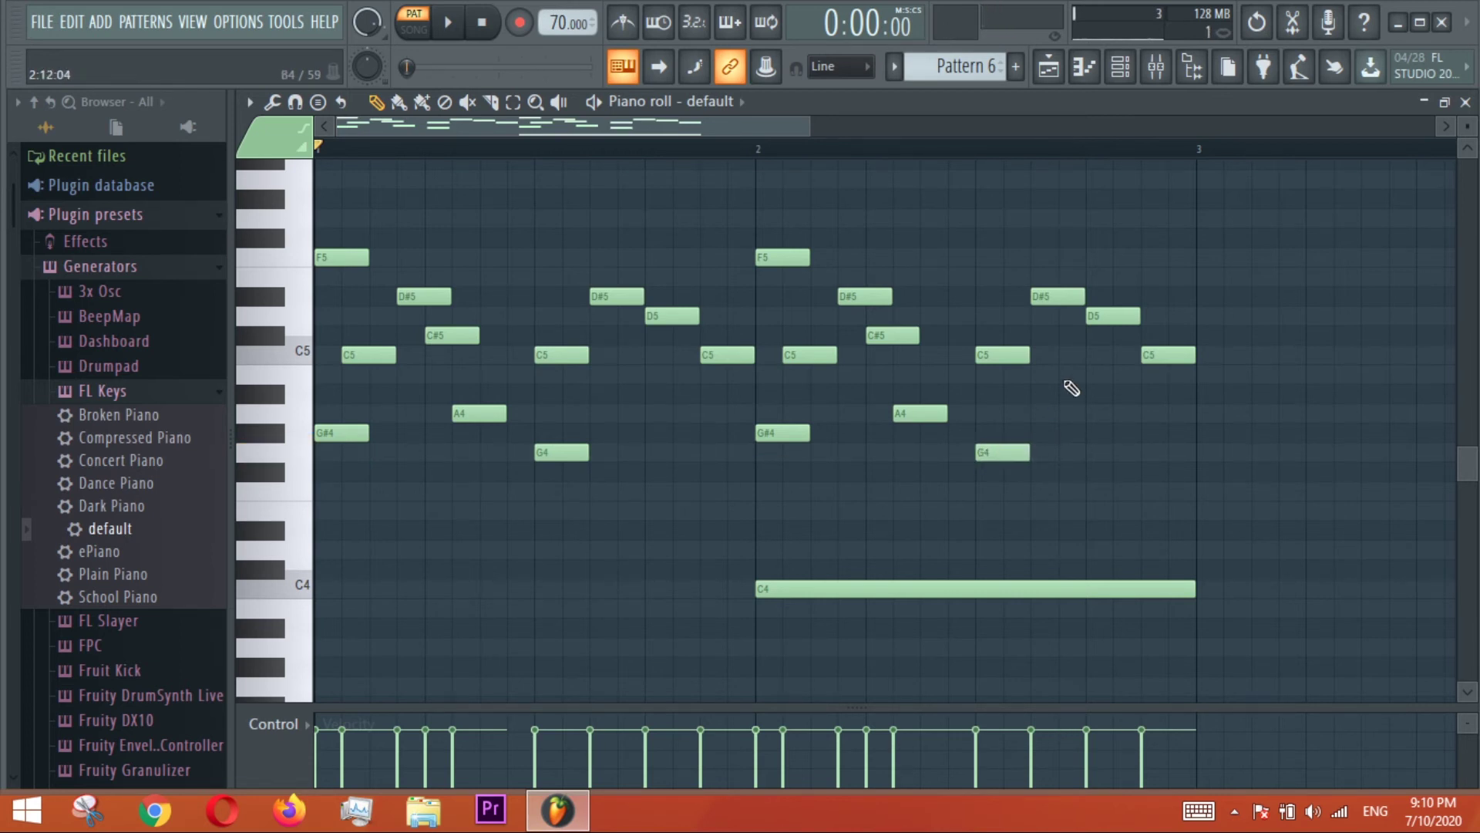
{"action": "key", "text": "Escape"}
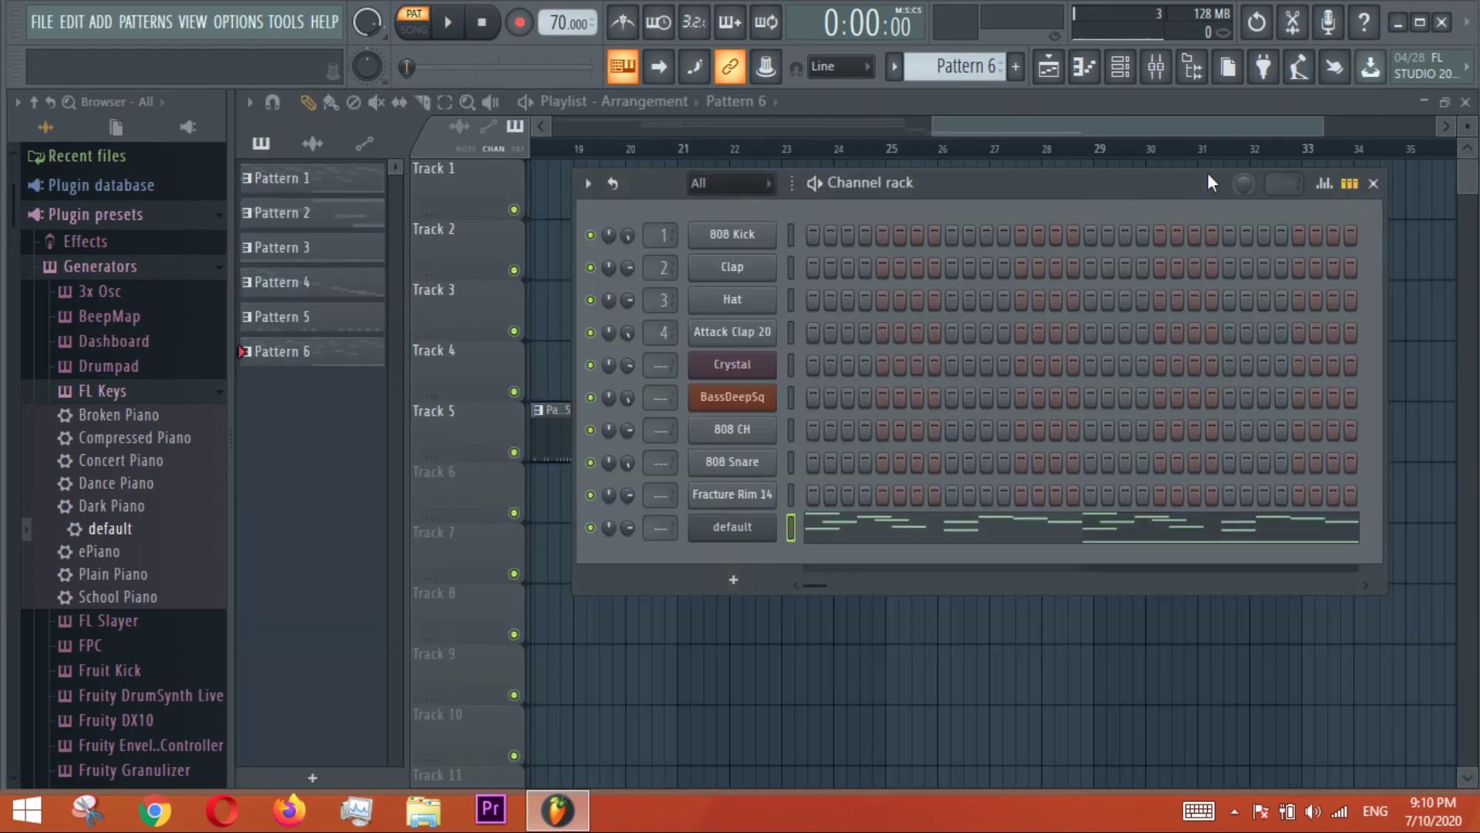
Place four Pattern 6 clips end to end on Track 1 from bar 18, and add a Pattern 5 clip at bar 25 on Track 5.
{"action": "left_click", "coordinate": [1373, 184]}
{"action": "left_click_drag", "start_coordinate": [973, 128], "coordinate": [546, 183]}
{"action": "double_click", "coordinate": [581, 190]}
{"action": "key", "text": "Escape"}
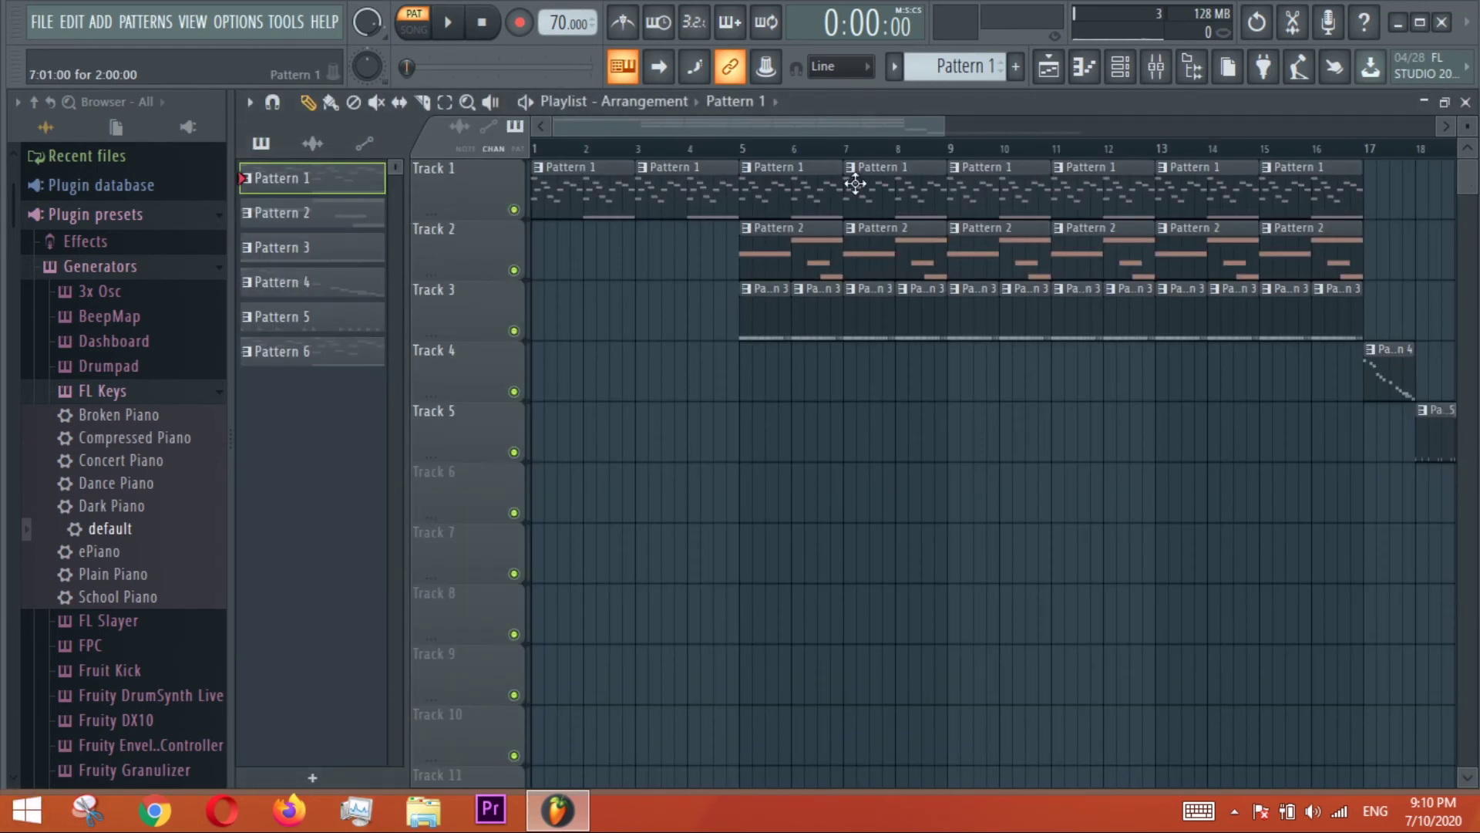
{"action": "left_click_drag", "start_coordinate": [765, 128], "coordinate": [1076, 202]}
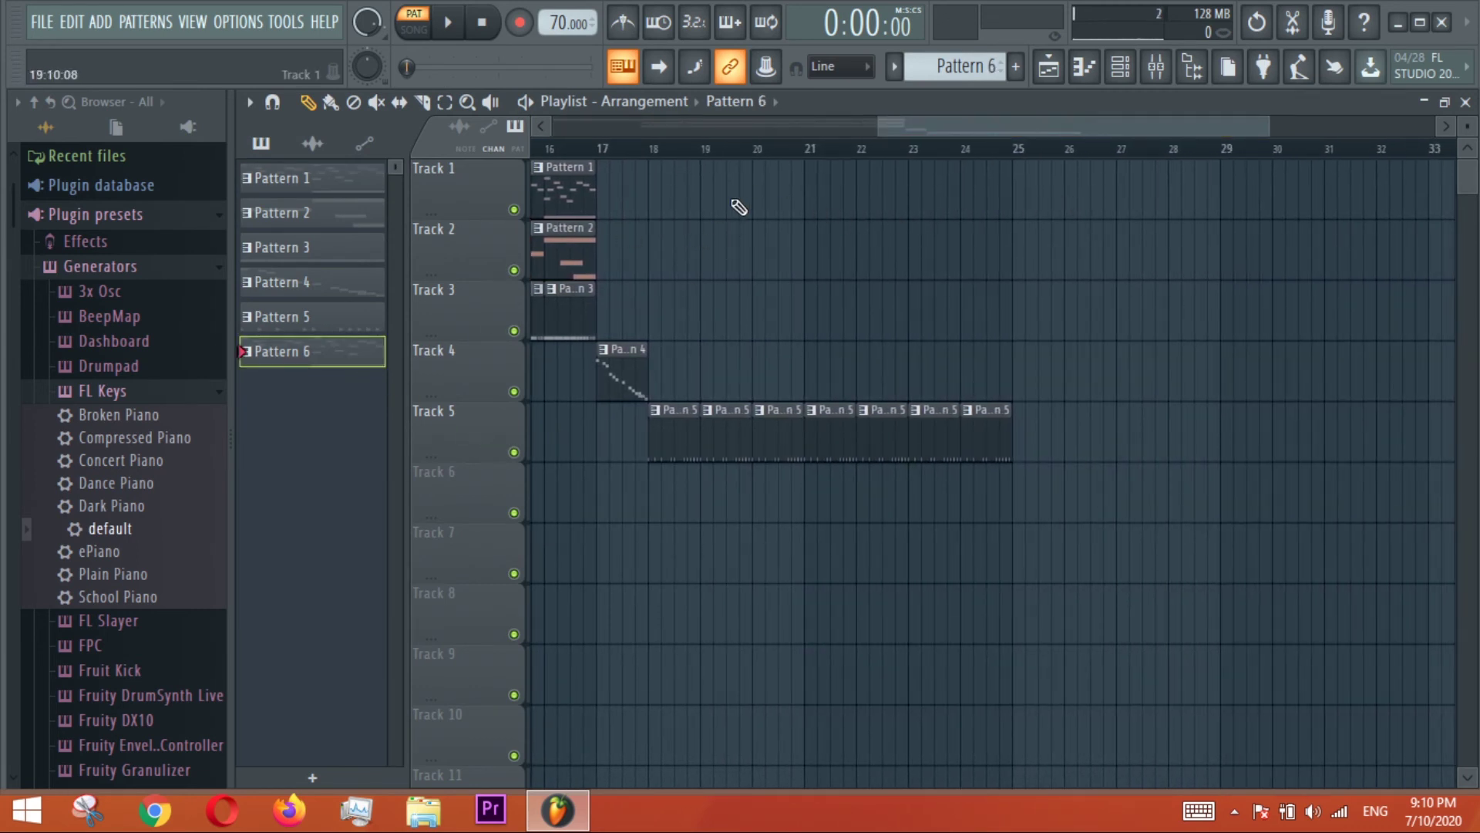
{"action": "left_click", "coordinate": [659, 186]}
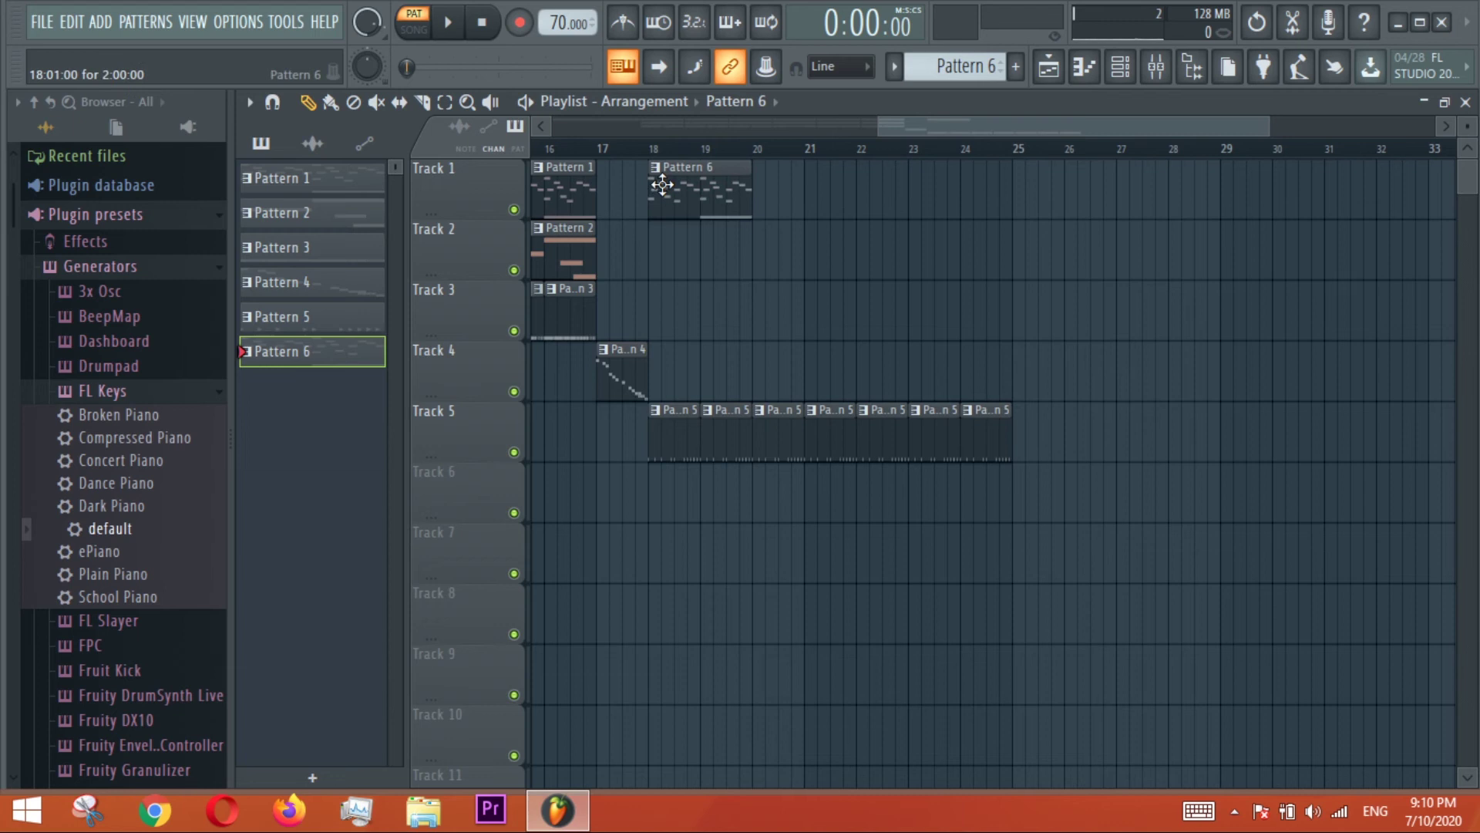
{"action": "left_click", "coordinate": [763, 189]}
{"action": "left_click", "coordinate": [870, 202]}
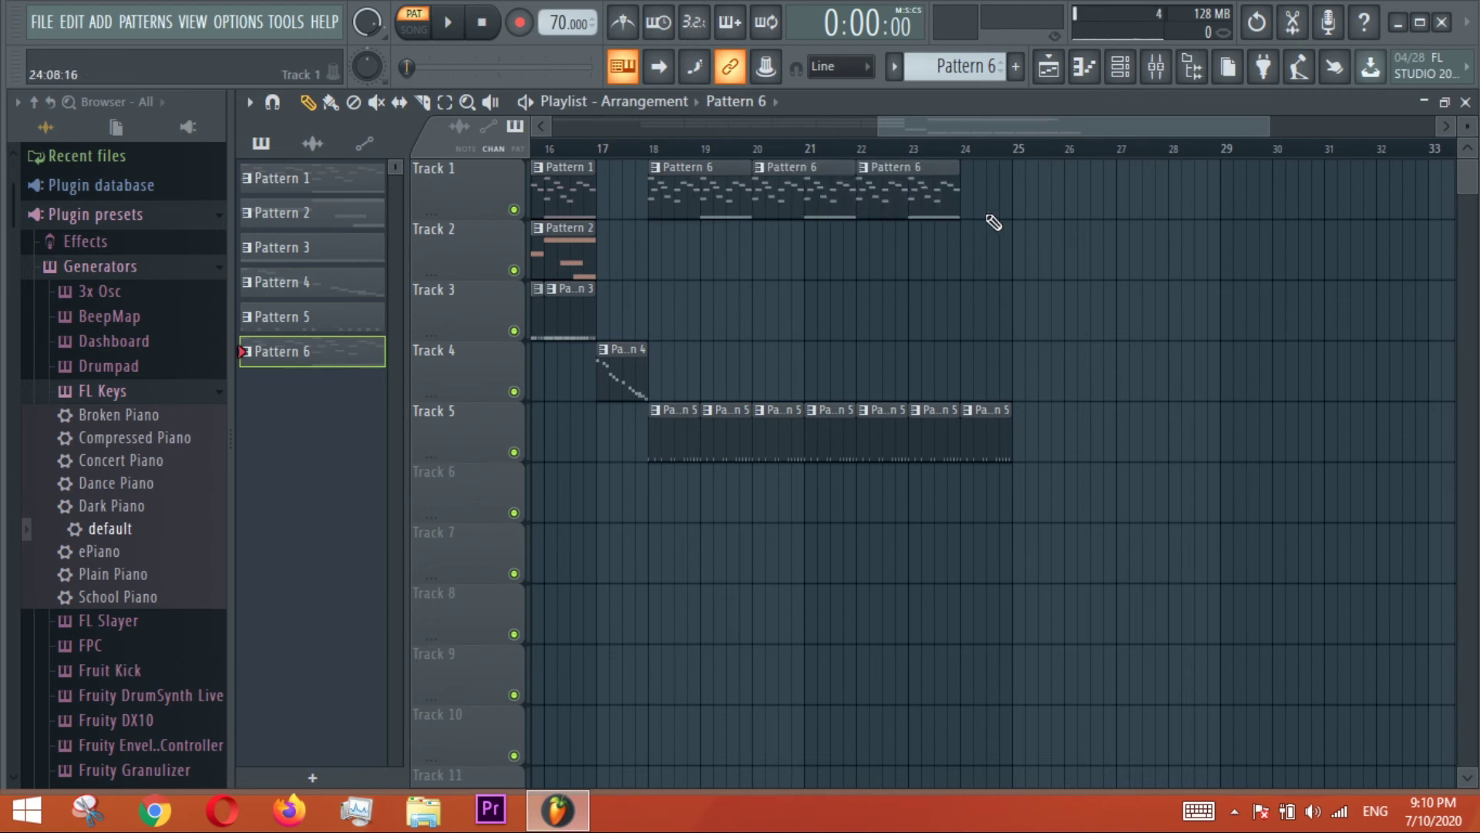
{"action": "left_click", "coordinate": [973, 210]}
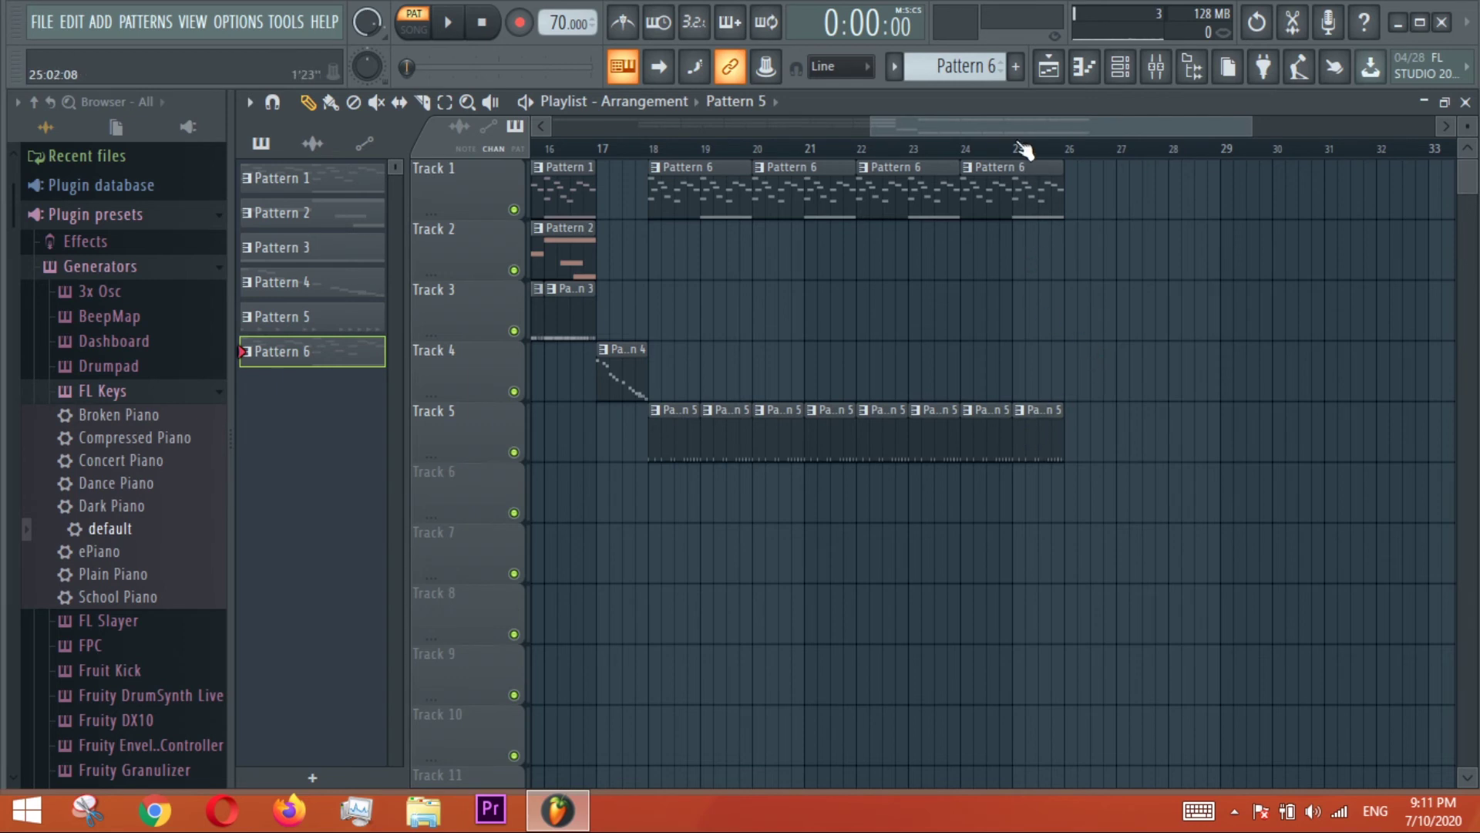
{"action": "scroll", "coordinate": [1018, 141], "scroll_direction": "down", "scroll_amount": 2}
{"action": "left_click_drag", "start_coordinate": [1006, 126], "coordinate": [870, 138]}
Add the VOC_DivisionPlusMasterBeat sample from the Legacy vocals pack to Track 6 at bar 17 and check its sample settings.
{"action": "left_click", "coordinate": [34, 104]}
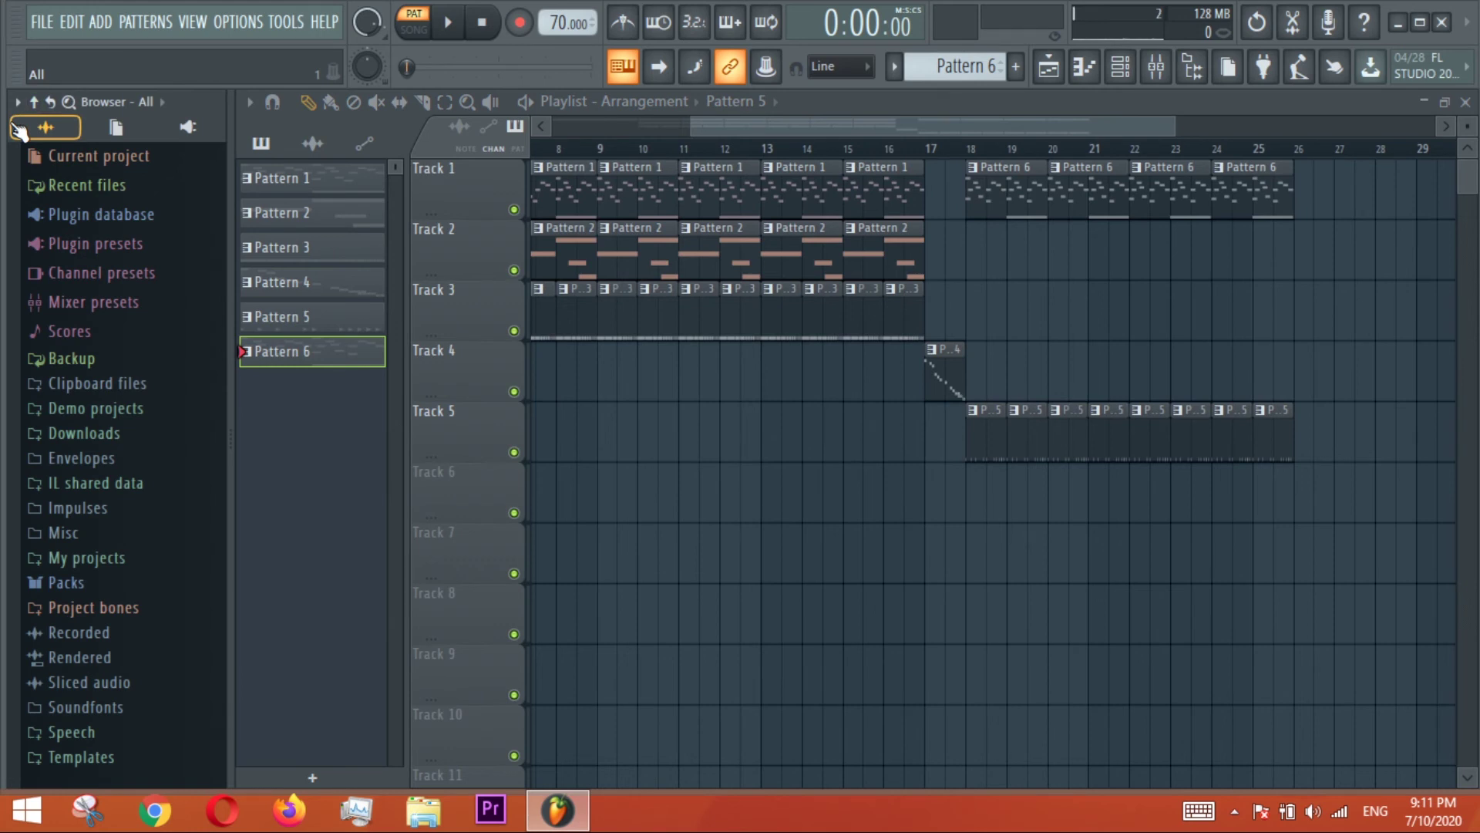
{"action": "left_click", "coordinate": [135, 588]}
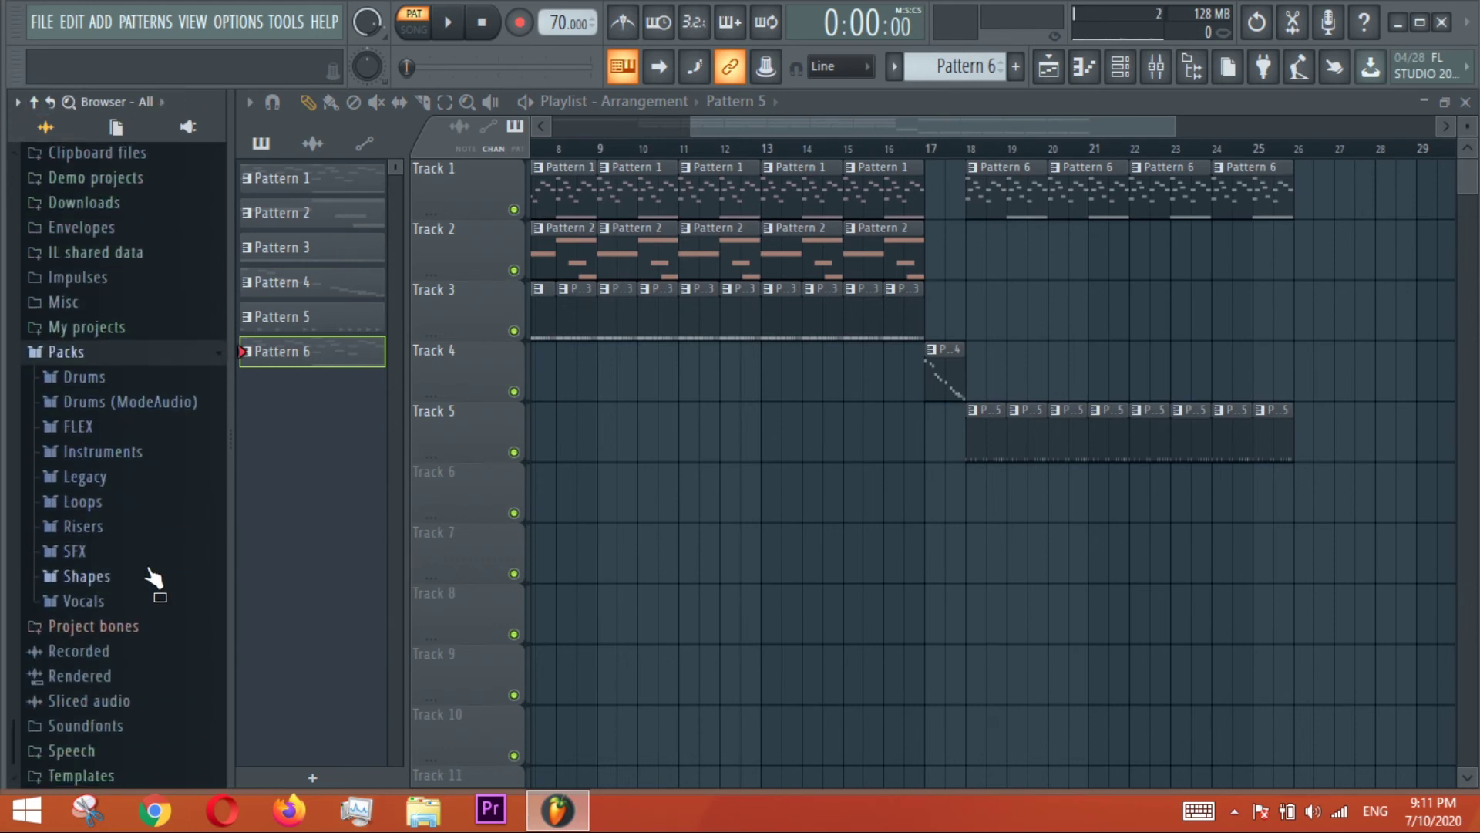
{"action": "left_click", "coordinate": [143, 477]}
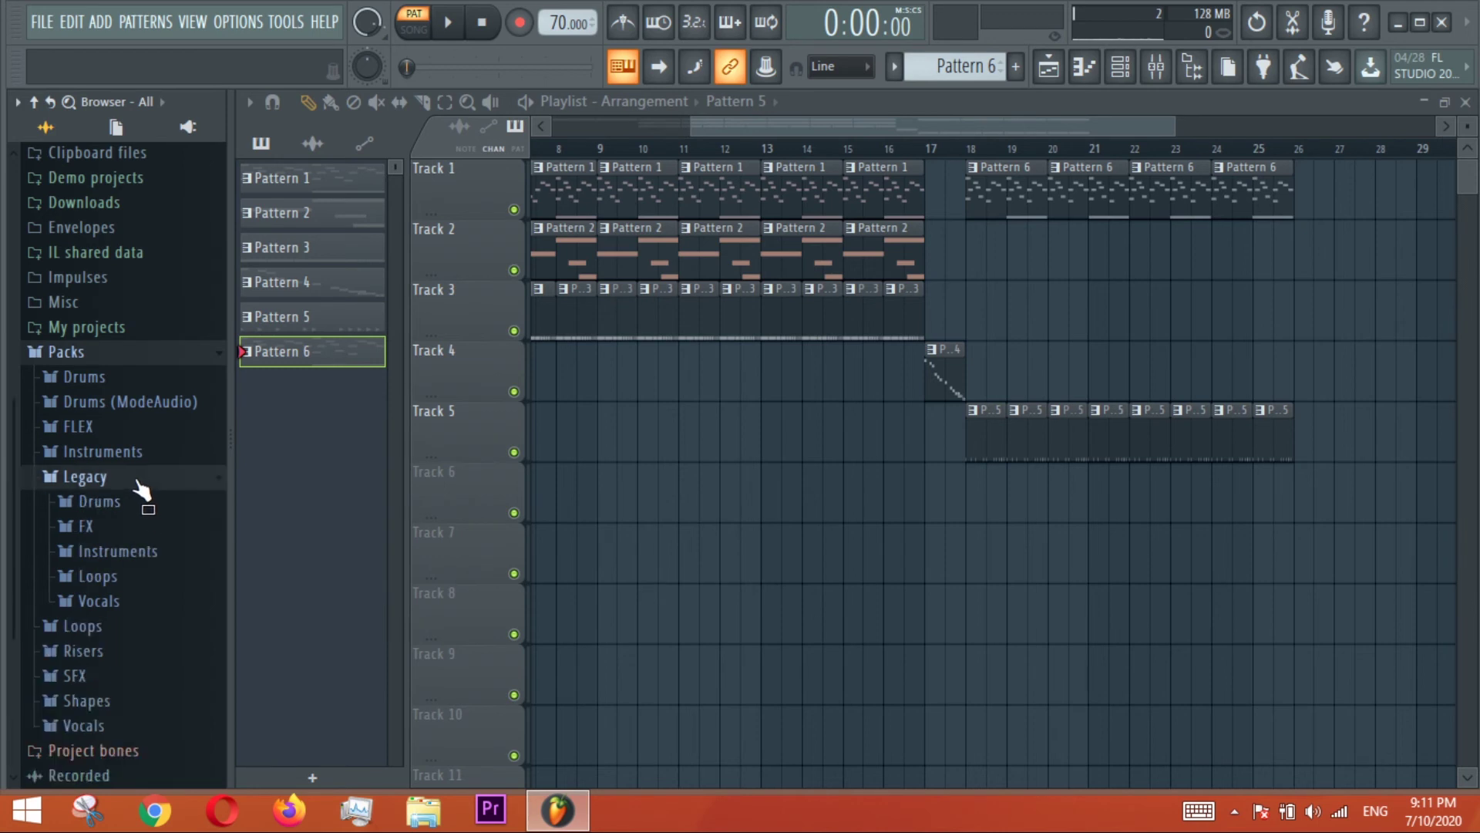
{"action": "left_click", "coordinate": [142, 477]}
{"action": "scroll", "coordinate": [147, 540], "scroll_direction": "down", "scroll_amount": 6}
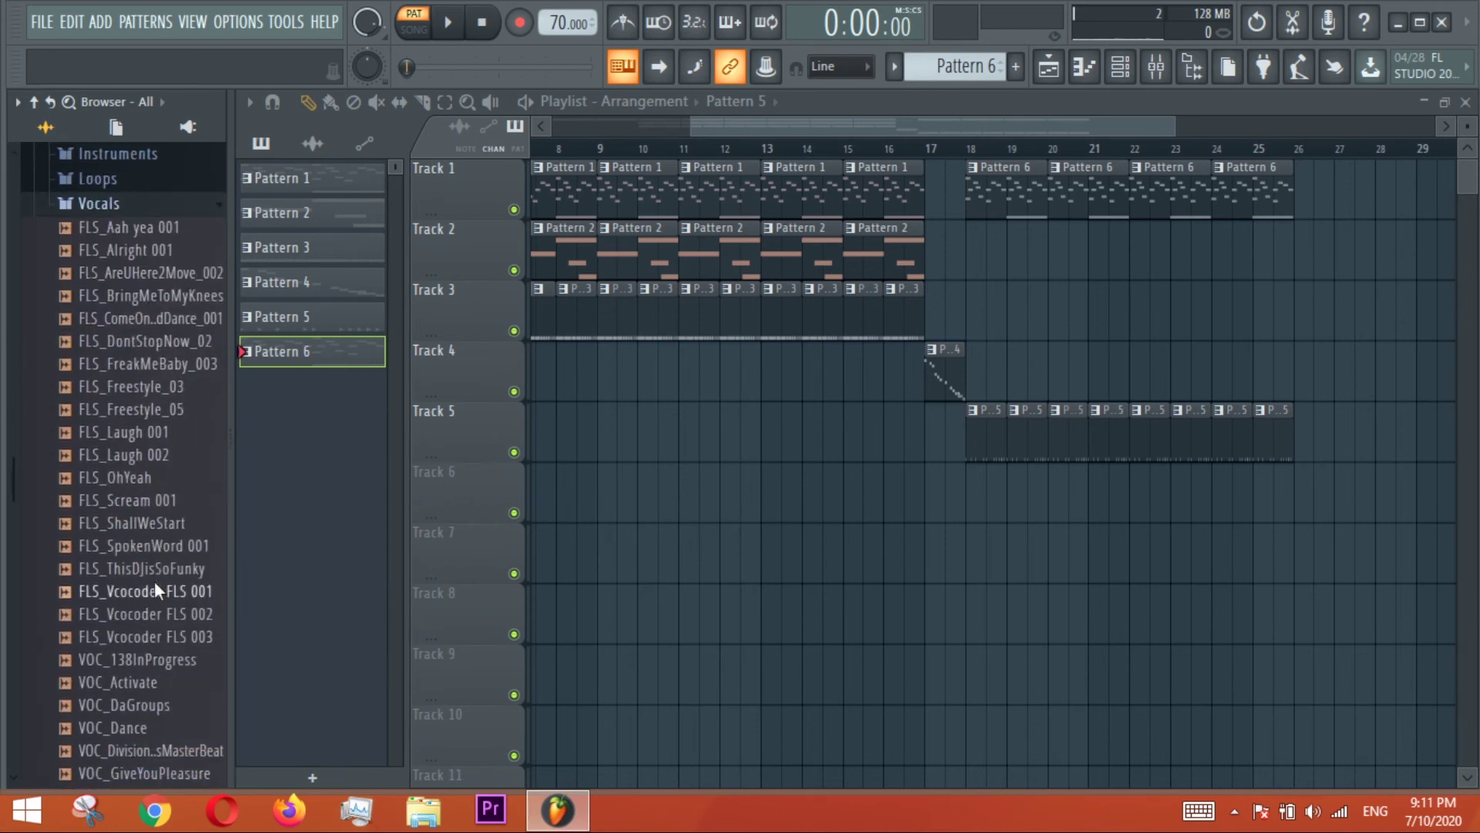
{"action": "left_click_drag", "start_coordinate": [154, 614], "coordinate": [999, 501]}
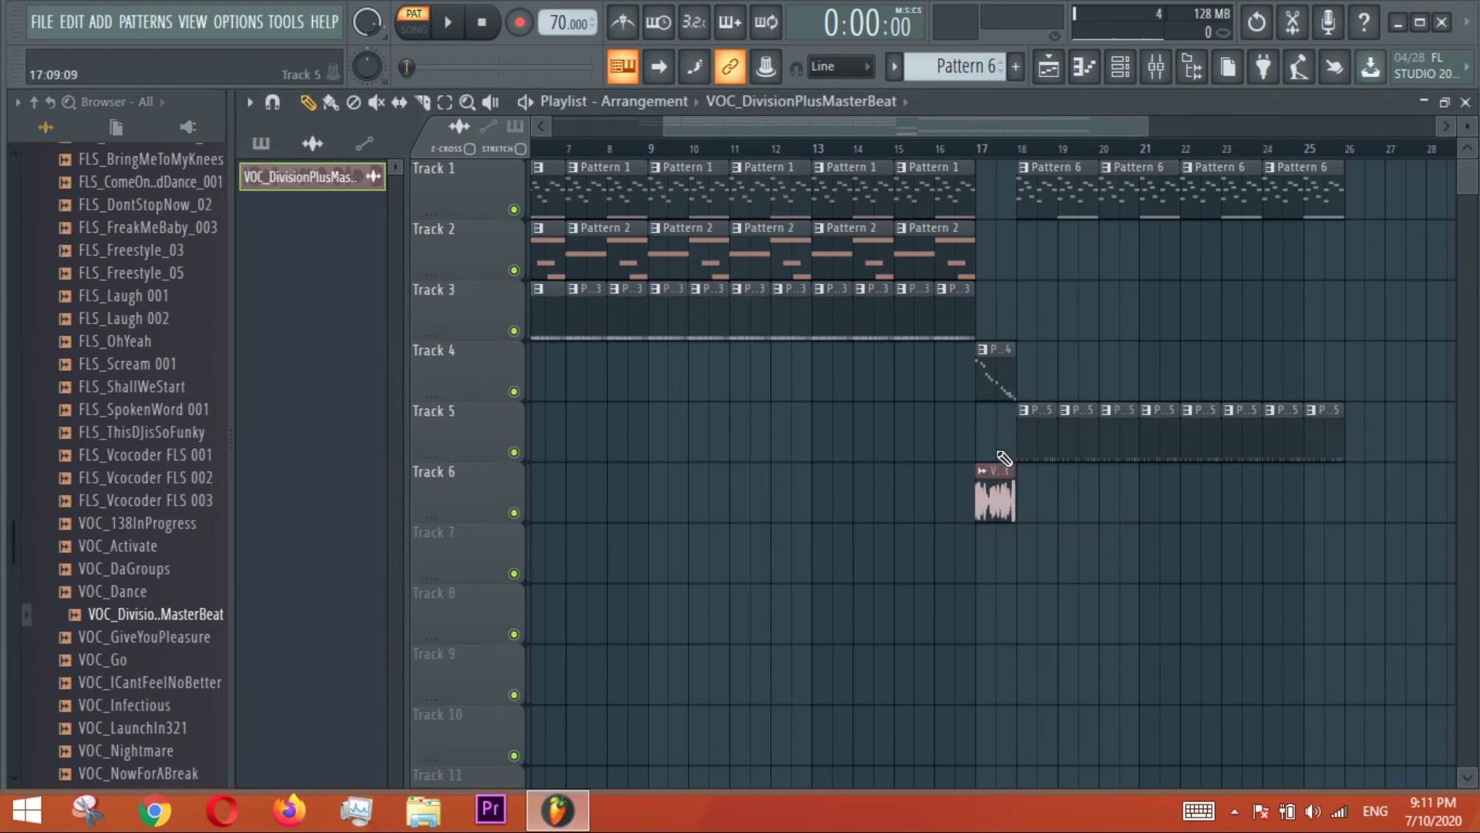
{"action": "left_click", "coordinate": [982, 149]}
{"action": "double_click", "coordinate": [995, 494]}
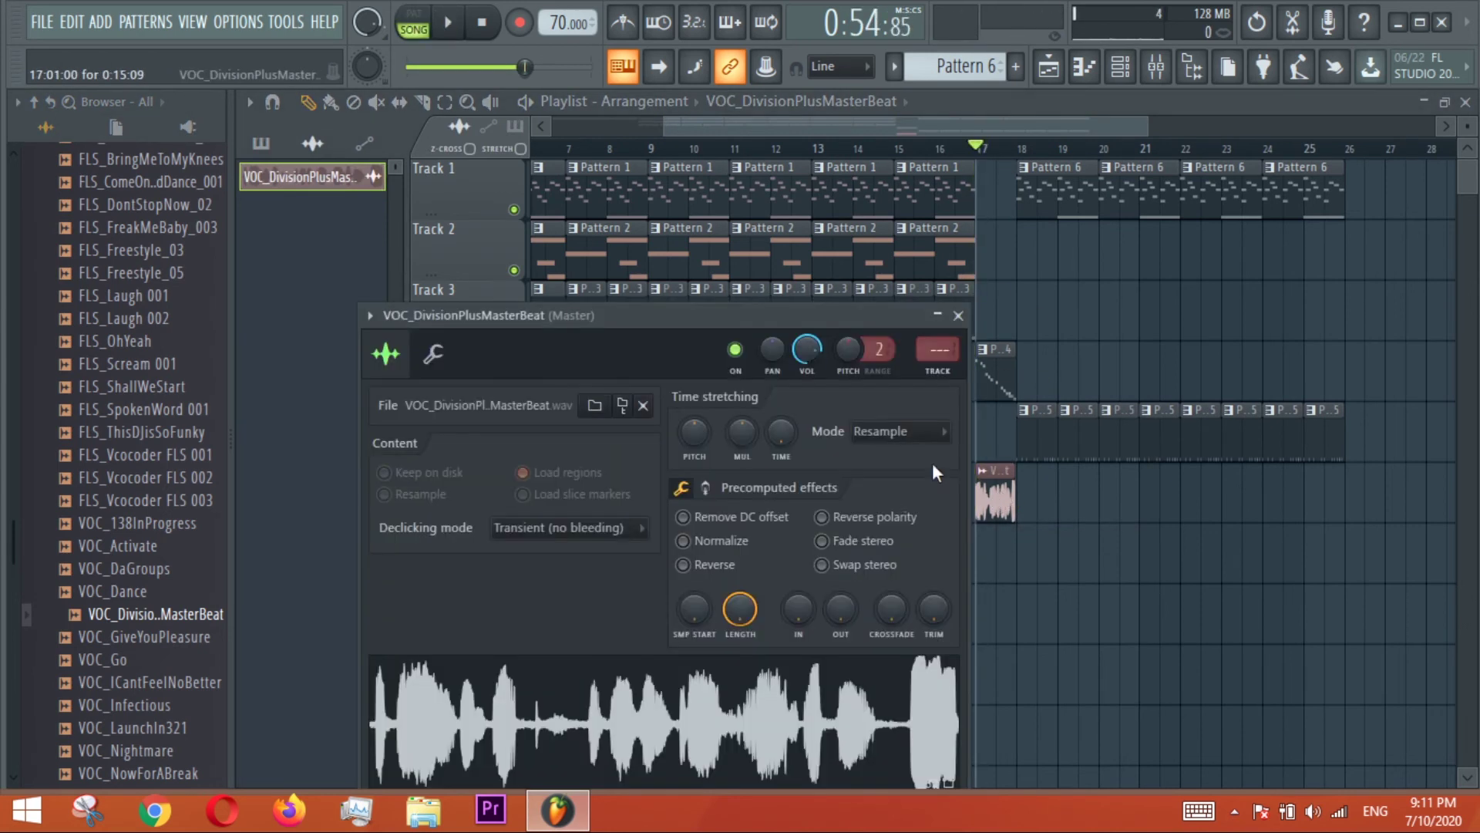
{"action": "left_click", "coordinate": [958, 315]}
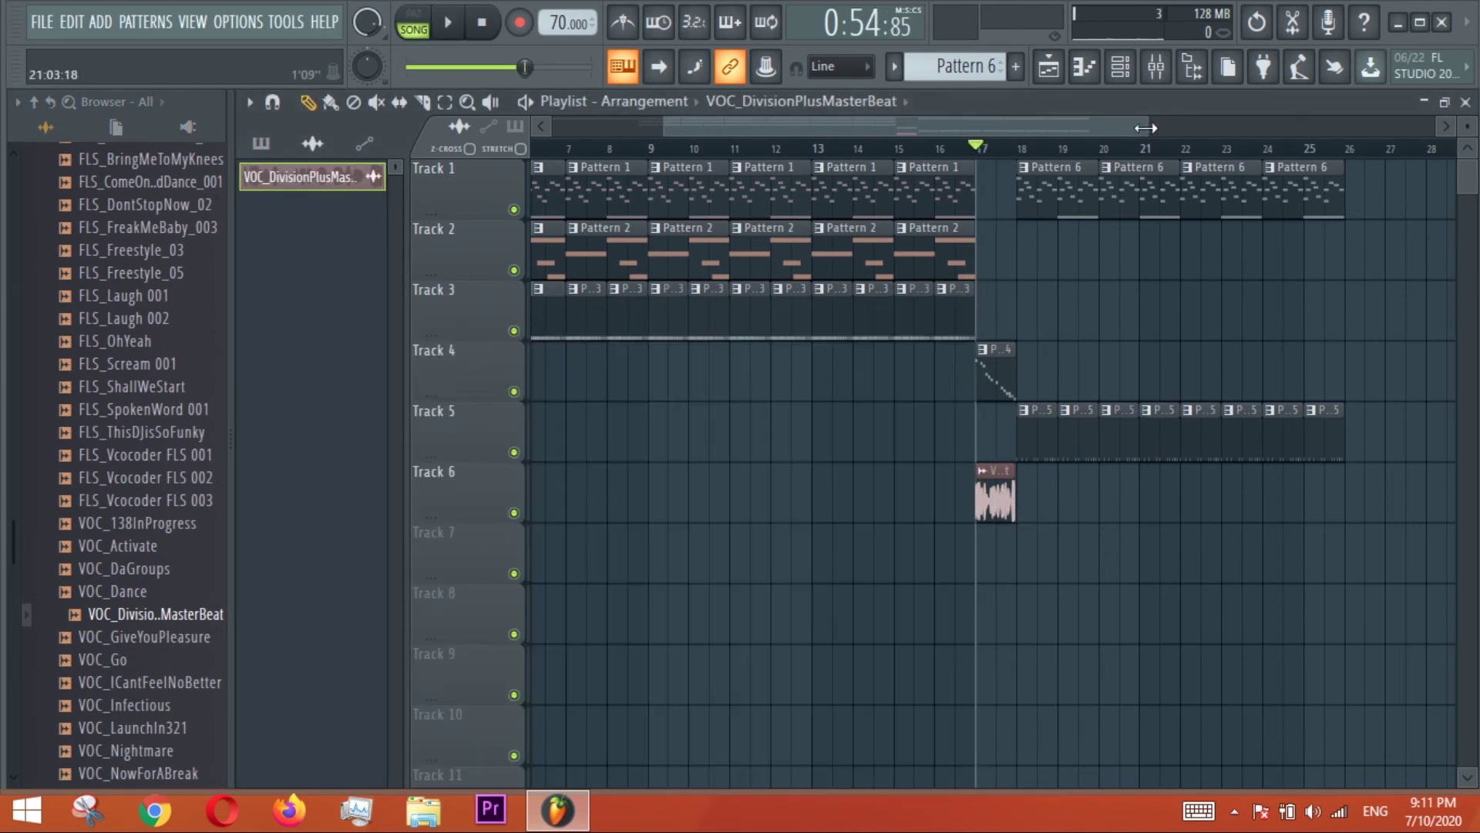
{"action": "left_click", "coordinate": [1036, 149]}
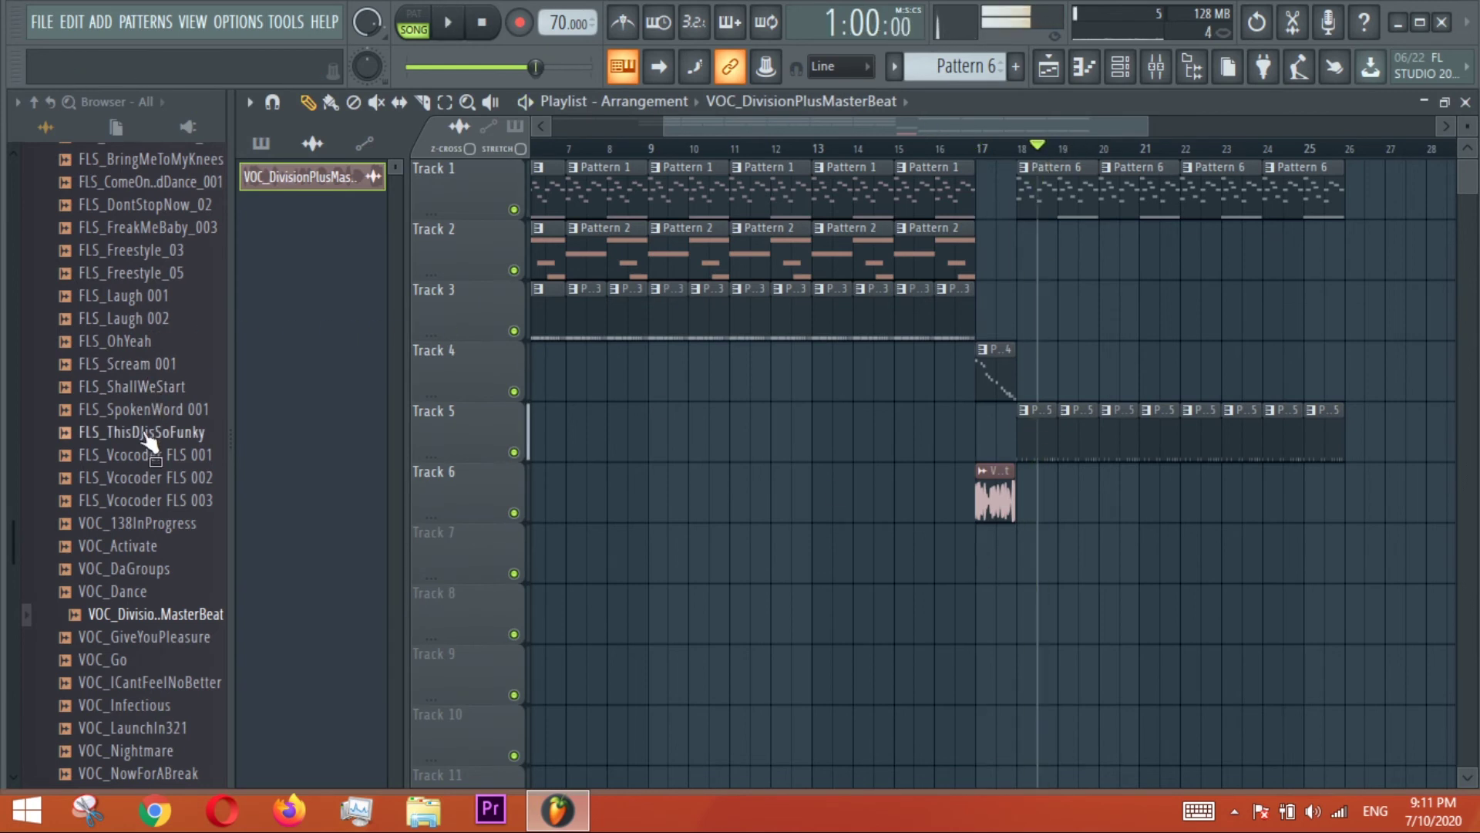
Find SFX Deep in the SFX pack and place it on Track 5 at bar 5.
{"action": "scroll", "coordinate": [114, 515], "scroll_direction": "up", "scroll_amount": 2}
{"action": "scroll", "coordinate": [89, 412], "scroll_direction": "down", "scroll_amount": 6}
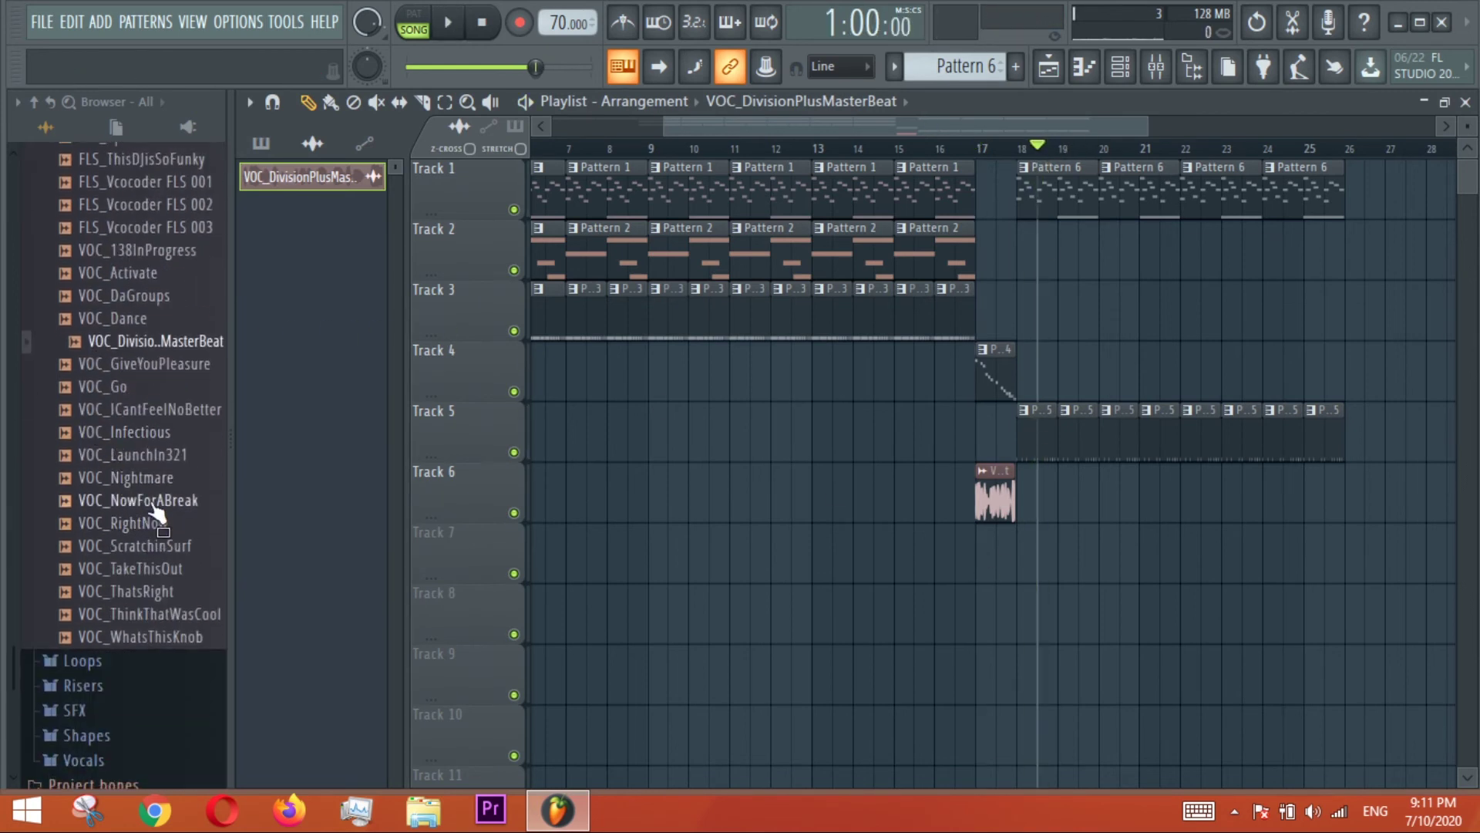
{"action": "left_click", "coordinate": [128, 712]}
{"action": "scroll", "coordinate": [128, 655], "scroll_direction": "down", "scroll_amount": 6}
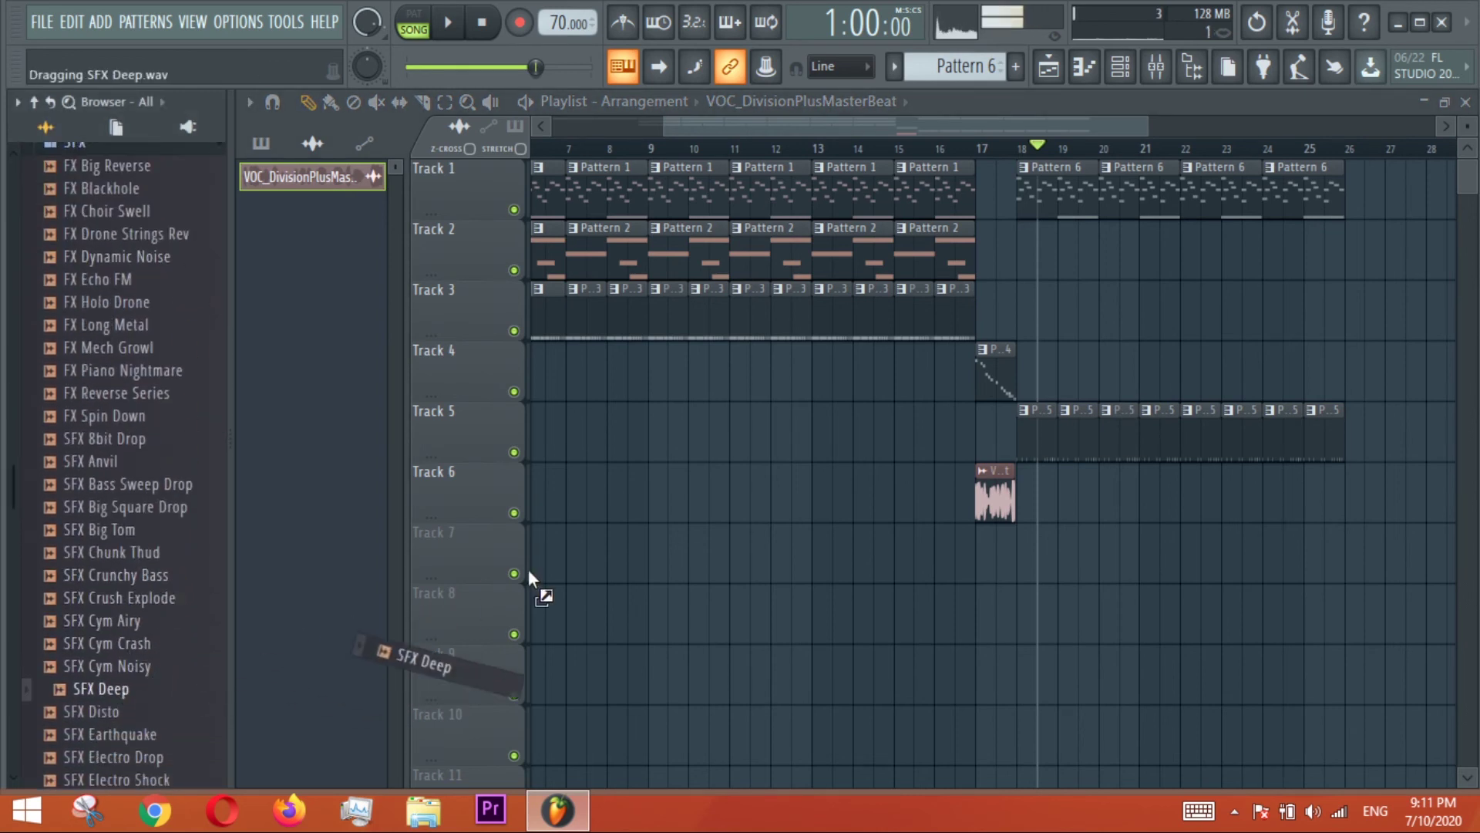
{"action": "left_click_drag", "start_coordinate": [529, 572], "coordinate": [749, 454]}
{"action": "left_click_drag", "start_coordinate": [639, 437], "coordinate": [642, 438]}
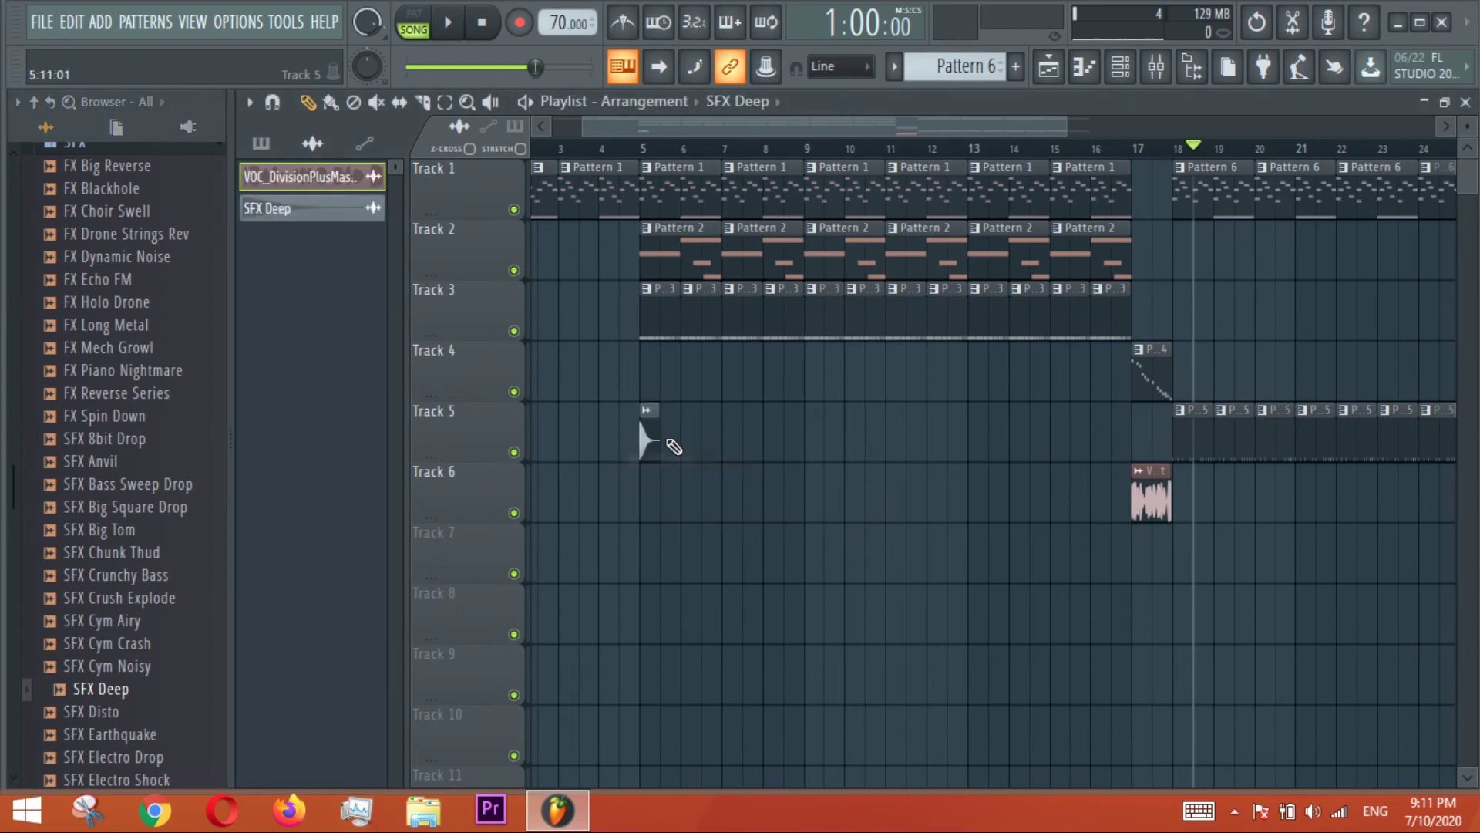
Audition further SFX samples and place SFX Thunder Sheet on Track 5 at bar 11.
{"action": "scroll", "coordinate": [155, 640], "scroll_direction": "down", "scroll_amount": 2}
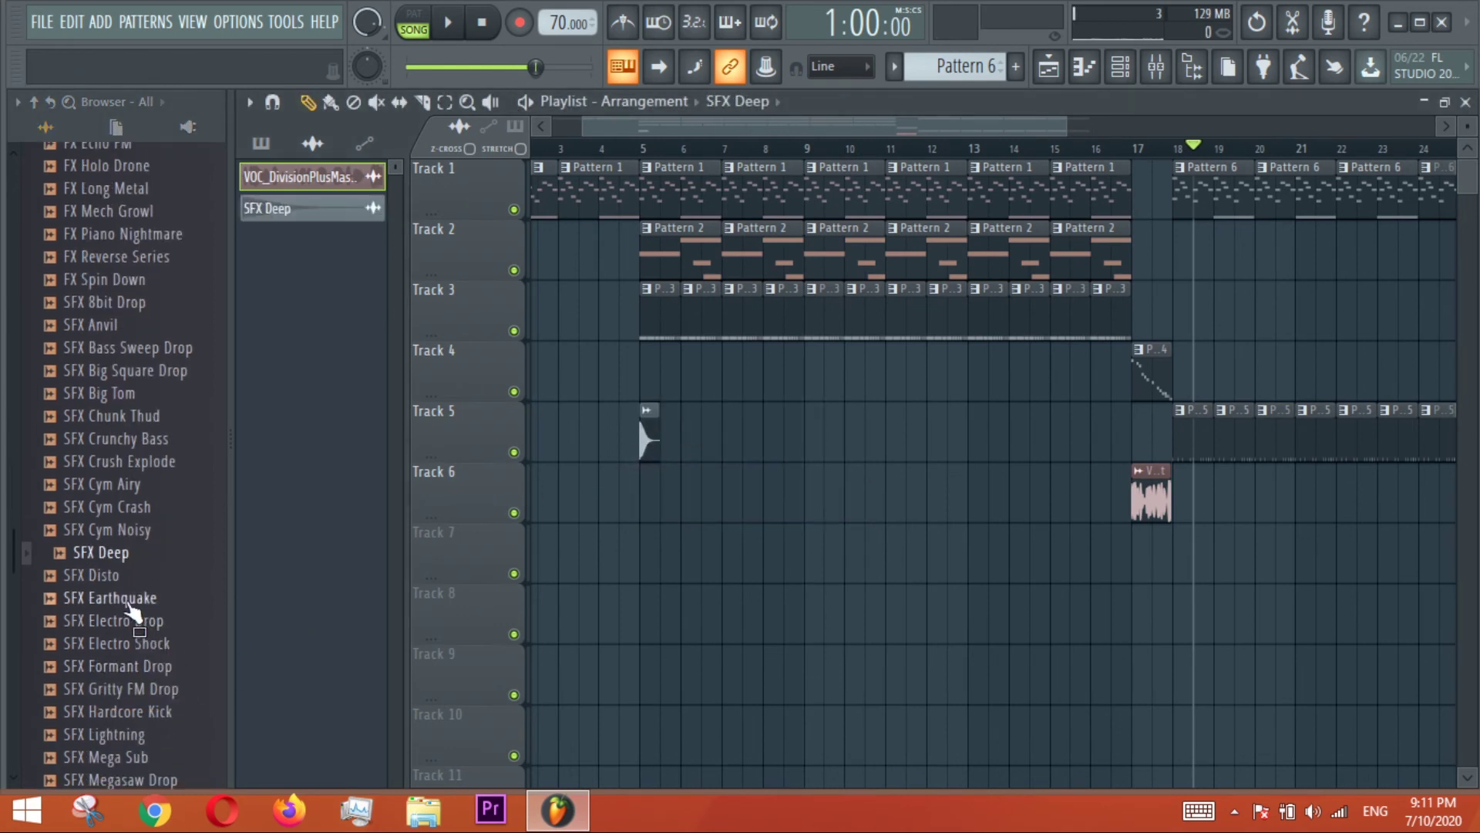
{"action": "left_click", "coordinate": [116, 571]}
{"action": "scroll", "coordinate": [154, 586], "scroll_direction": "down", "scroll_amount": 6}
{"action": "left_click", "coordinate": [154, 509]}
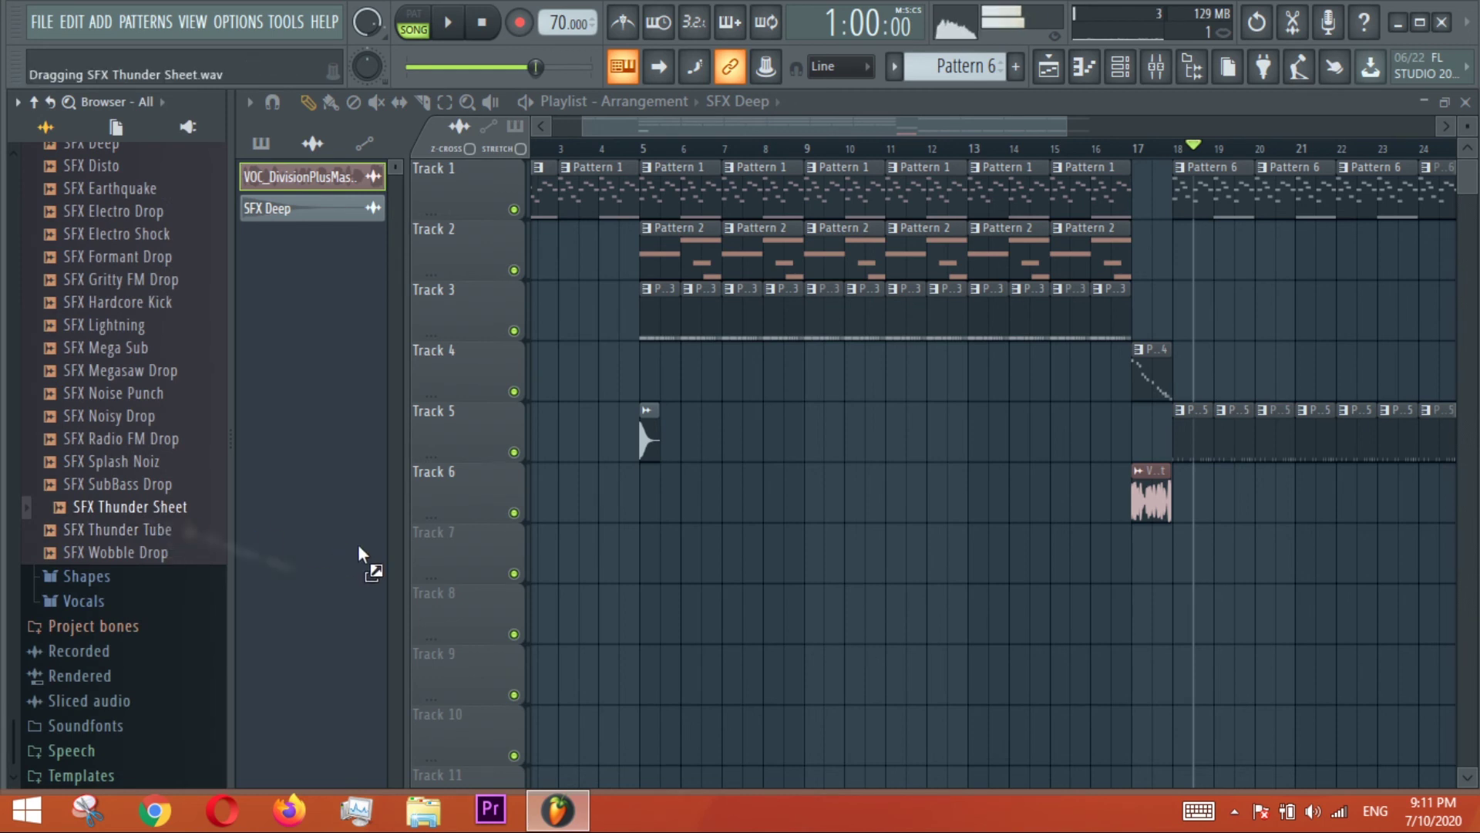
{"action": "left_click_drag", "start_coordinate": [359, 547], "coordinate": [909, 537]}
{"action": "left_click_drag", "start_coordinate": [942, 444], "coordinate": [942, 439]}
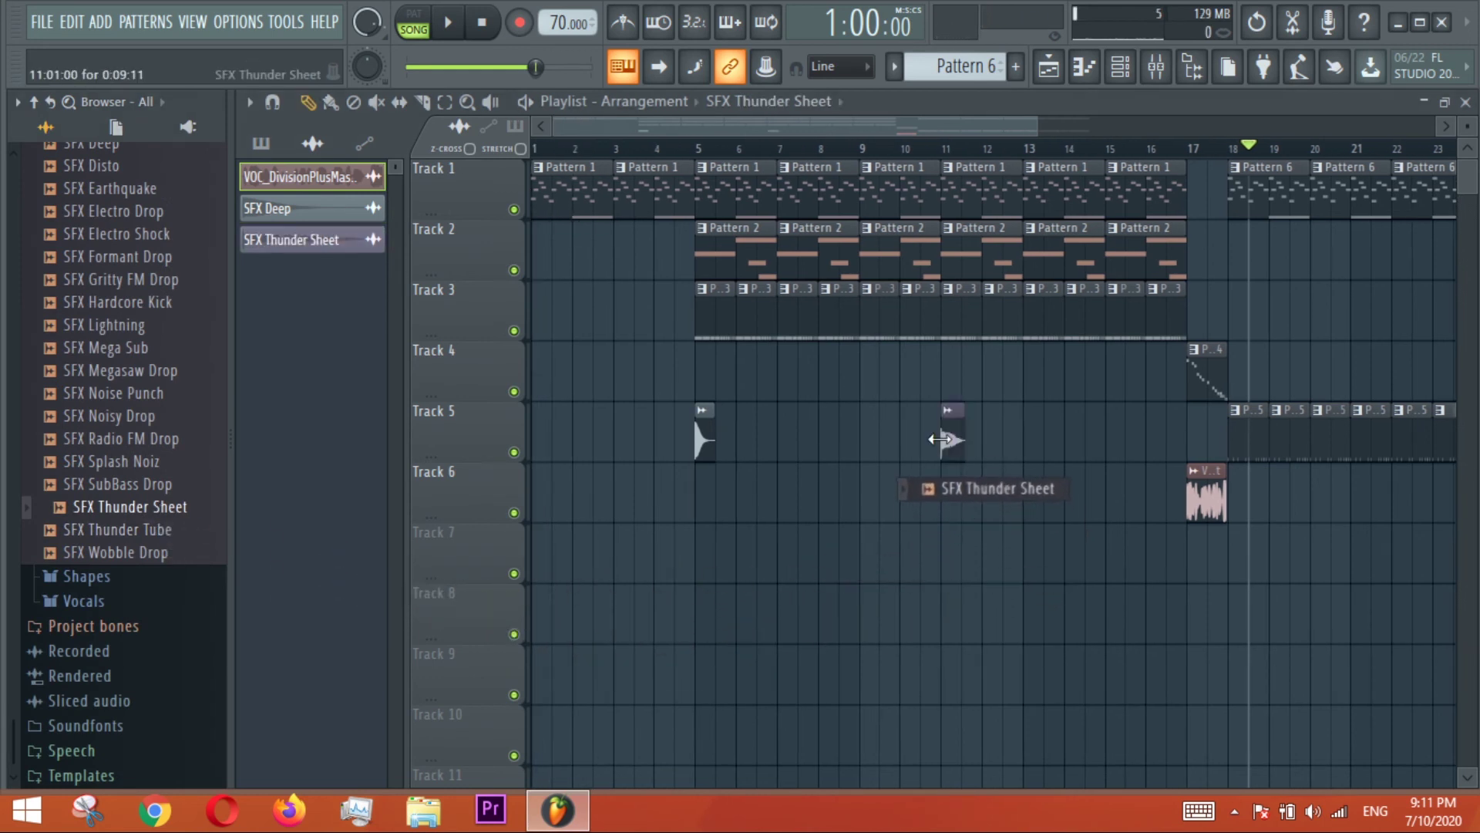
Collapse the browser's folders and play the whole arrangement from bar 1.
{"action": "scroll", "coordinate": [119, 508], "scroll_direction": "up", "scroll_amount": 8}
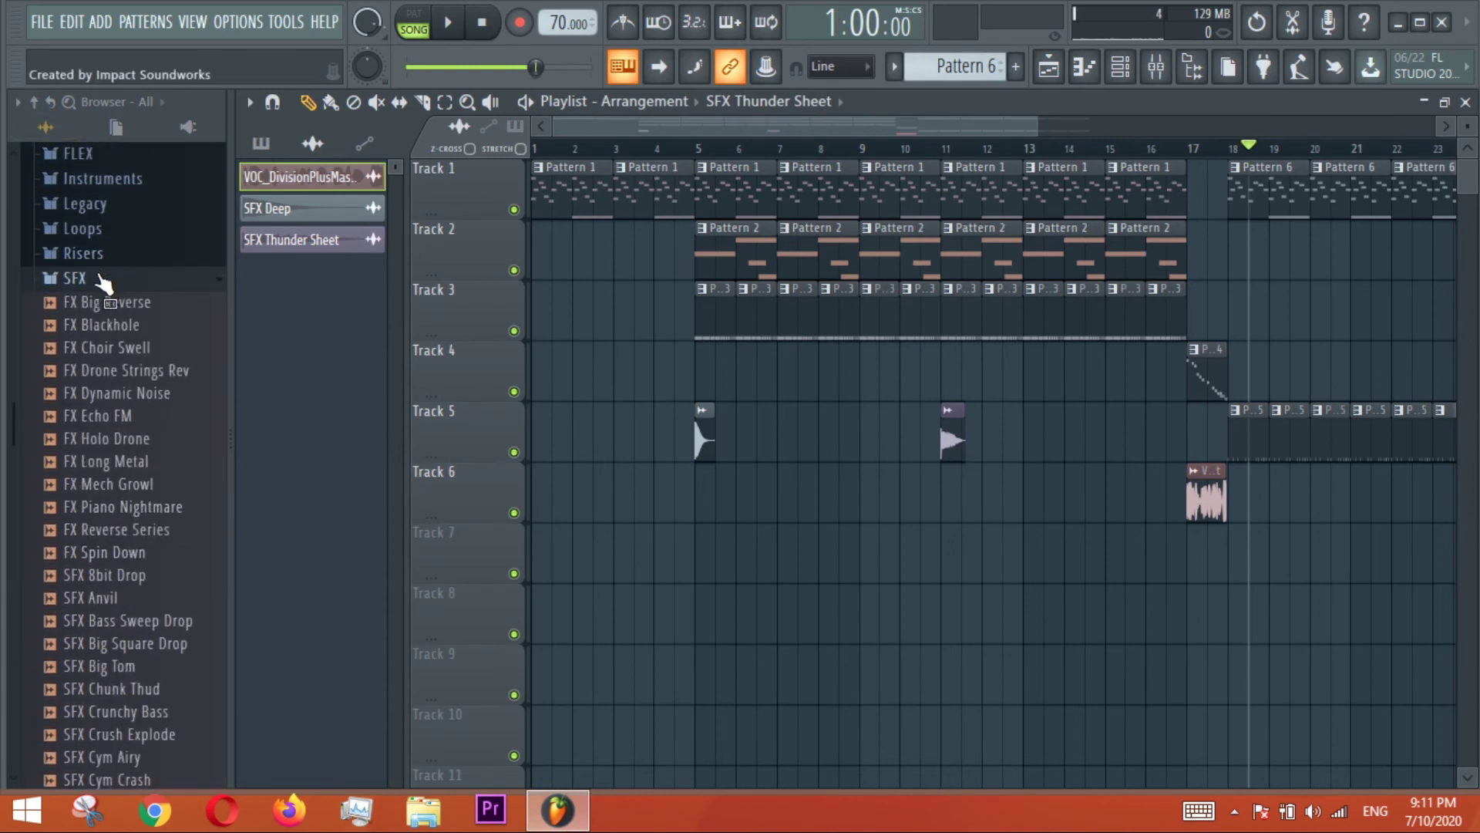
{"action": "left_click", "coordinate": [101, 279]}
{"action": "left_click", "coordinate": [42, 104]}
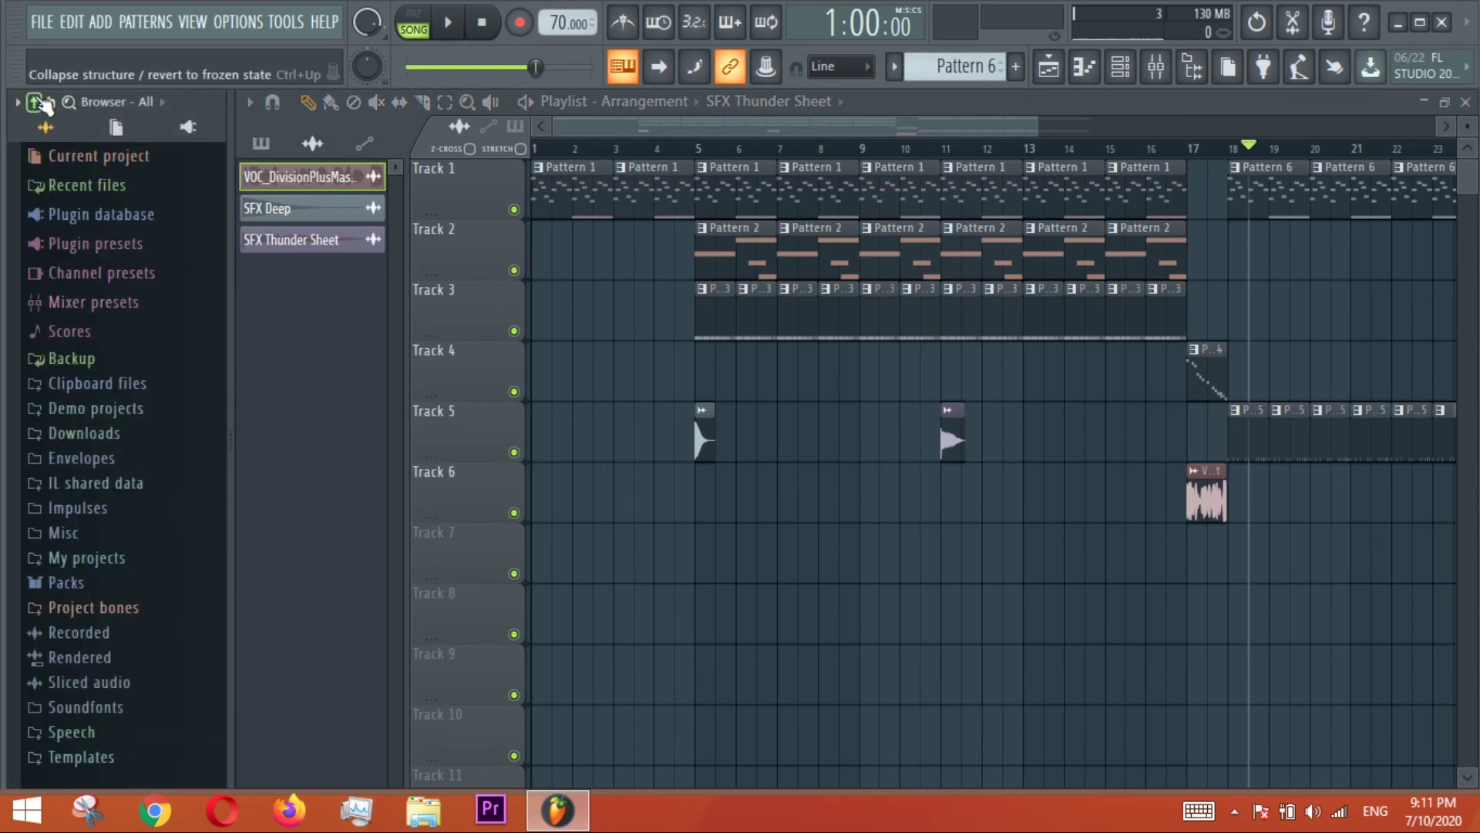
{"action": "left_click_drag", "start_coordinate": [1249, 153], "coordinate": [126, 177]}
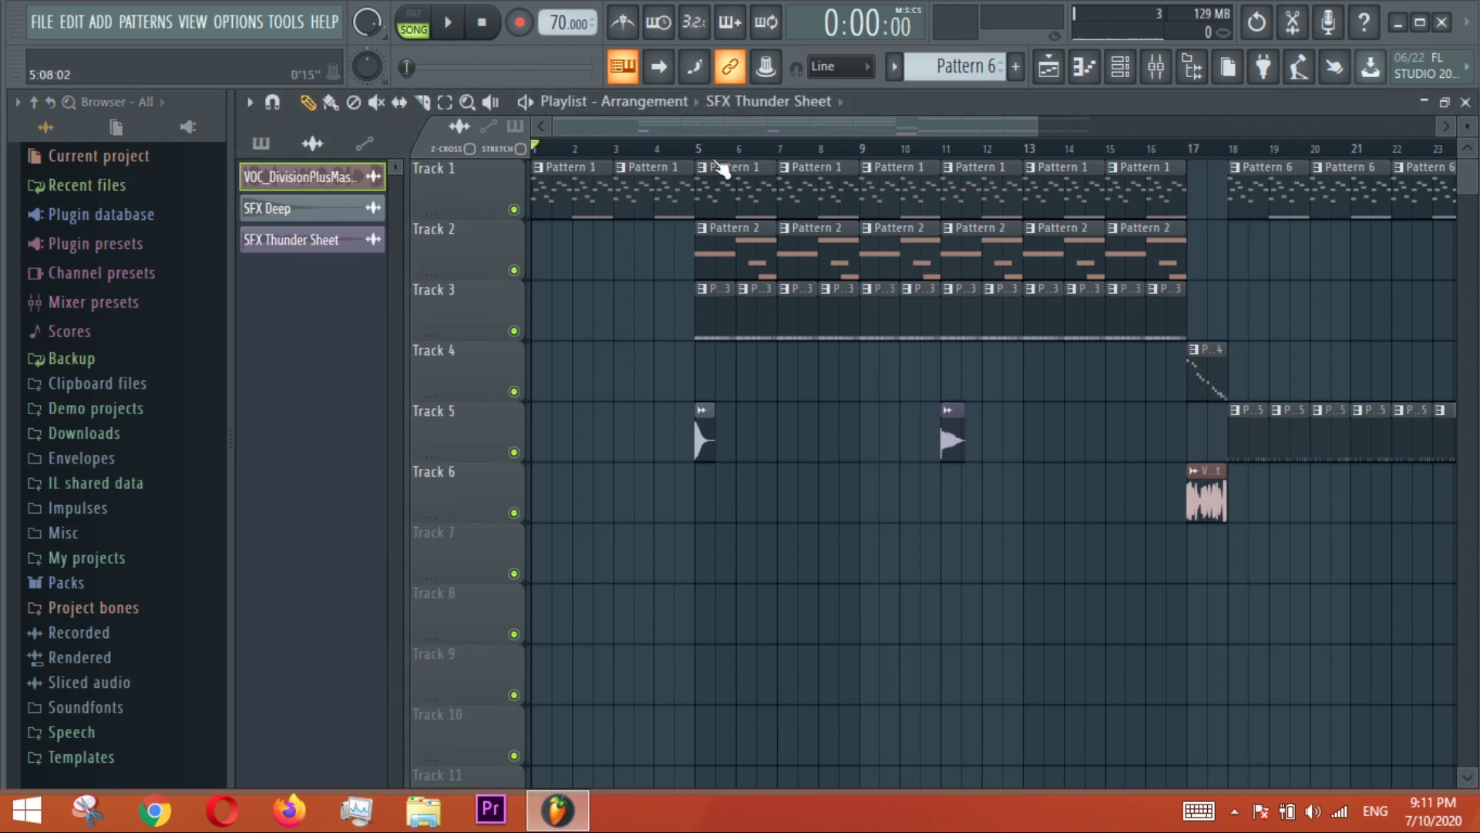
{"action": "scroll", "coordinate": [714, 137], "scroll_direction": "down", "scroll_amount": 4}
{"action": "key", "text": "space"}
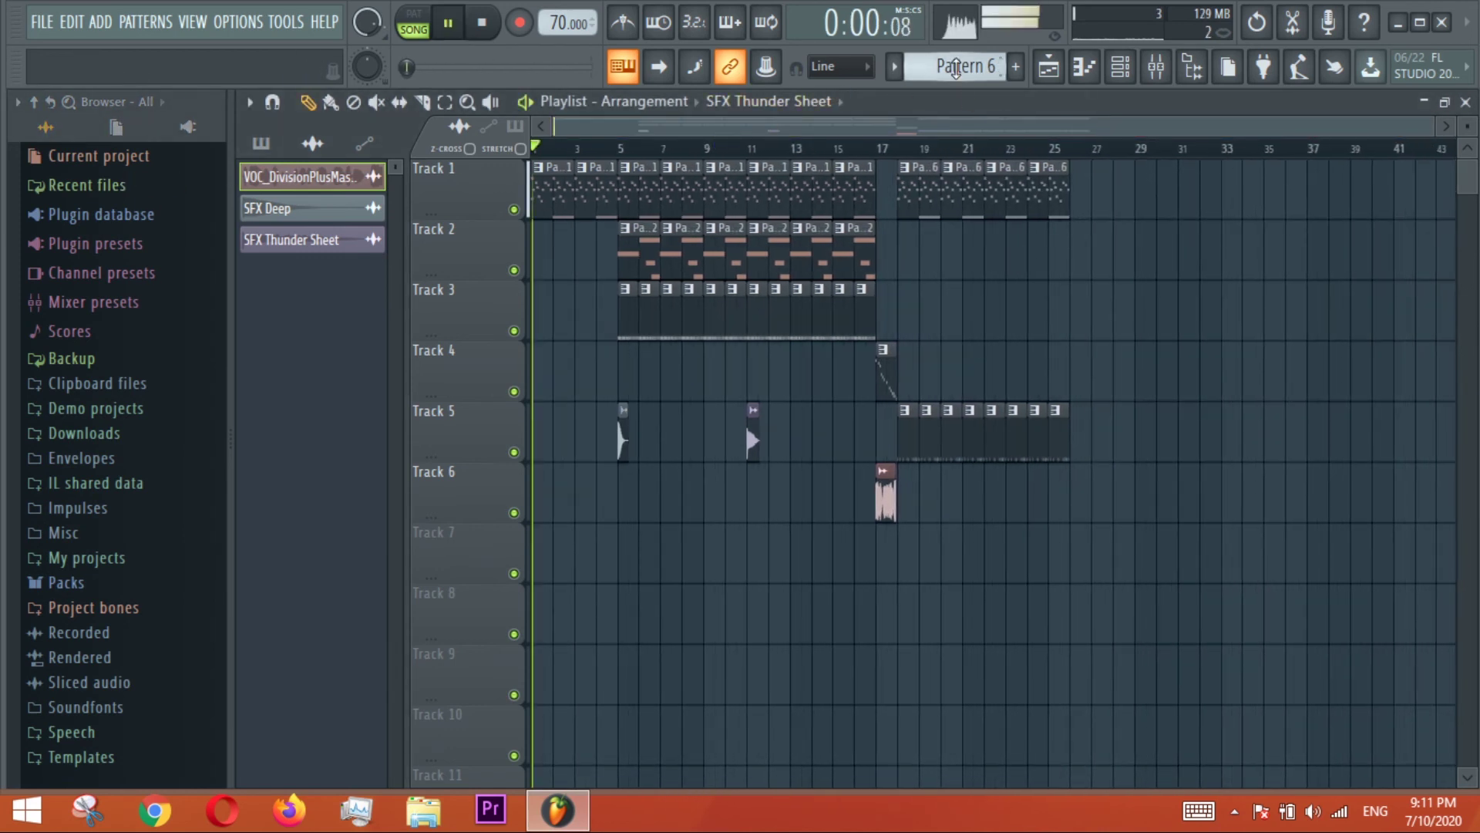
Assign random colors to Patterns 1, 2 and 3.
{"action": "scroll", "coordinate": [956, 67], "scroll_direction": "up", "scroll_amount": 4}
{"action": "scroll", "coordinate": [956, 68], "scroll_direction": "down", "scroll_amount": 9}
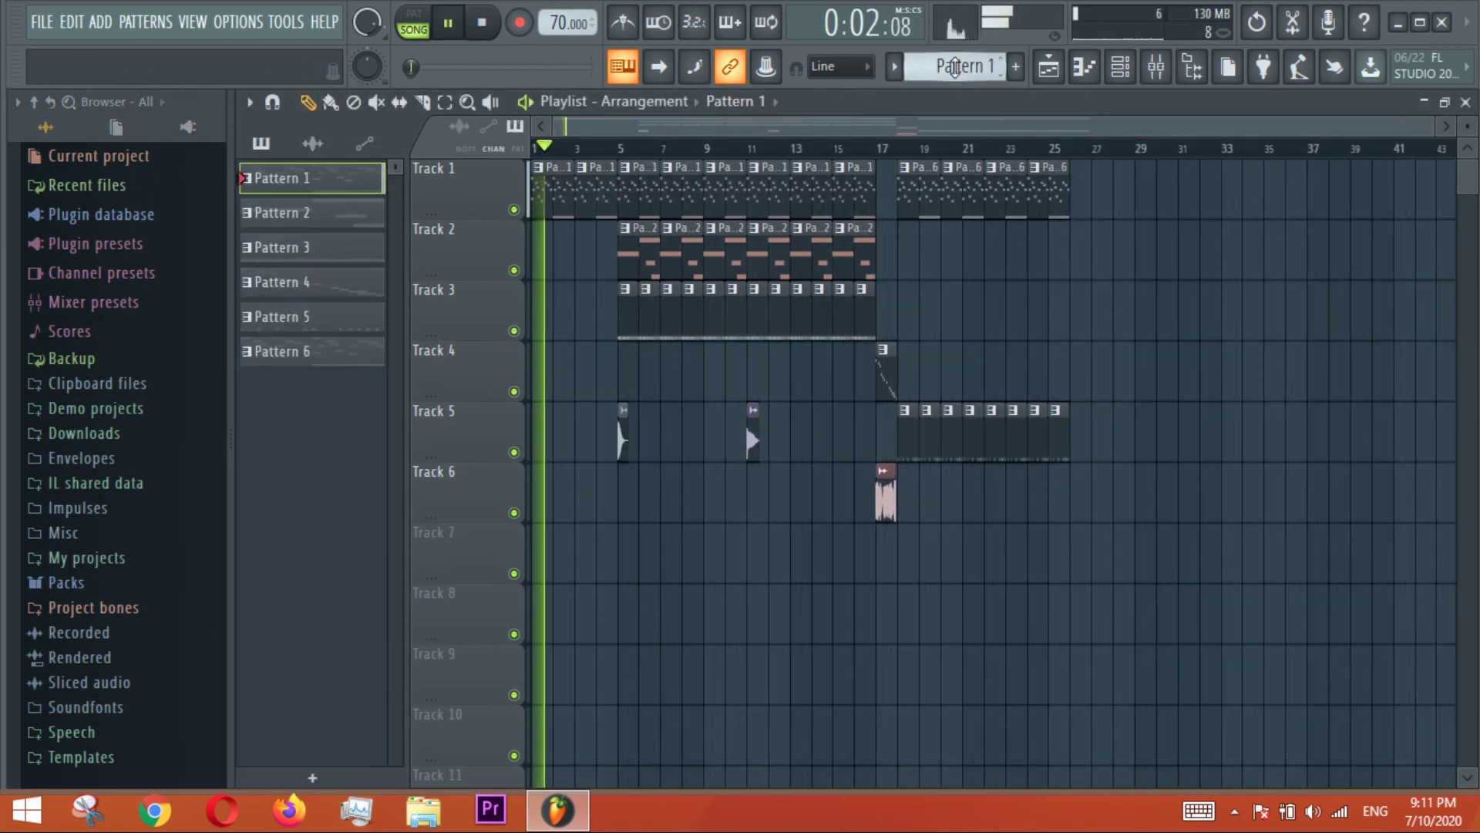
{"action": "left_click", "coordinate": [955, 68]}
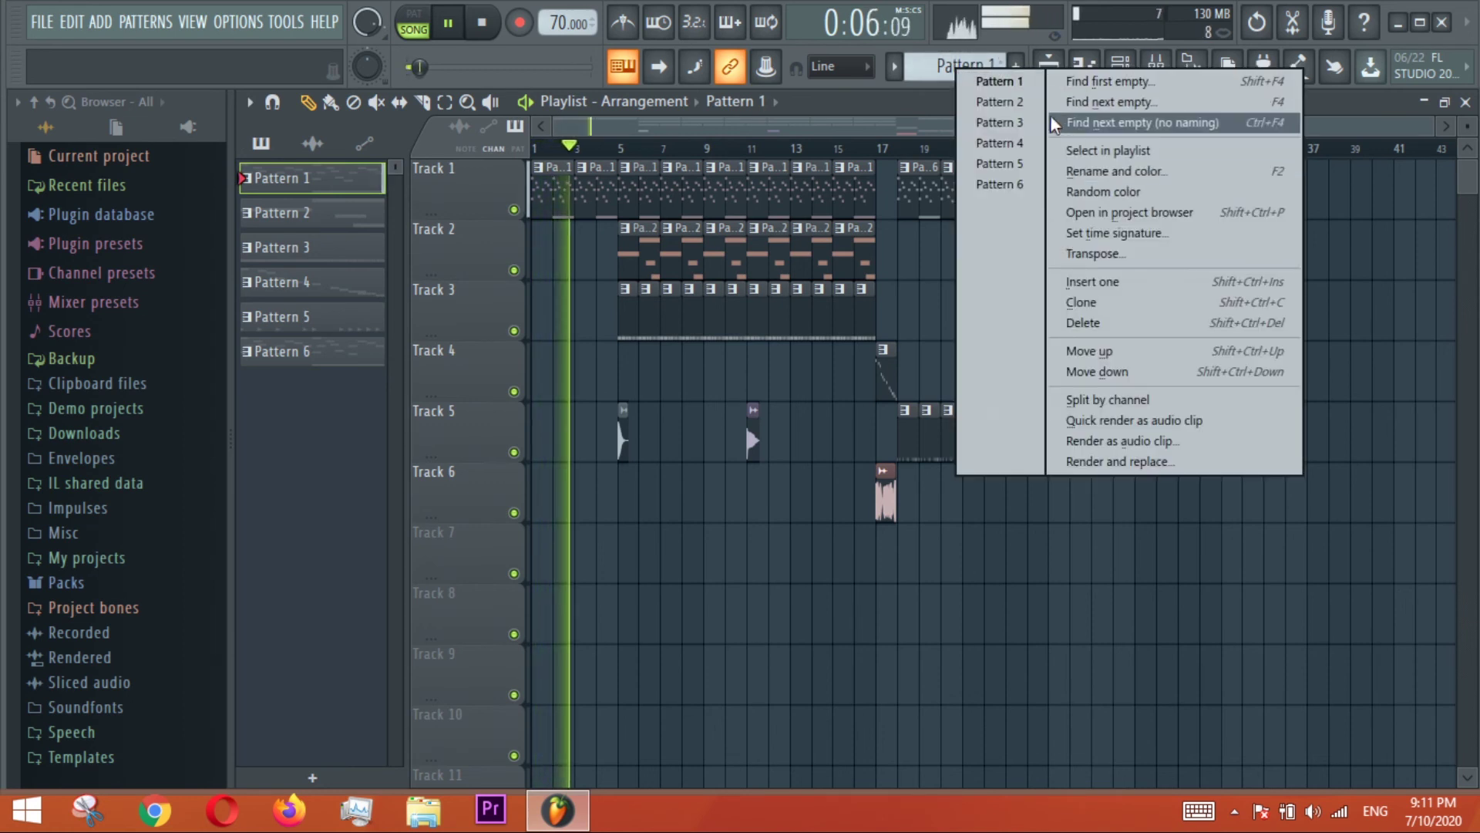
{"action": "left_click", "coordinate": [1135, 193]}
{"action": "scroll", "coordinate": [959, 66], "scroll_direction": "up", "scroll_amount": 1}
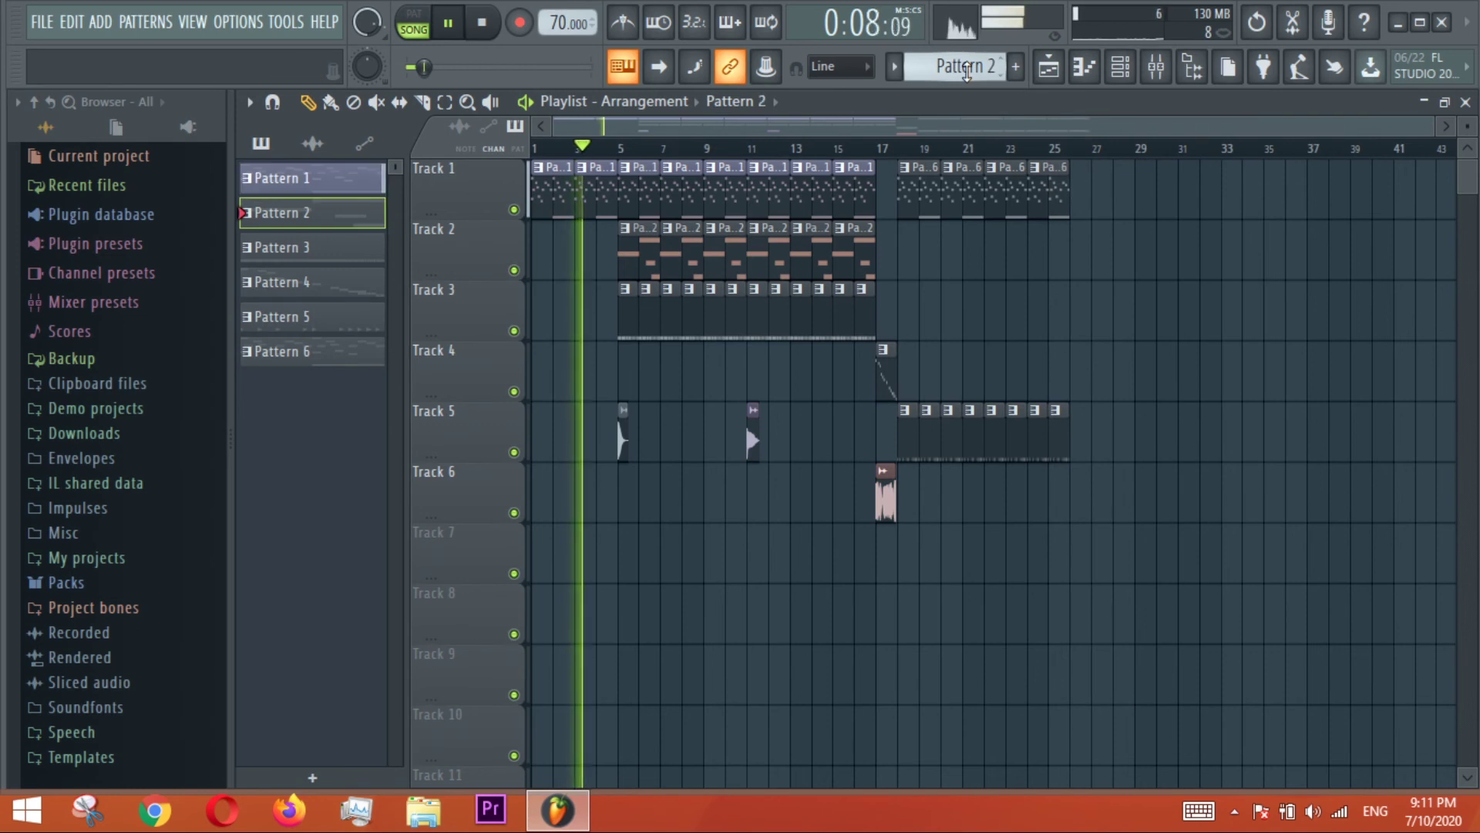
{"action": "left_click", "coordinate": [959, 67]}
{"action": "left_click", "coordinate": [1116, 196]}
{"action": "scroll", "coordinate": [959, 66], "scroll_direction": "up", "scroll_amount": 1}
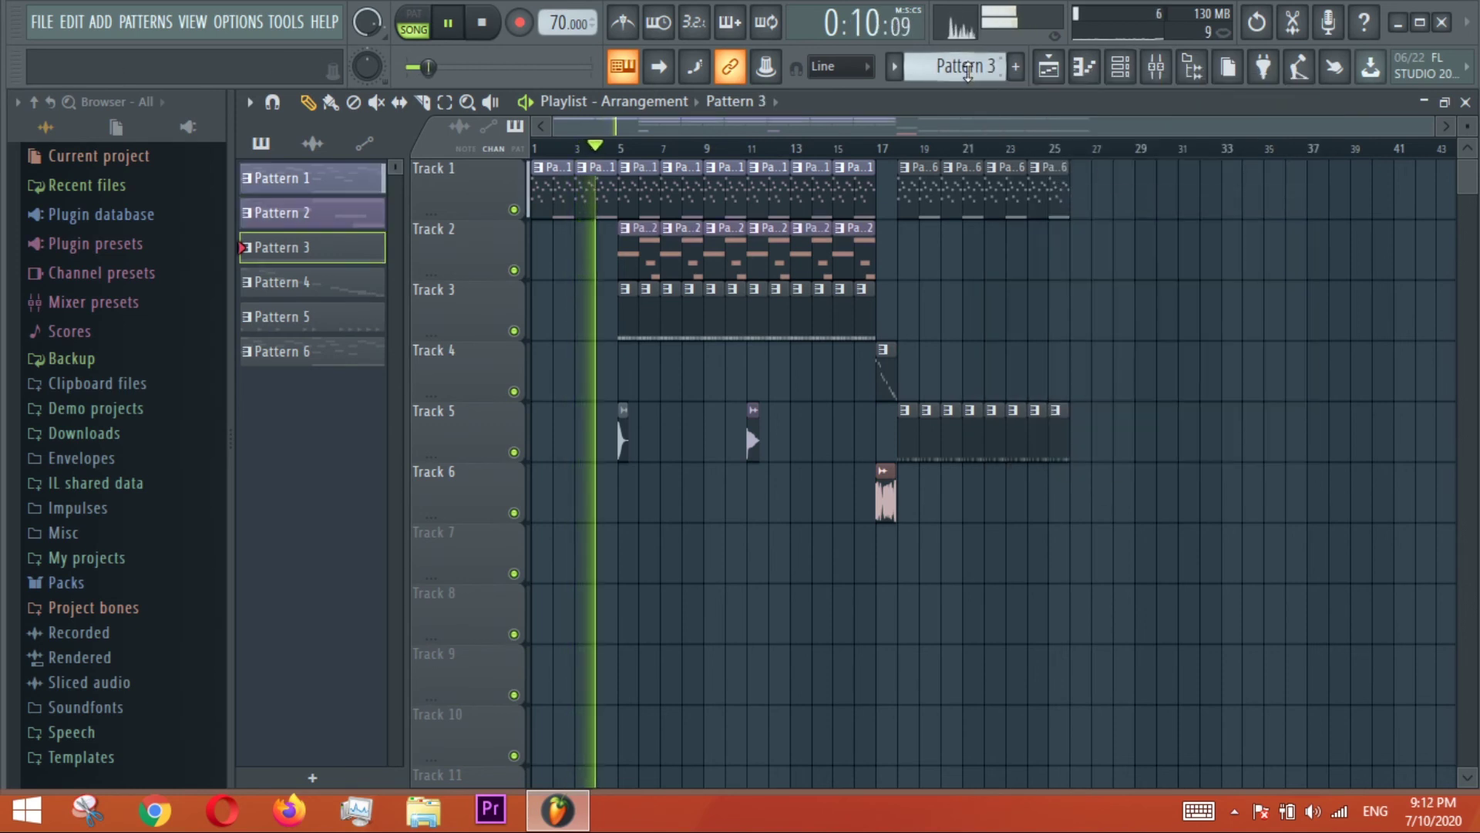
{"action": "left_click", "coordinate": [960, 66]}
{"action": "left_click", "coordinate": [1129, 202]}
Assign random colors to Patterns 4, 5 and 6.
{"action": "scroll", "coordinate": [960, 67], "scroll_direction": "up", "scroll_amount": 1}
{"action": "left_click", "coordinate": [960, 66]}
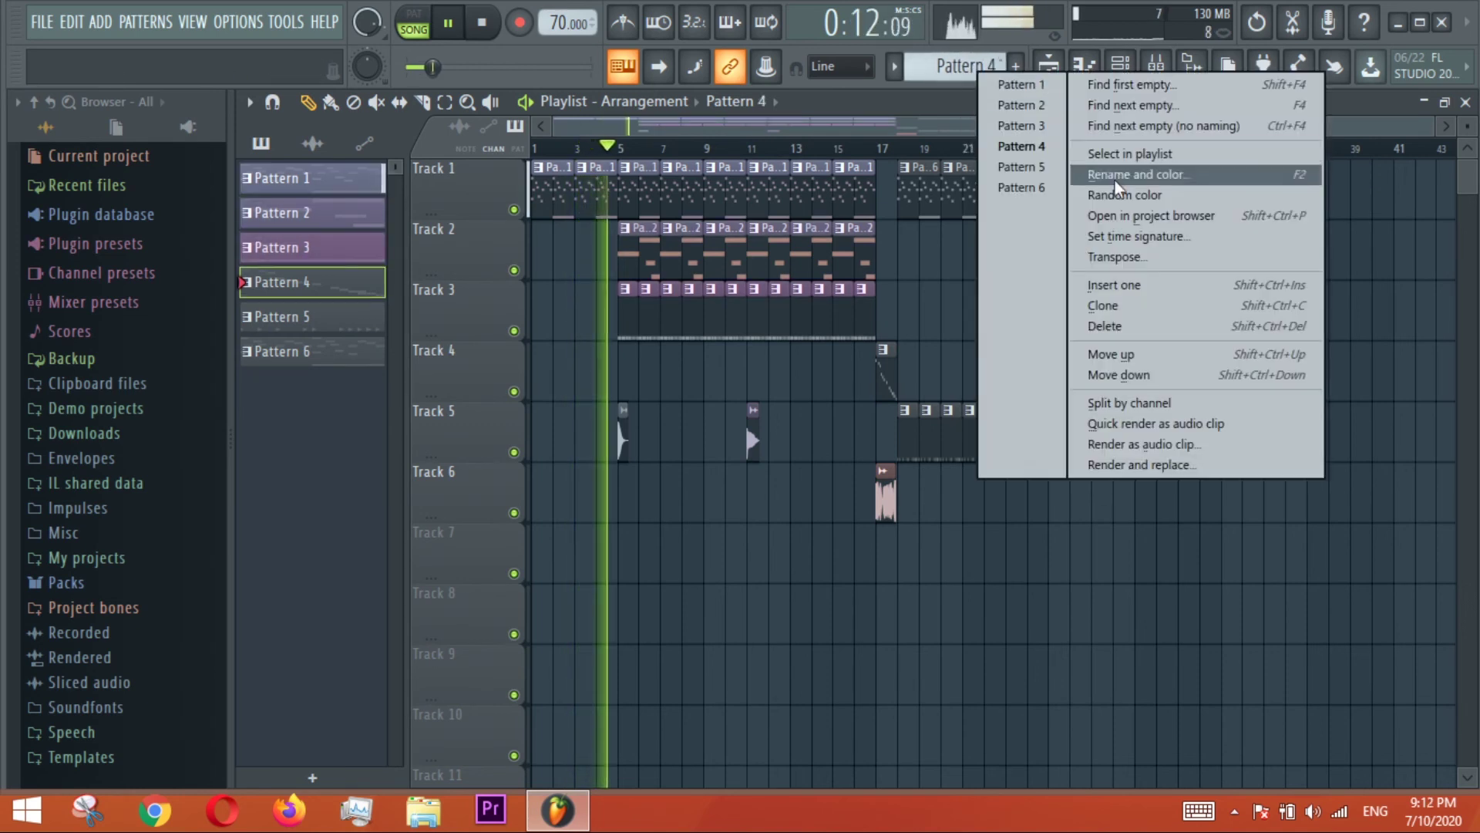
{"action": "left_click", "coordinate": [1110, 193]}
{"action": "scroll", "coordinate": [959, 66], "scroll_direction": "up", "scroll_amount": 1}
{"action": "left_click", "coordinate": [960, 67]}
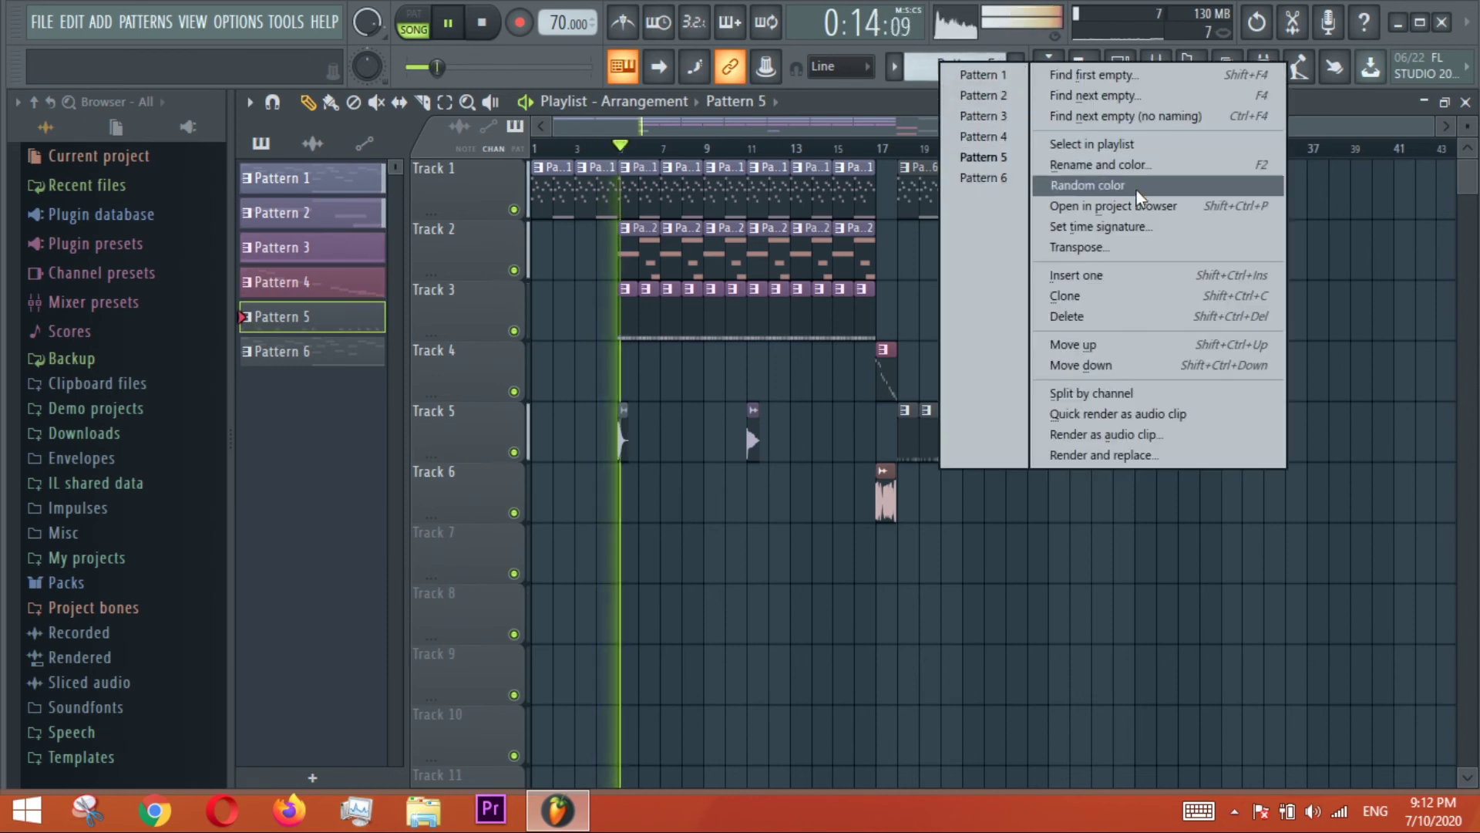
{"action": "left_click", "coordinate": [1133, 191]}
{"action": "scroll", "coordinate": [995, 77], "scroll_direction": "up", "scroll_amount": 1}
{"action": "scroll", "coordinate": [995, 78], "scroll_direction": "down", "scroll_amount": 1}
{"action": "right_click", "coordinate": [996, 79]}
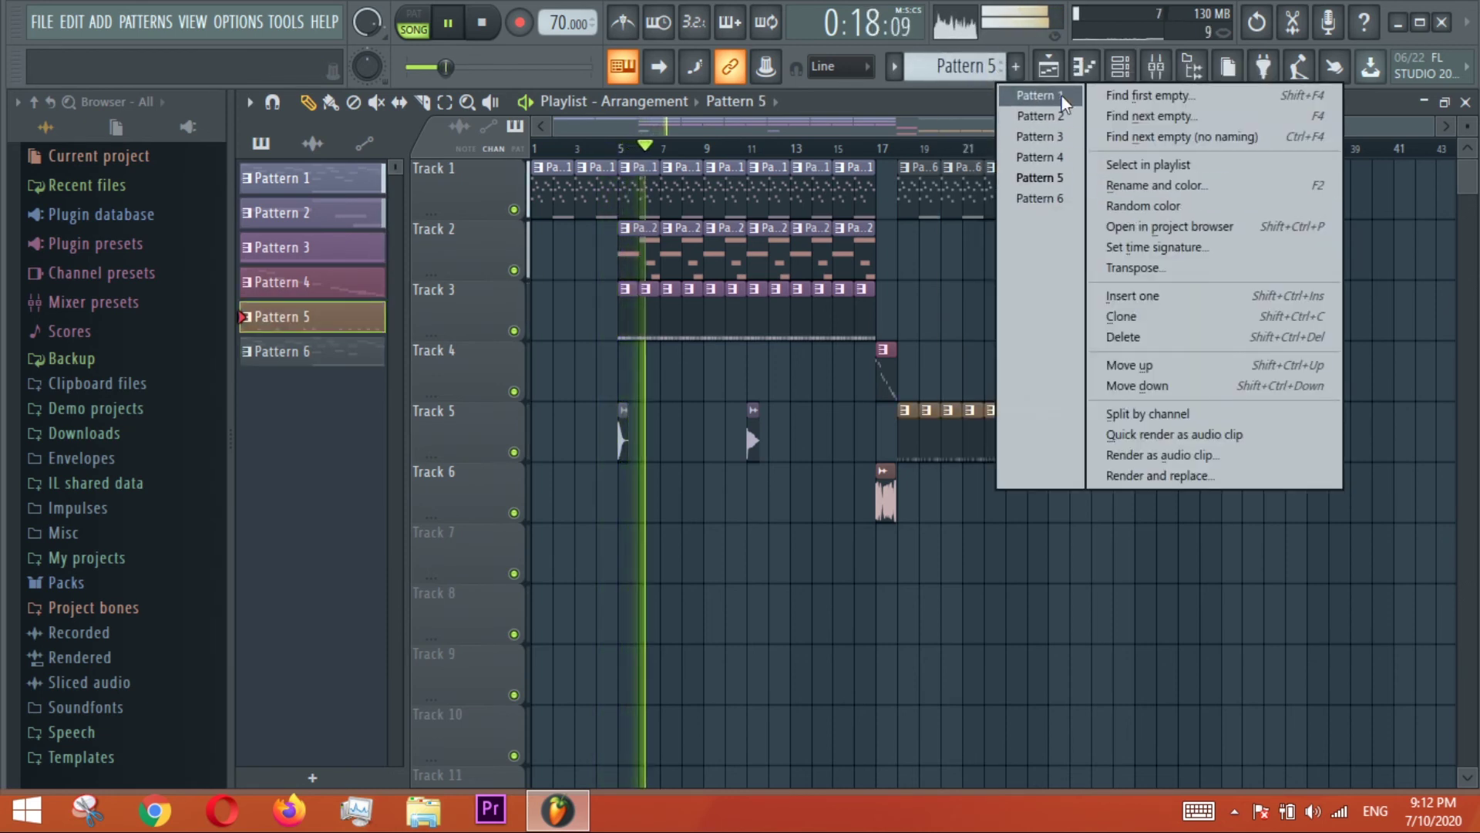
{"action": "left_click", "coordinate": [1040, 198]}
{"action": "right_click", "coordinate": [981, 69]}
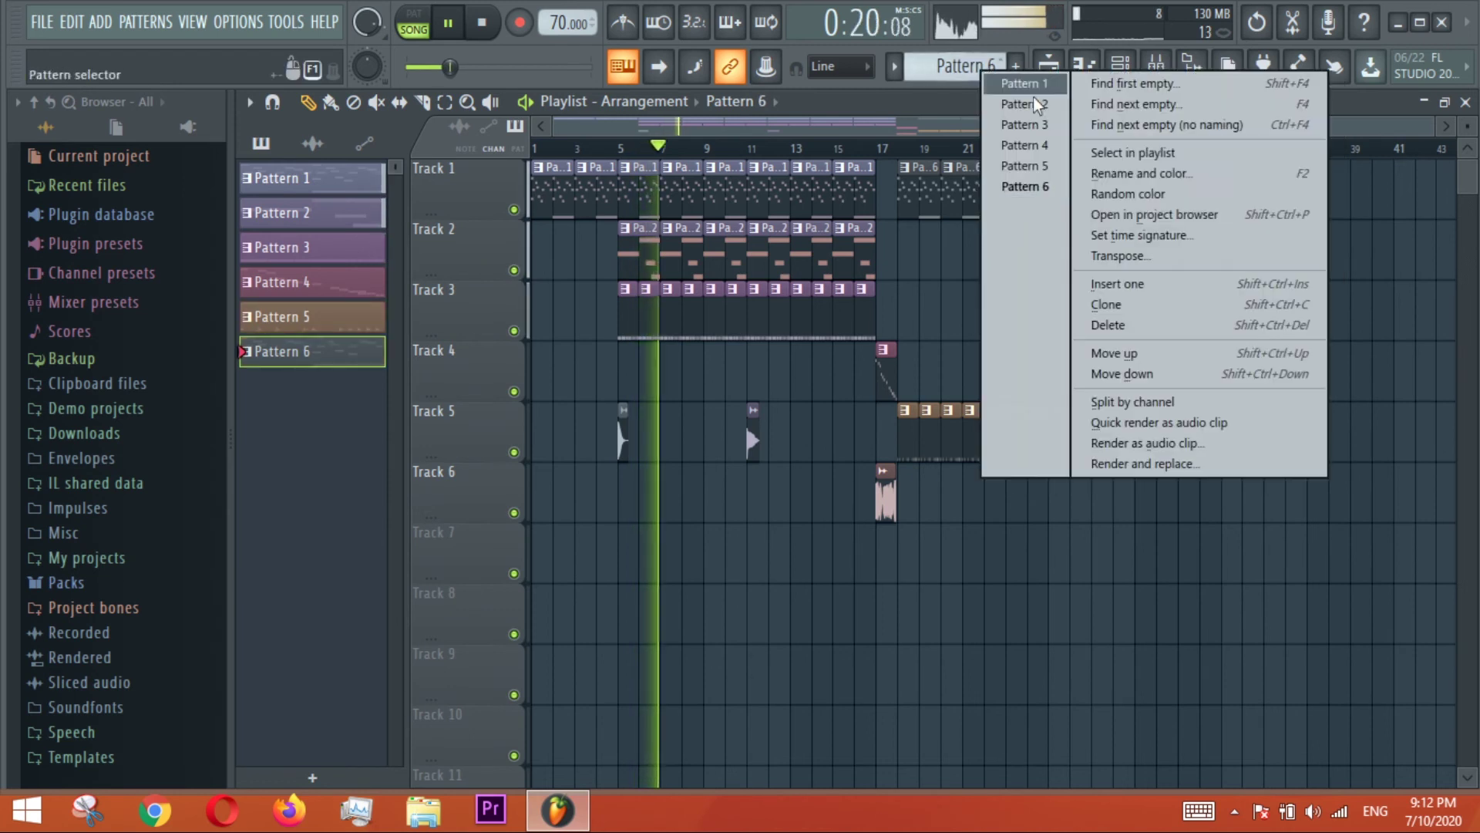
{"action": "left_click", "coordinate": [1156, 194]}
Select Pattern 3 and inspect the channel volume in the 808 CH settings.
{"action": "left_click", "coordinate": [308, 178]}
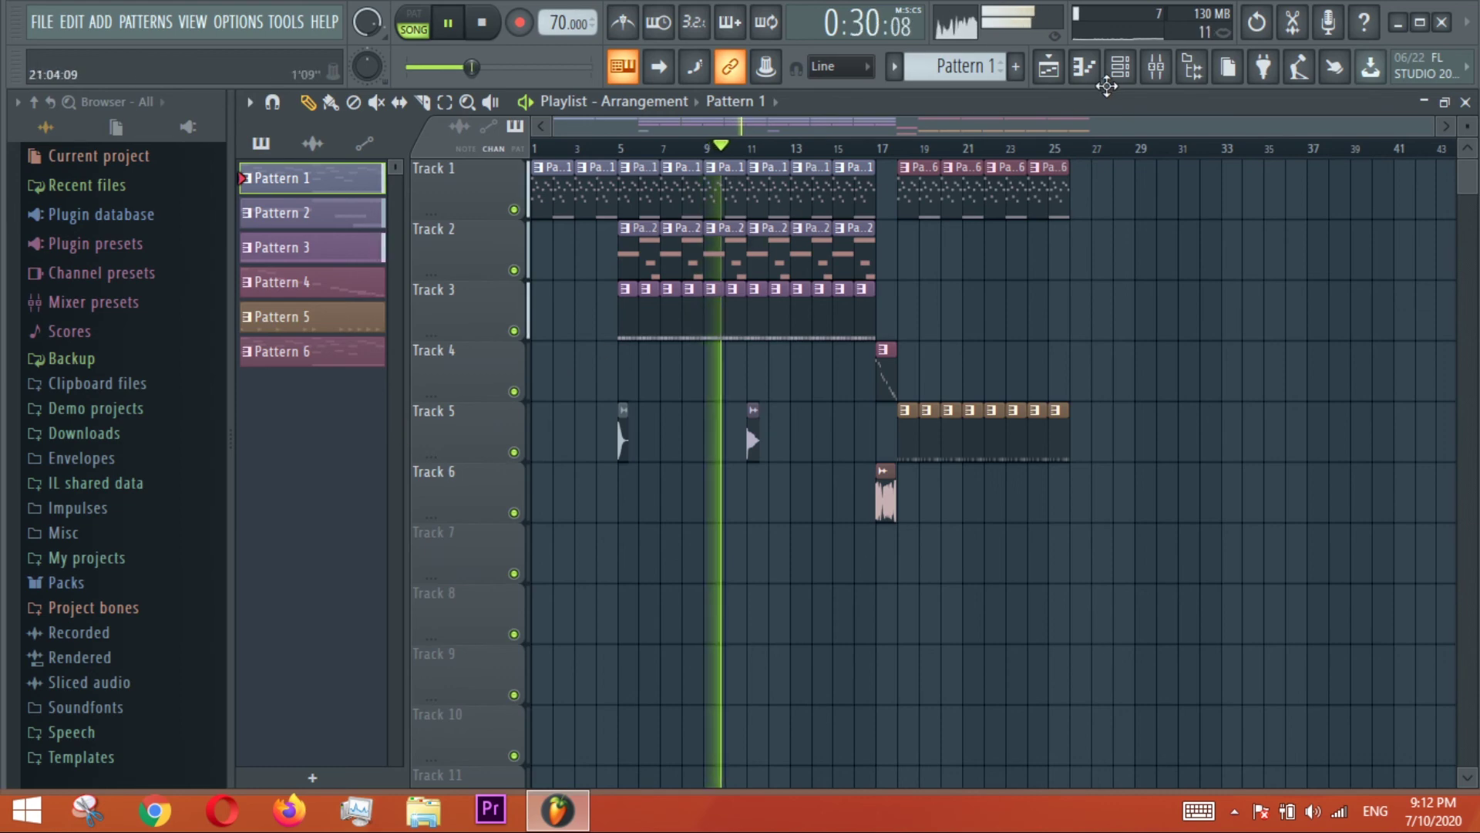
{"action": "left_click", "coordinate": [1115, 74]}
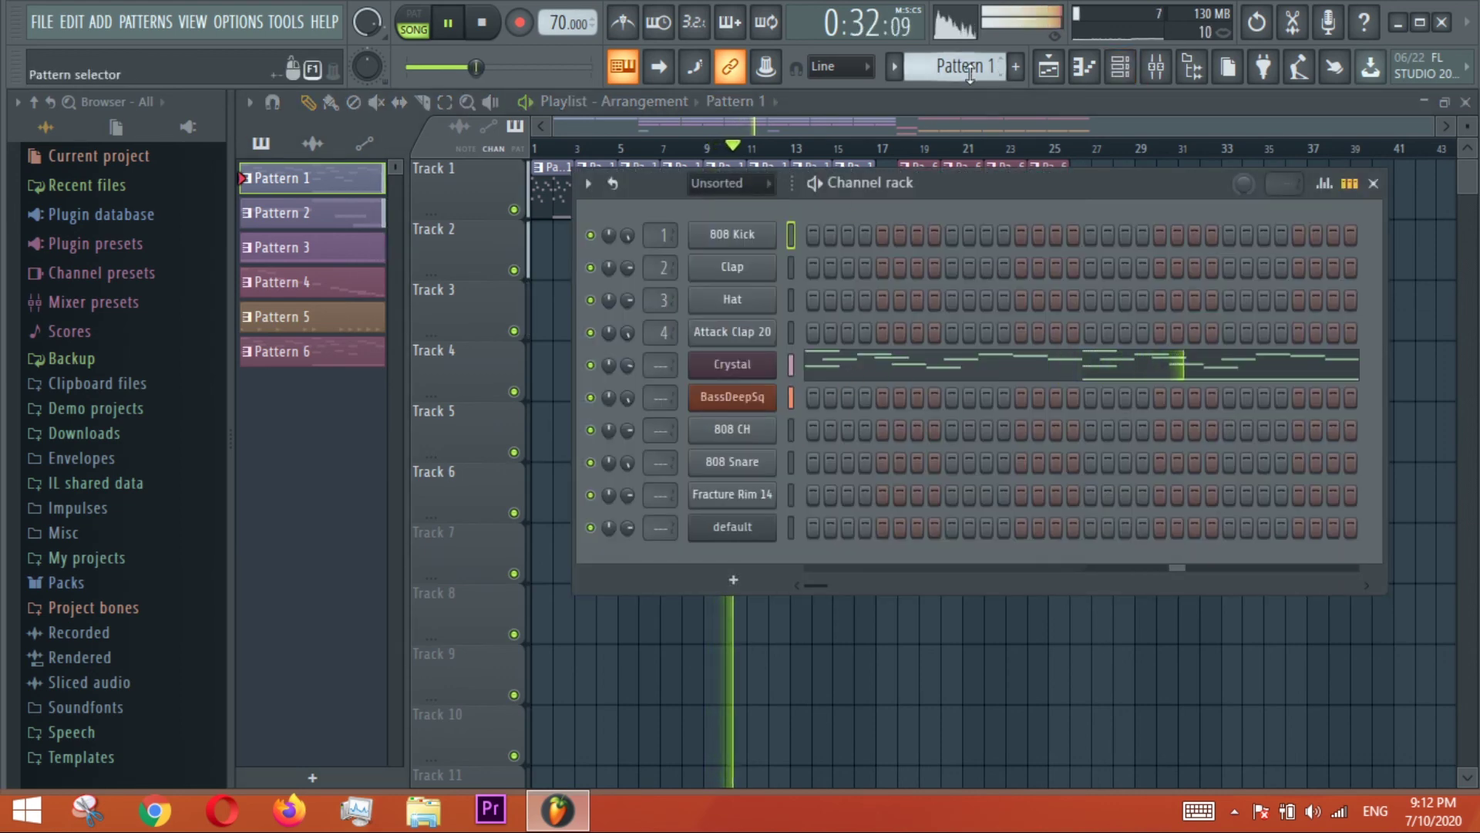
{"action": "scroll", "coordinate": [970, 71], "scroll_direction": "down", "scroll_amount": 2}
{"action": "left_click", "coordinate": [767, 430]}
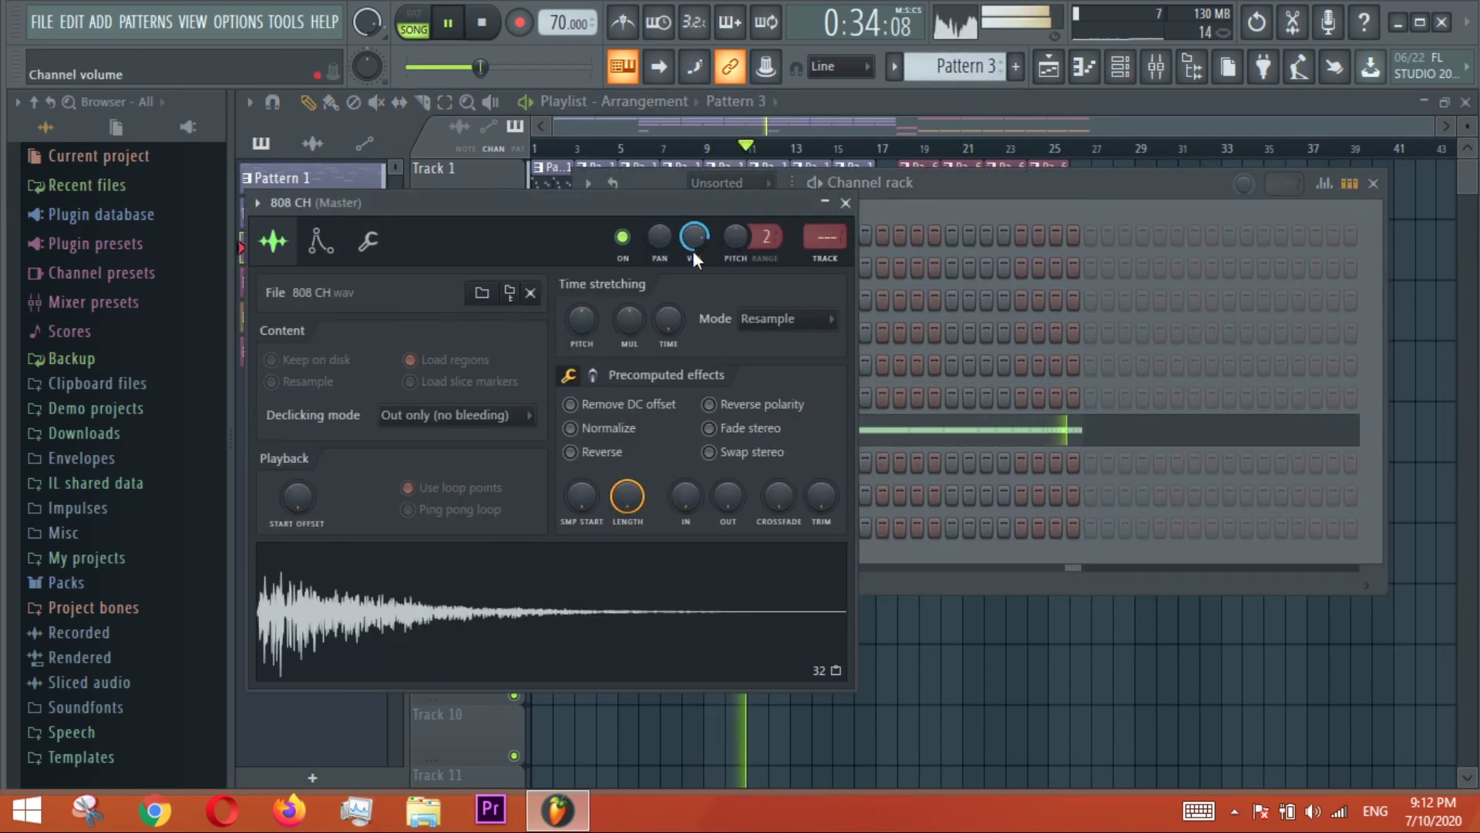
{"action": "left_click", "coordinate": [846, 203]}
Raise the velocity of the short closing hat-roll notes in Pattern 3's 808 CH part to about 90%.
{"action": "left_click", "coordinate": [968, 430]}
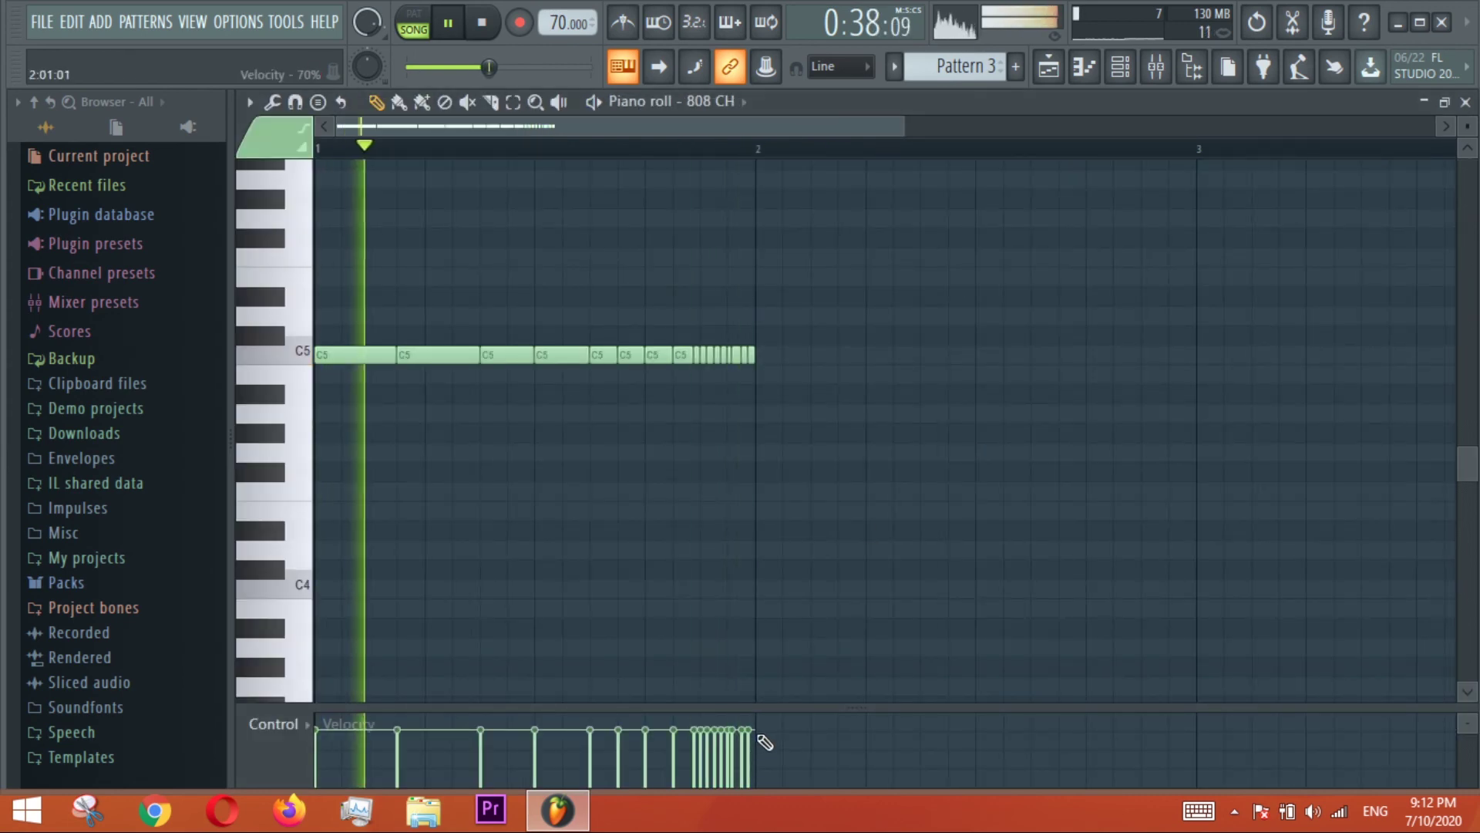
{"action": "left_click_drag", "start_coordinate": [750, 721], "coordinate": [700, 725]}
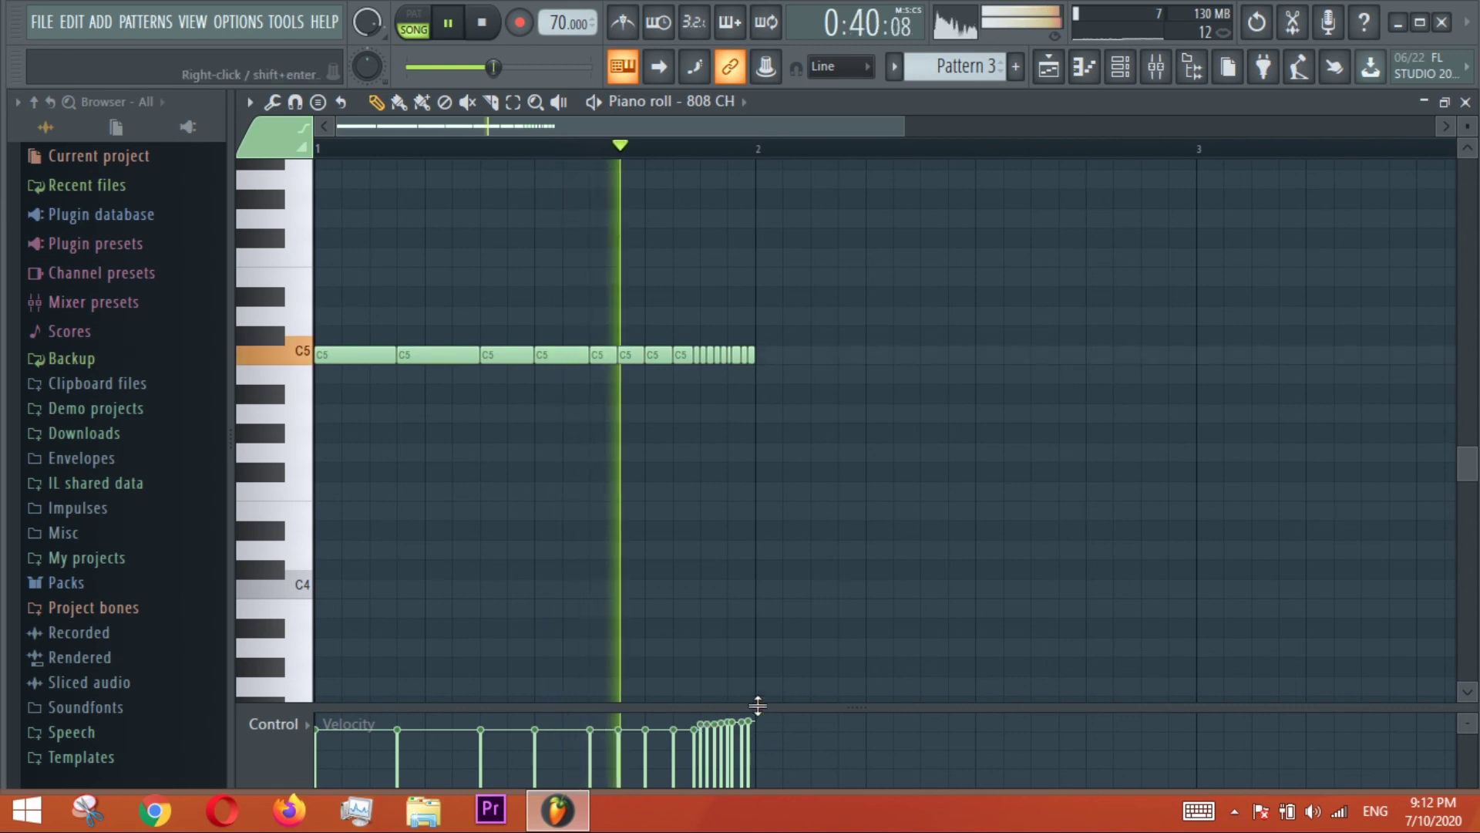
{"action": "left_click_drag", "start_coordinate": [837, 704], "coordinate": [849, 493]}
{"action": "left_click_drag", "start_coordinate": [699, 531], "coordinate": [743, 532]}
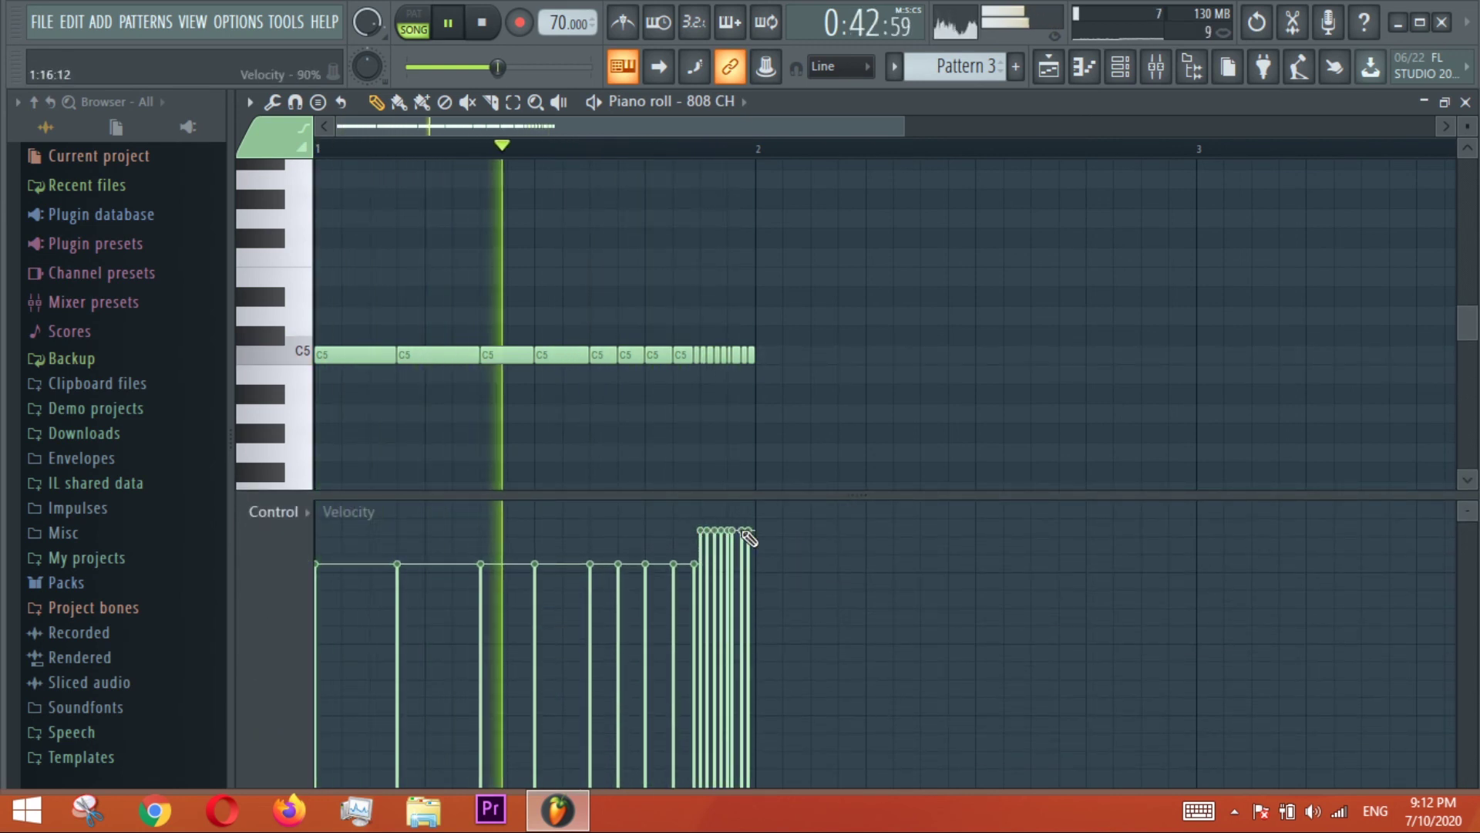
Ramp up the 808 CH velocities leading into the hat roll and raise the short closing notes to about 95%.
{"action": "left_click", "coordinate": [673, 539]}
{"action": "left_click_drag", "start_coordinate": [678, 545], "coordinate": [601, 559]}
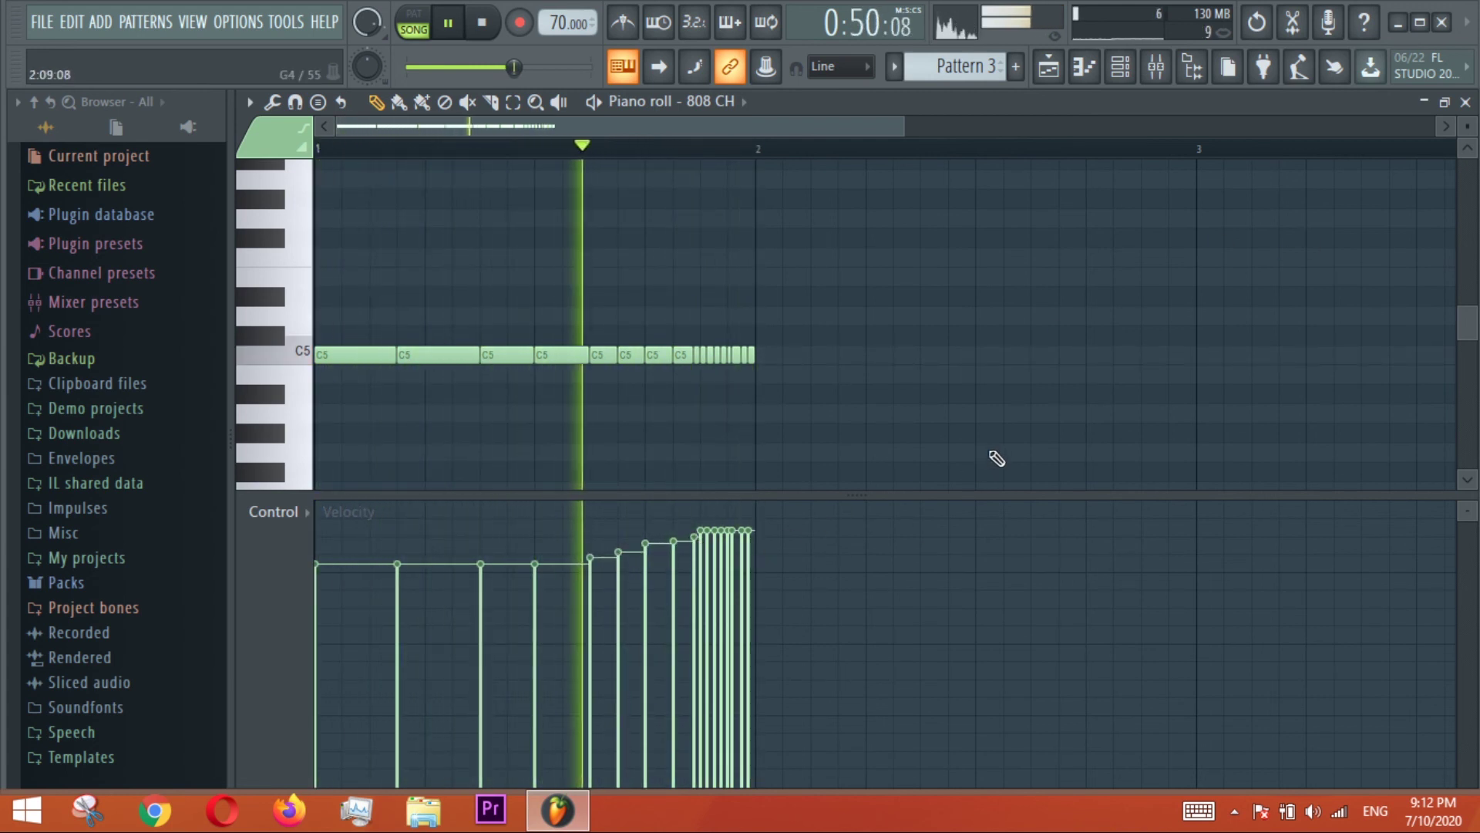
{"action": "left_click_drag", "start_coordinate": [774, 529], "coordinate": [704, 527]}
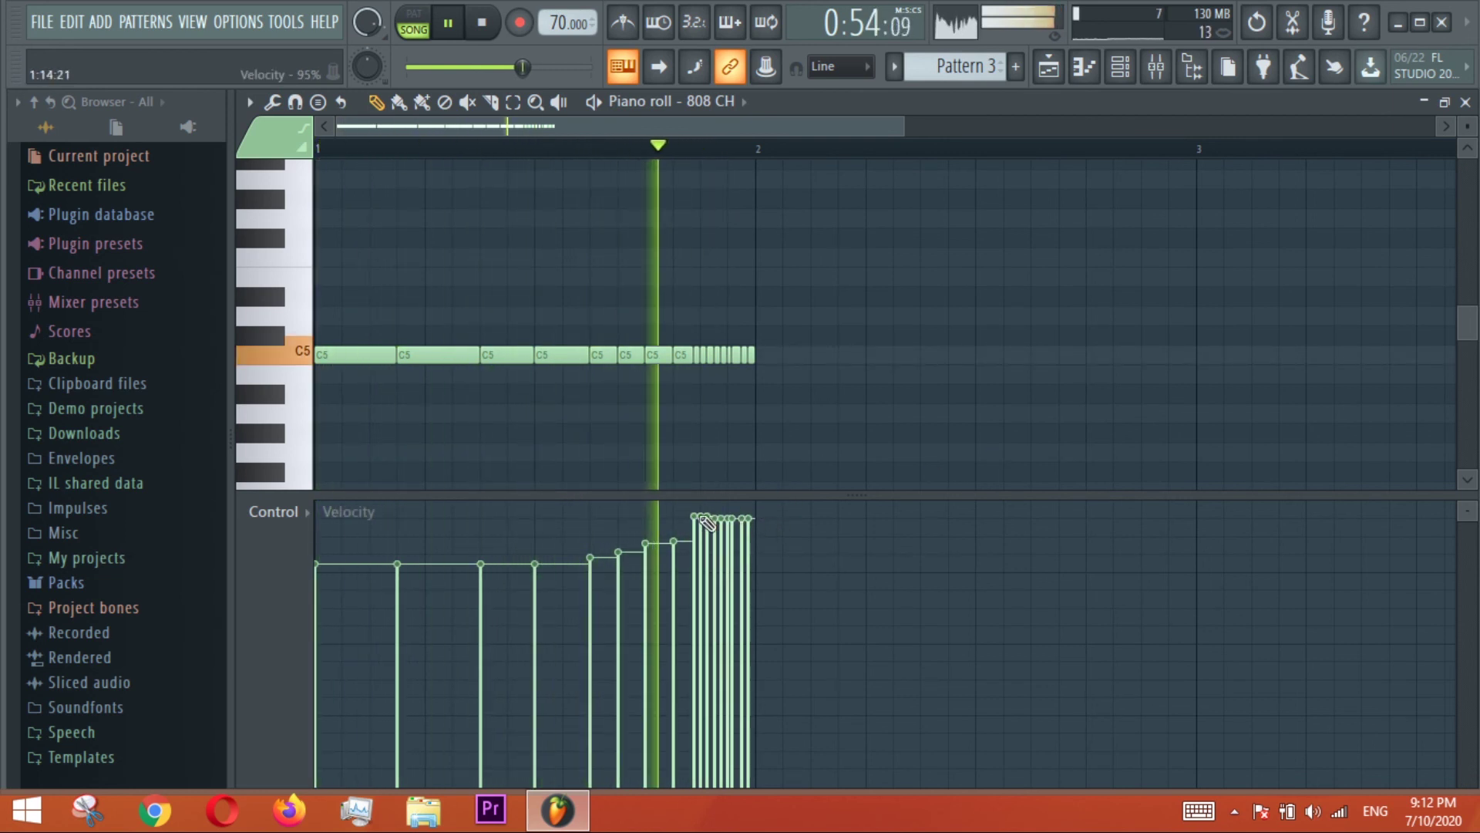
{"action": "key", "text": "Escape"}
{"action": "left_click", "coordinate": [1373, 183]}
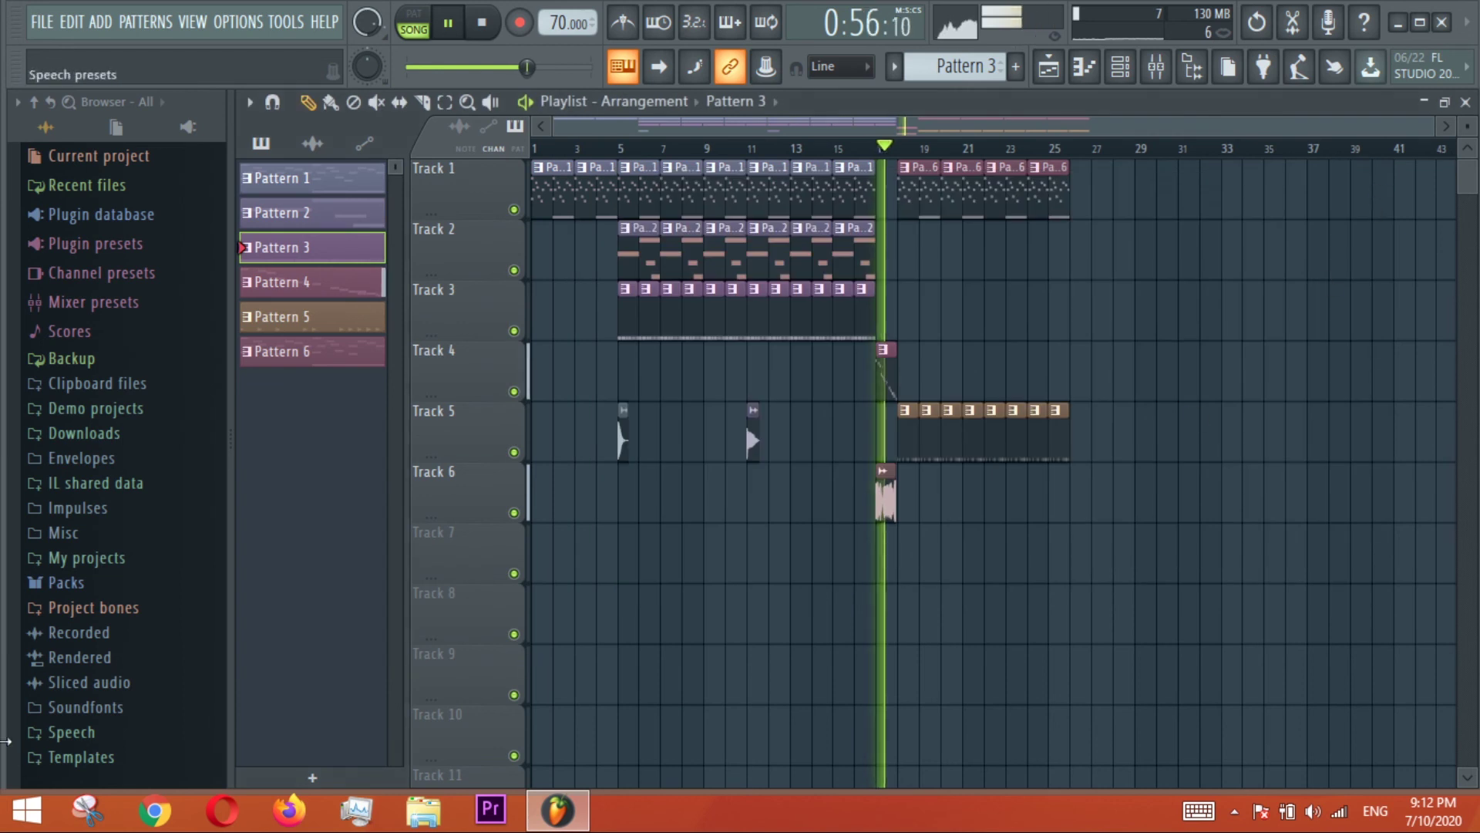
Set the default channel's volume to 98%.
{"action": "left_click_drag", "start_coordinate": [914, 128], "coordinate": [967, 135]}
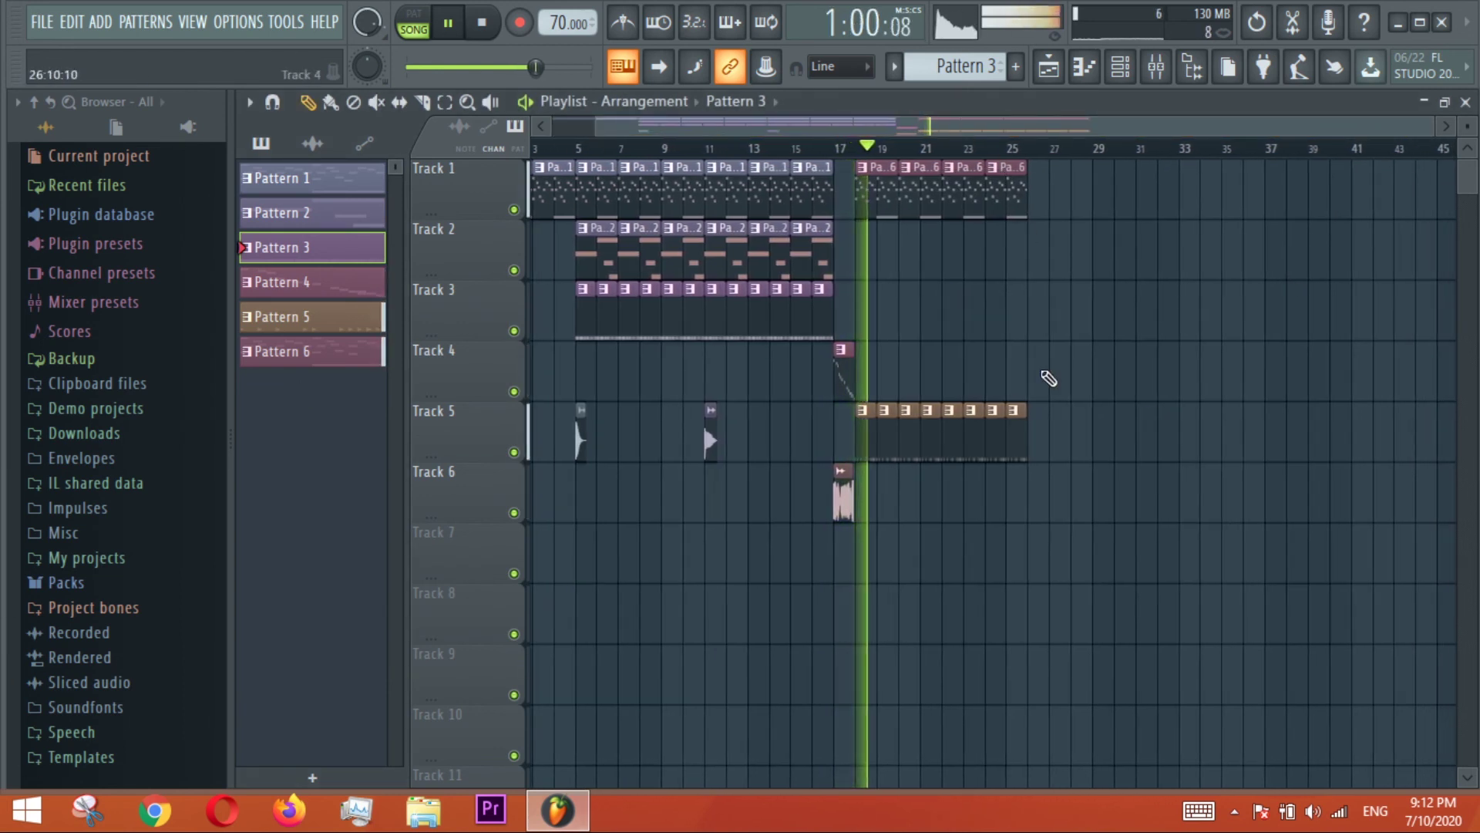
{"action": "scroll", "coordinate": [1124, 291], "scroll_direction": "up", "scroll_amount": 3}
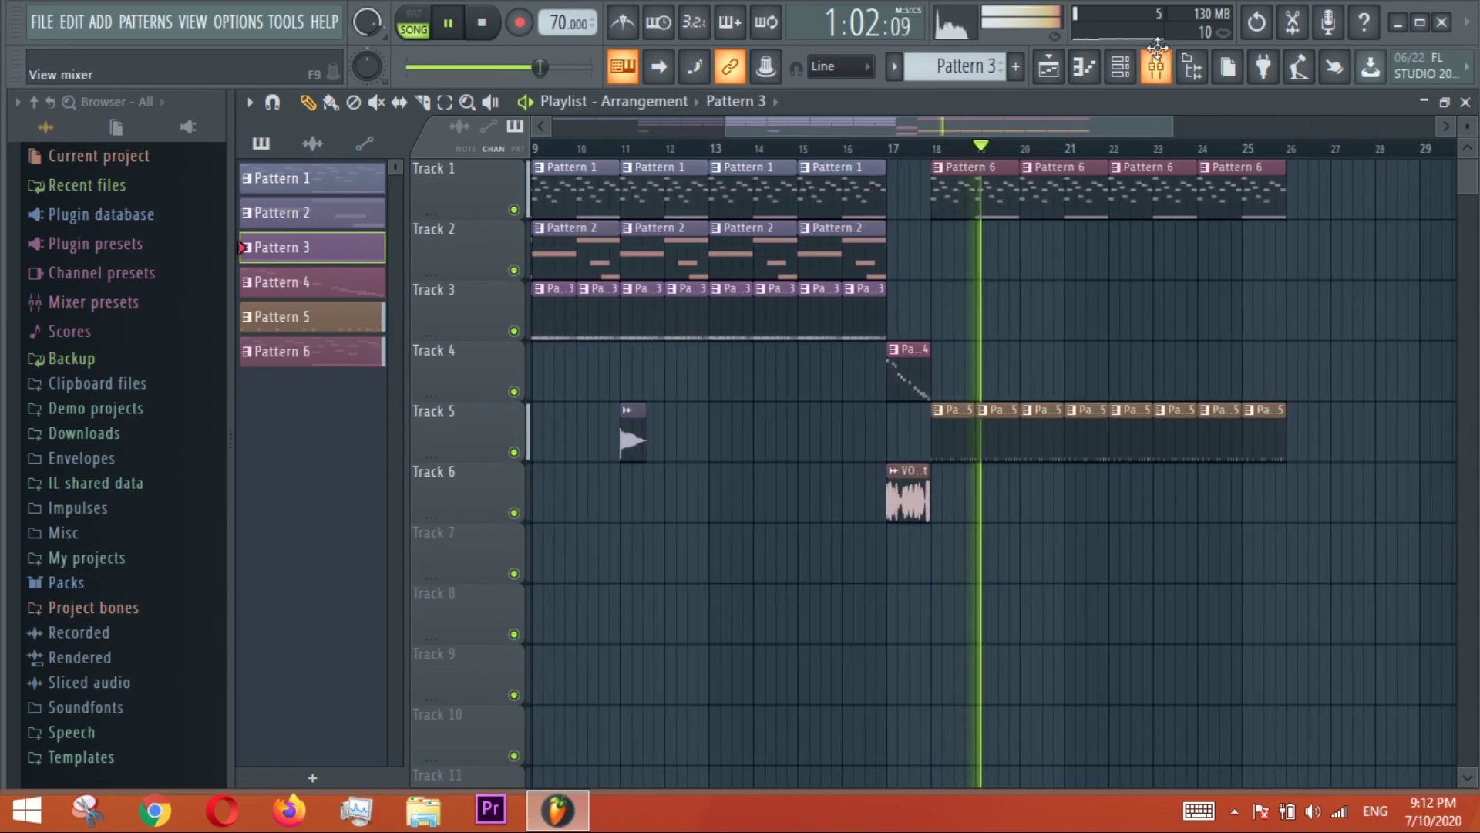
{"action": "left_click", "coordinate": [1123, 68]}
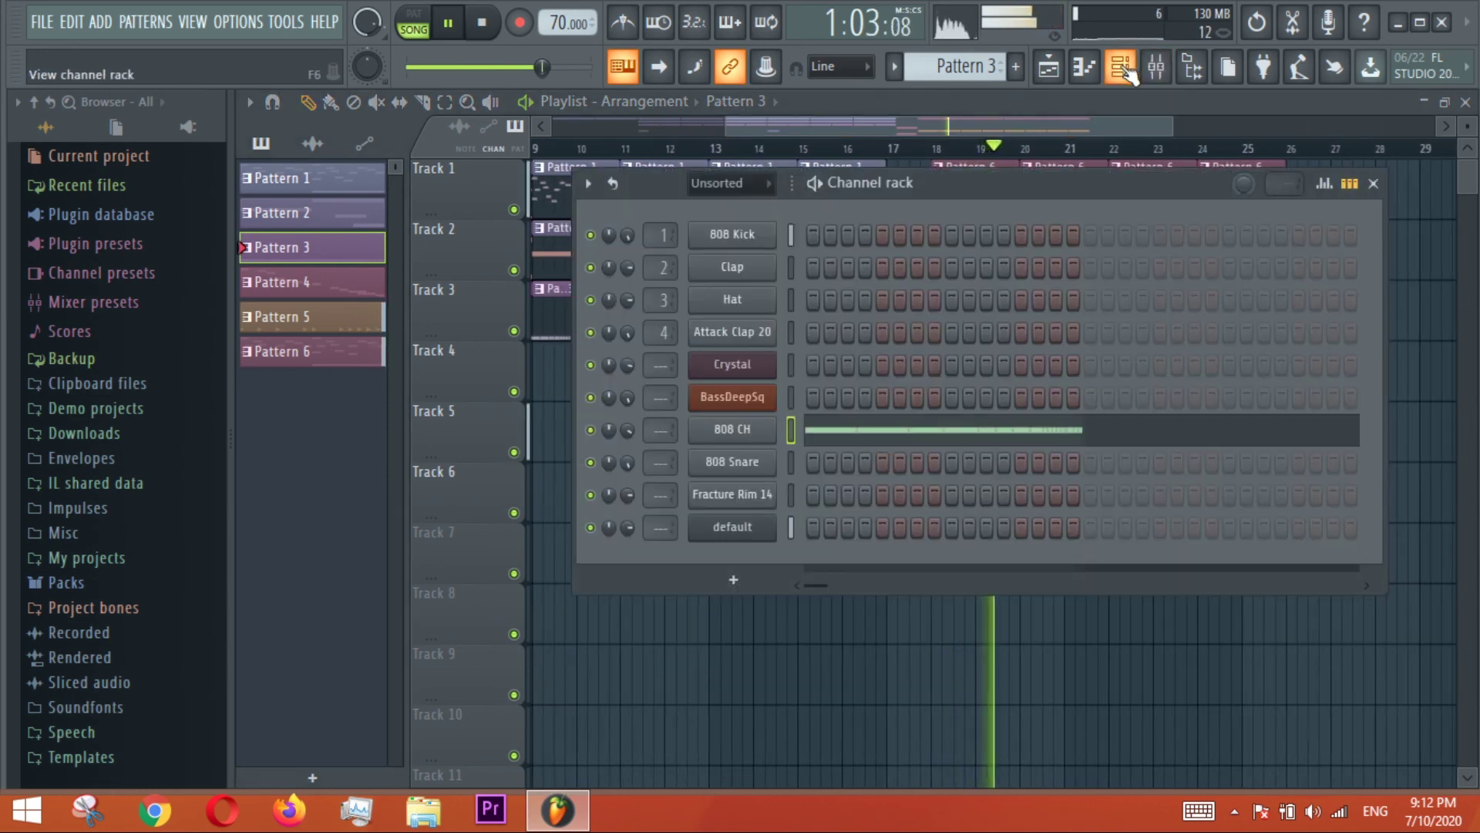
{"action": "left_click", "coordinate": [764, 524]}
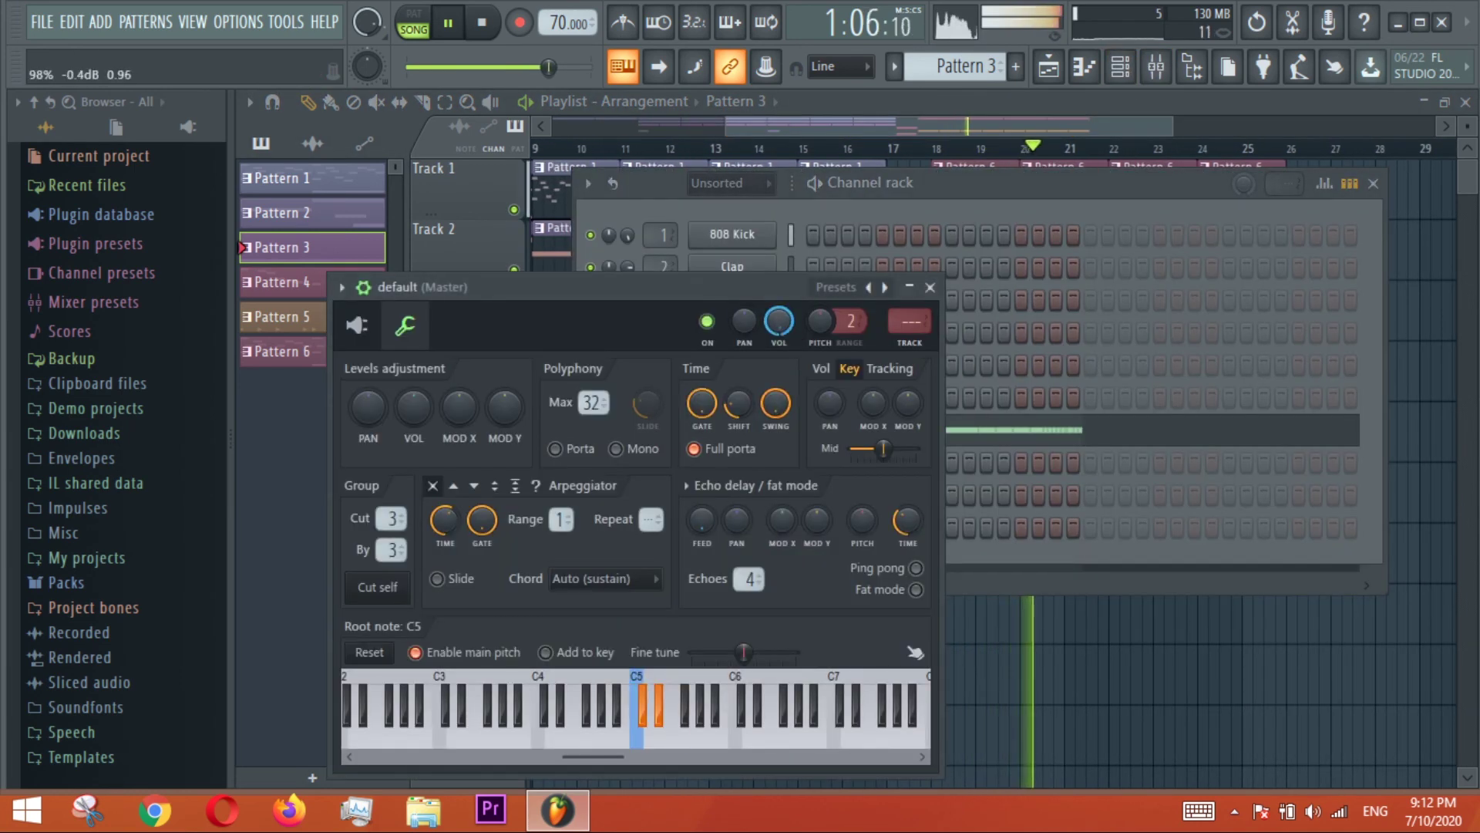
{"action": "left_click", "coordinate": [930, 287]}
{"action": "left_click", "coordinate": [1373, 184]}
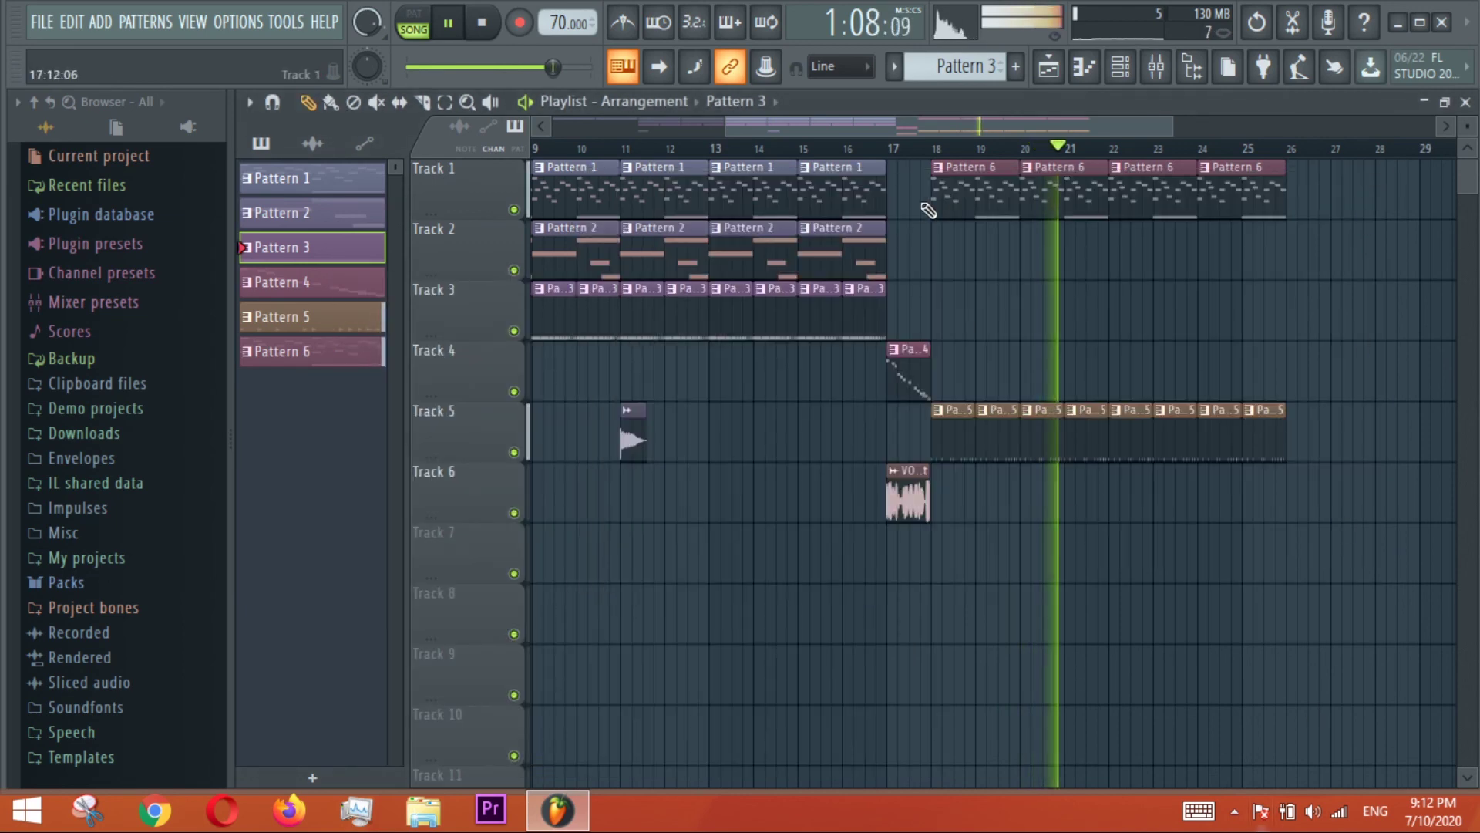
{"action": "left_click_drag", "start_coordinate": [889, 124], "coordinate": [938, 123]}
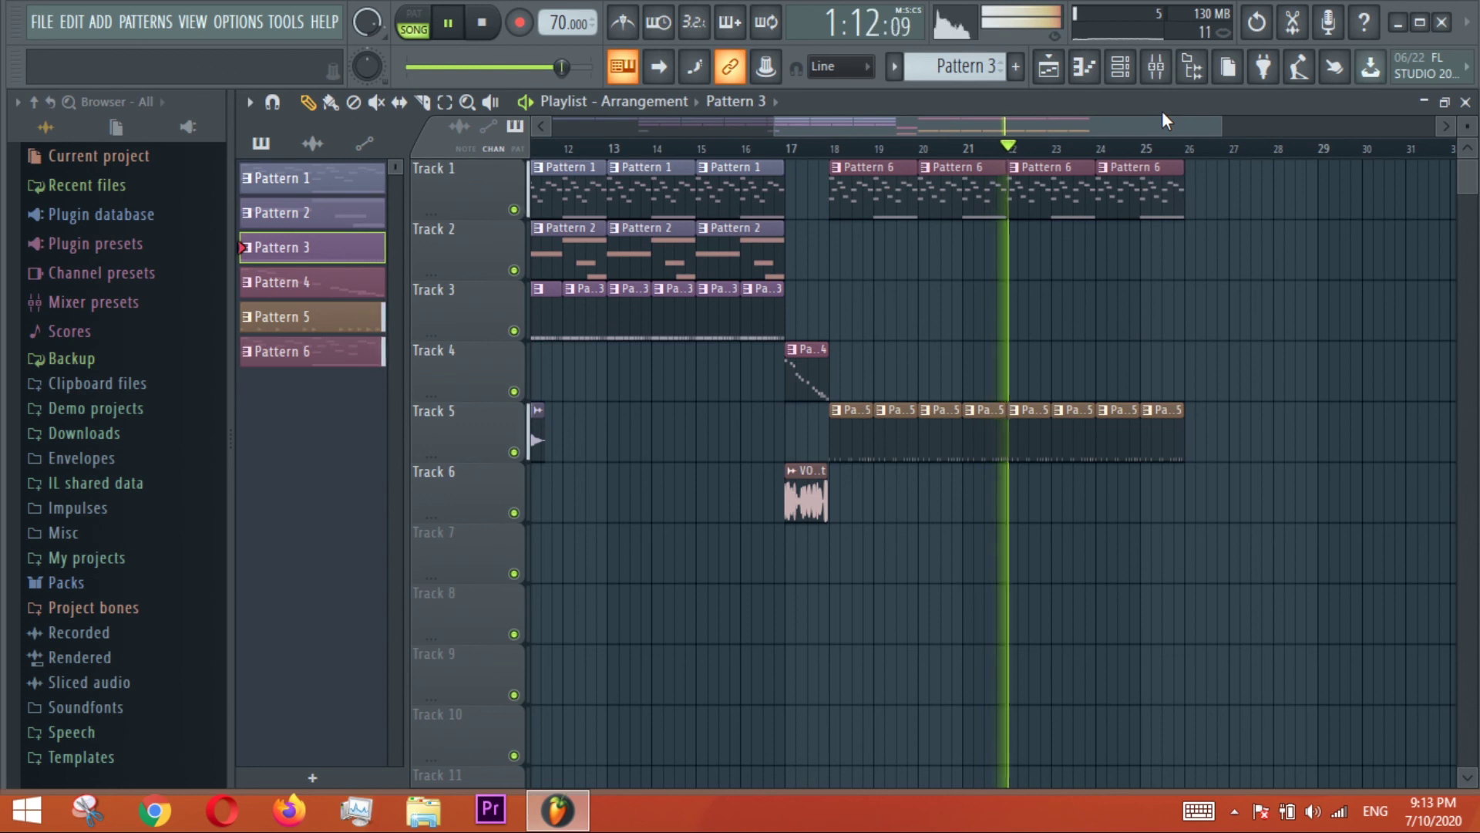
{"action": "double_click", "coordinate": [837, 444]}
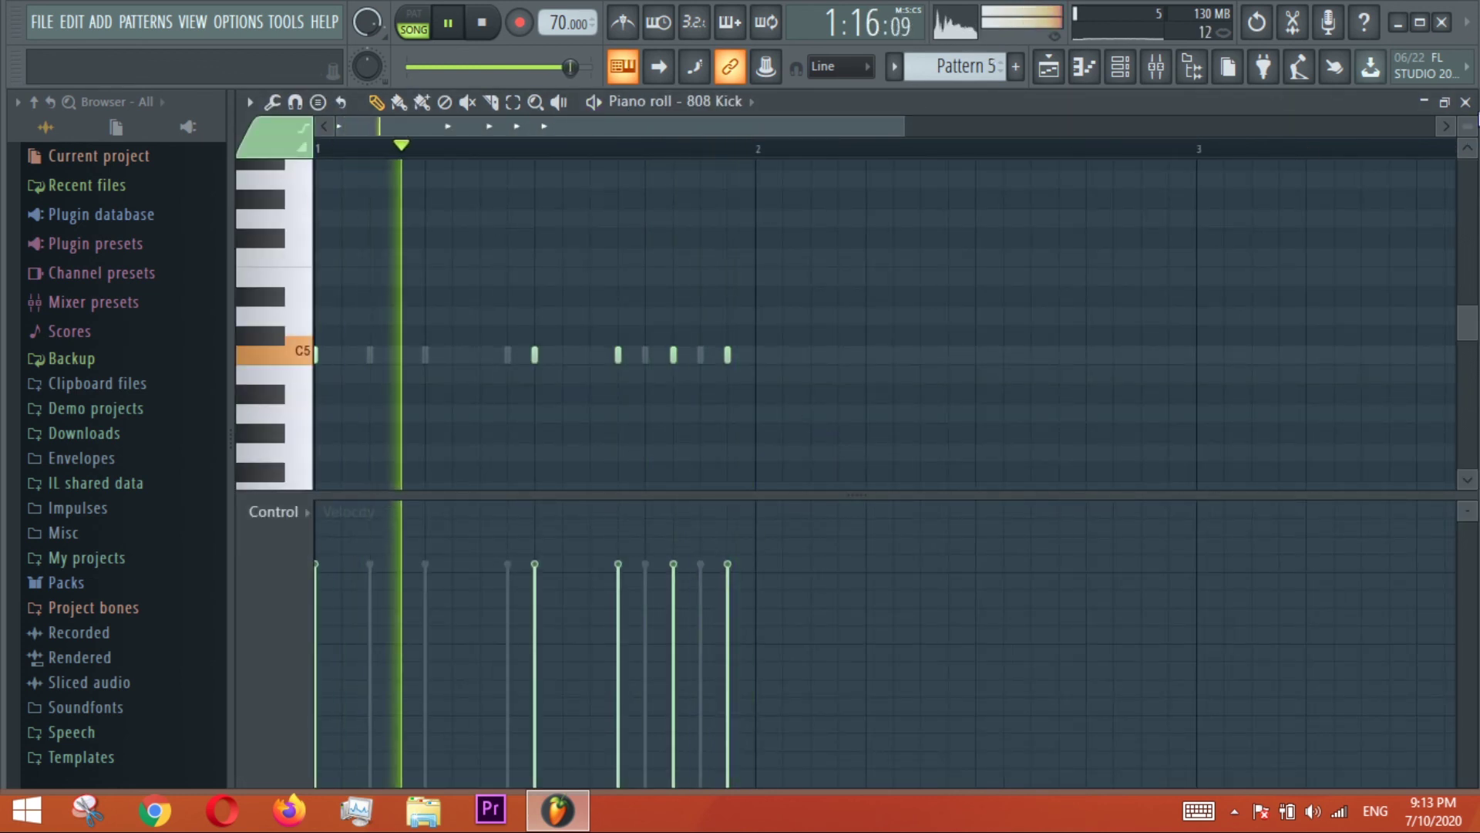
{"action": "left_click_drag", "start_coordinate": [842, 362], "coordinate": [822, 289]}
{"action": "key", "text": "Escape"}
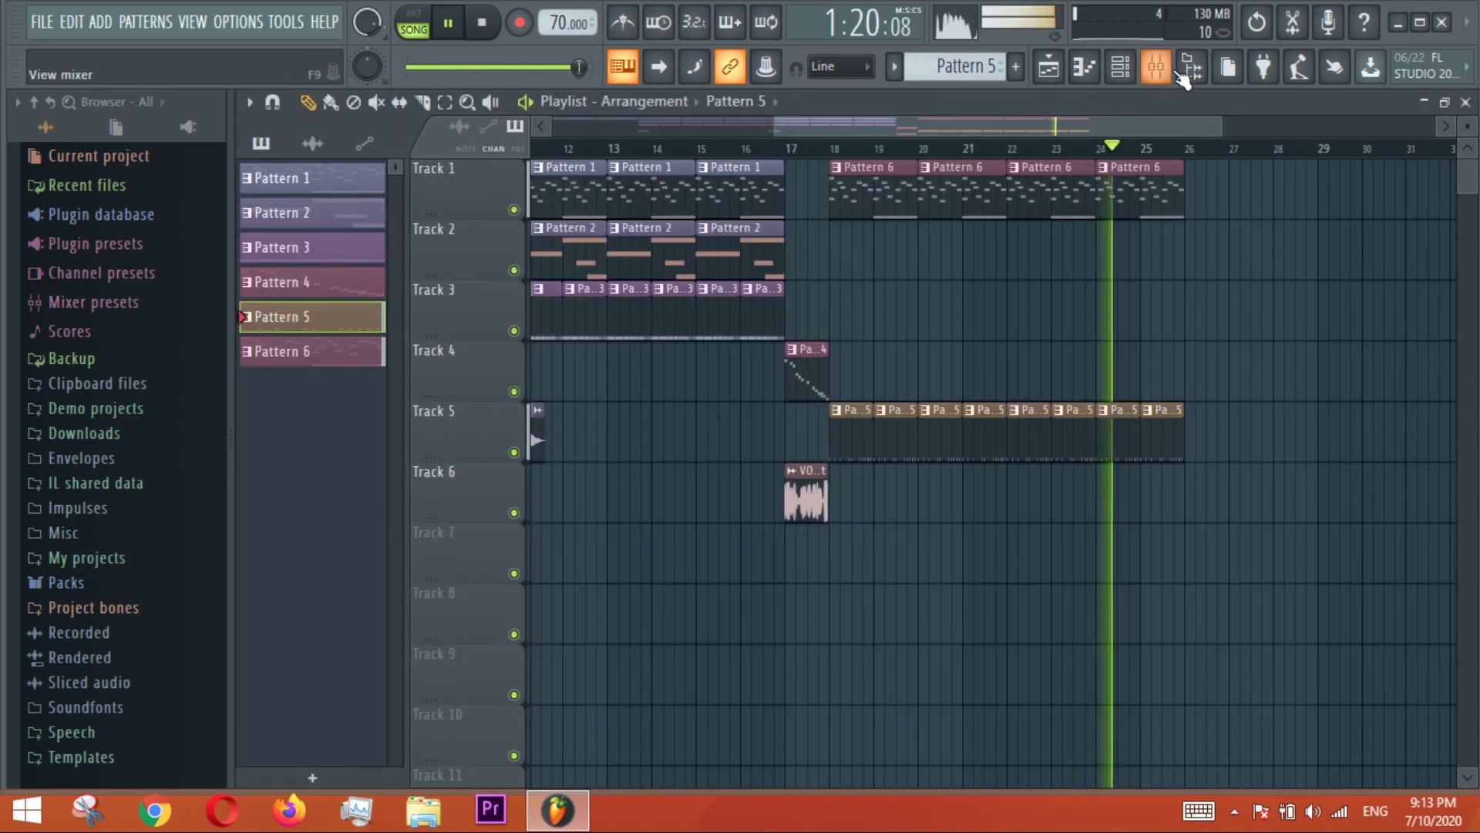
Transpose all 808 Kick notes after the first one in Pattern 5 from C5 up to E5.
{"action": "left_click", "coordinate": [1120, 67]}
{"action": "right_click", "coordinate": [763, 241]}
{"action": "left_click", "coordinate": [806, 235]}
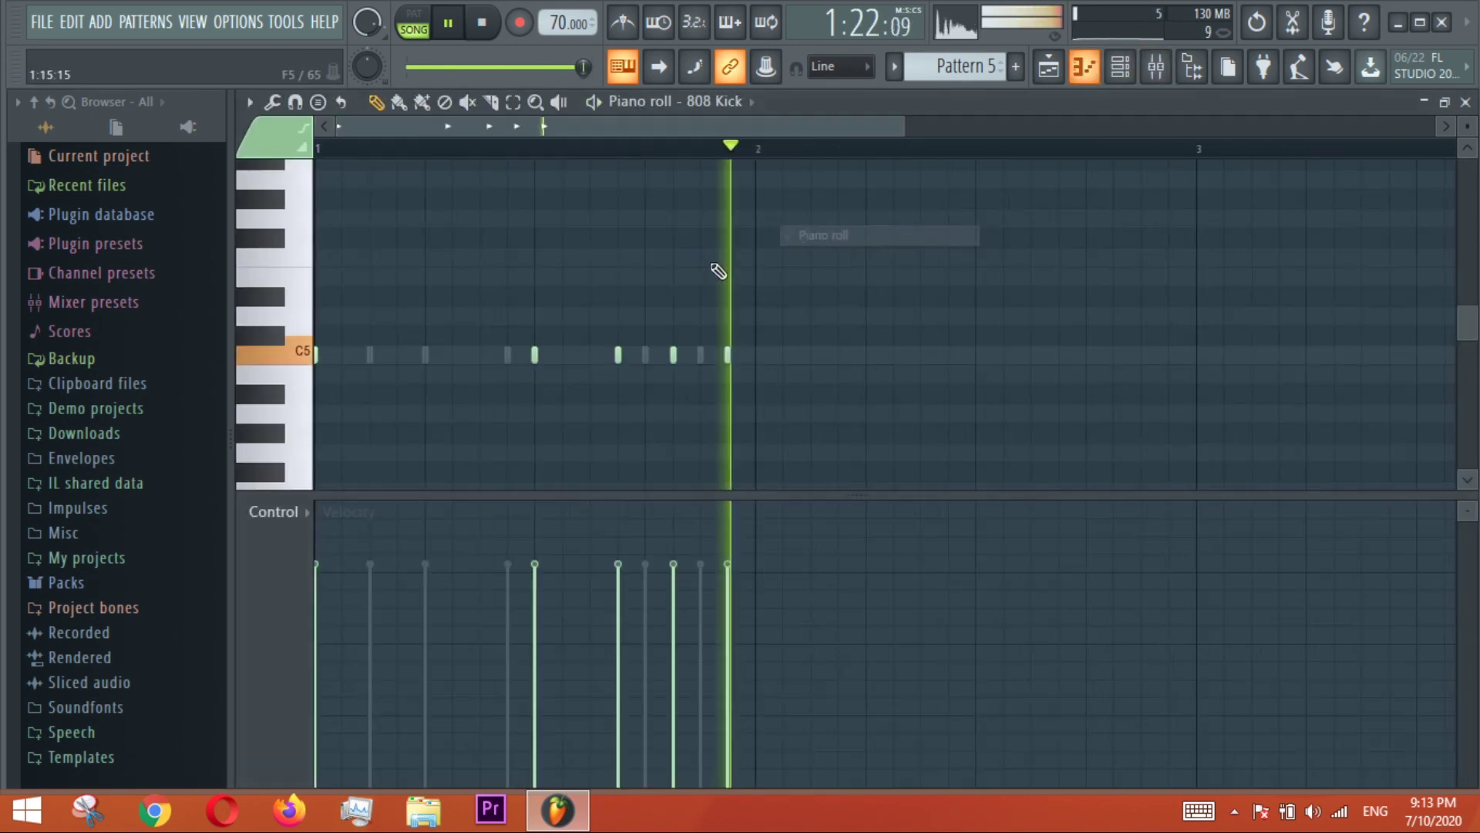
{"action": "left_click", "coordinate": [512, 102]}
{"action": "left_click_drag", "start_coordinate": [902, 417], "coordinate": [501, 328]}
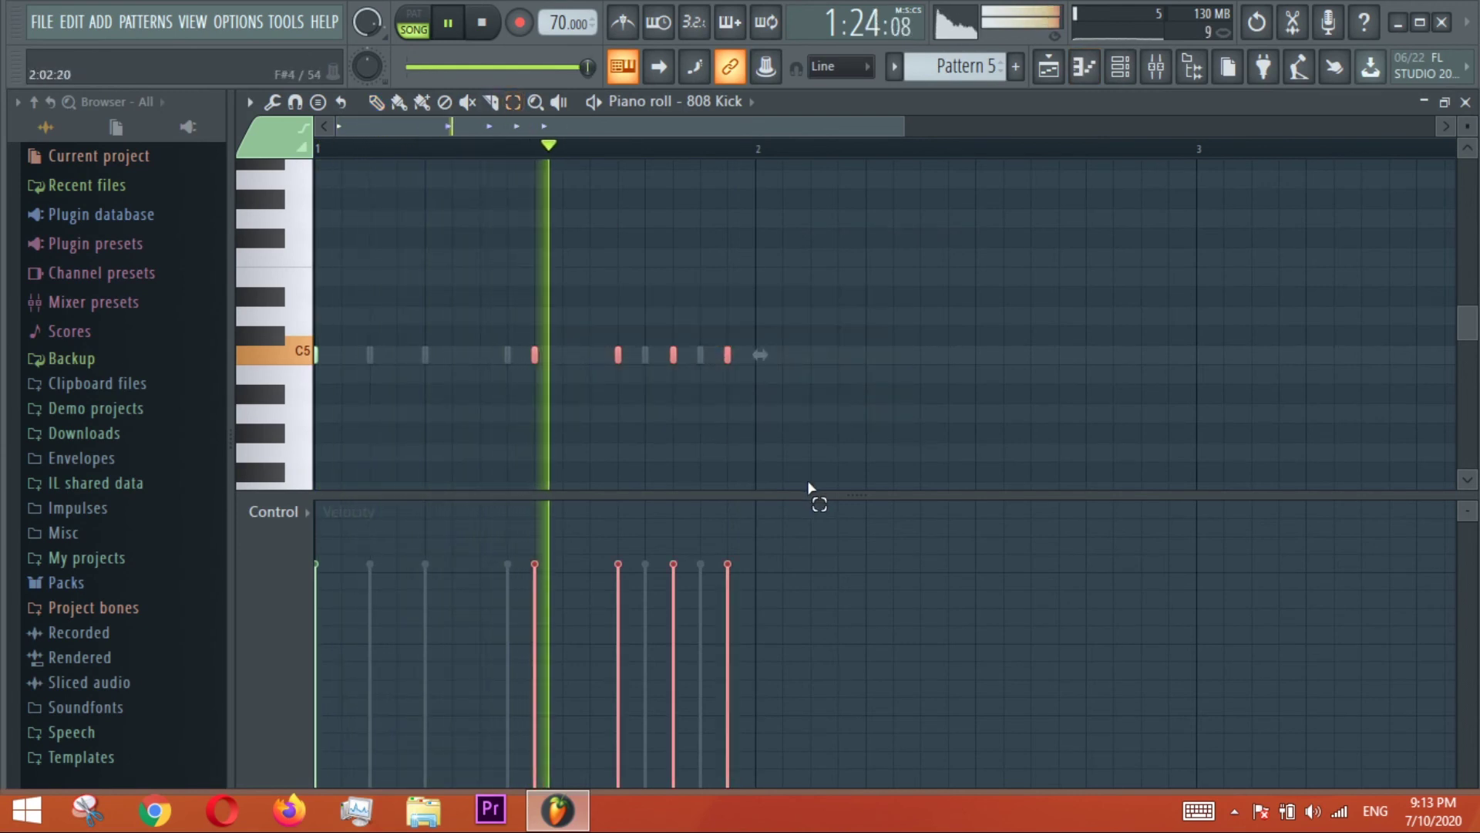
{"action": "mouse_move", "coordinate": [810, 487]}
{"action": "left_mouse_down"}
{"action": "mouse_move", "coordinate": [846, 496]}
{"action": "mouse_move", "coordinate": [848, 651]}
{"action": "left_mouse_up"}
{"action": "left_click", "coordinate": [375, 102]}
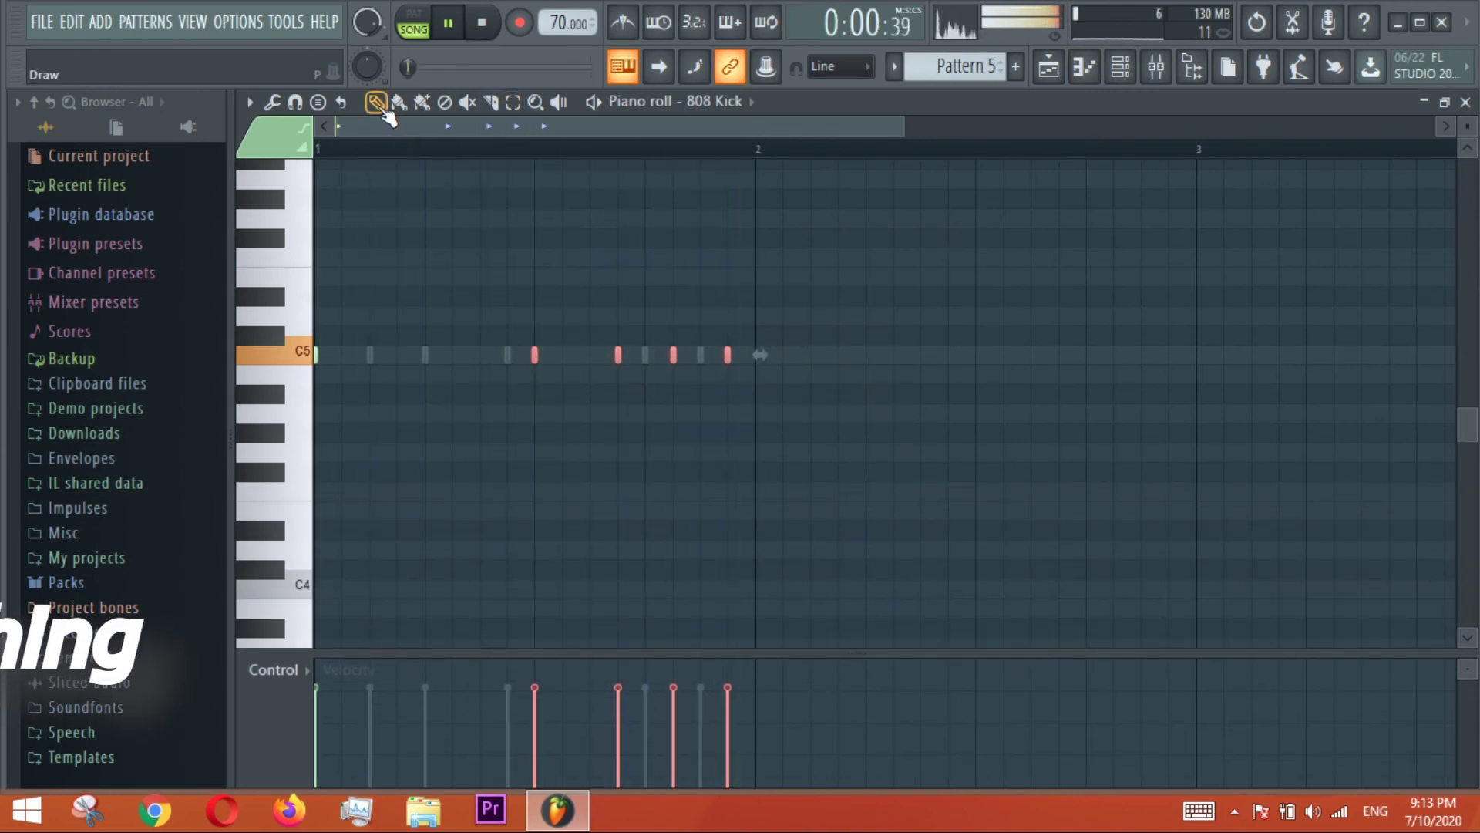
{"action": "left_click_drag", "start_coordinate": [533, 351], "coordinate": [539, 276]}
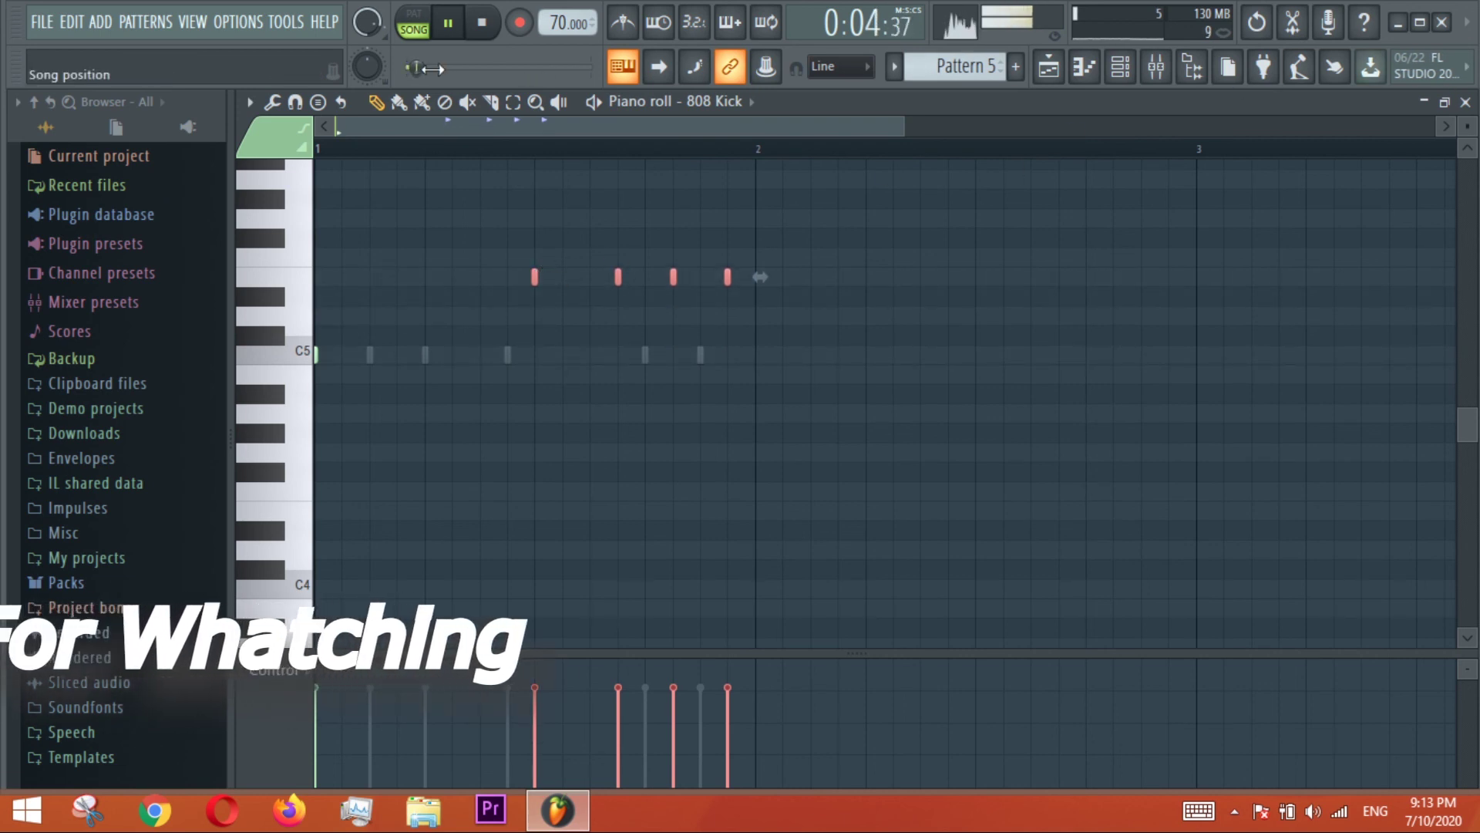
Play the Pattern 5 section to audition the kick, close the channel rack and return the playhead to bar 1.
{"action": "left_click_drag", "start_coordinate": [433, 69], "coordinate": [562, 68]}
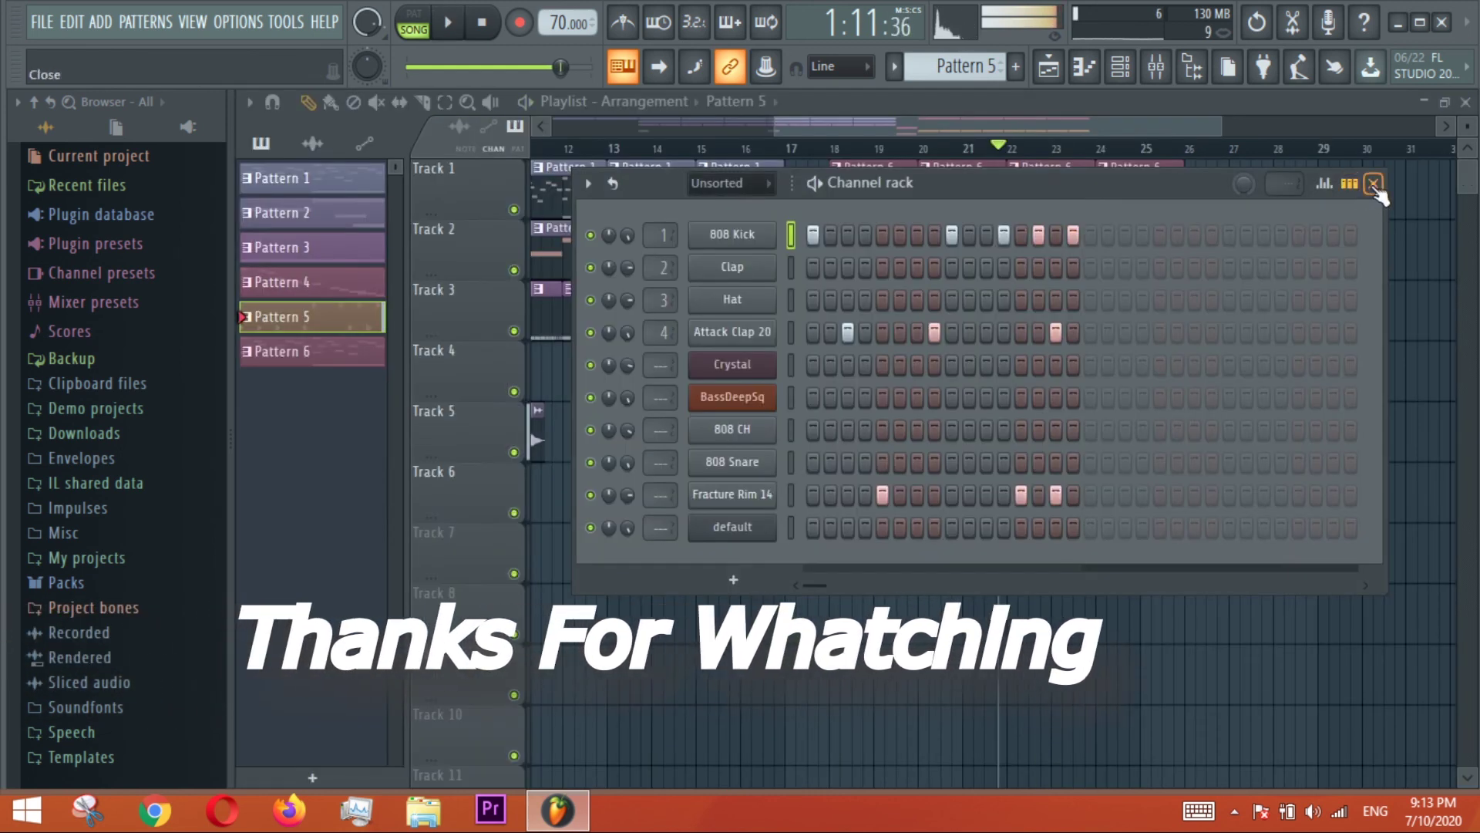
{"action": "left_click", "coordinate": [1373, 185]}
{"action": "left_click_drag", "start_coordinate": [1002, 149], "coordinate": [39, 210]}
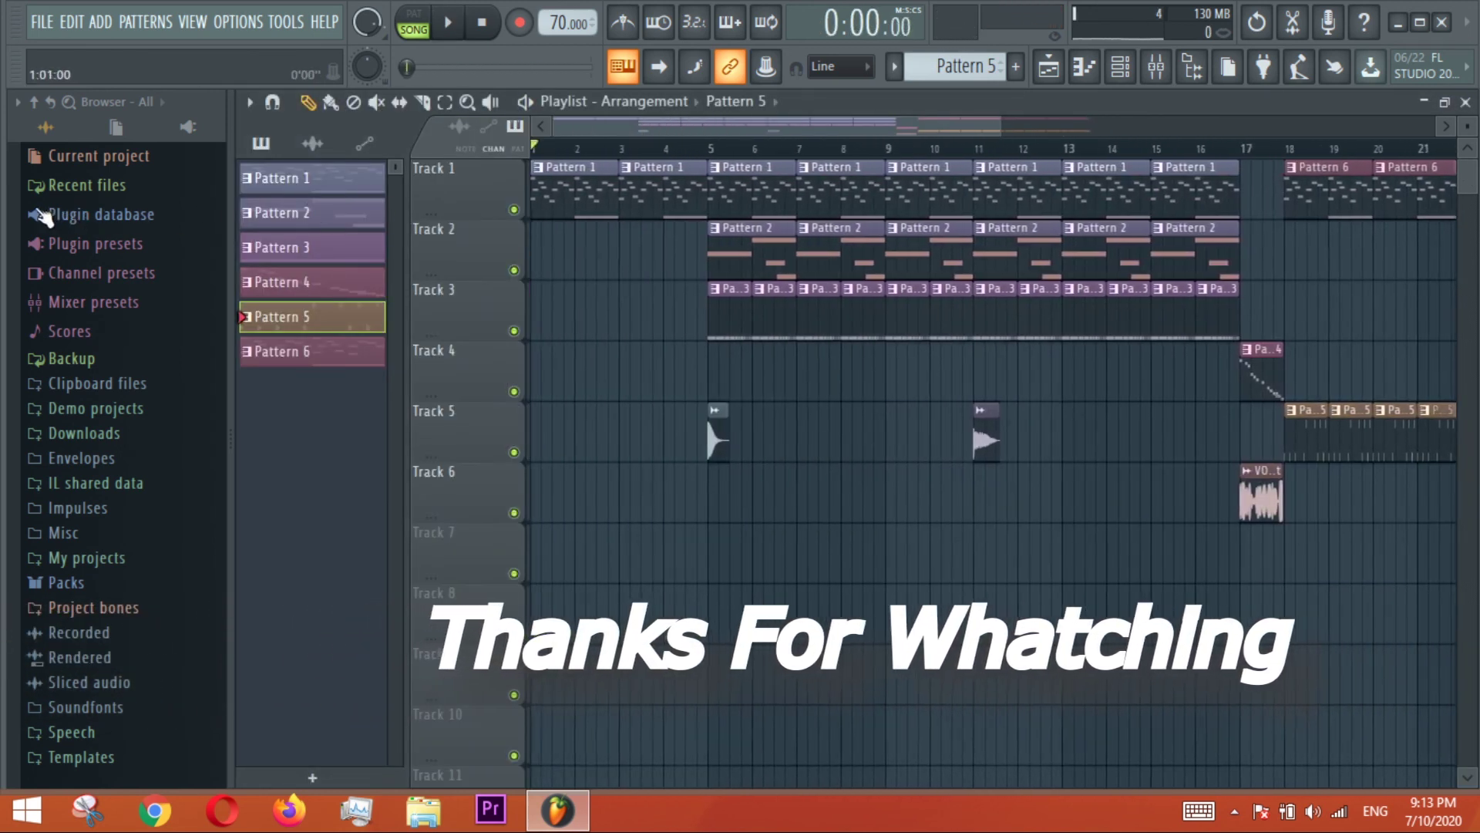